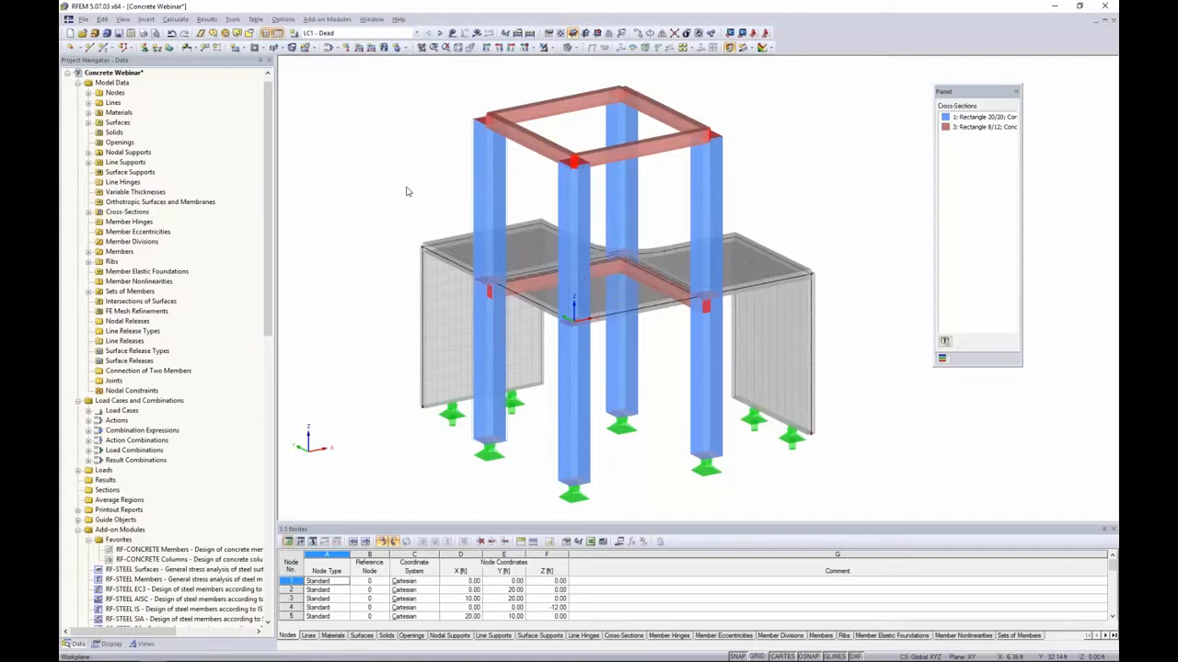
# Step: Inspect the model's general data, covering the load combination standard, combination type and local z-axis orientation
pyautogui.moveTo(408, 191); pyautogui.dragTo(381, 170, button='middle')
pyautogui.rightClick(126, 73)
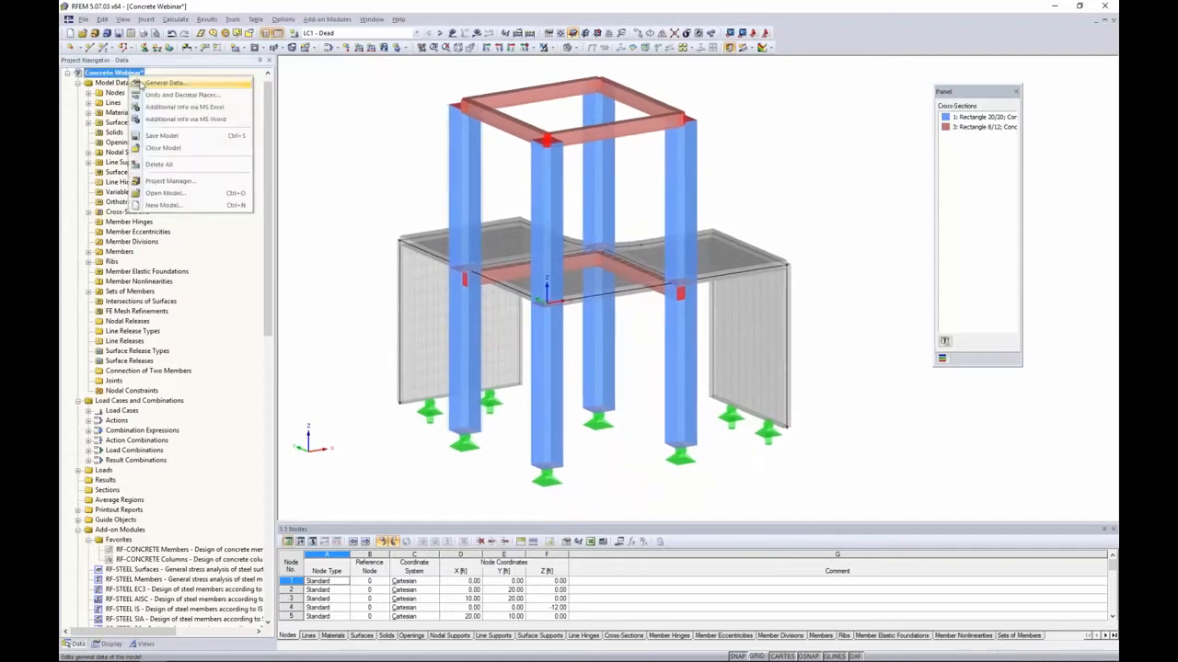
pyautogui.click(141, 82)
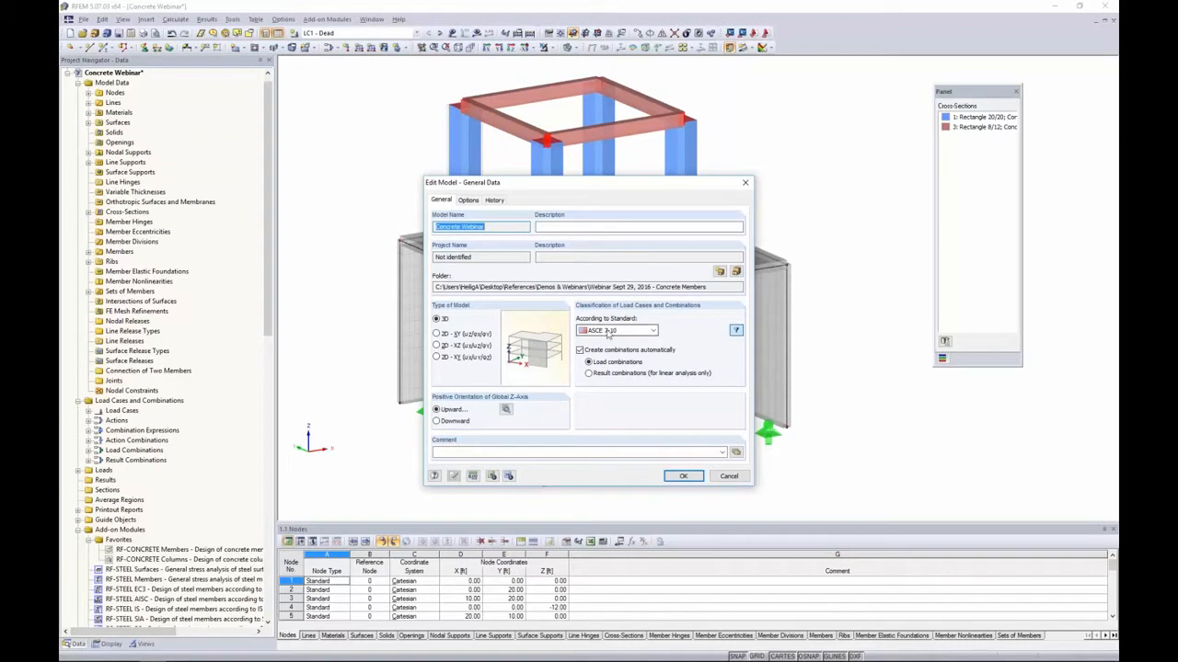
pyautogui.click(589, 362)
pyautogui.click(506, 411)
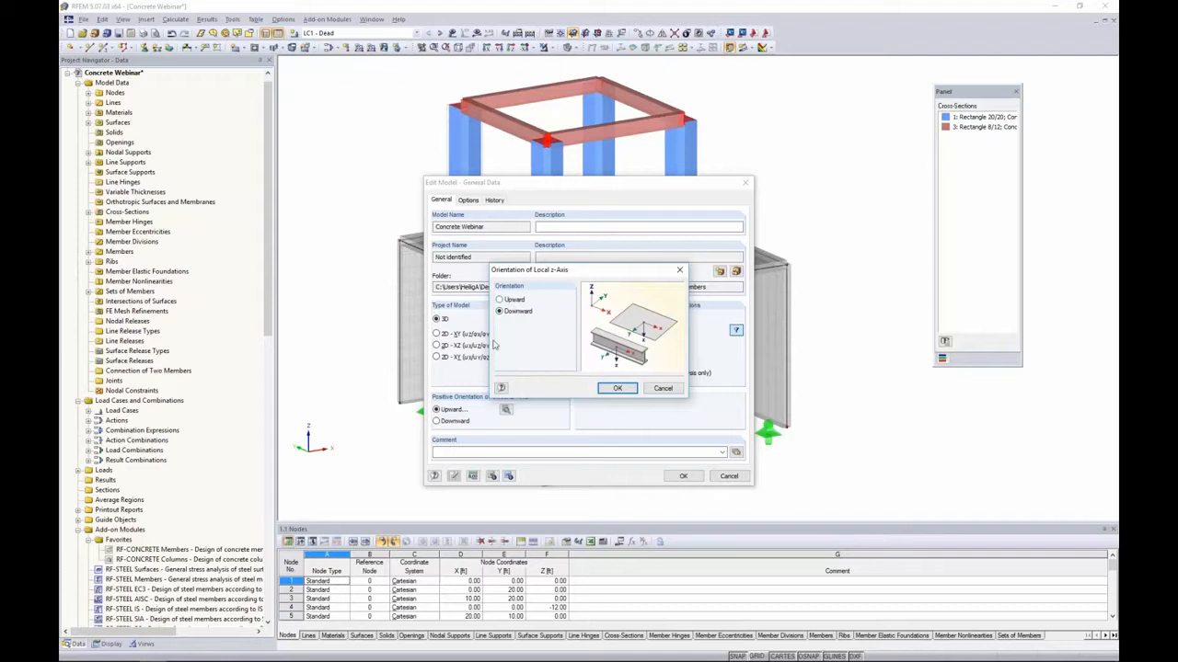
pyautogui.click(618, 388)
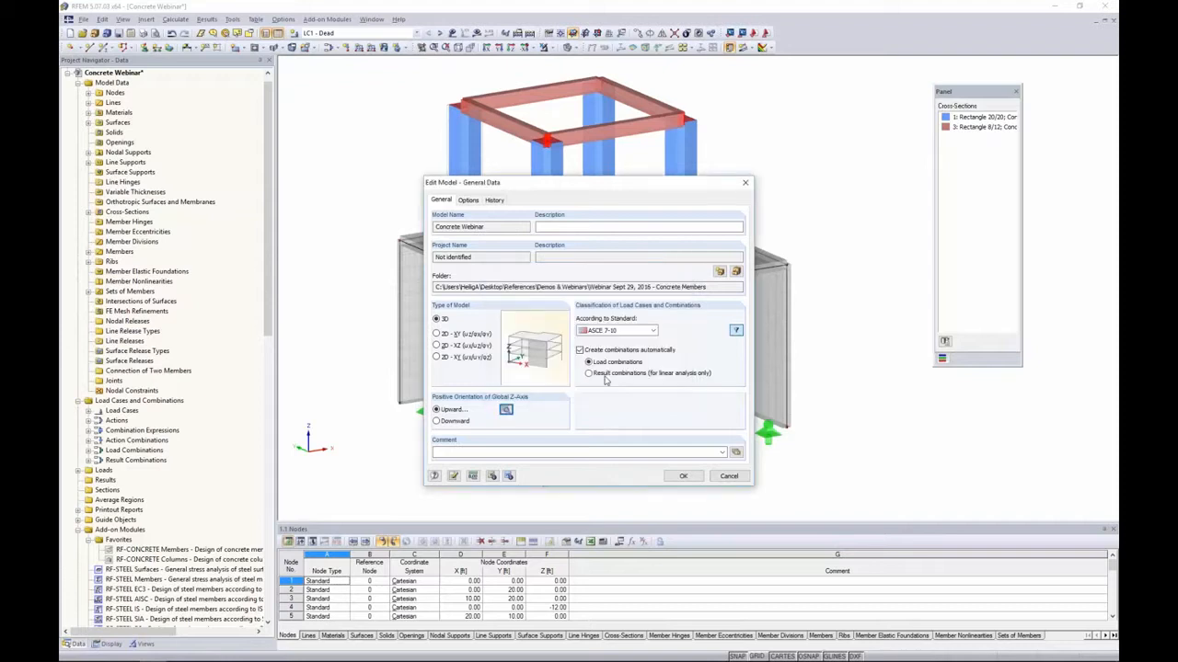
pyautogui.click(729, 476)
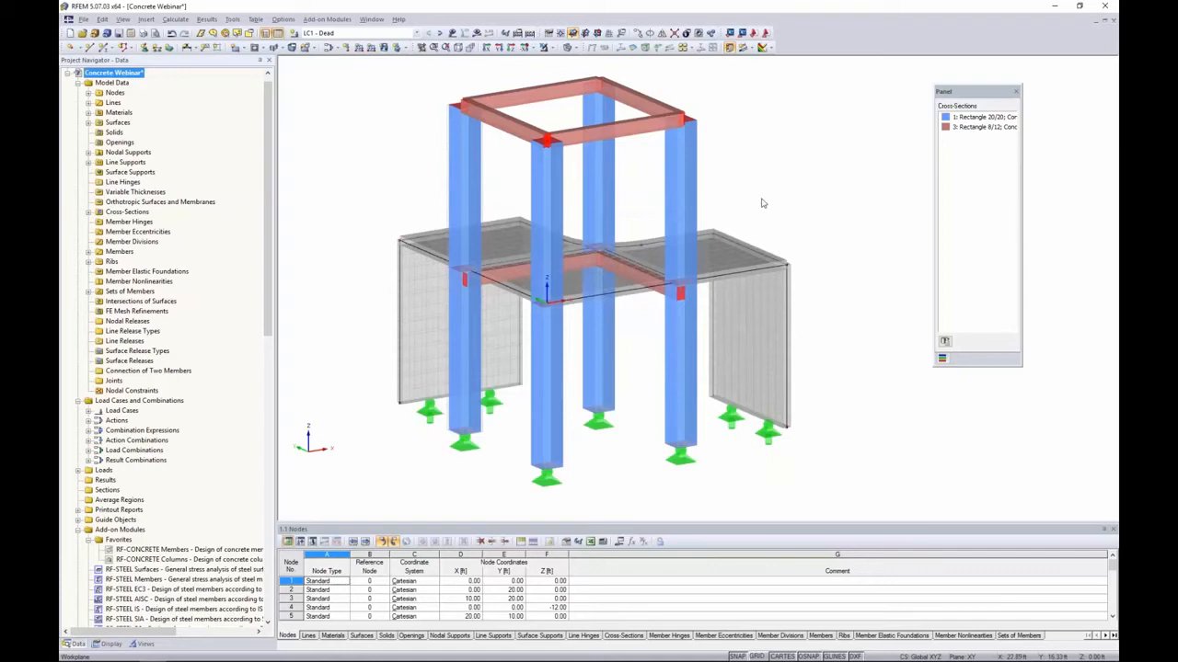
# Step: Open the lower-level beam beneath the slab for editing and choose Rib as its member type
pyautogui.keyDown('ctrl'); pyautogui.moveTo(762, 202); pyautogui.dragTo(747, 184, button='middle'); pyautogui.keyUp('ctrl')
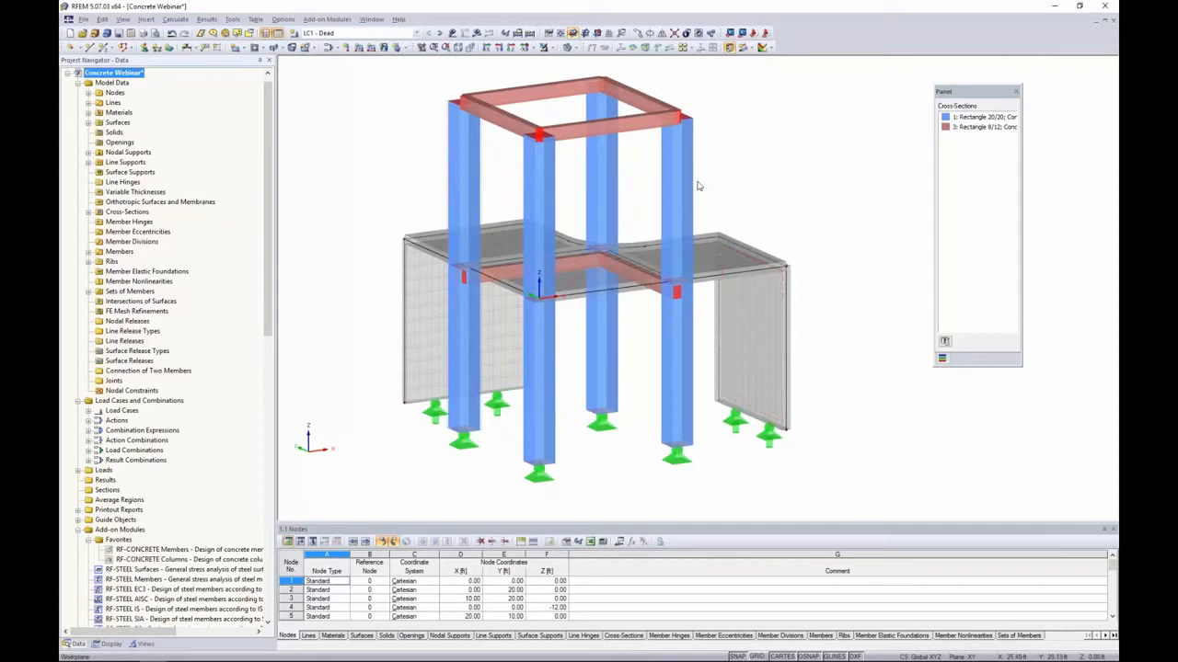
pyautogui.doubleClick(655, 293)
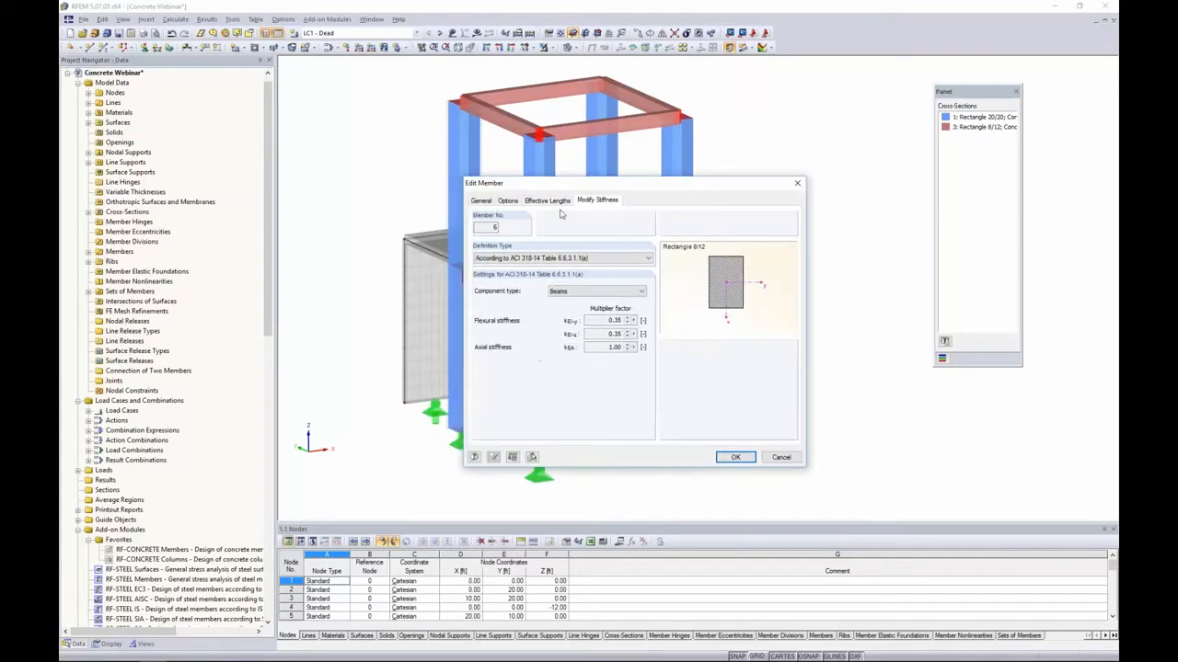
pyautogui.click(480, 201)
pyautogui.moveTo(546, 189); pyautogui.dragTo(674, 209)
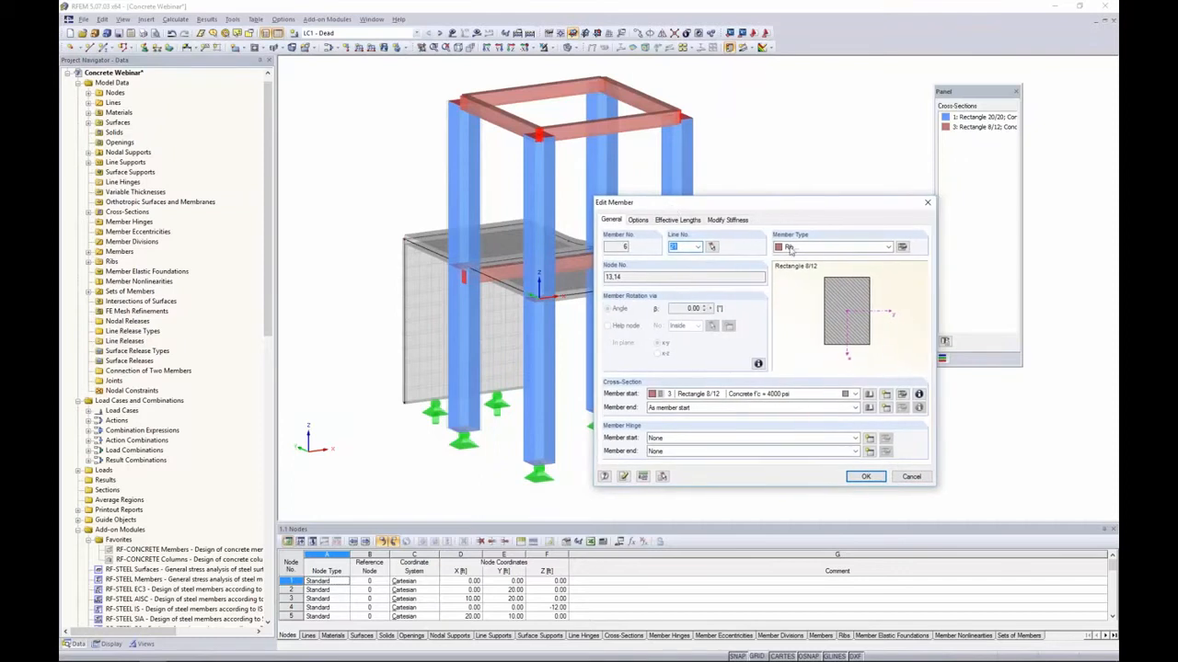
pyautogui.click(888, 248)
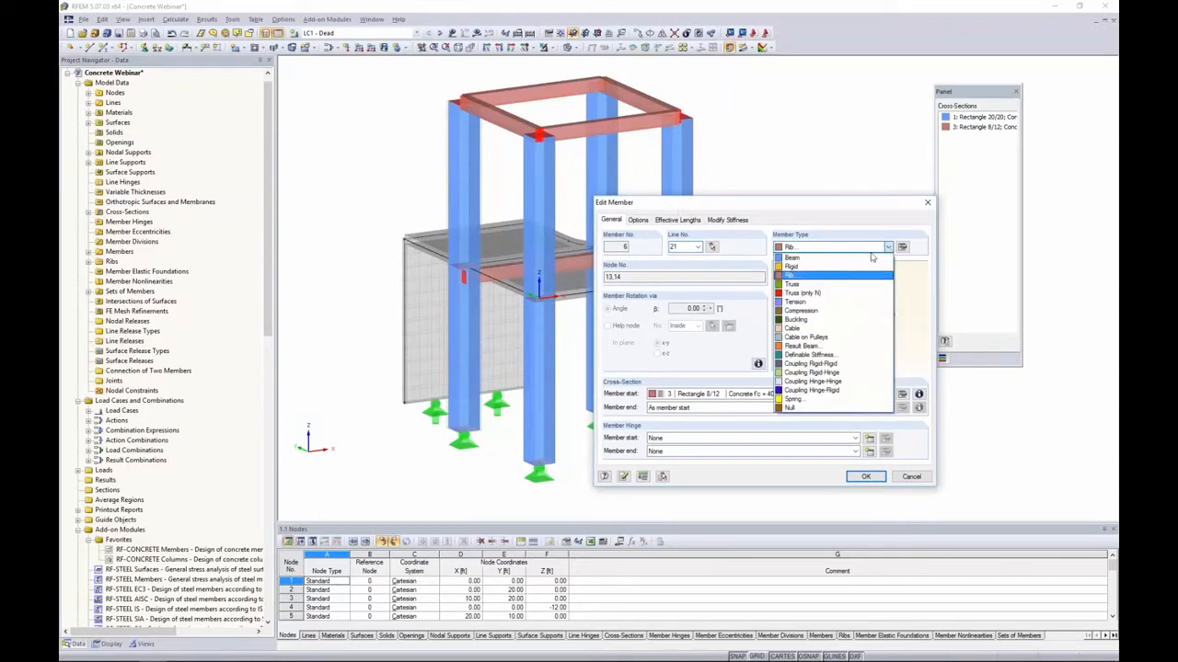
pyautogui.click(830, 276)
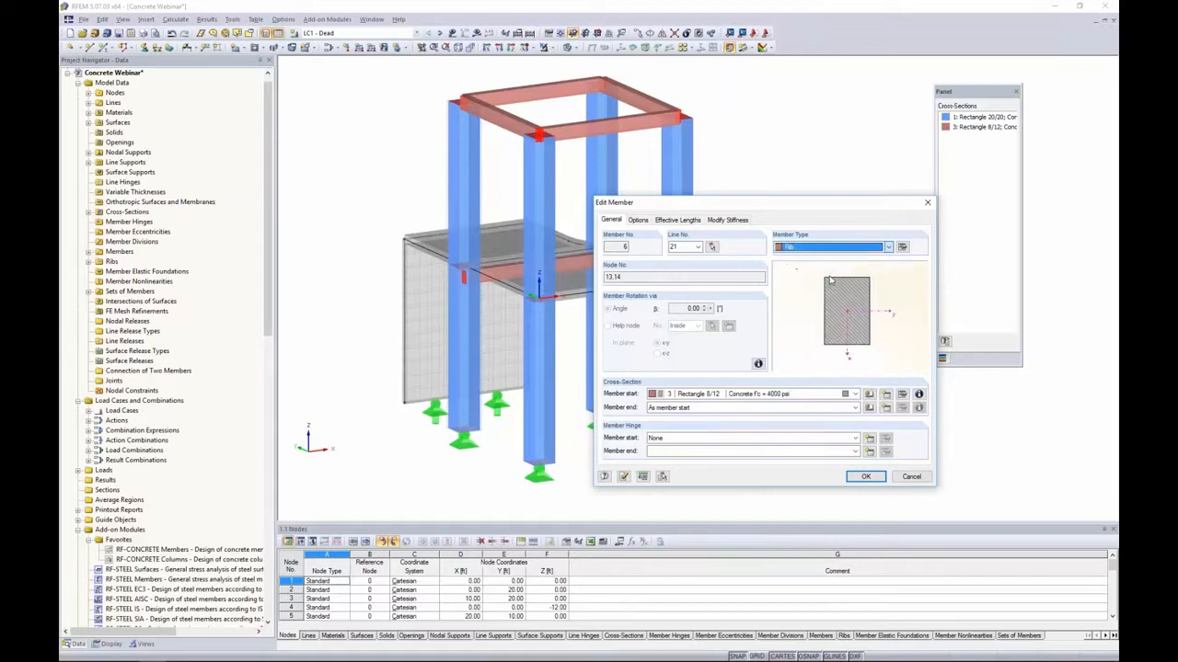
# Step: Set the rib's integration width to L/6 on both sides and apply the member edit
pyautogui.click(902, 247)
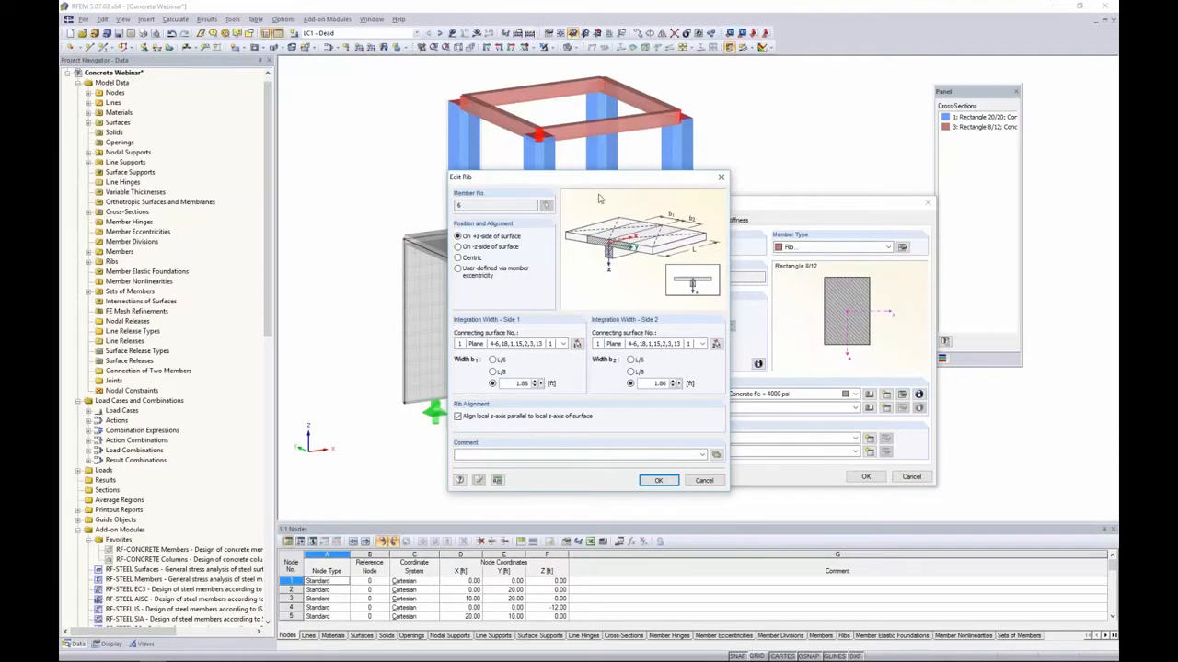
pyautogui.moveTo(623, 185); pyautogui.dragTo(752, 180)
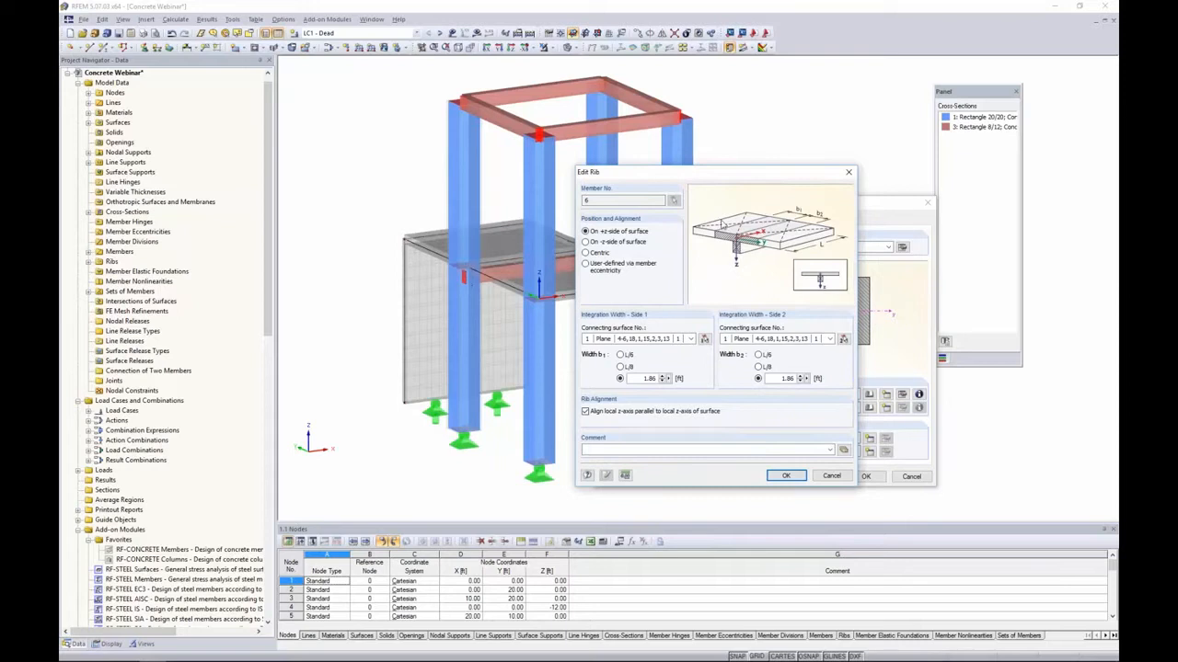
pyautogui.click(621, 355)
pyautogui.click(758, 355)
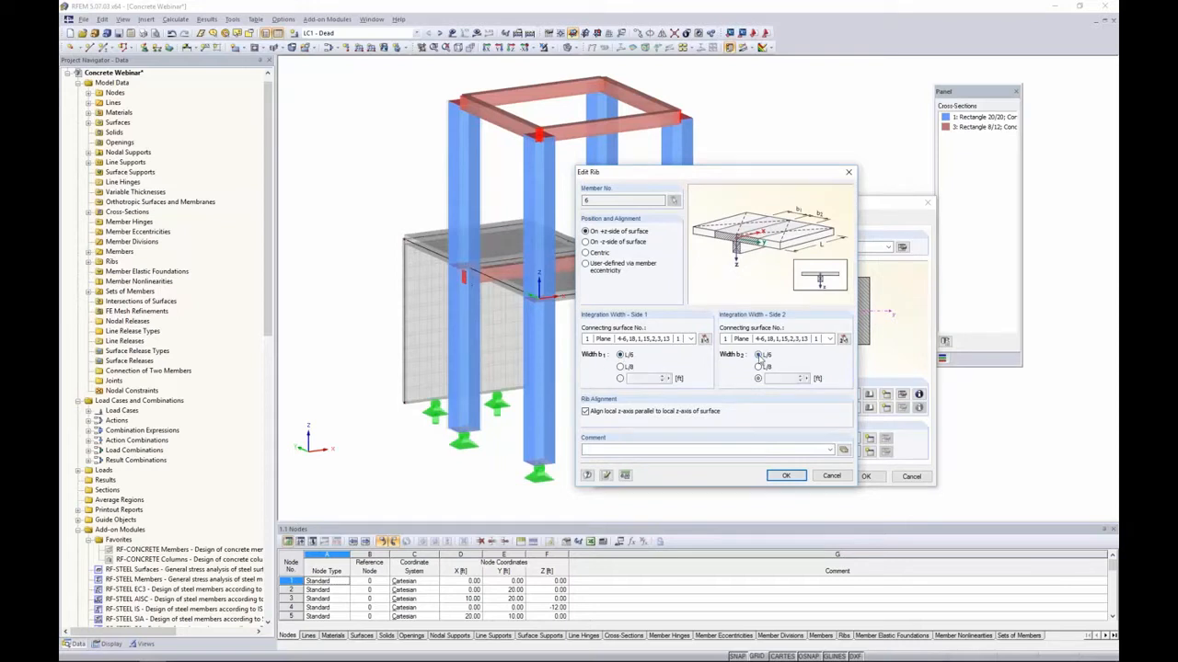
pyautogui.click(621, 379)
pyautogui.click(621, 357)
pyautogui.click(785, 475)
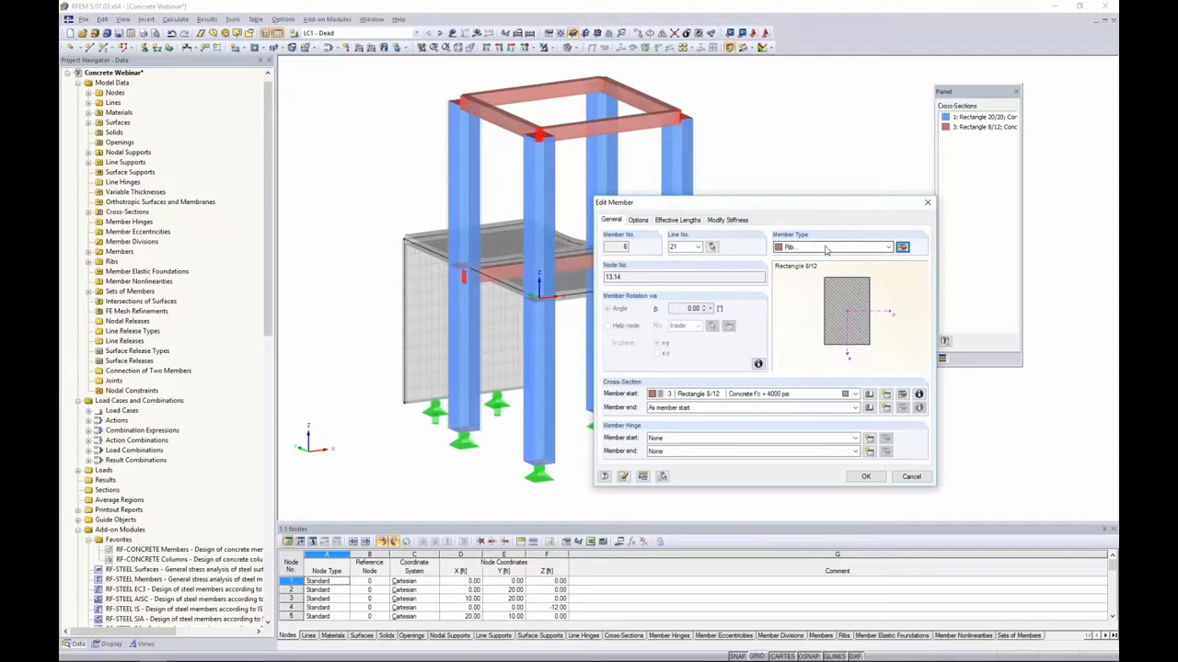
pyautogui.click(865, 476)
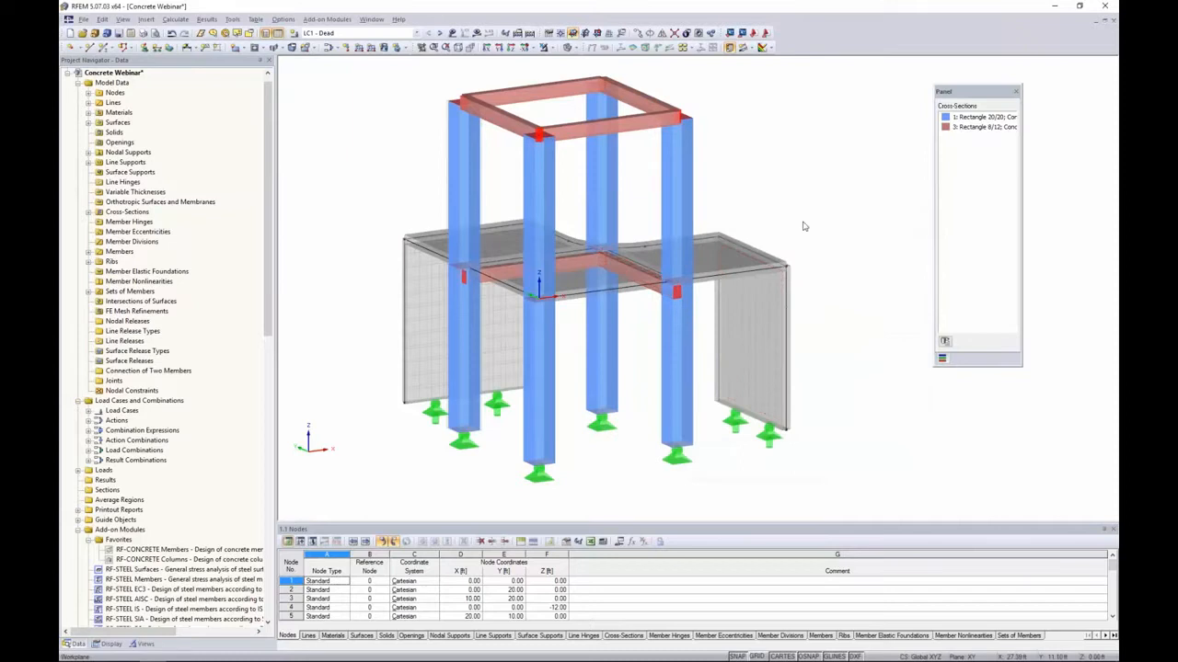
# Step: Select the four upper-storey columns and open their shared stiffness modification settings
pyautogui.keyDown('ctrl'); pyautogui.moveTo(743, 166); pyautogui.dragTo(792, 149, button='middle'); pyautogui.keyUp('ctrl')
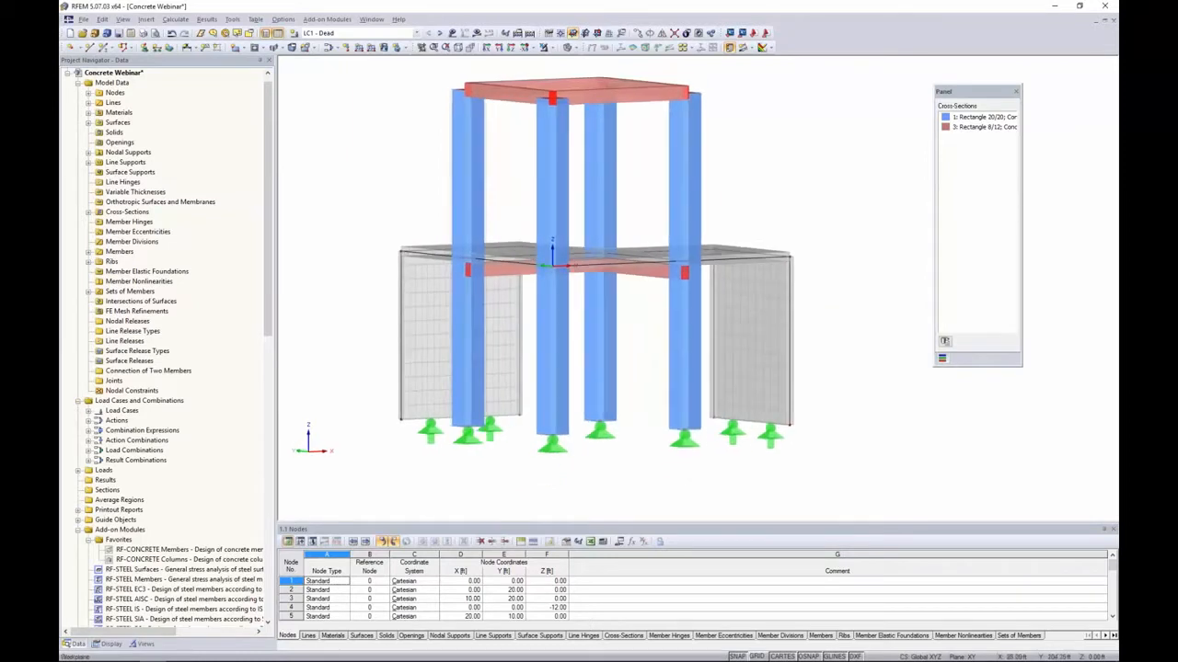
pyautogui.moveTo(758, 191); pyautogui.dragTo(431, 152)
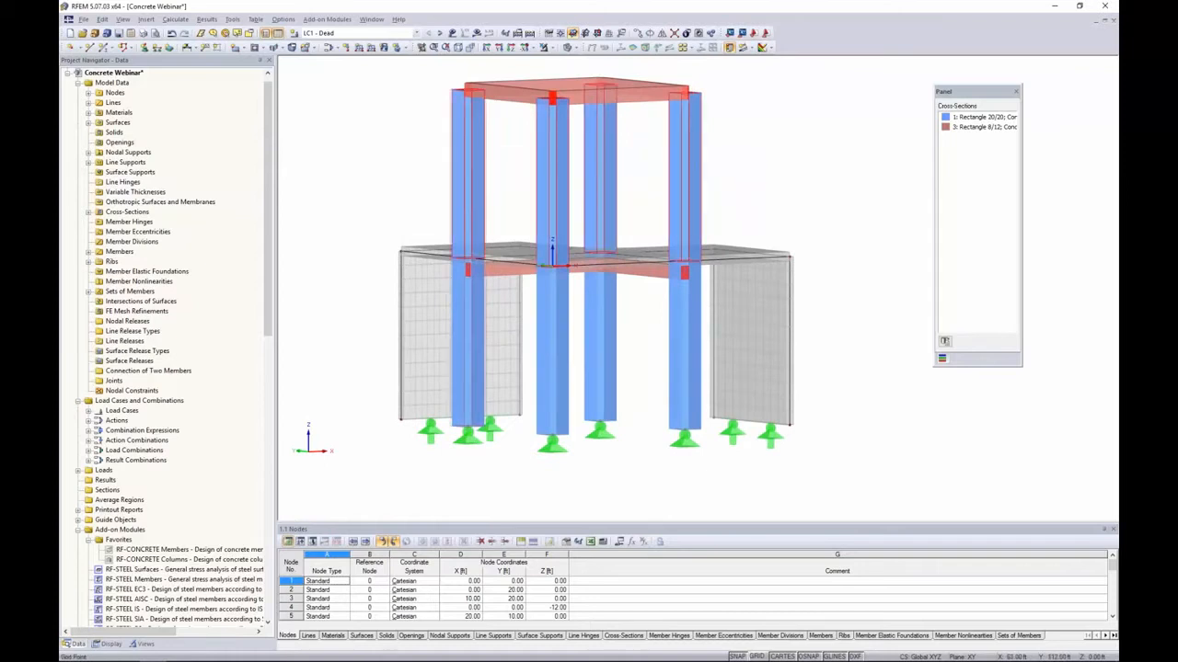
pyautogui.rightClick(478, 154)
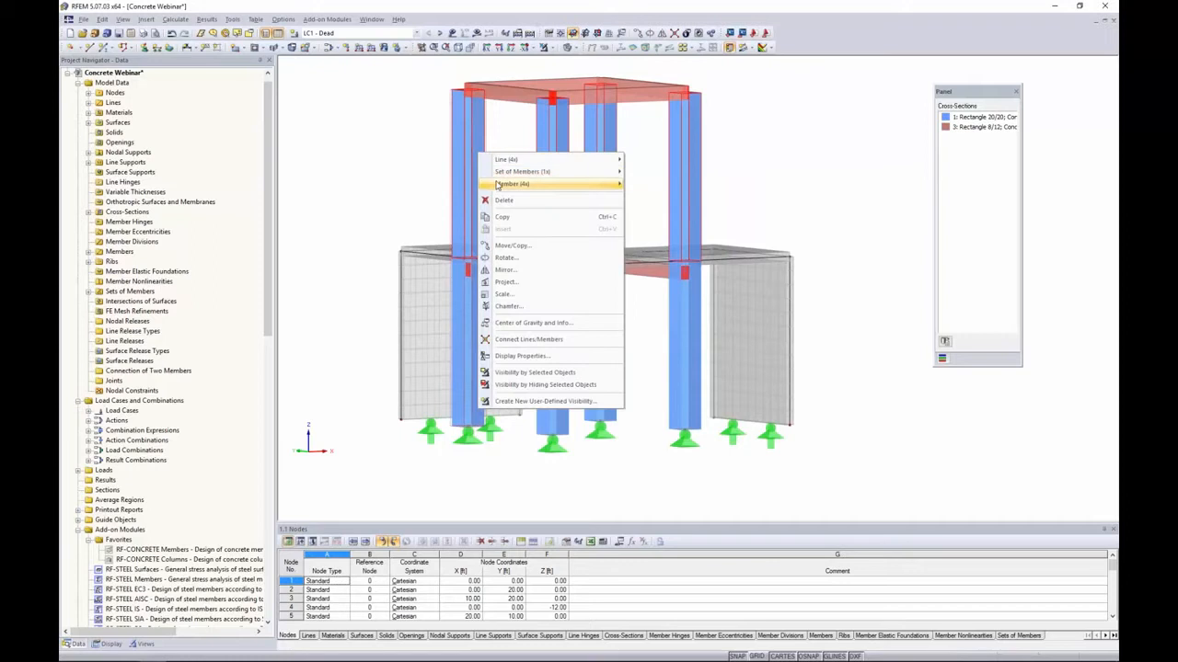
pyautogui.moveTo(518, 184)
pyautogui.click(659, 185)
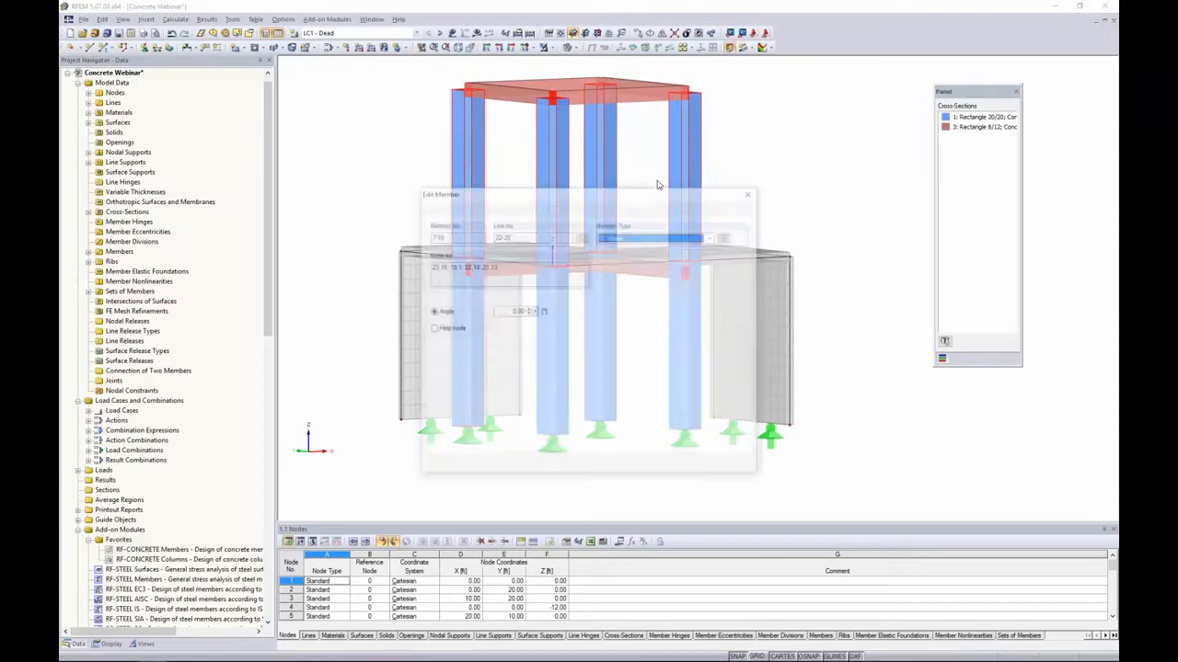
pyautogui.click(554, 210)
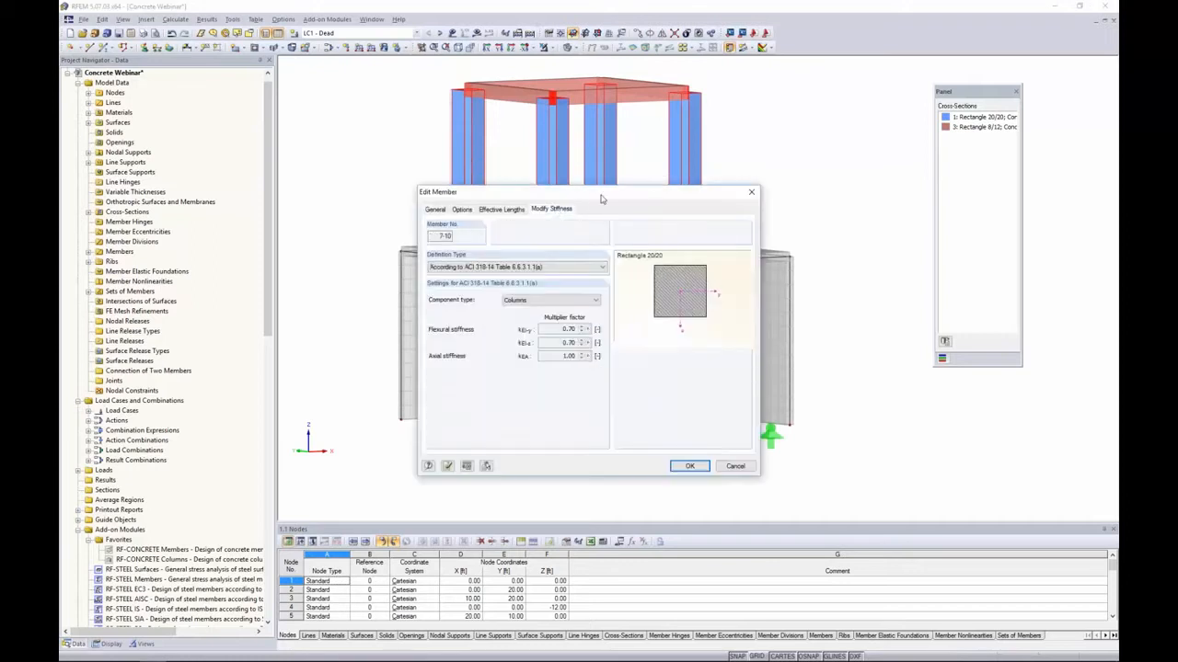
pyautogui.moveTo(602, 200); pyautogui.dragTo(733, 184)
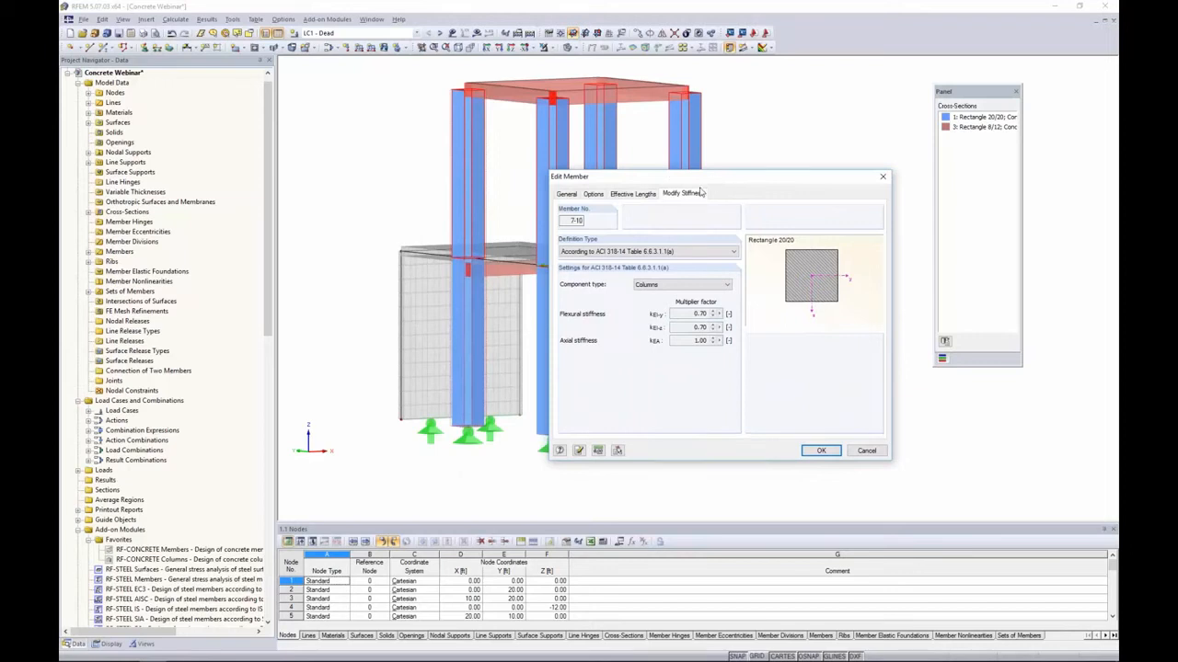
# Step: Try no stiffness modification on the columns, then ACI 318-14 Table 6.6.3.1.1(a) with component type Columns, and discard the edit
pyautogui.click(602, 251)
pyautogui.click(671, 283)
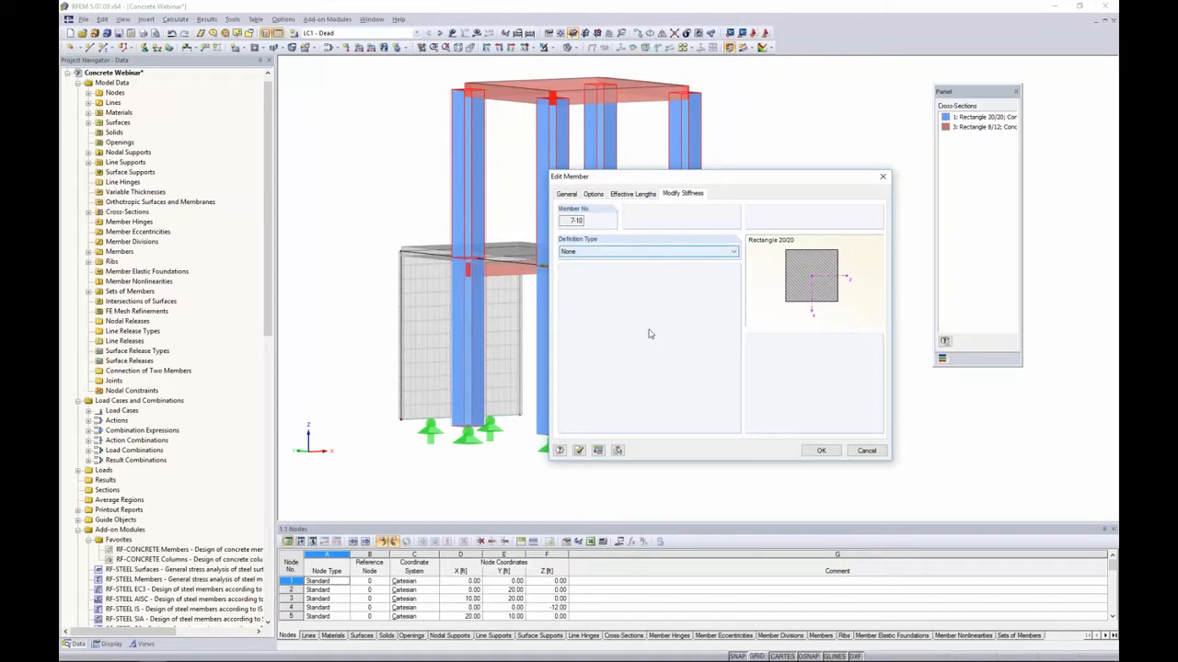
pyautogui.click(589, 252)
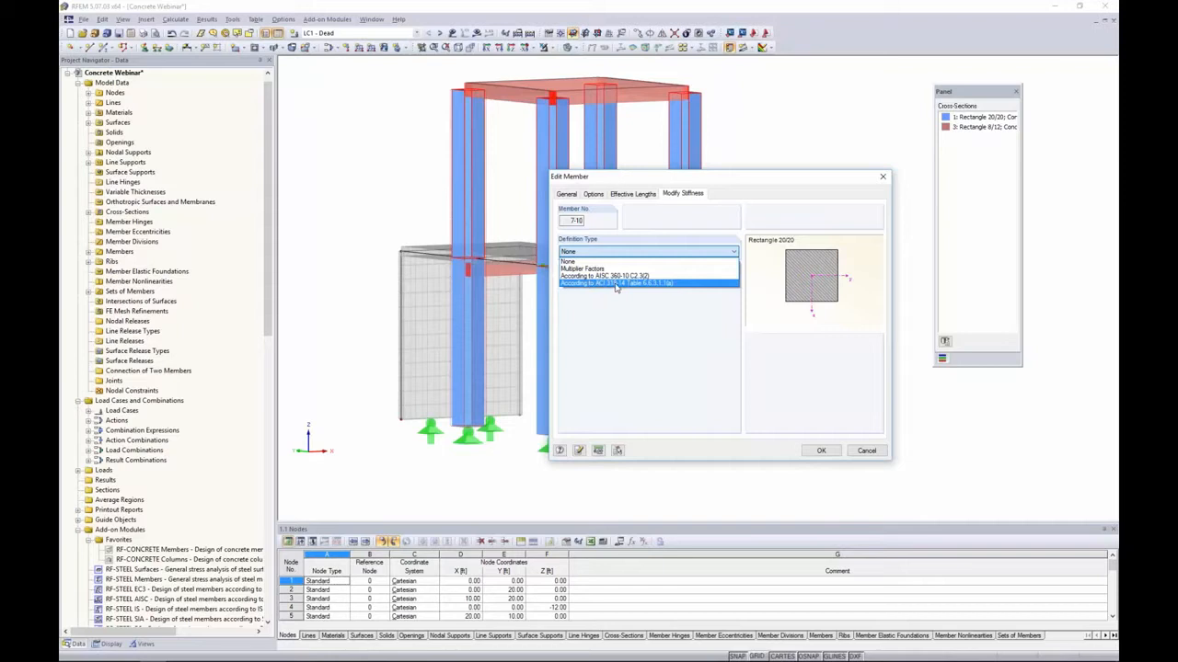
pyautogui.click(615, 283)
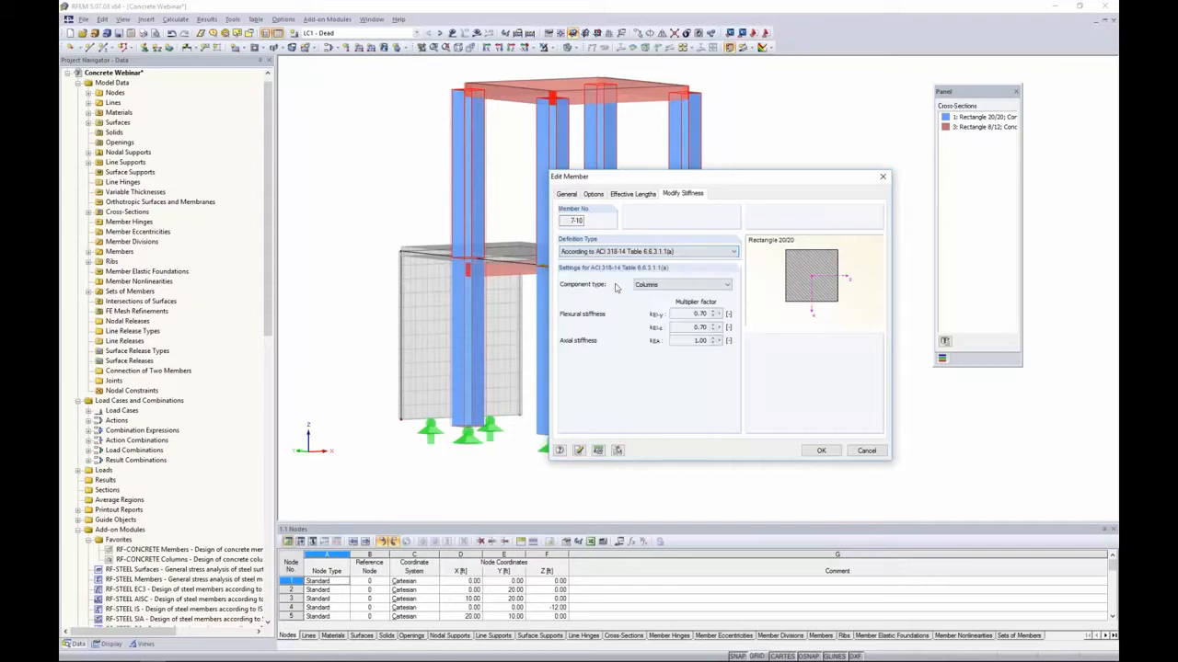
pyautogui.click(672, 286)
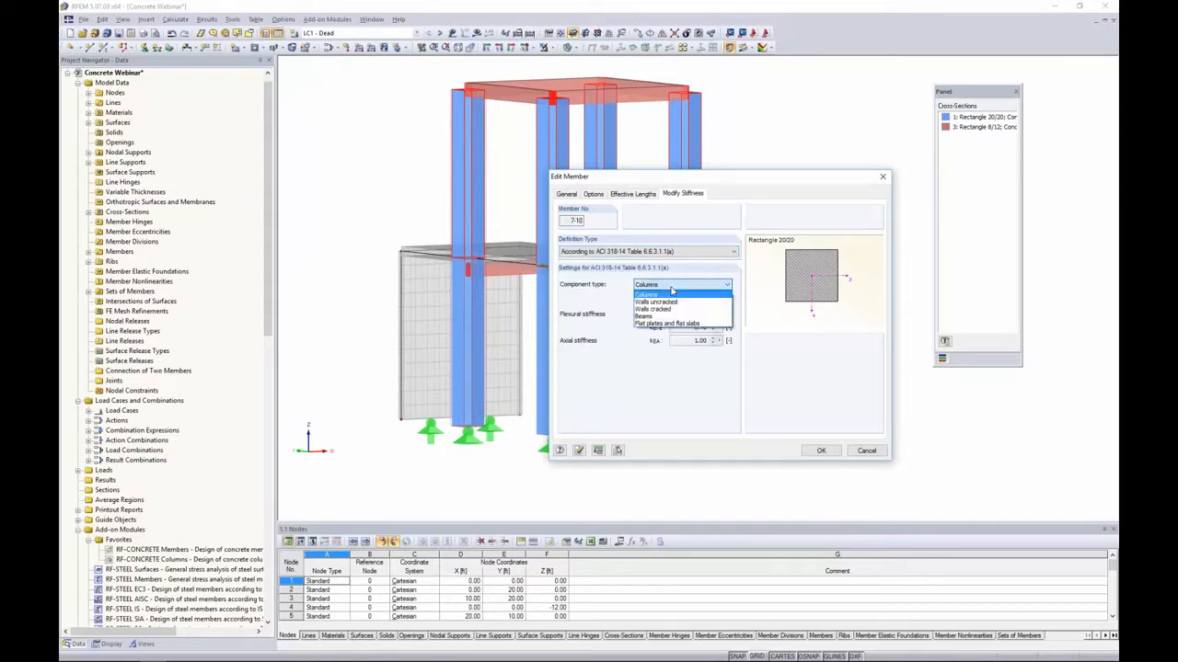
pyautogui.click(651, 297)
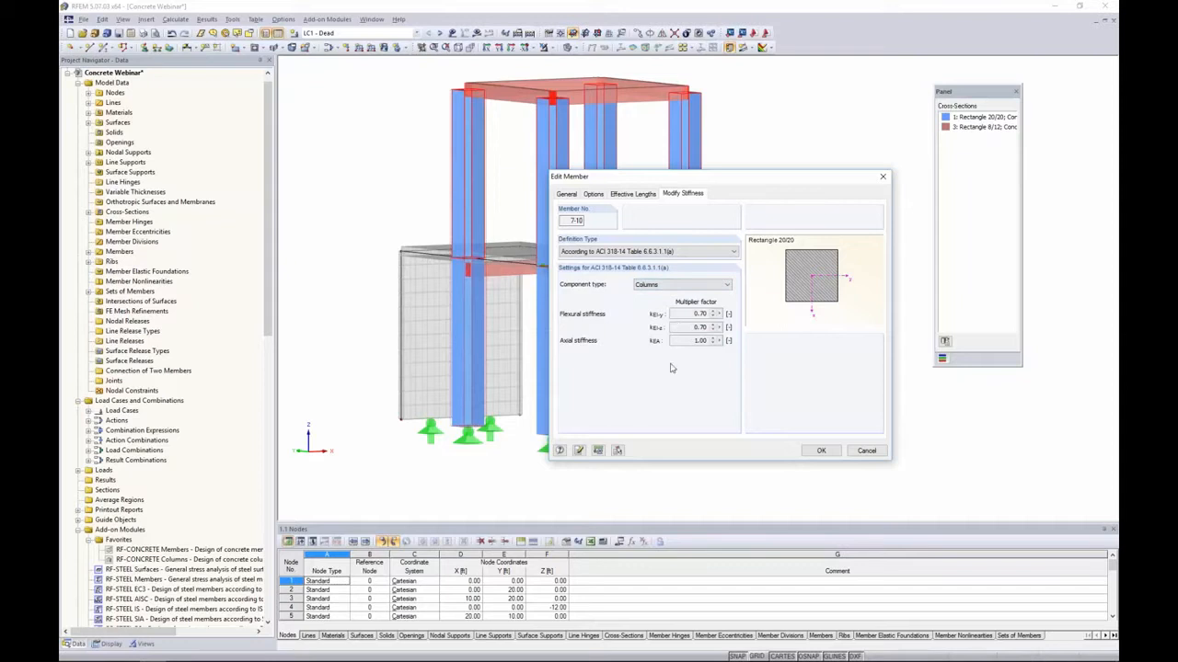
pyautogui.click(866, 451)
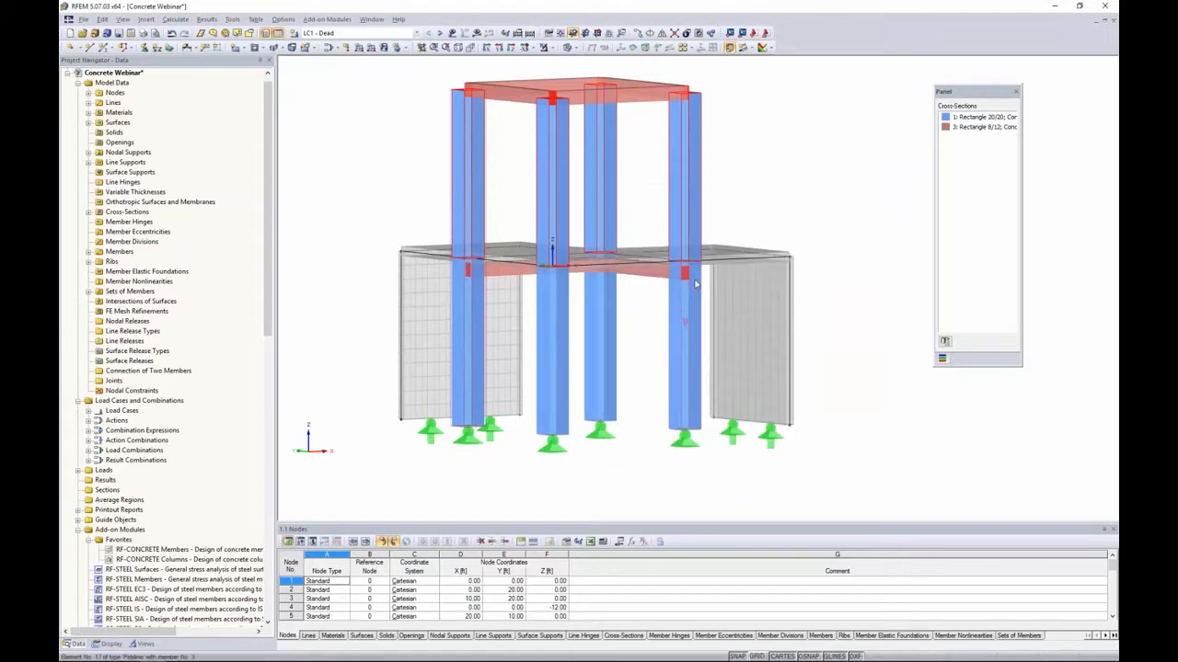
# Step: Choose Beams as the ACI 318-14 stiffness component type for the front beam of the top frame and apply it
pyautogui.keyDown('ctrl'); pyautogui.moveTo(644, 276); pyautogui.dragTo(653, 129, button='middle'); pyautogui.keyUp('ctrl')
pyautogui.doubleClick(653, 129)
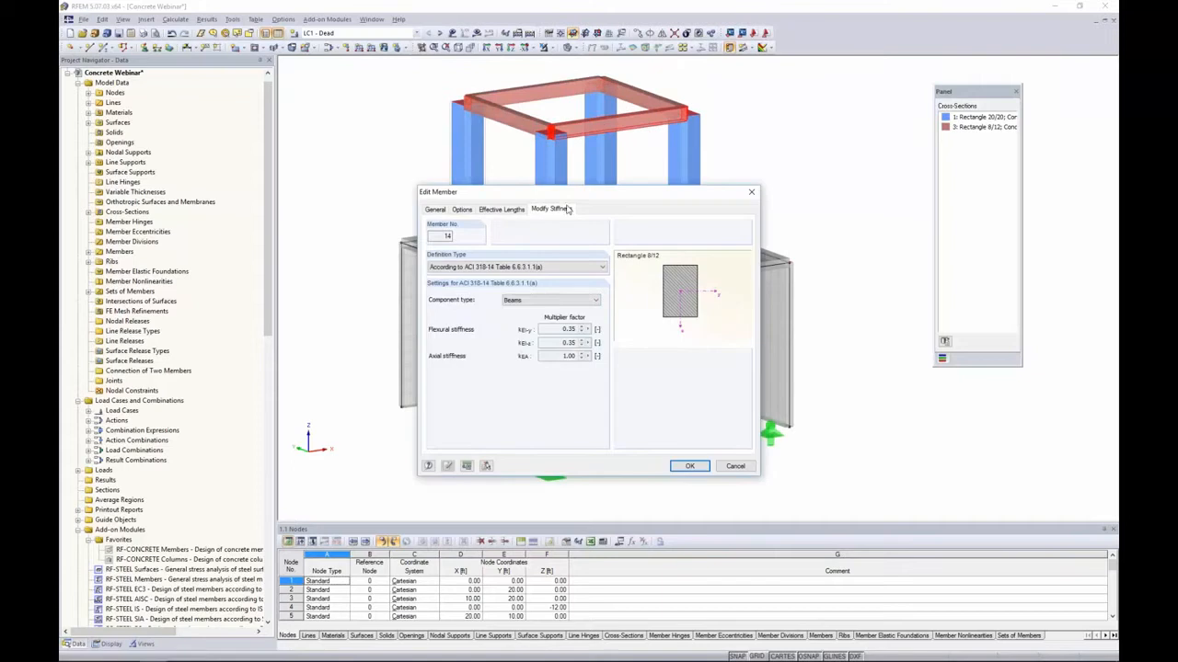
pyautogui.click(535, 302)
pyautogui.click(528, 332)
pyautogui.click(565, 301)
pyautogui.click(564, 308)
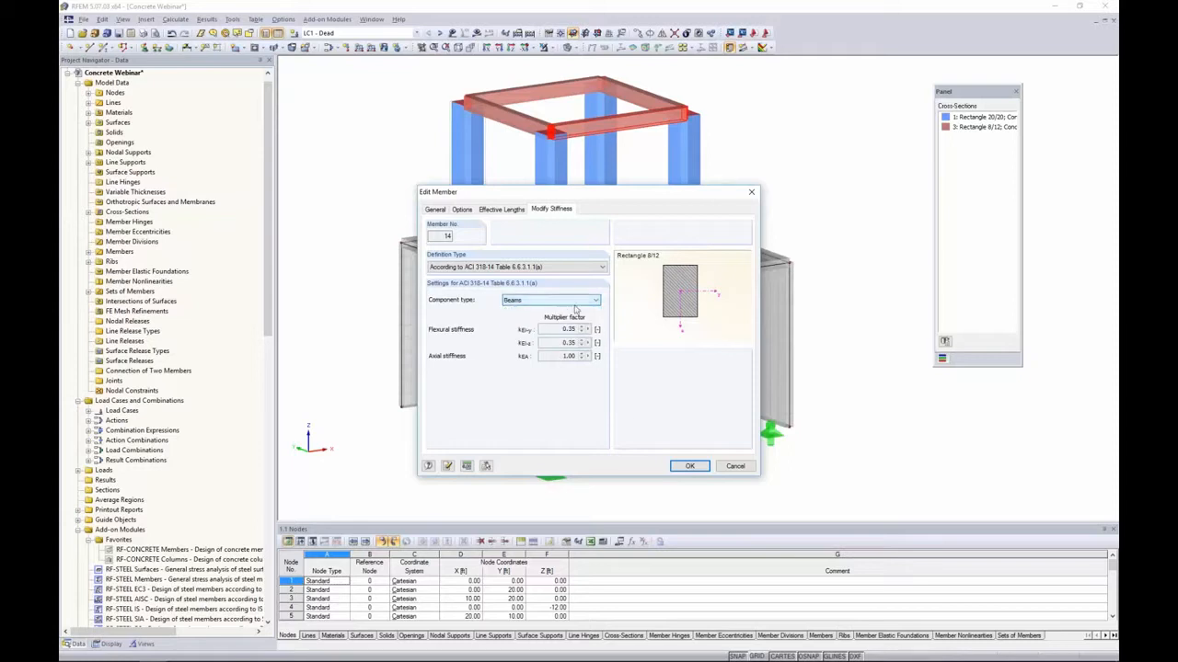
pyautogui.click(690, 467)
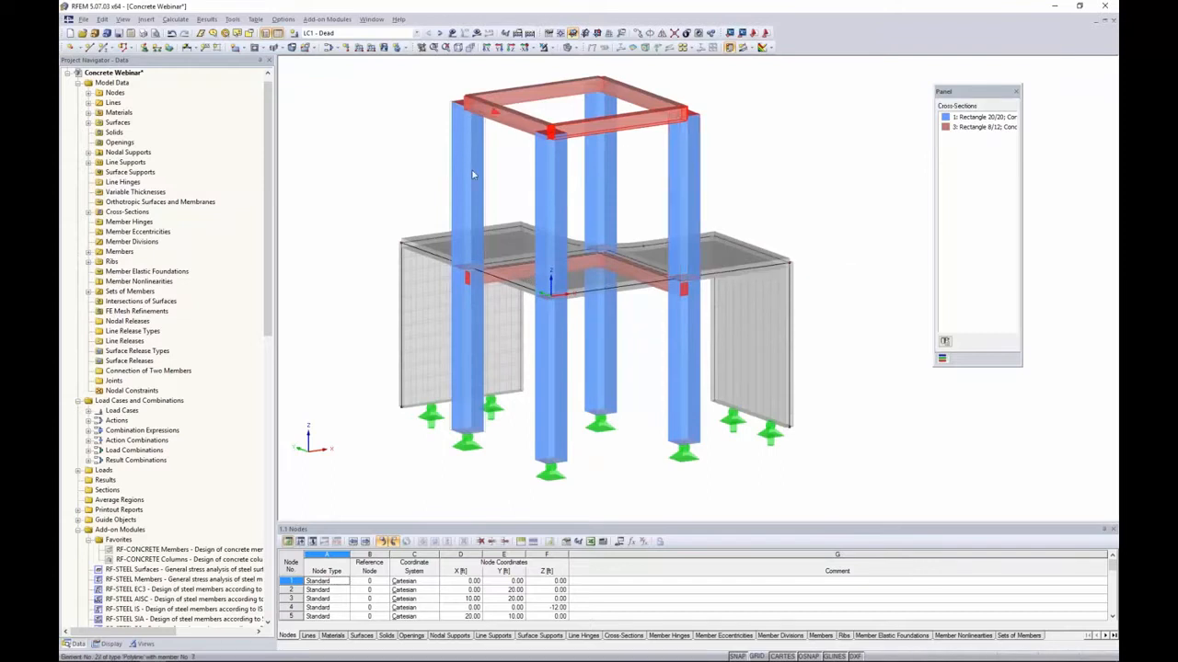
# Step: Display the loads on the model and go through the Dead, Live and Wind load cases
pyautogui.scroll(-3, 419, 94)
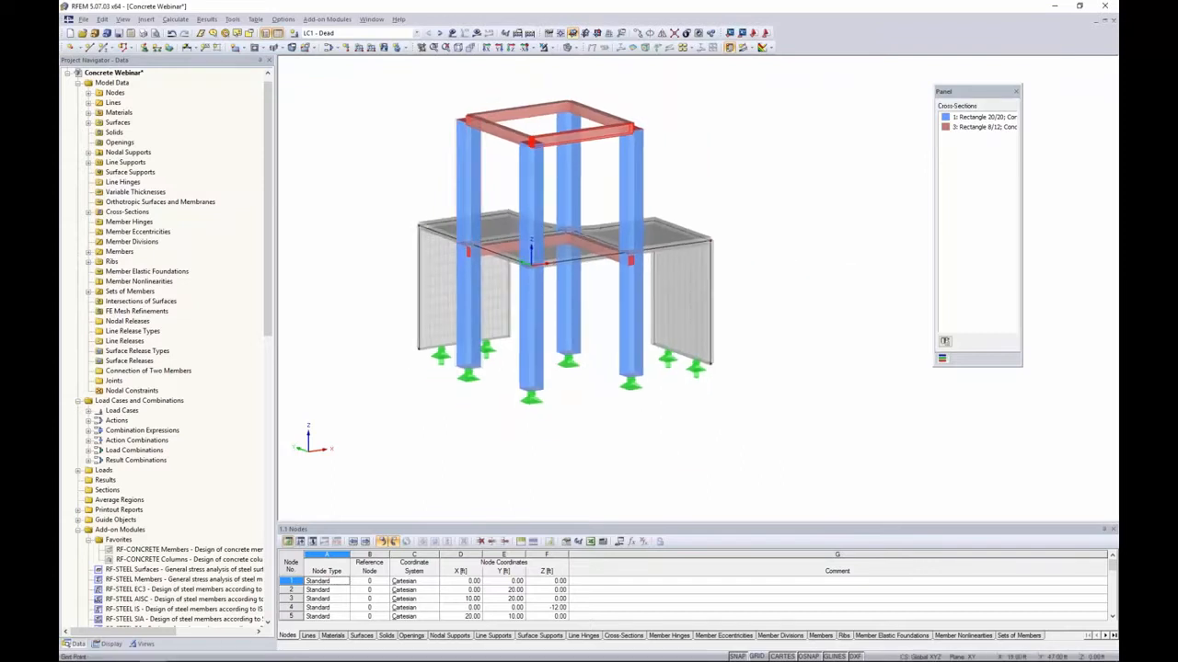
pyautogui.click(452, 32)
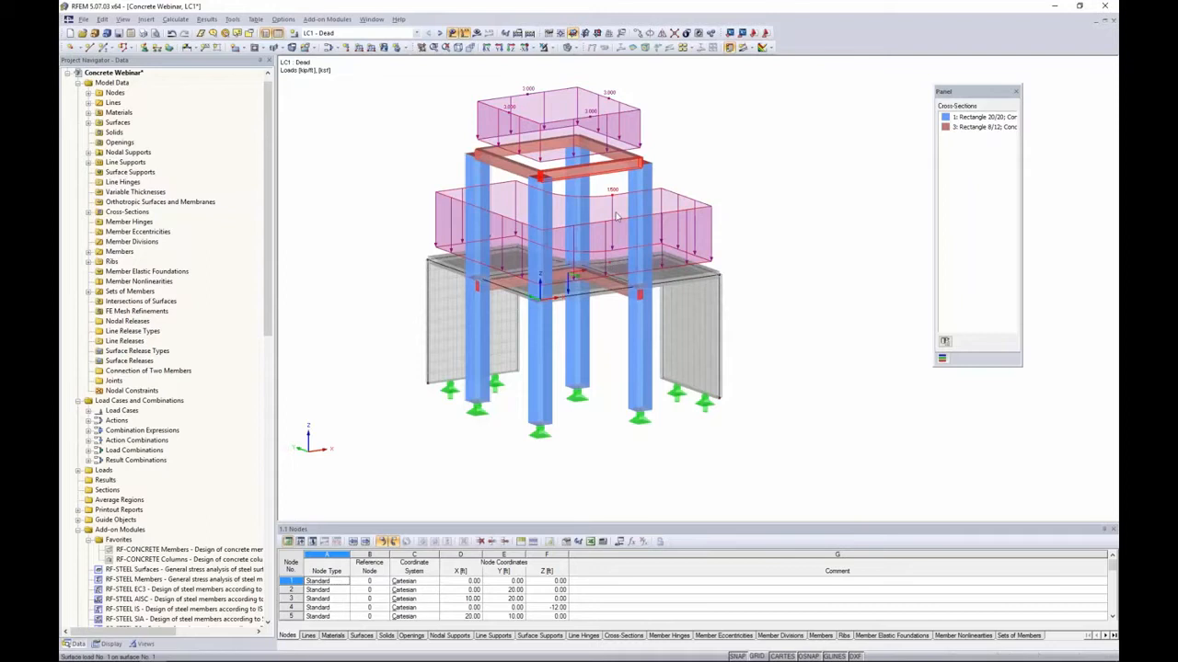
pyautogui.keyDown('ctrl'); pyautogui.moveTo(748, 175); pyautogui.dragTo(733, 175, button='middle'); pyautogui.keyUp('ctrl')
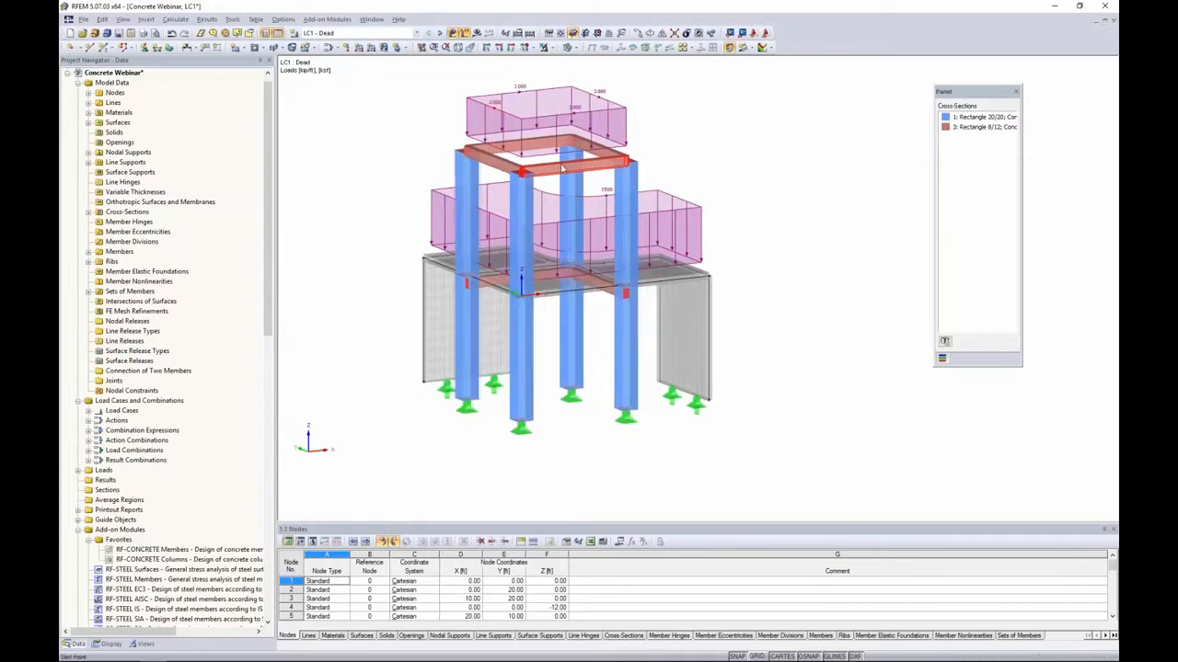
pyautogui.click(441, 35)
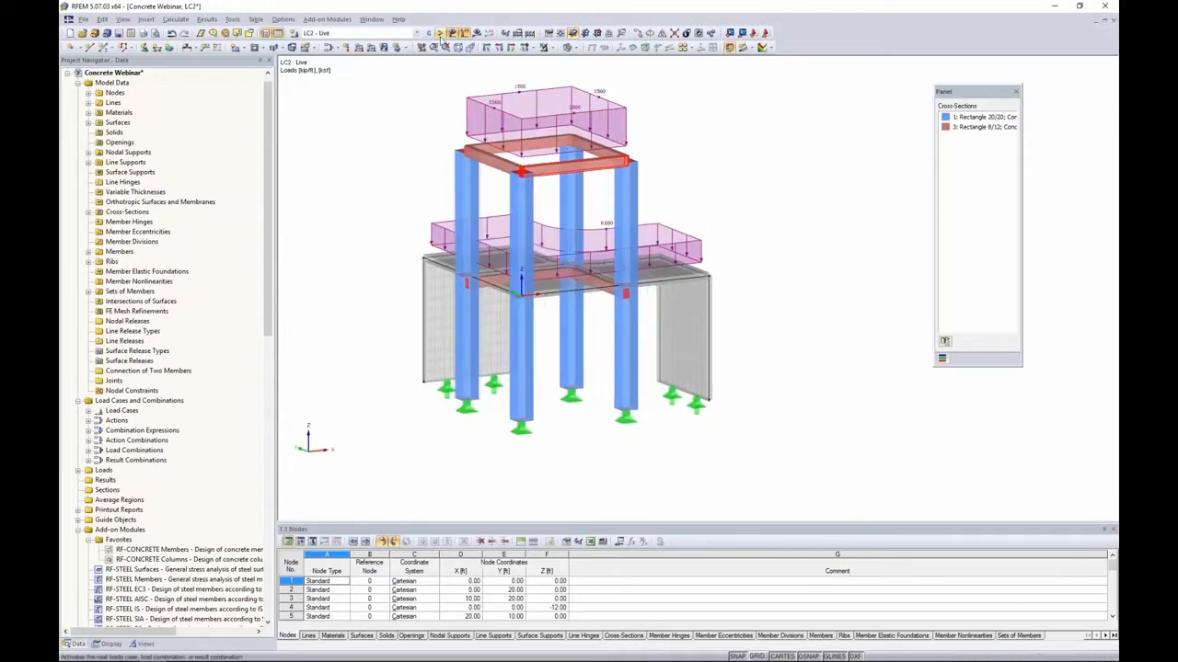
pyautogui.click(440, 35)
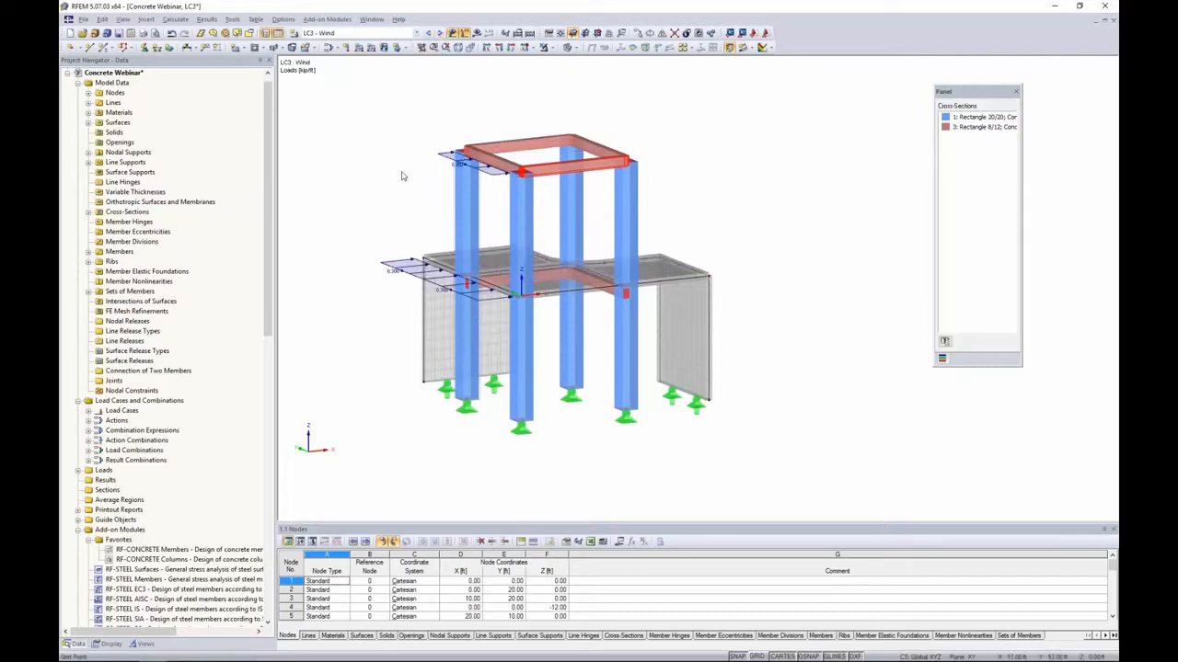
# Step: Open the load case and combination definitions and review the Dead load case settings
pyautogui.keyDown('ctrl'); pyautogui.moveTo(399, 245); pyautogui.dragTo(410, 266, button='middle'); pyautogui.keyUp('ctrl')
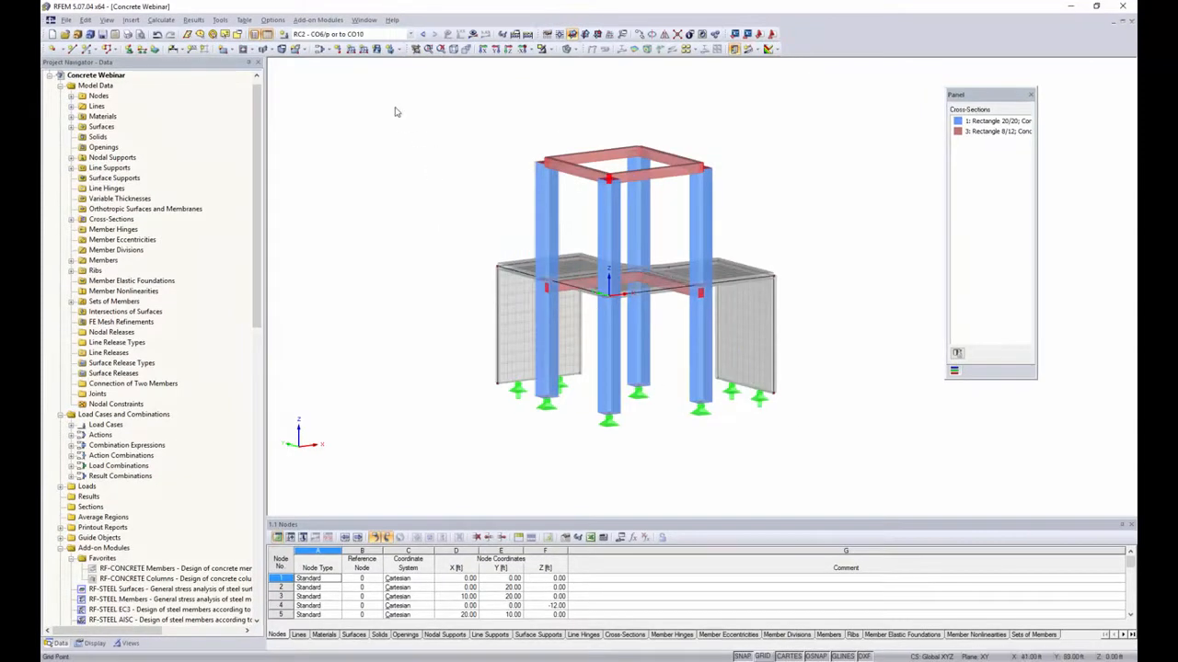
pyautogui.click(320, 49)
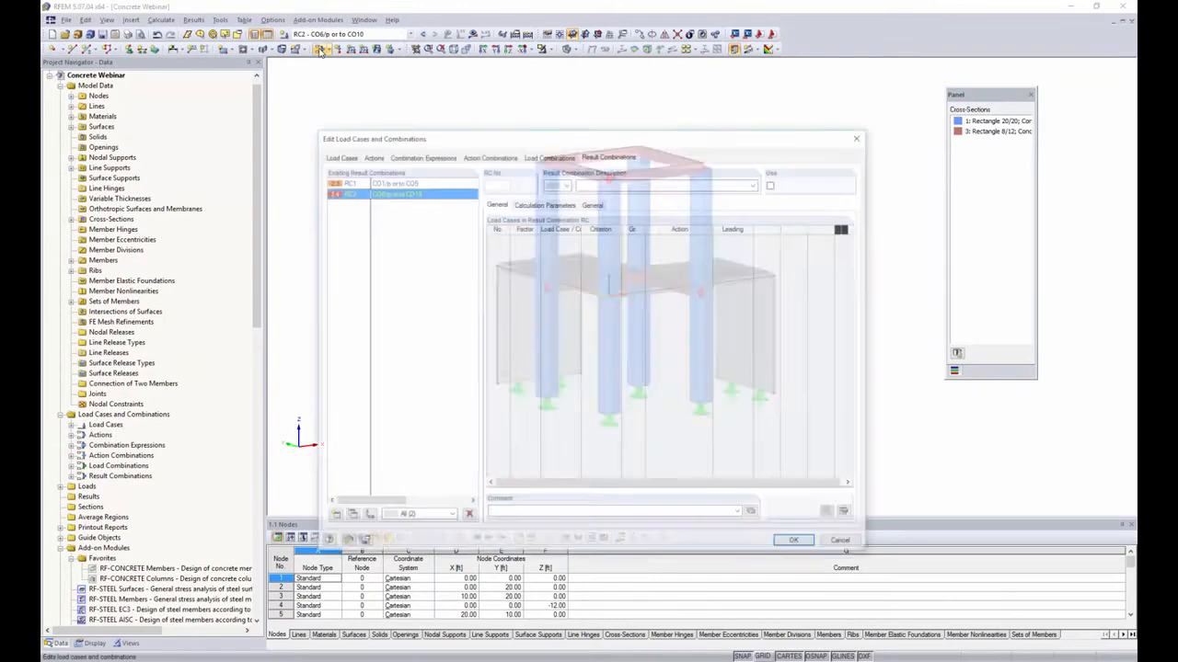
pyautogui.moveTo(406, 140); pyautogui.dragTo(410, 105)
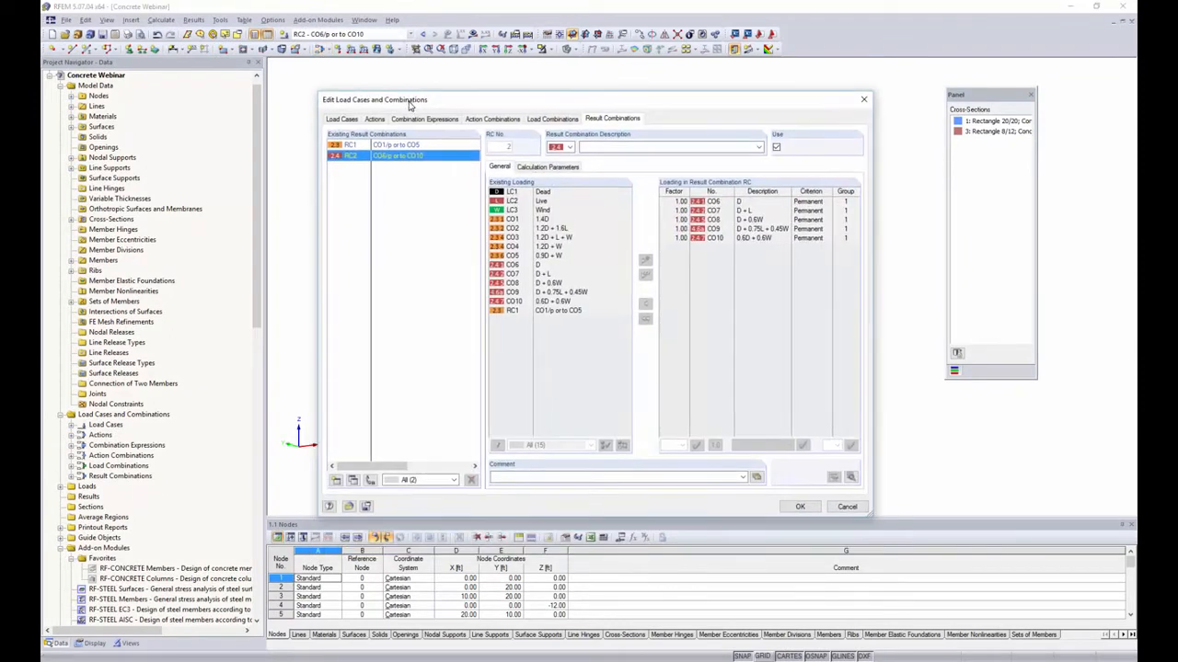
pyautogui.click(356, 117)
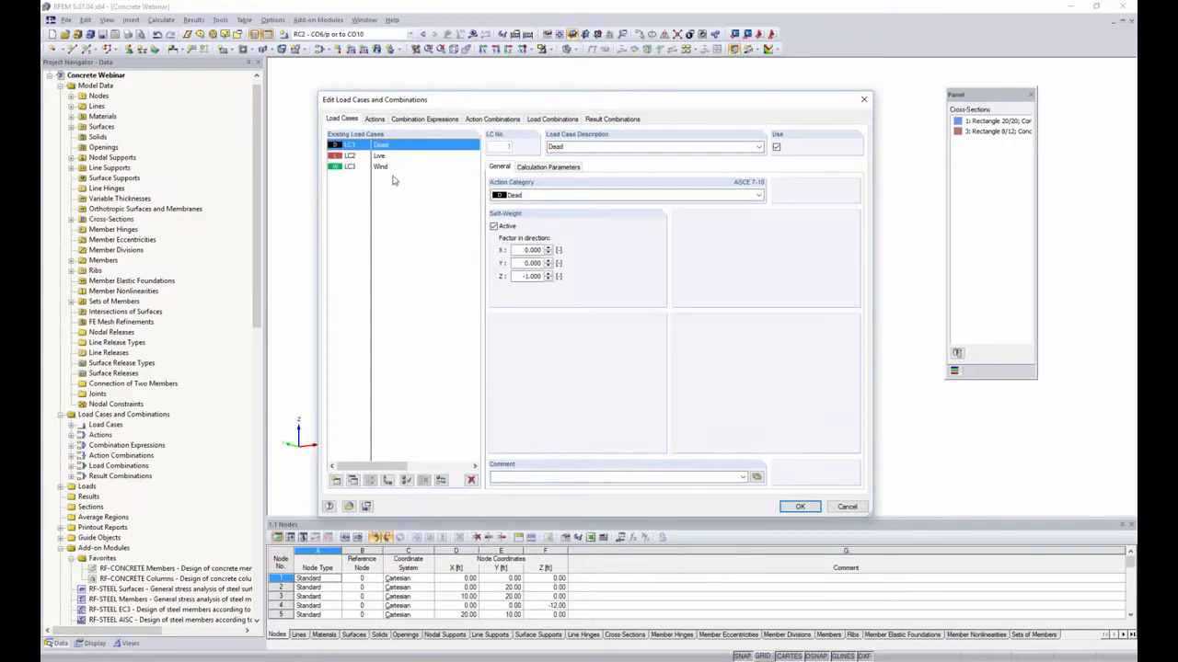
# Step: Review the load cases and factors in load combinations CO1 through CO6
pyautogui.click(541, 120)
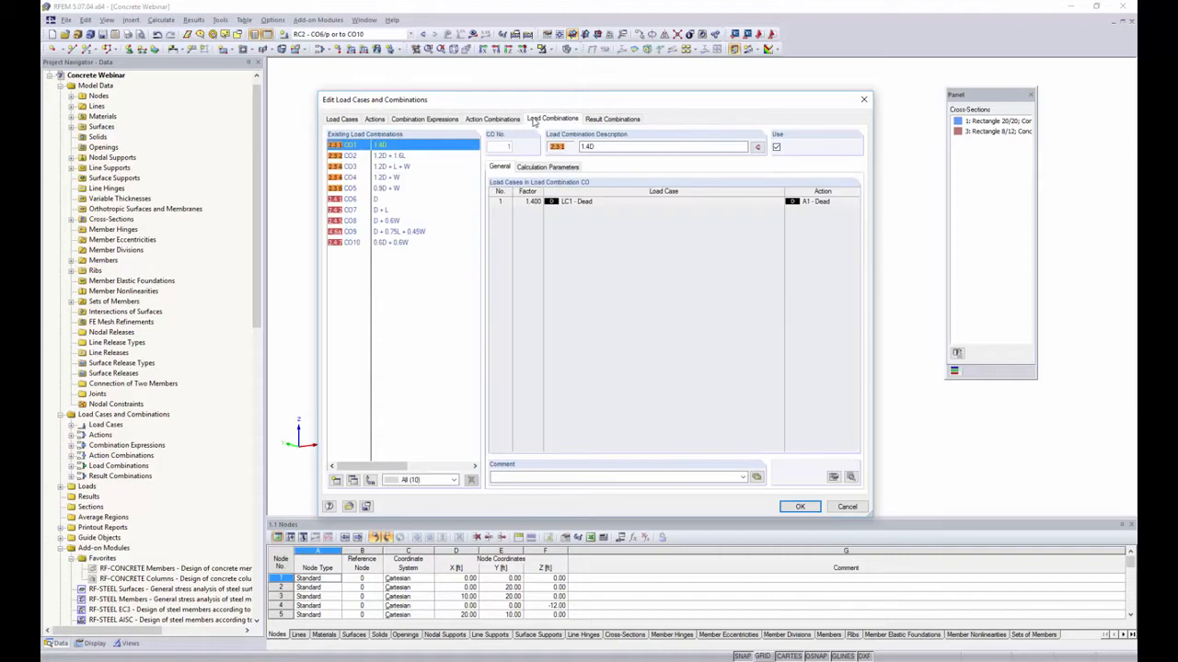
pyautogui.click(388, 155)
pyautogui.click(388, 167)
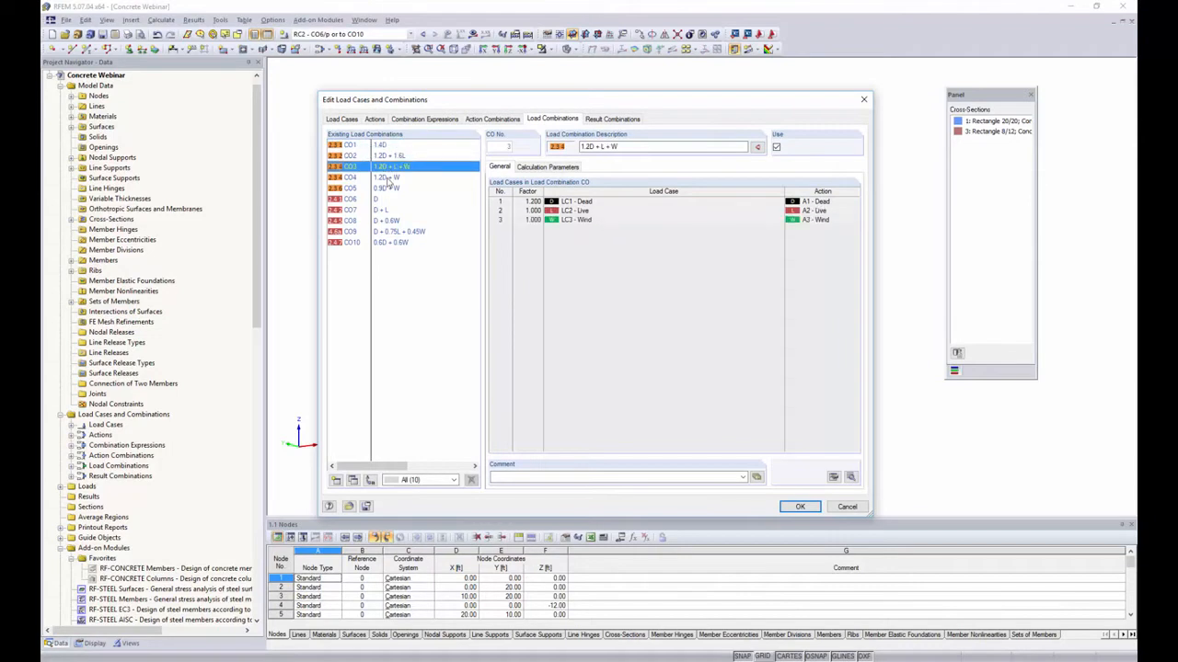
pyautogui.click(388, 177)
pyautogui.click(390, 189)
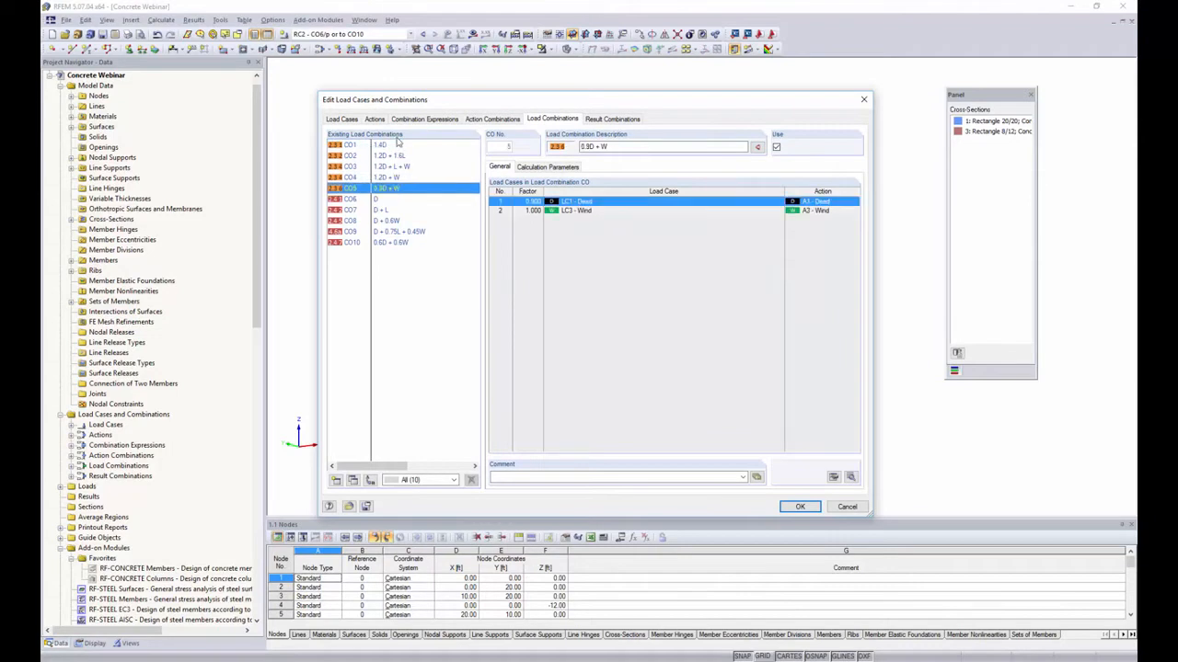
pyautogui.click(379, 200)
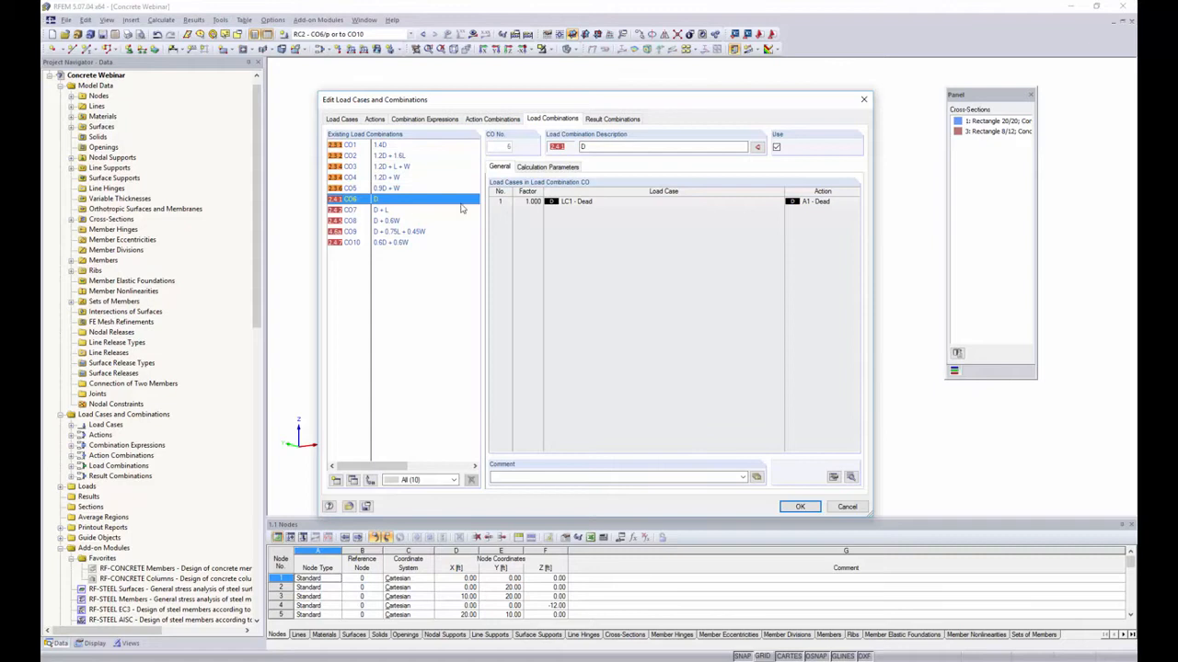
# Step: Examine the calculation parameters and method of analysis for load combinations CO6, CO1, CO2 and CO3
pyautogui.click(529, 169)
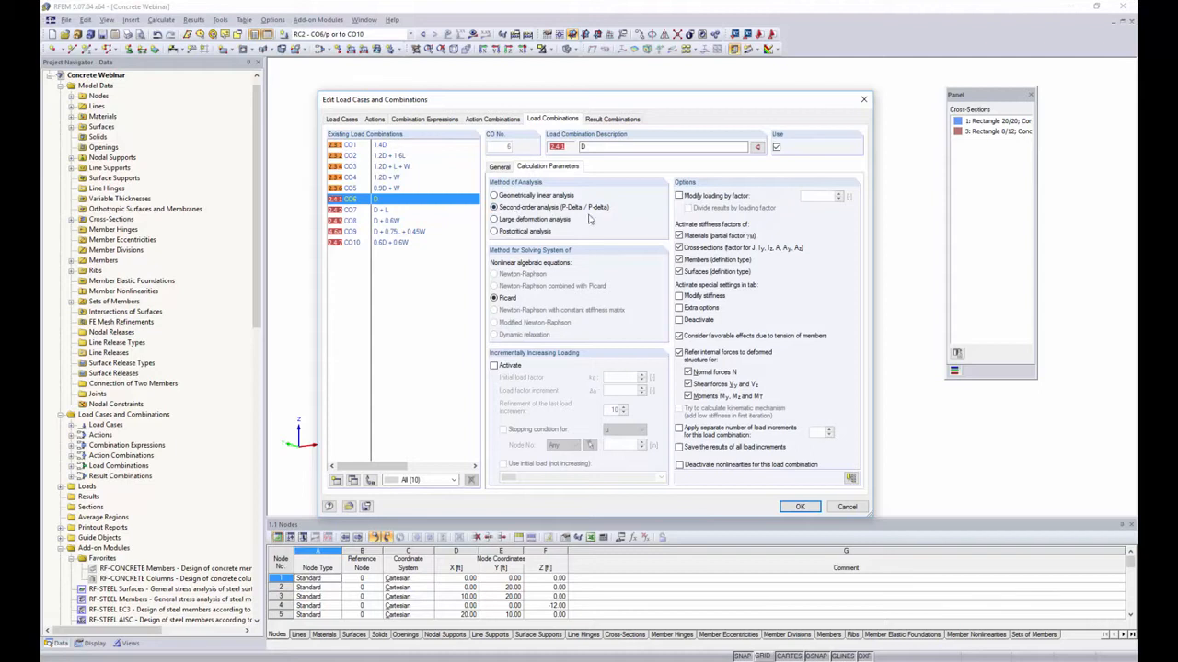
pyautogui.click(372, 145)
pyautogui.click(379, 157)
pyautogui.click(386, 166)
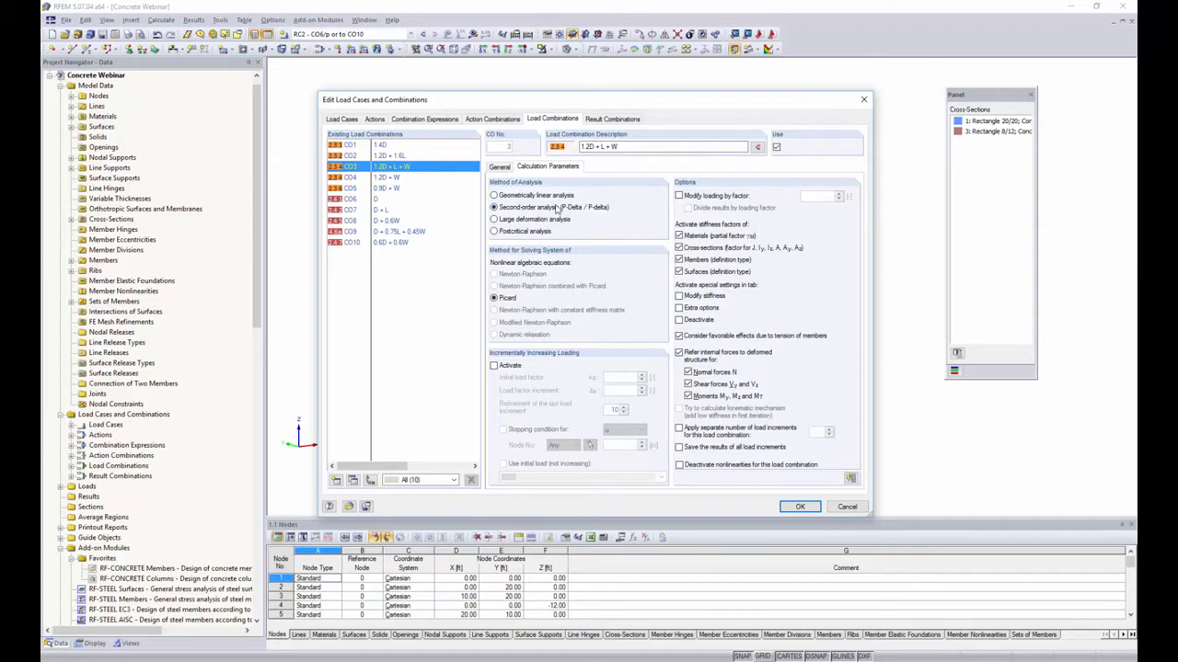
# Step: Review which load combinations make up result combinations RC1 and RC2, and close the load definitions
pyautogui.click(599, 124)
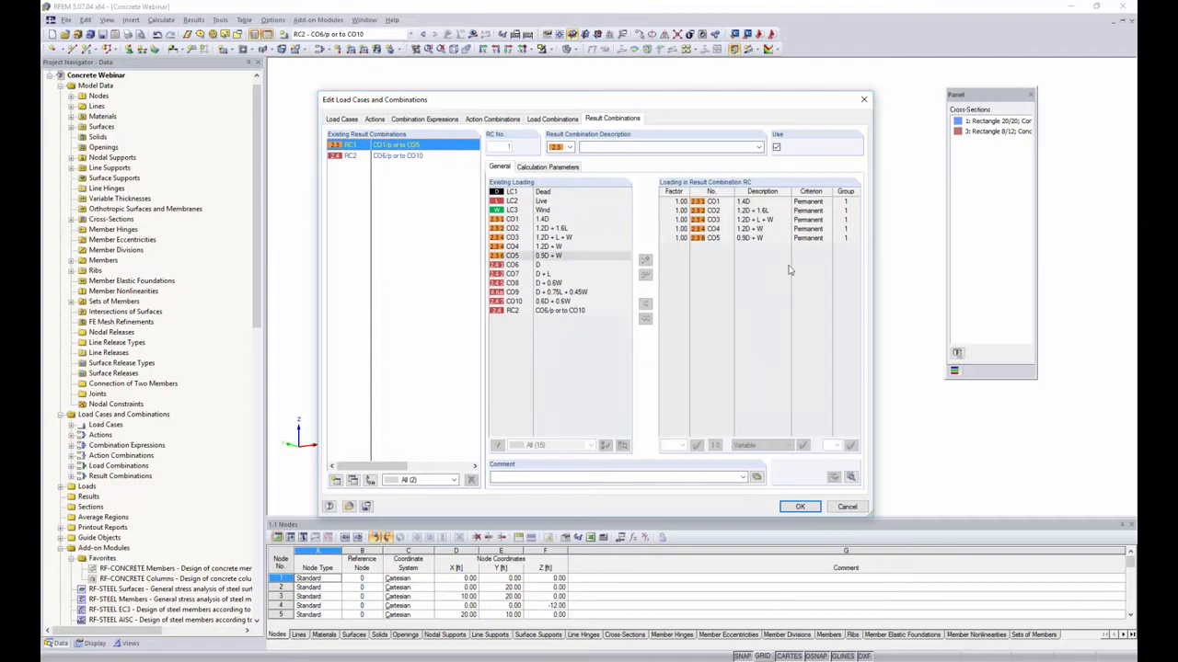
pyautogui.click(424, 156)
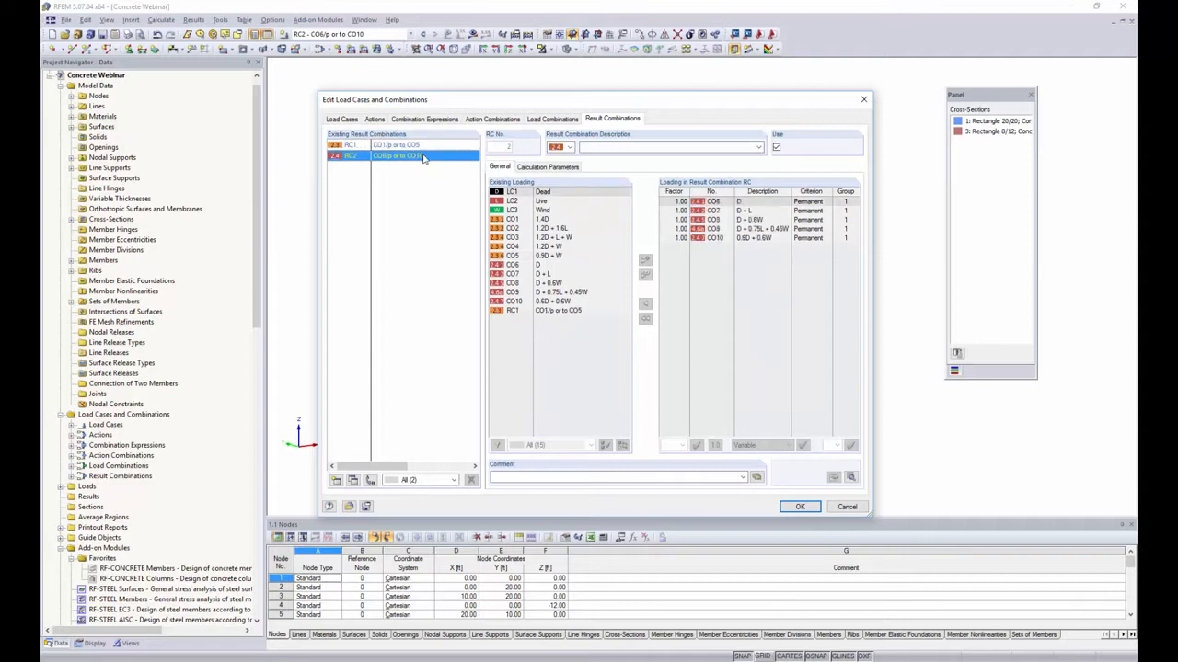
pyautogui.click(799, 506)
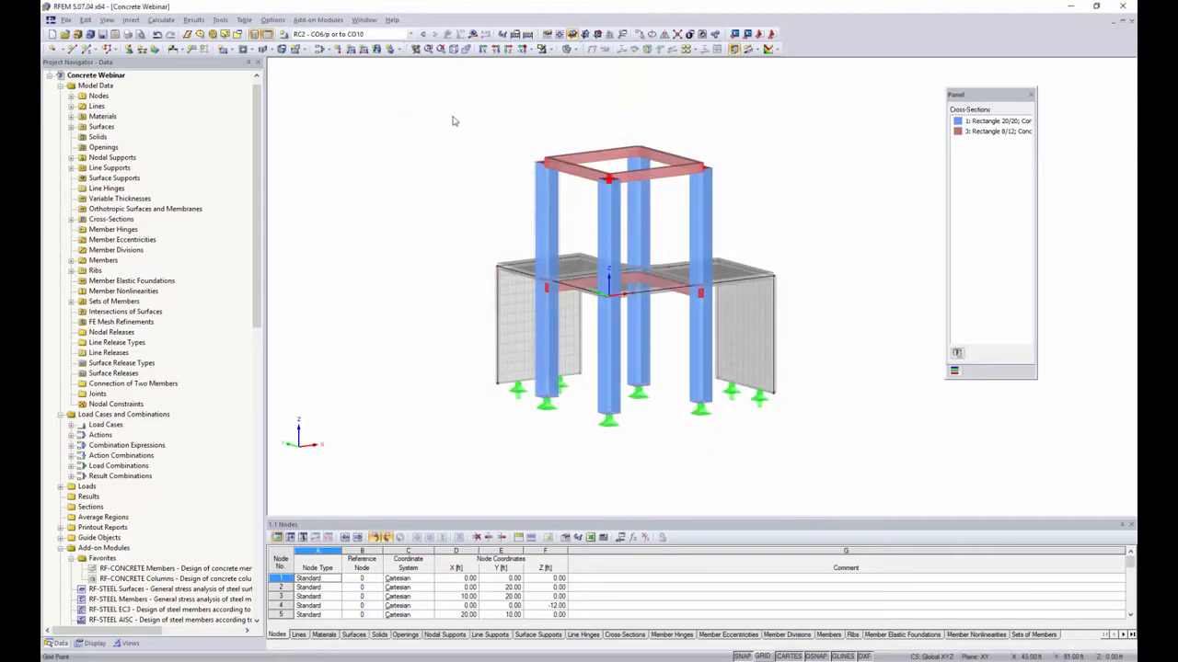
# Step: Make result combination RC1 the current loading and show its calculated results
pyautogui.click(410, 35)
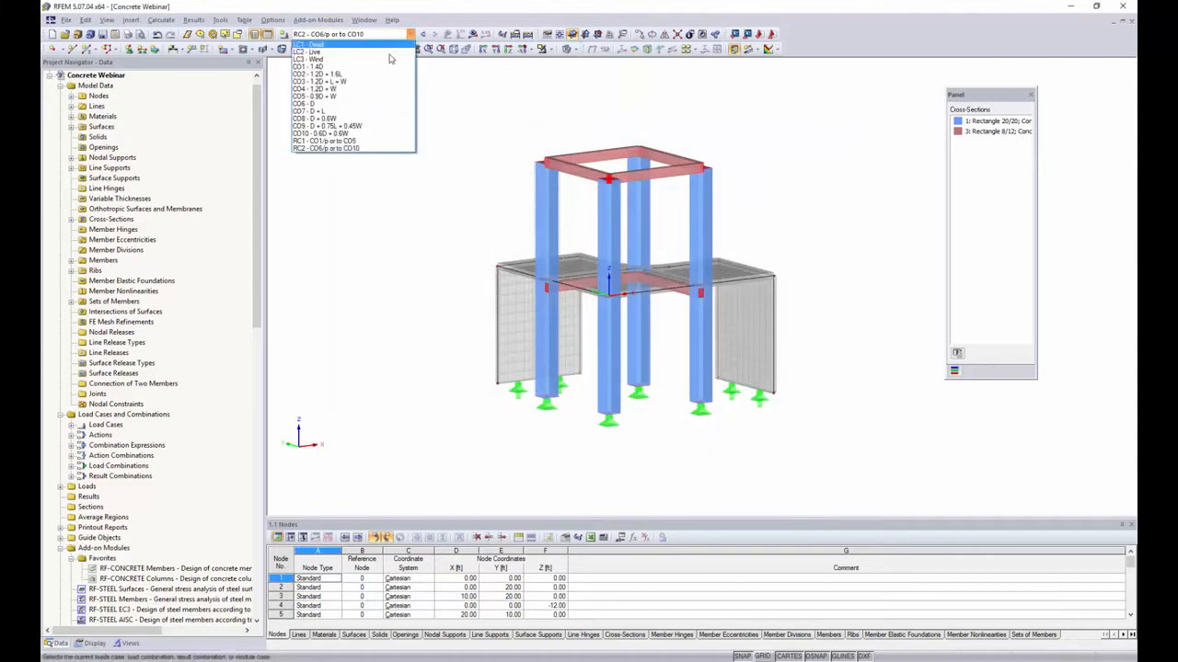
pyautogui.click(382, 139)
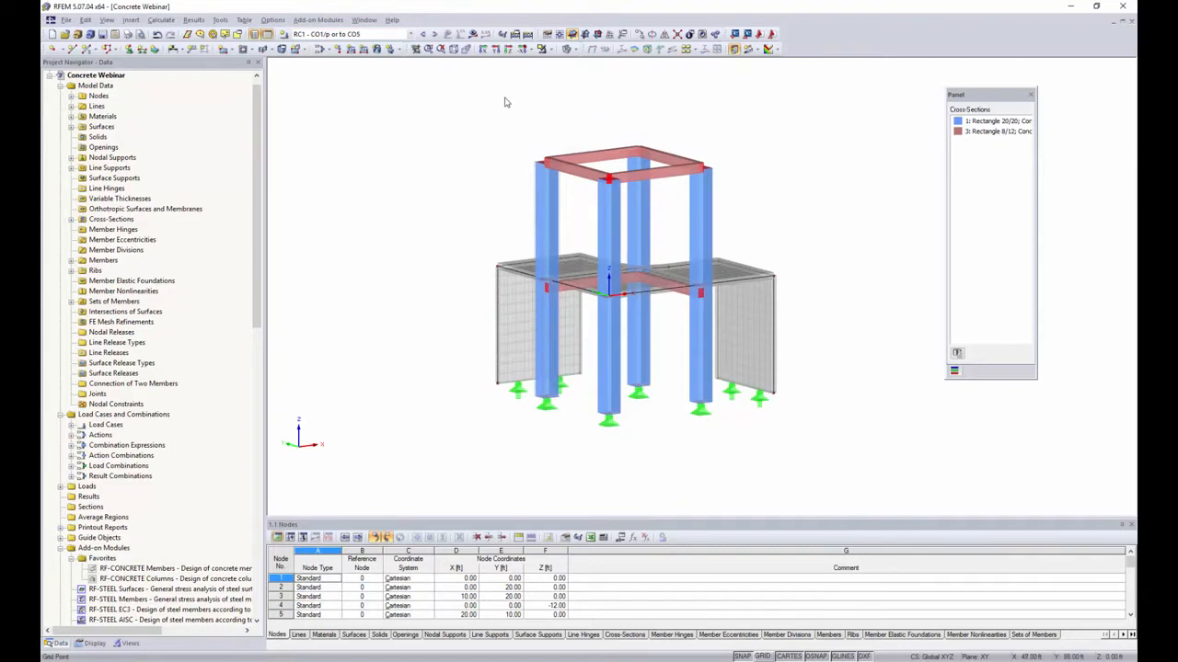
pyautogui.click(472, 35)
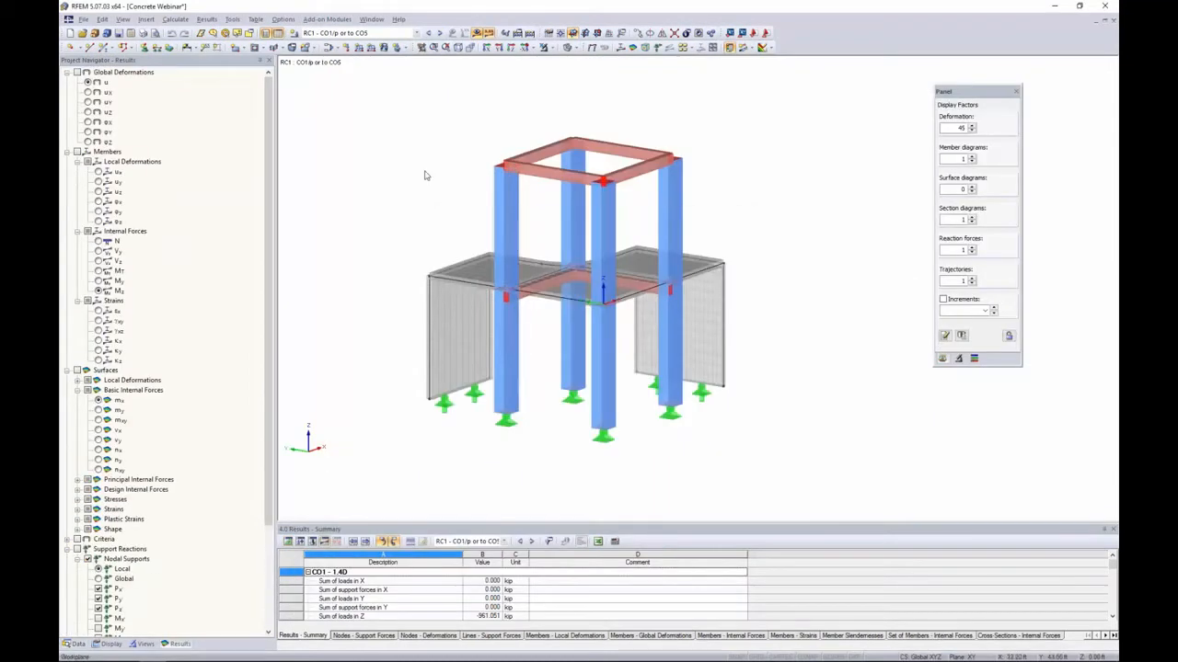
# Step: Display the global deformations for RC1 and for load combination CO3 (1.2D + L + W)
pyautogui.keyDown('ctrl'); pyautogui.moveTo(462, 172); pyautogui.dragTo(443, 173, button='middle'); pyautogui.keyUp('ctrl')
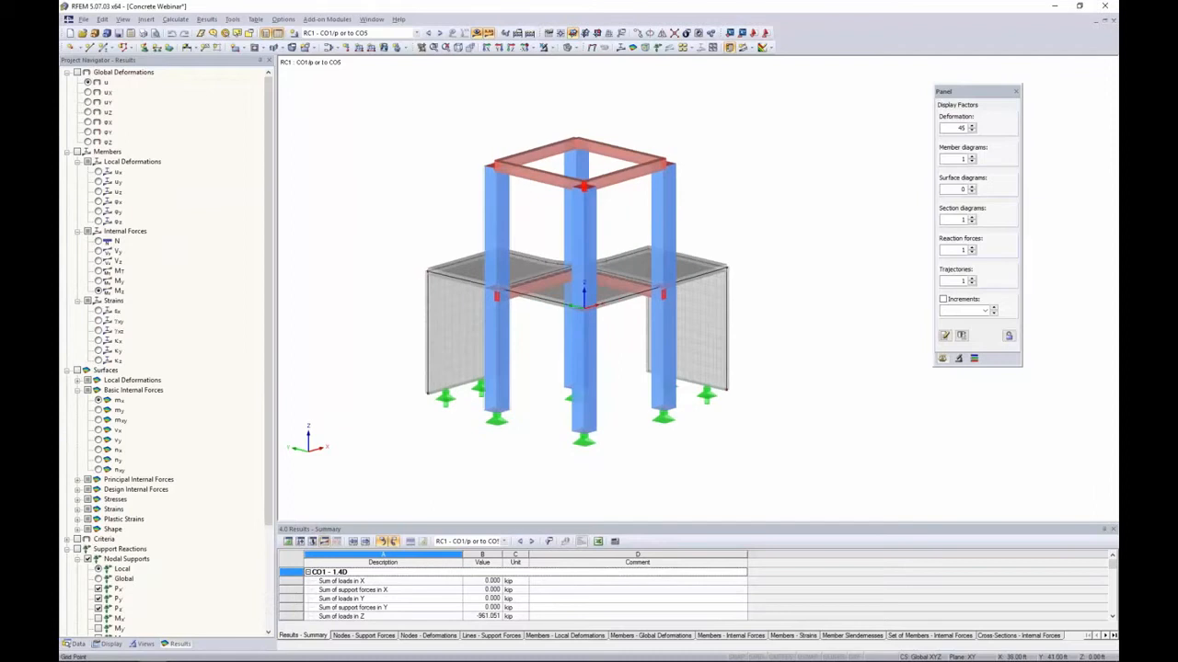
pyautogui.click(78, 72)
pyautogui.keyDown('ctrl'); pyautogui.moveTo(750, 254); pyautogui.dragTo(645, 247, button='middle'); pyautogui.keyUp('ctrl')
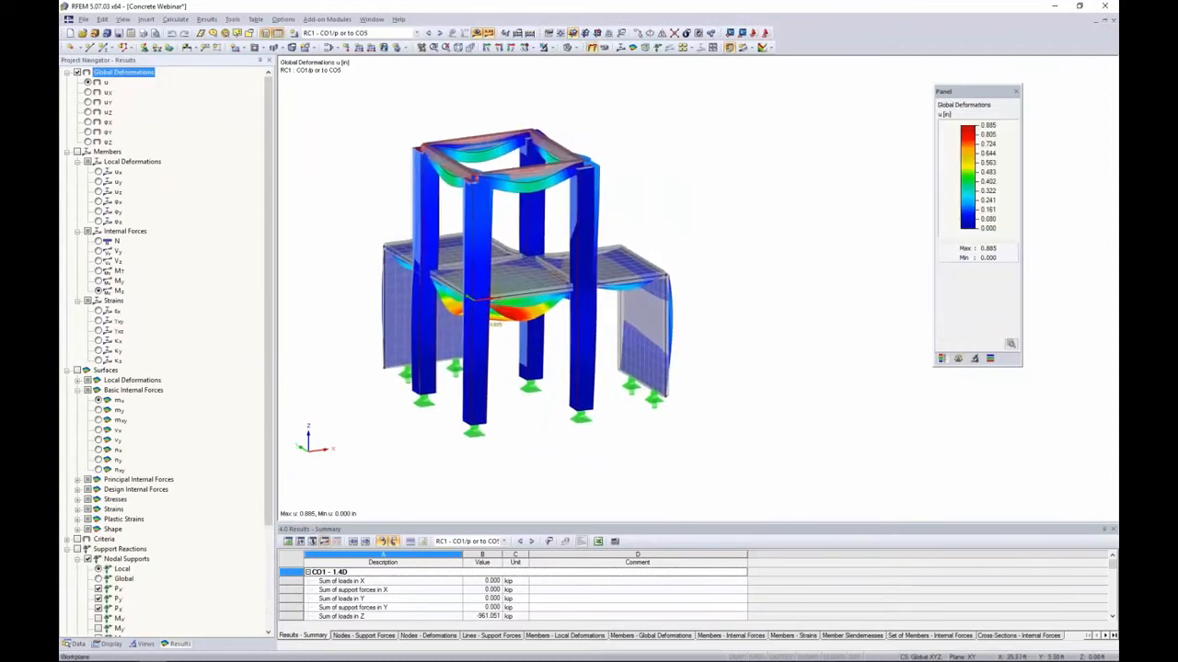
pyautogui.click(416, 32)
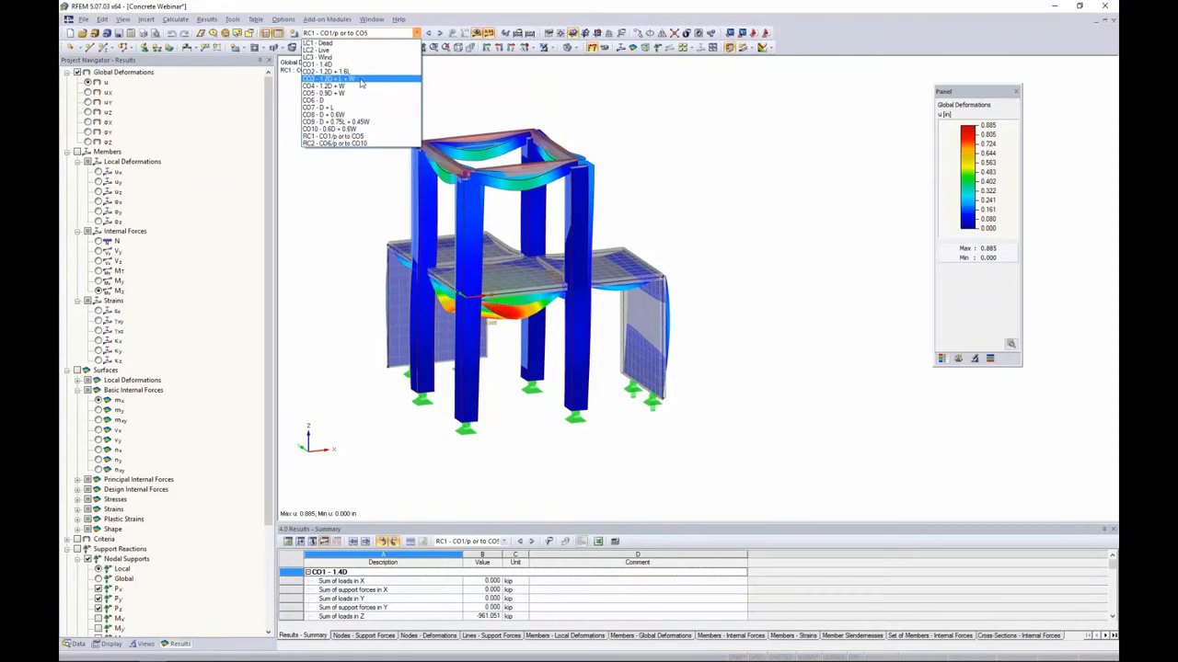
pyautogui.click(361, 79)
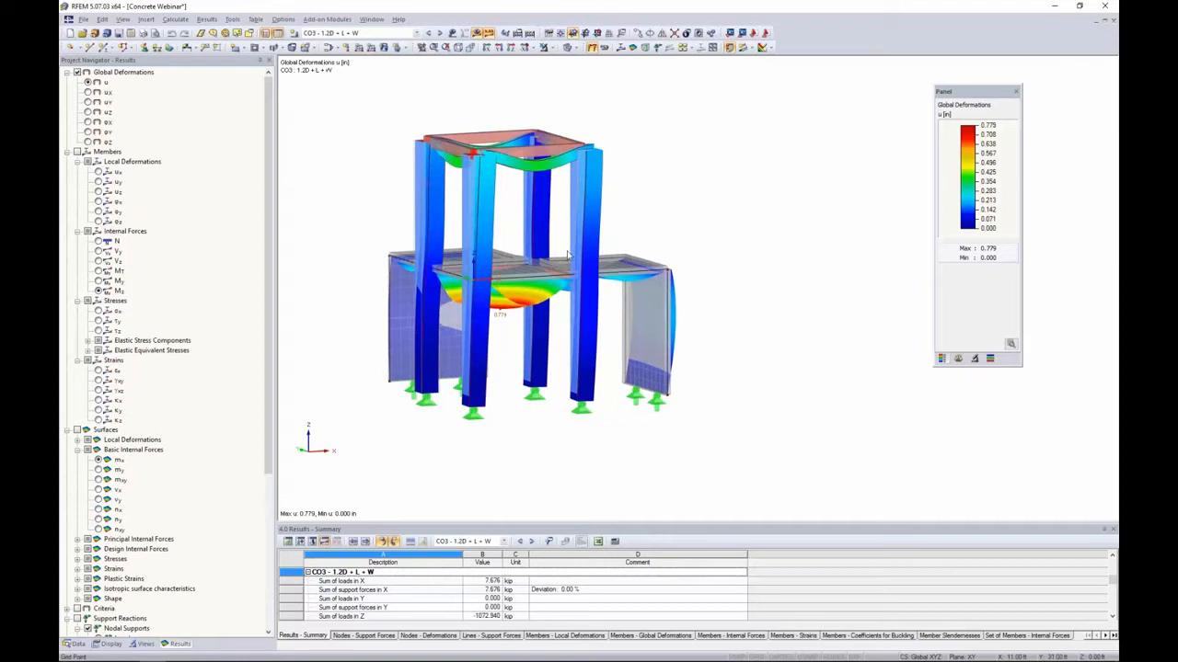
# Step: Show the member internal force diagrams for CO3 and change the model display to wireframe
pyautogui.moveTo(268, 271); pyautogui.dragTo(258, 414)
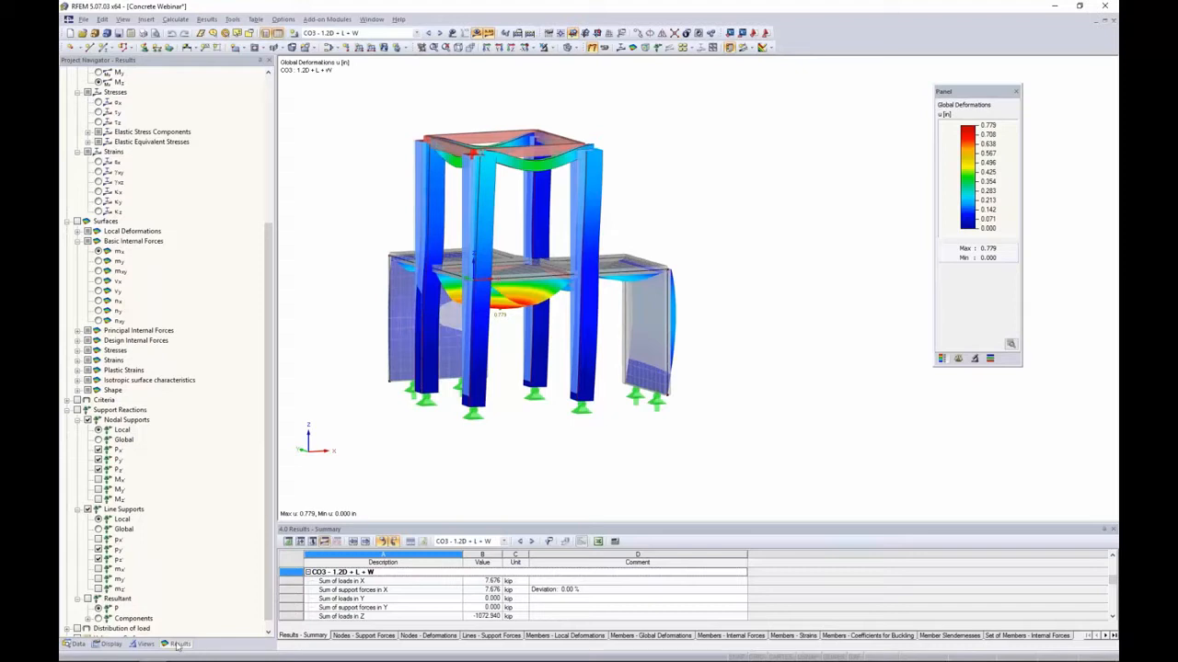
pyautogui.scroll(6, 180, 464)
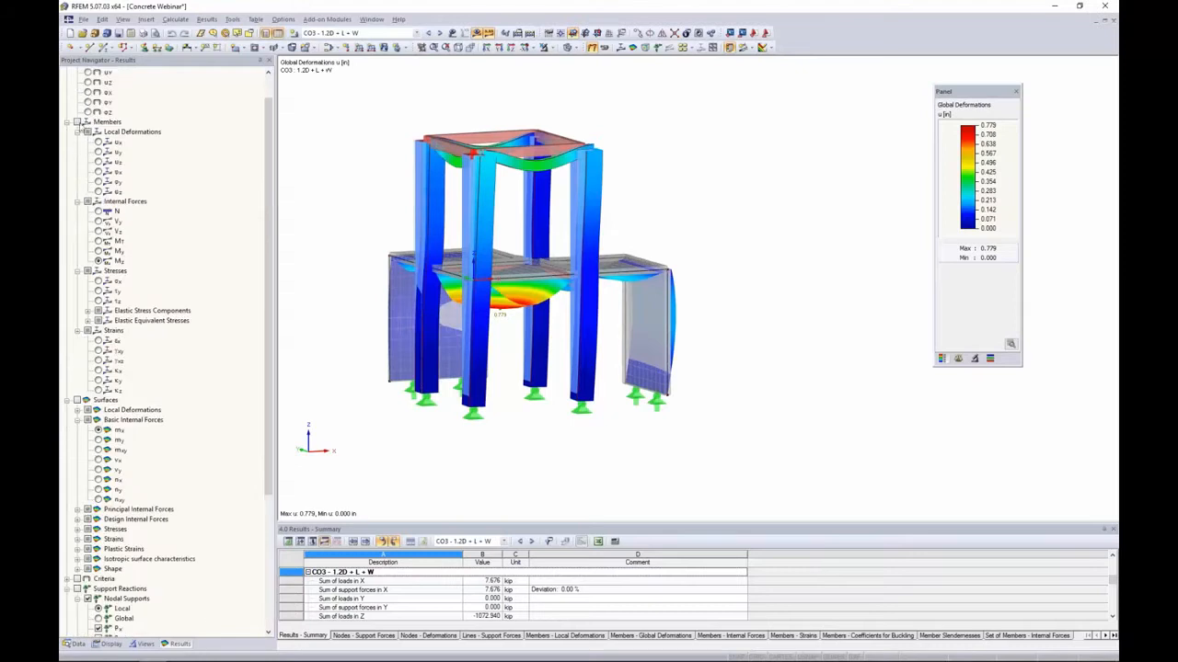
pyautogui.click(78, 121)
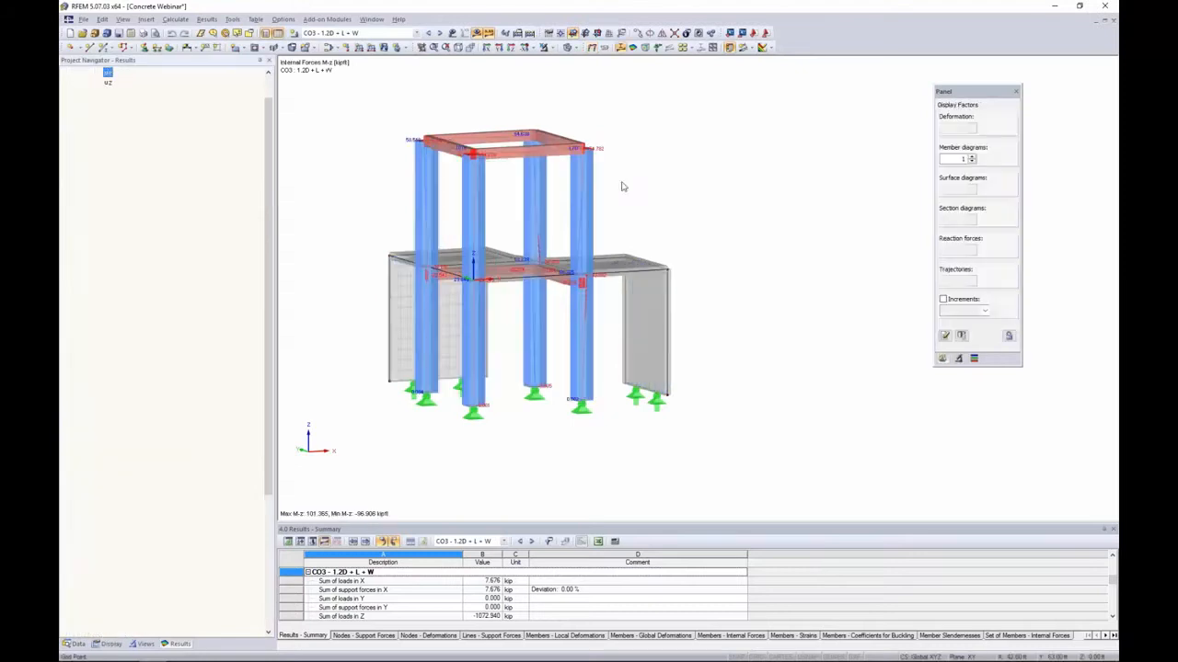
pyautogui.click(569, 47)
pyautogui.click(580, 63)
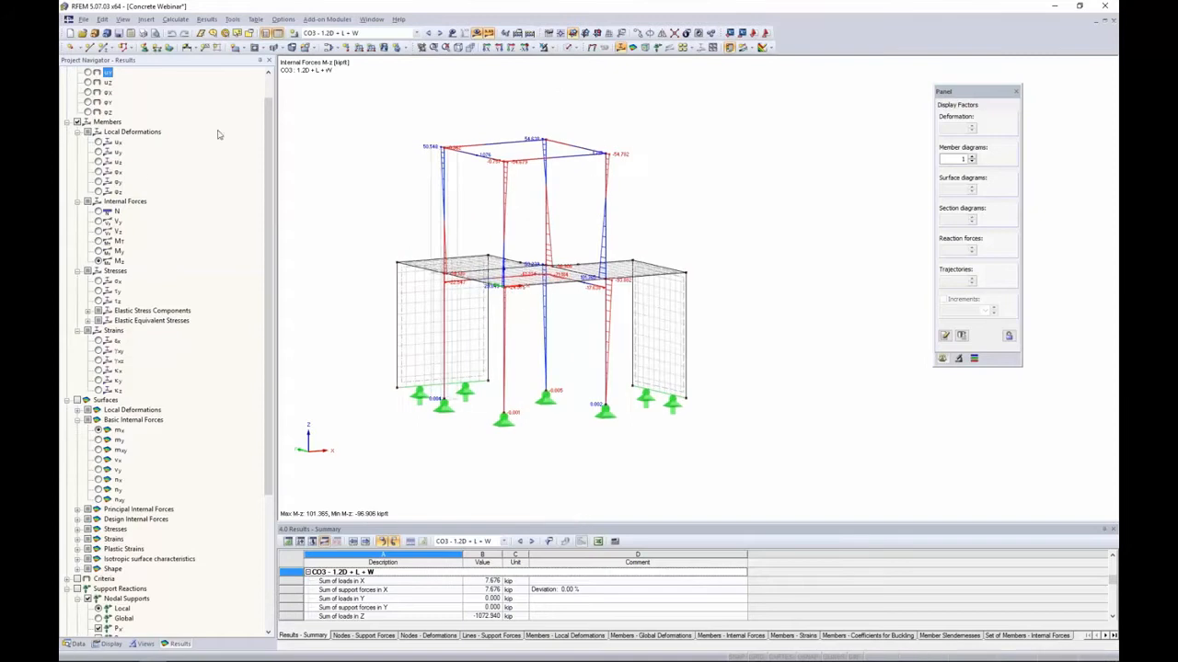
# Step: Go through the N, Vy, MT and My member diagrams, and scale the member diagrams by a display factor of 2
pyautogui.click(99, 211)
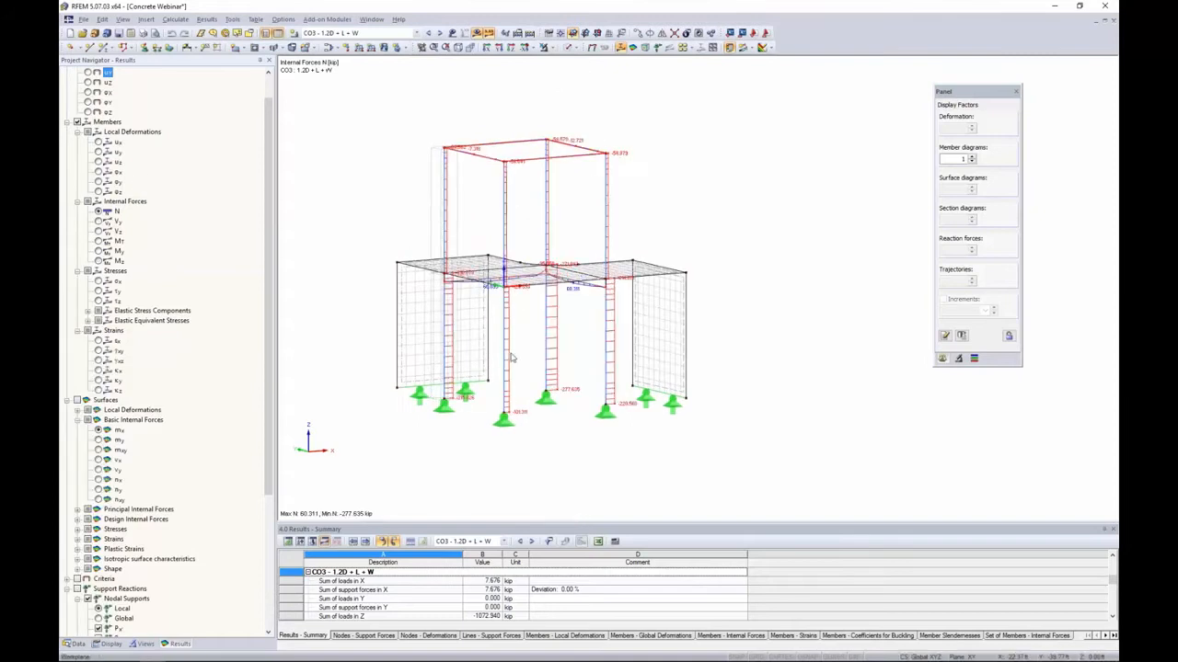
pyautogui.click(99, 221)
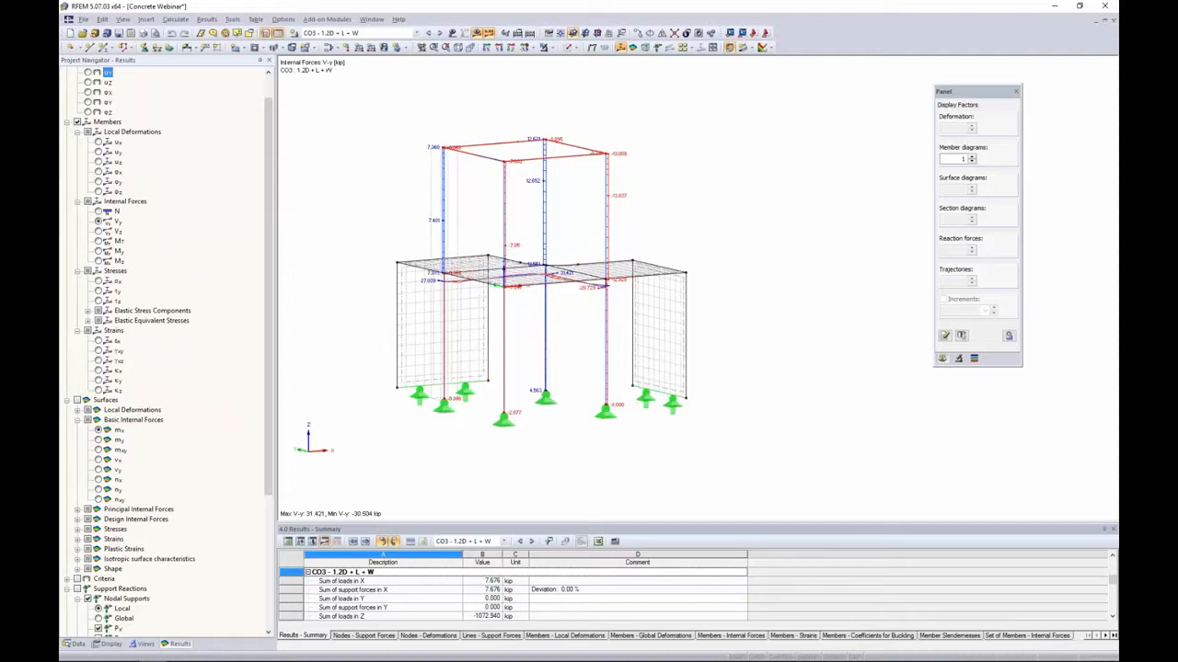
pyautogui.click(98, 241)
pyautogui.click(99, 251)
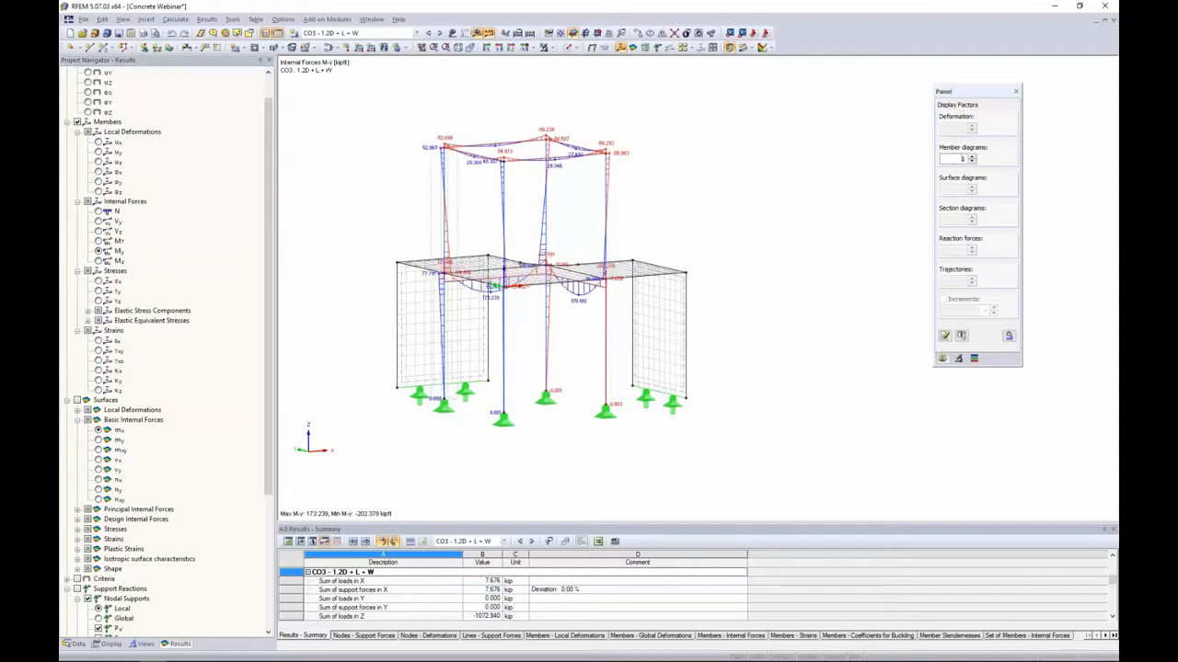
pyautogui.scroll(3, 955, 158)
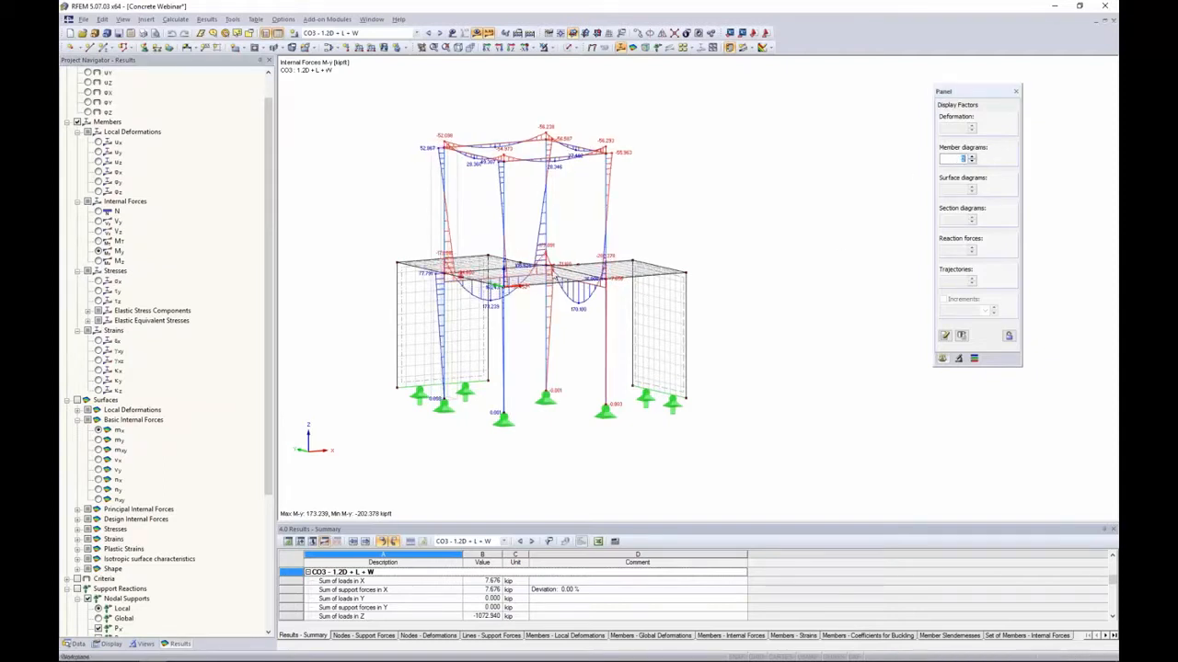
pyautogui.keyDown('ctrl'); pyautogui.moveTo(782, 224); pyautogui.dragTo(725, 238, button='middle'); pyautogui.keyUp('ctrl')
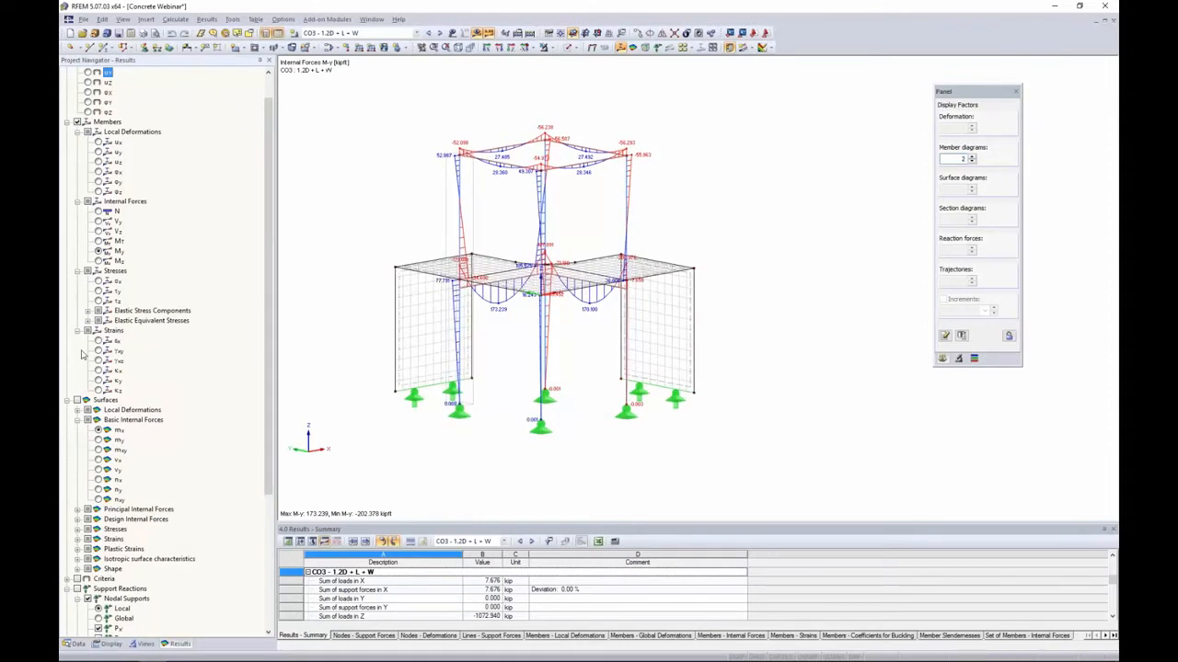
# Step: Display the nodal and line support reactions, hide the member diagrams to inspect them, and turn the reactions off again
pyautogui.scroll(-6, 117, 373)
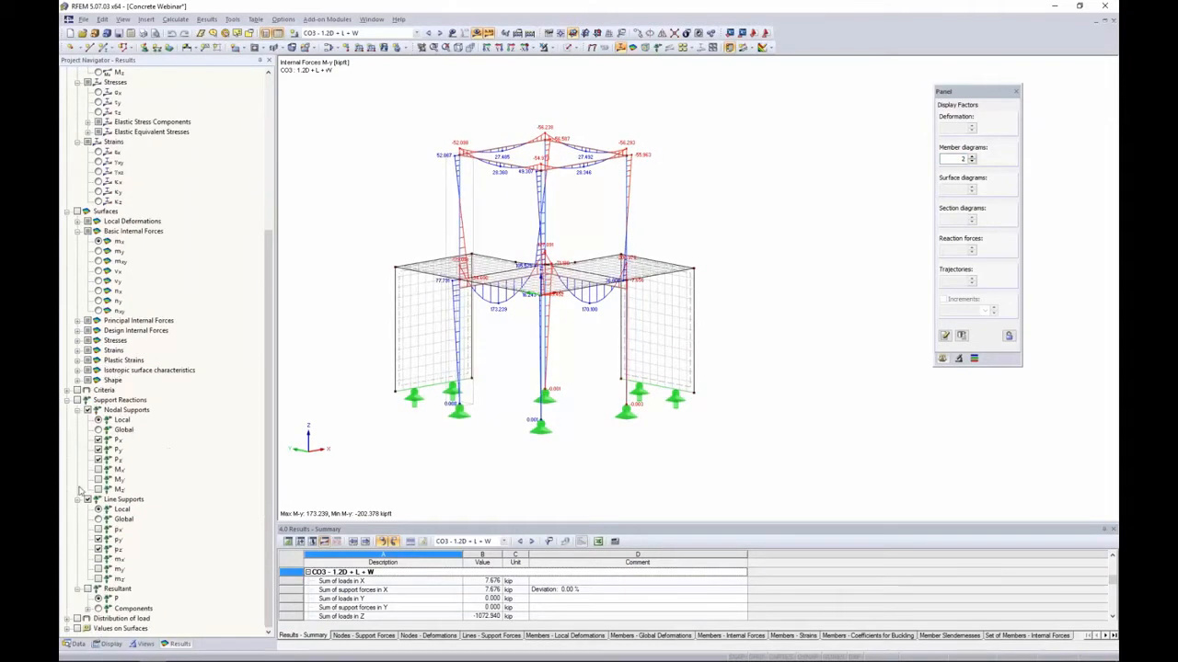
pyautogui.click(85, 401)
pyautogui.scroll(5, 81, 402)
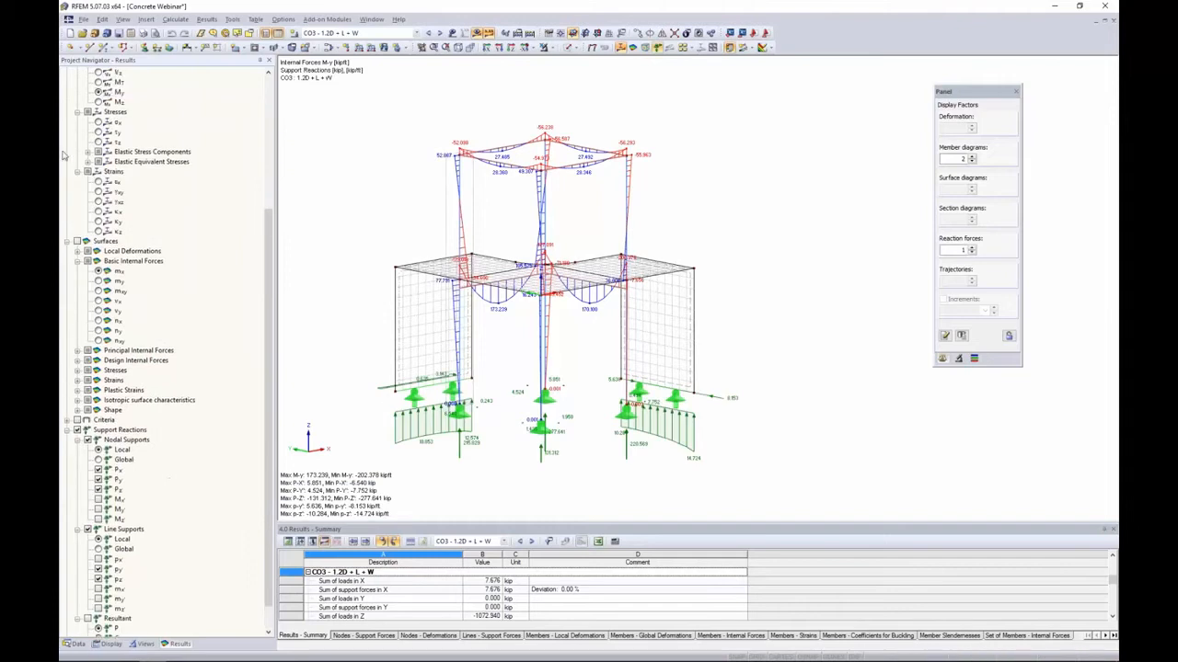
pyautogui.click(78, 83)
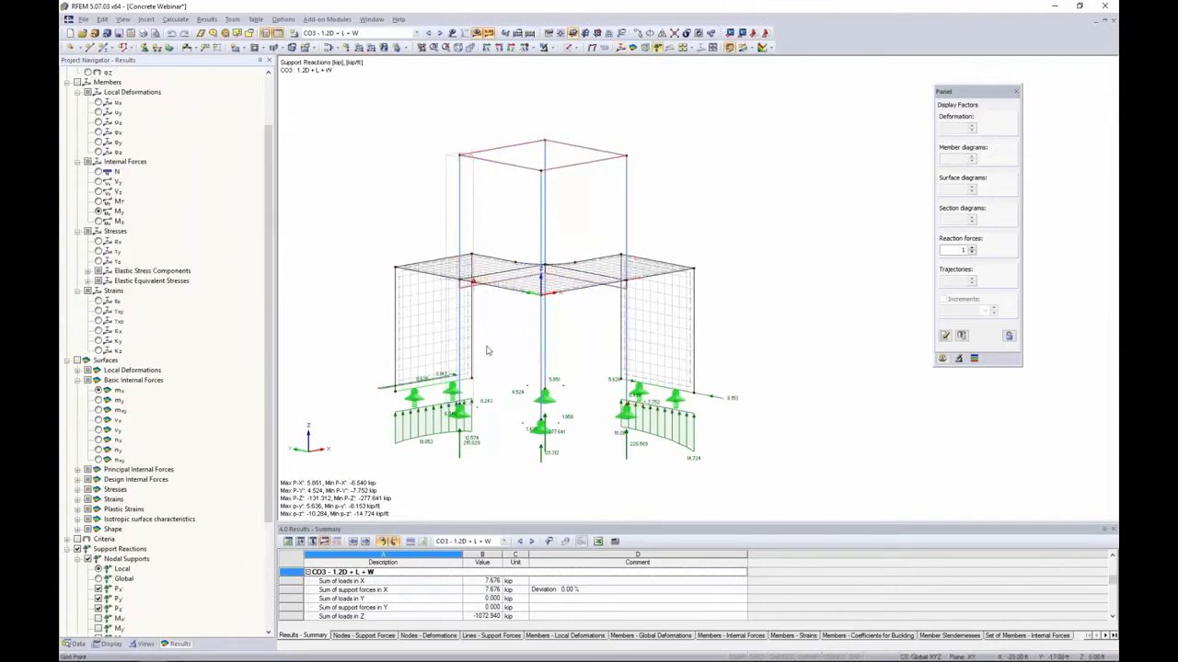
pyautogui.keyDown('ctrl'); pyautogui.moveTo(486, 341); pyautogui.dragTo(561, 337, button='middle'); pyautogui.keyUp('ctrl')
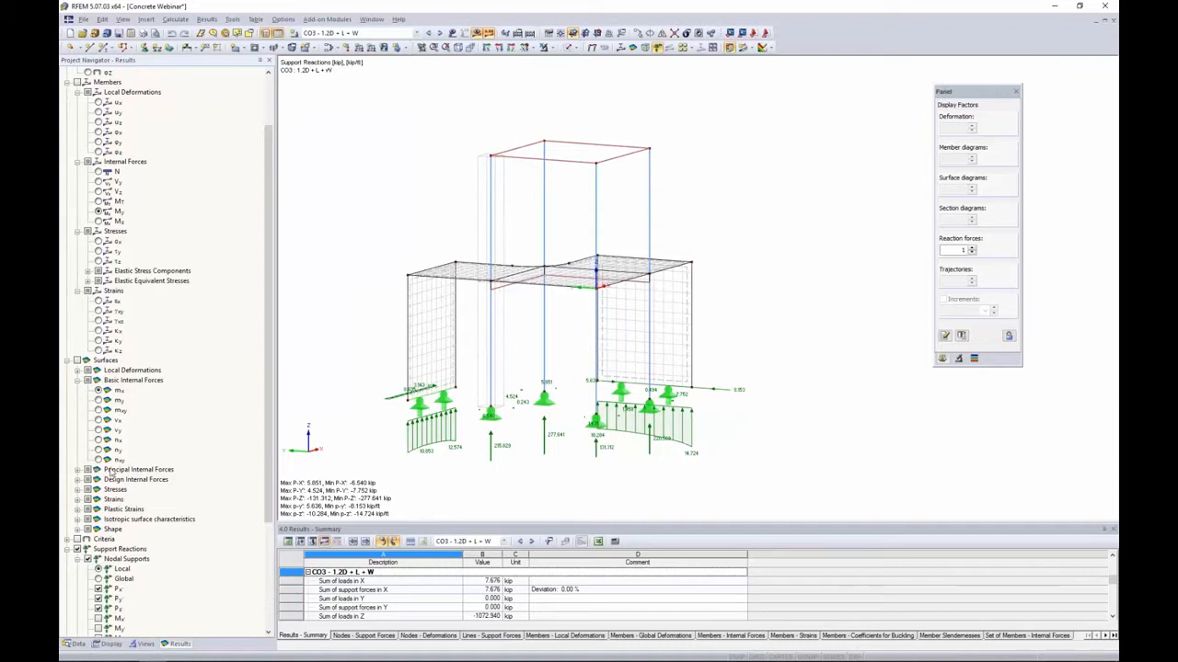
pyautogui.click(78, 549)
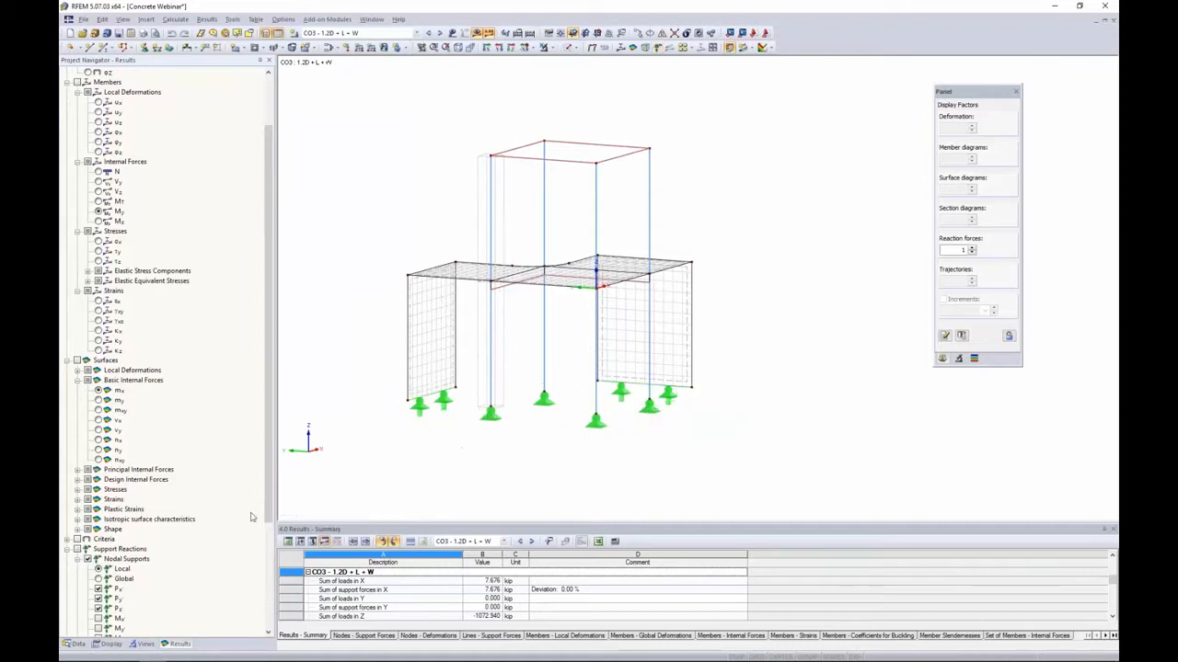
pyautogui.keyDown('ctrl'); pyautogui.moveTo(462, 357); pyautogui.dragTo(455, 355, button='middle'); pyautogui.keyUp('ctrl')
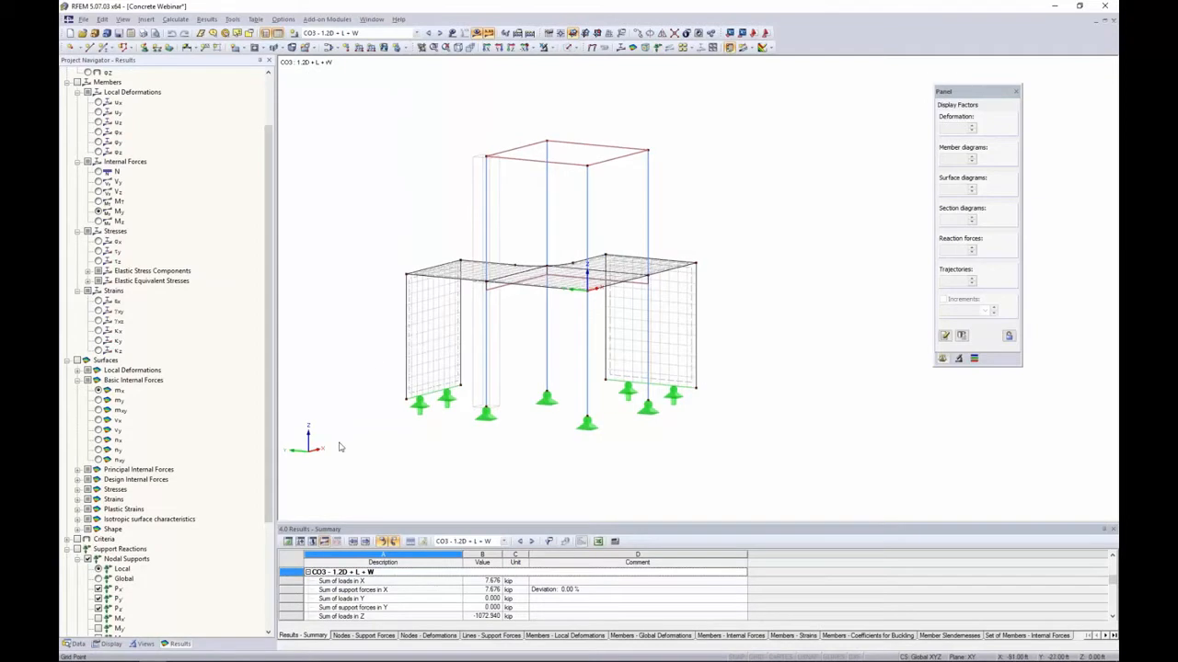
# Step: Browse the concrete design add-on modules and the full list of add-on modules in the project data
pyautogui.click(77, 644)
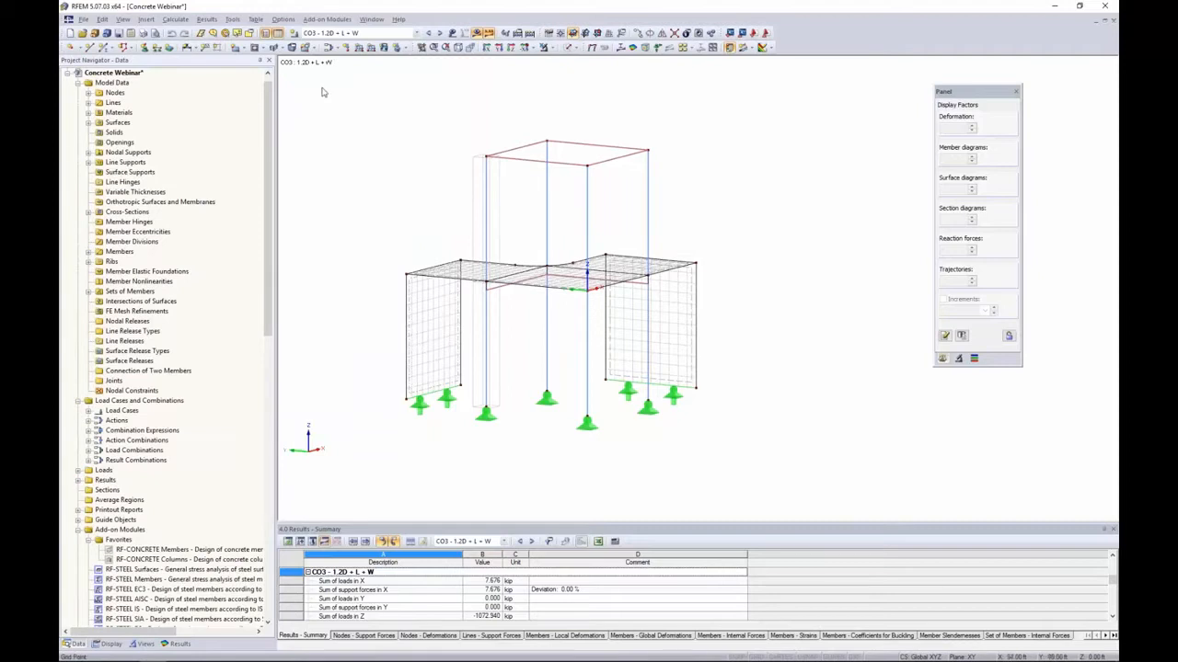
pyautogui.click(331, 19)
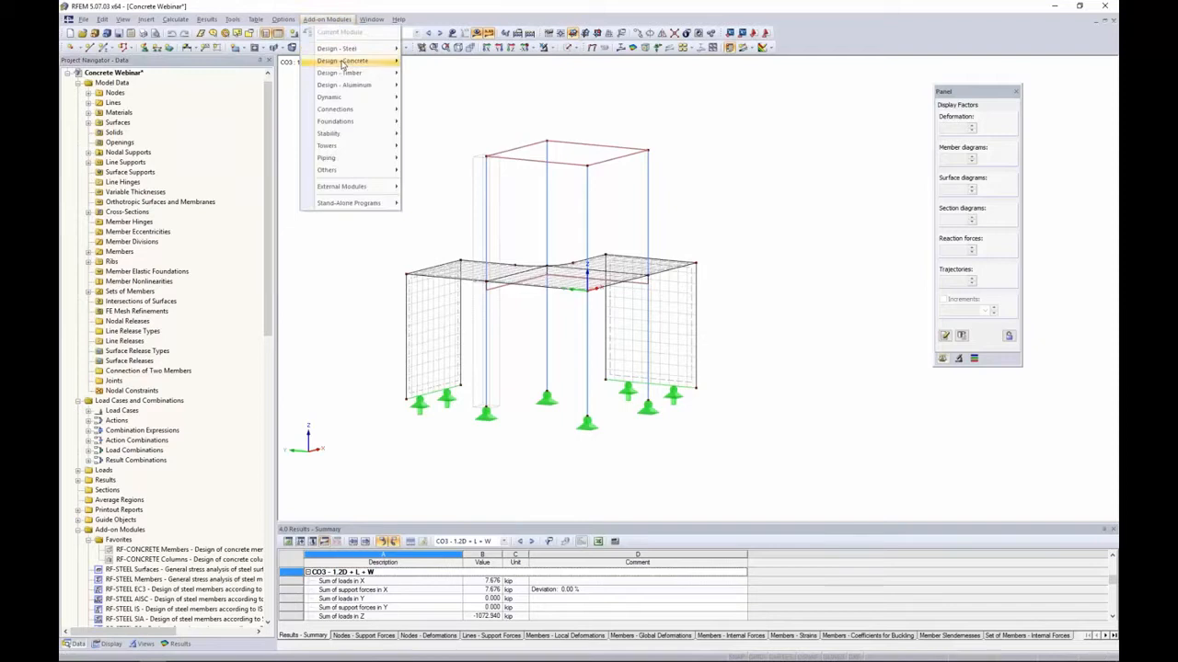
pyautogui.moveTo(342, 63)
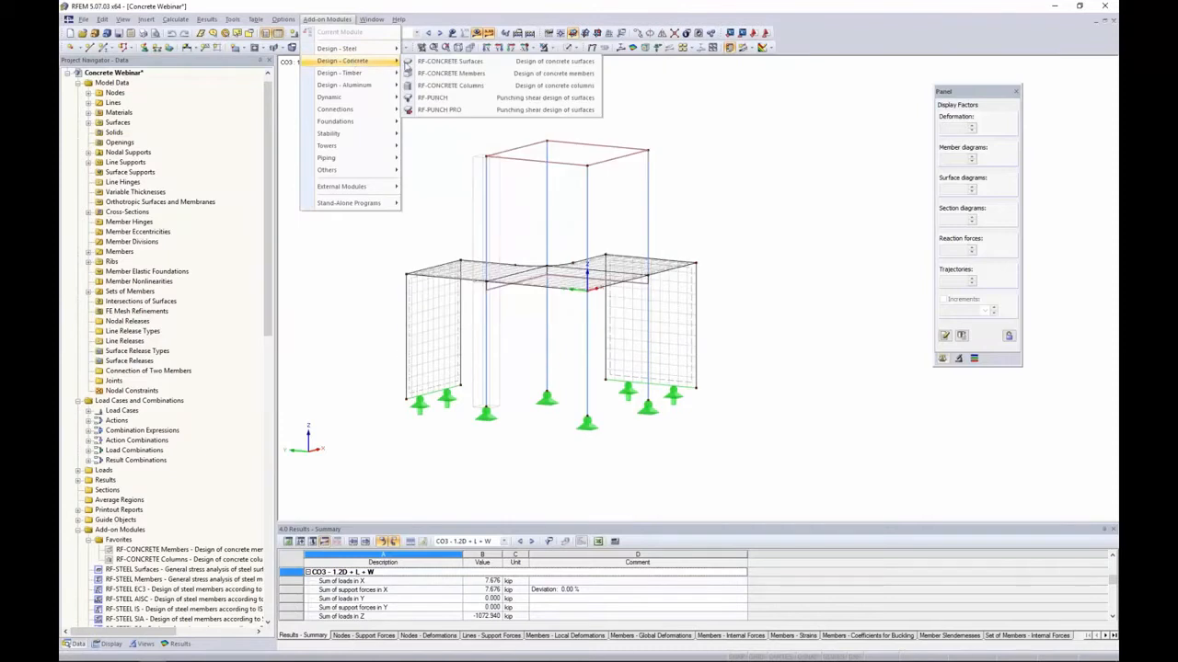
pyautogui.click(337, 321)
pyautogui.scroll(-10, 175, 230)
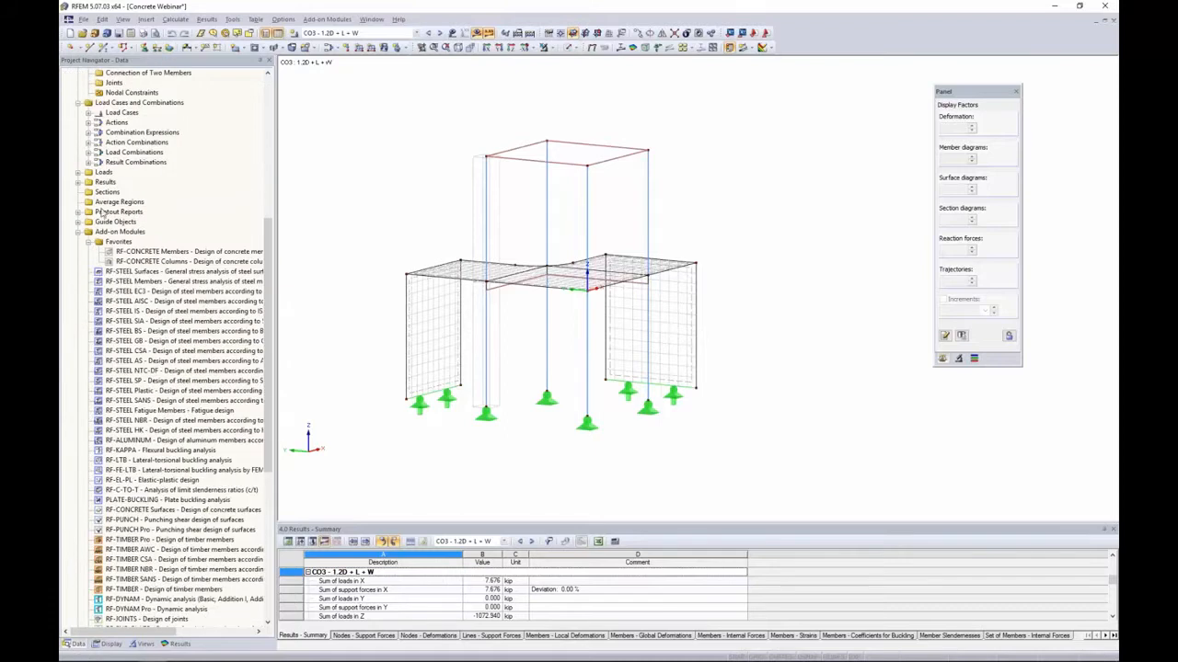
pyautogui.moveTo(78, 644)
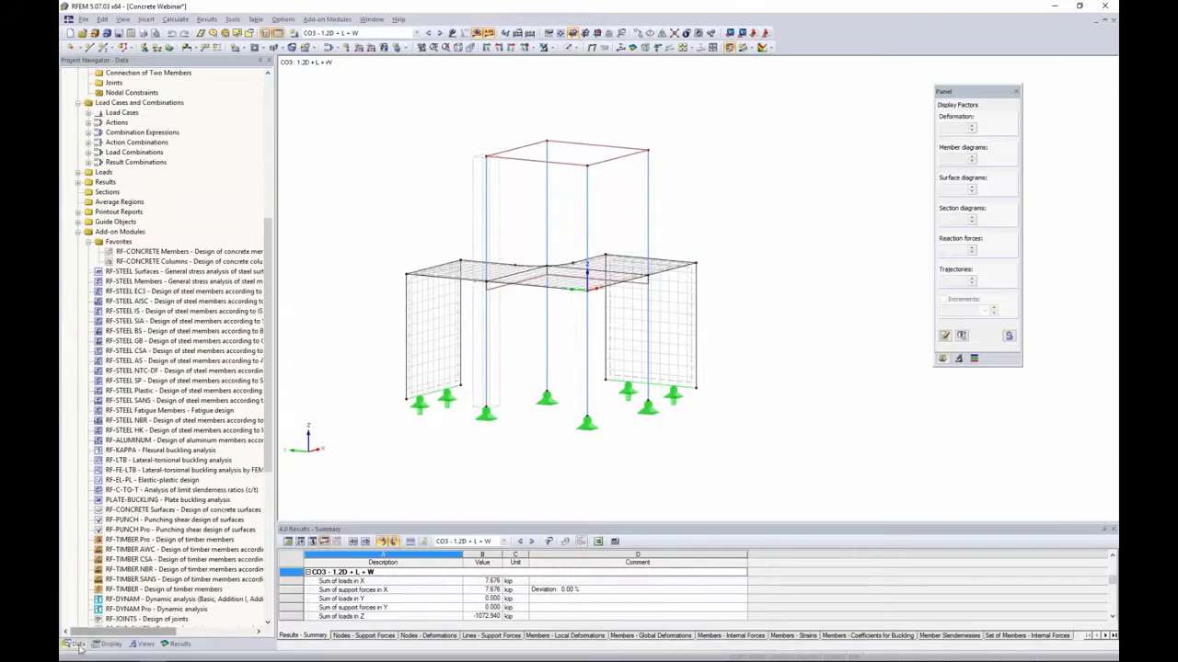
pyautogui.scroll(-9, 232, 354)
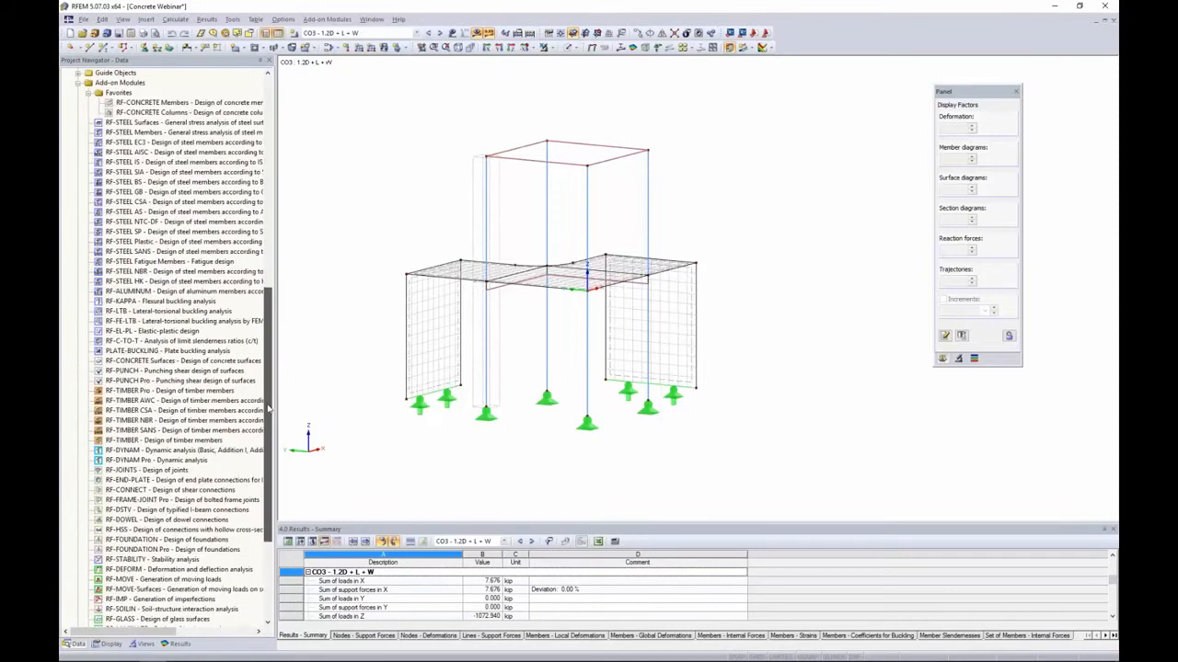
pyautogui.scroll(8, 230, 368)
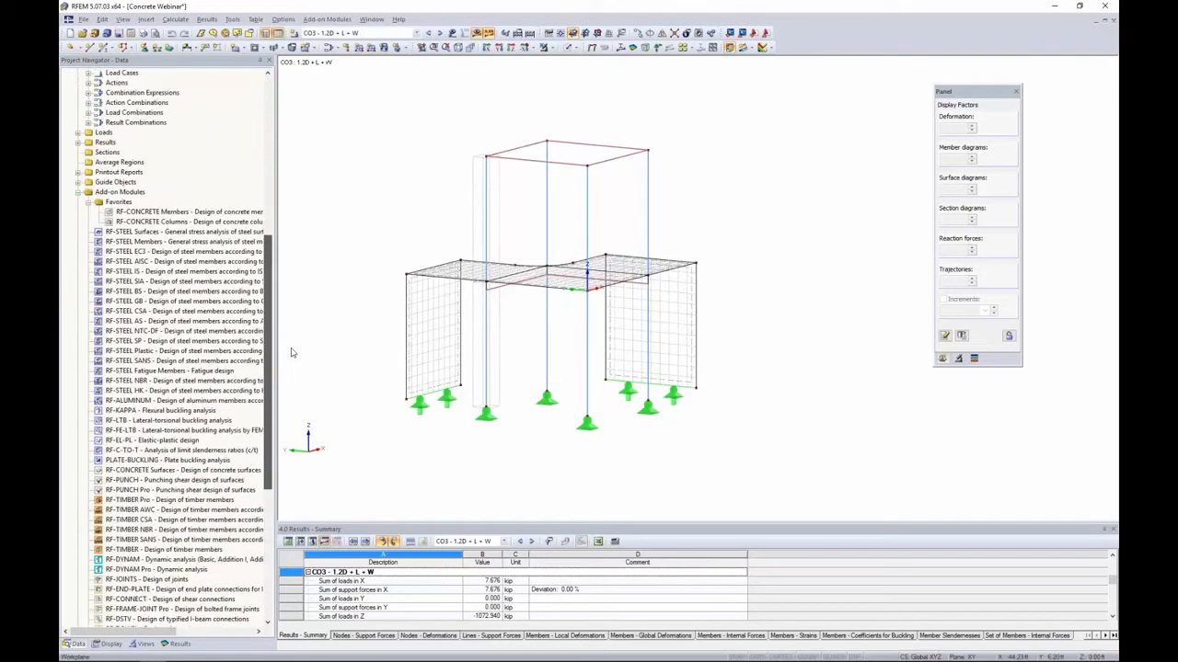
# Step: Start the favorite add-on module RF-CONCRETE Members for the design of concrete members
pyautogui.rightClick(210, 217)
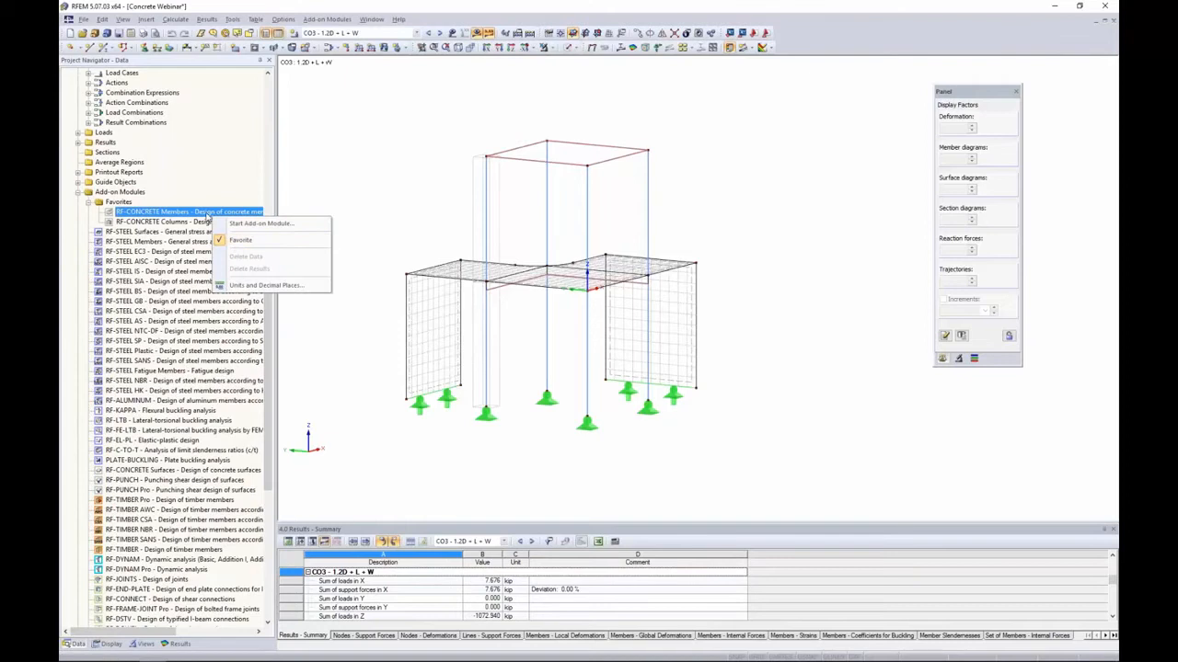
pyautogui.click(316, 216)
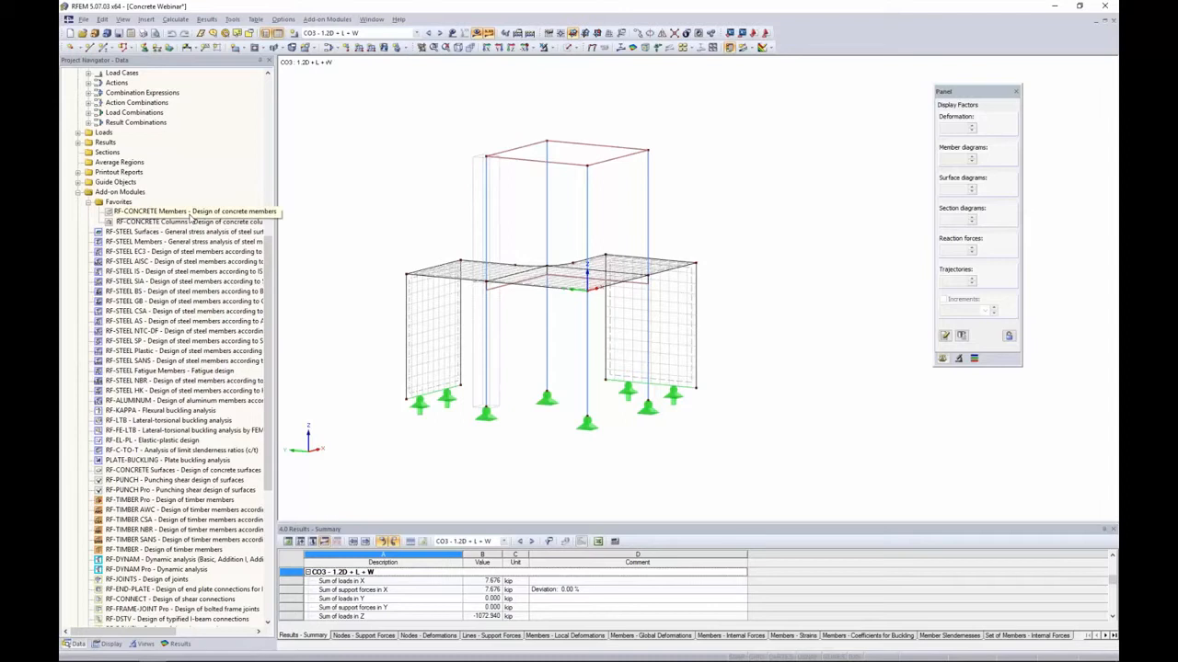
pyautogui.doubleClick(190, 214)
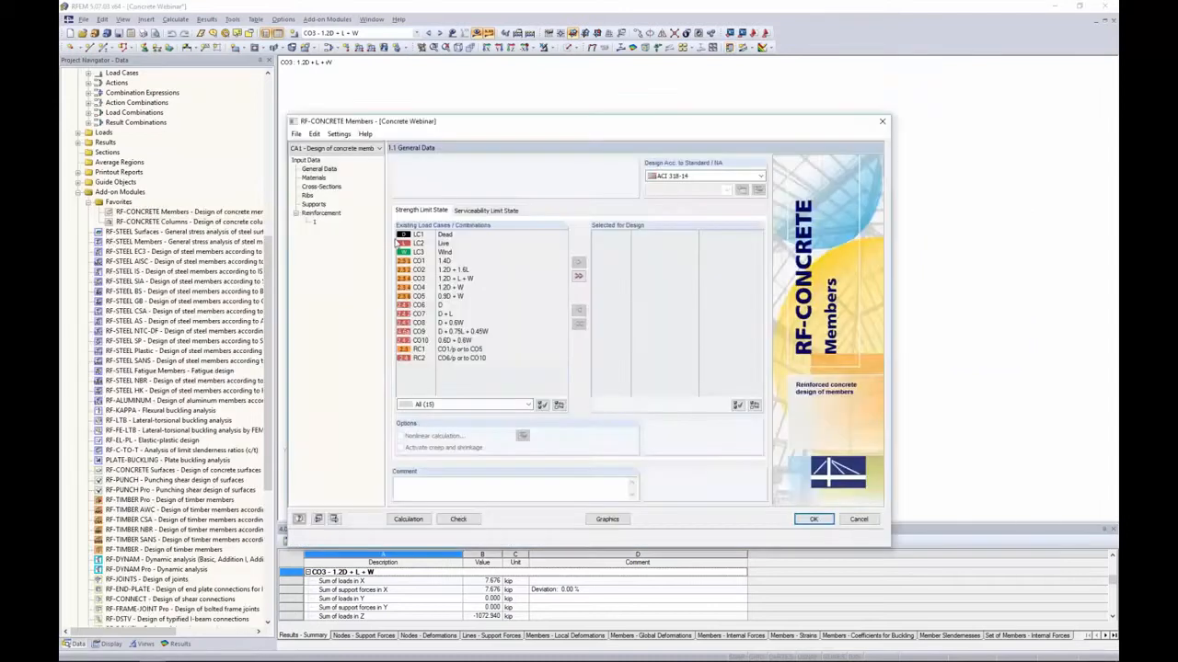
pyautogui.moveTo(469, 126)
pyautogui.mouseDown()
pyautogui.moveTo(509, 118)
pyautogui.moveTo(484, 116)
pyautogui.mouseUp()
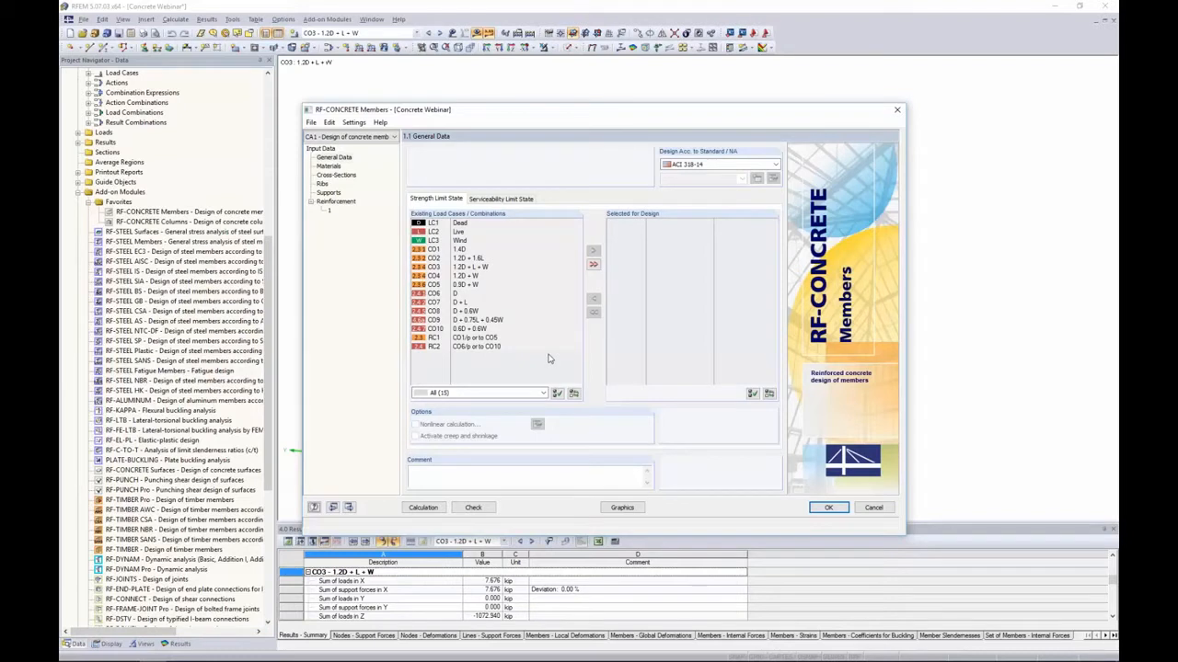
# Step: Choose ACI 318-14 as the design standard and select CO1 to CO5 for the strength limit state design
pyautogui.click(691, 167)
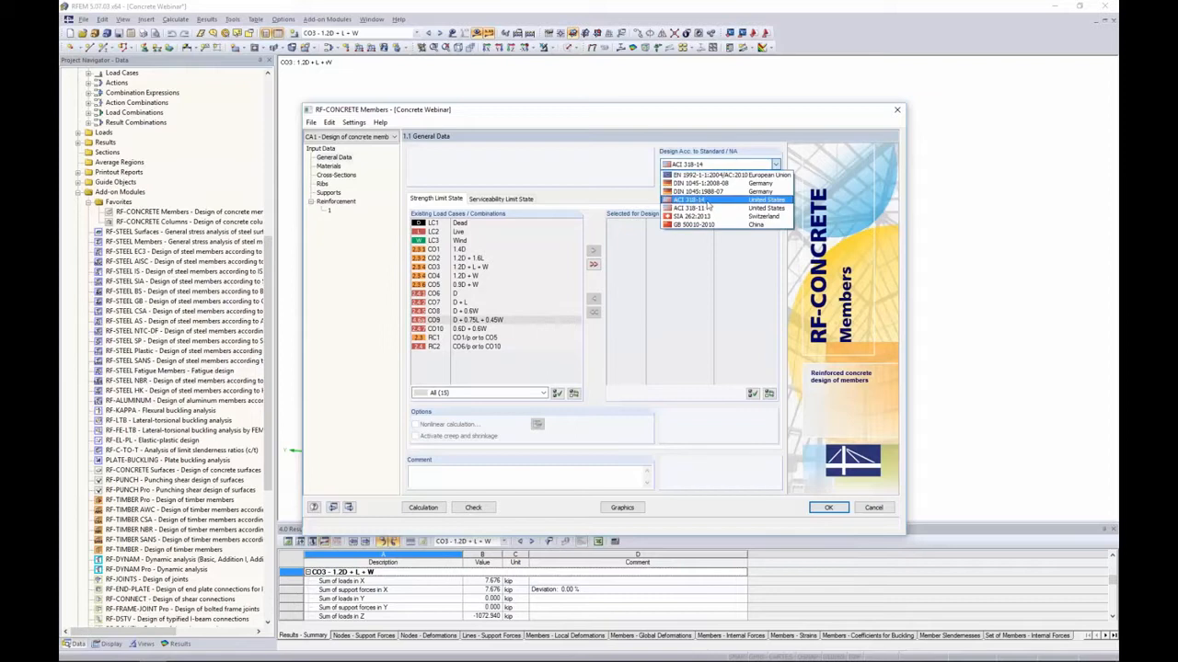
pyautogui.click(708, 202)
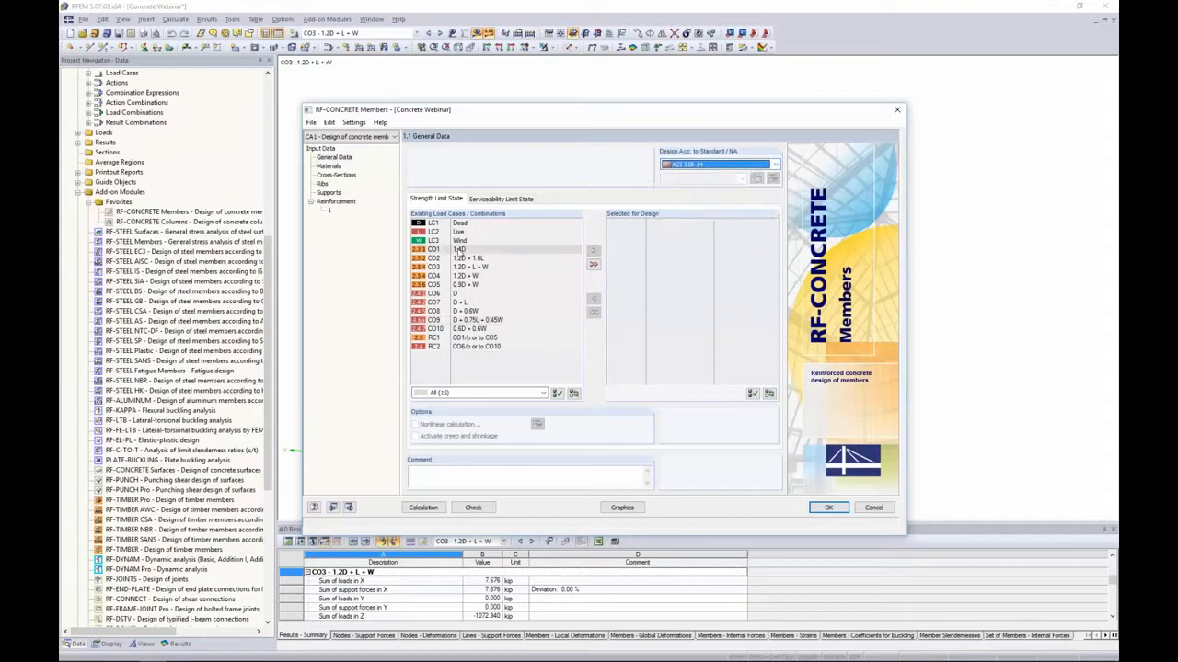
pyautogui.click(458, 250)
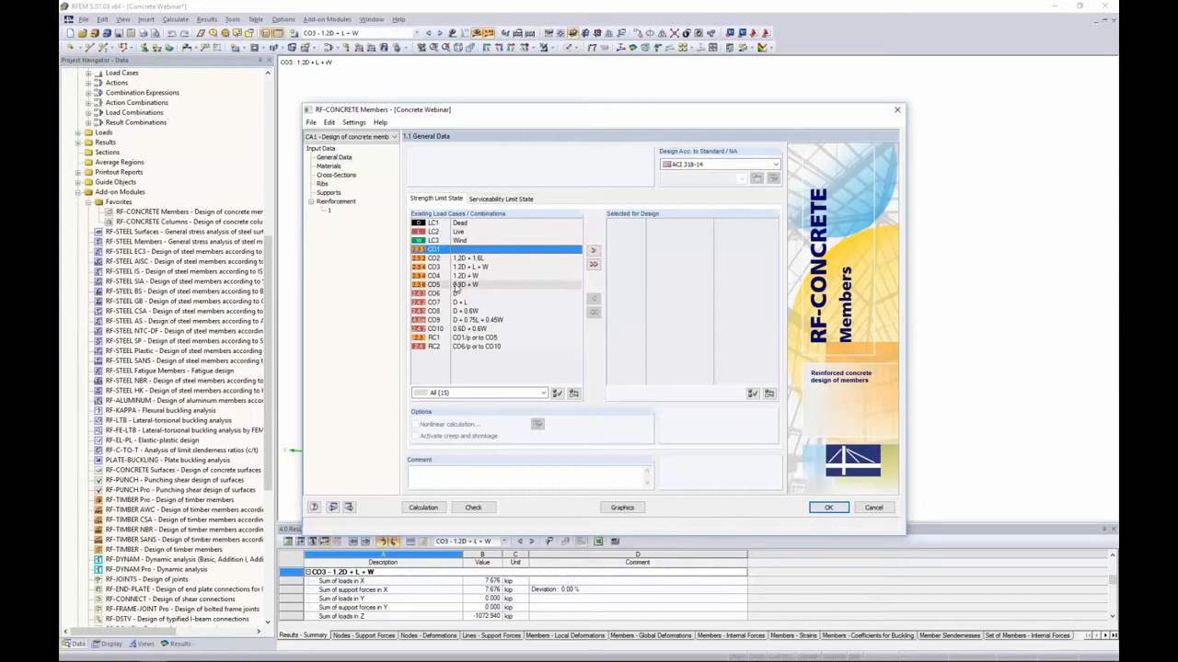
pyautogui.keyDown('shift'); pyautogui.click(457, 286); pyautogui.keyUp('shift')
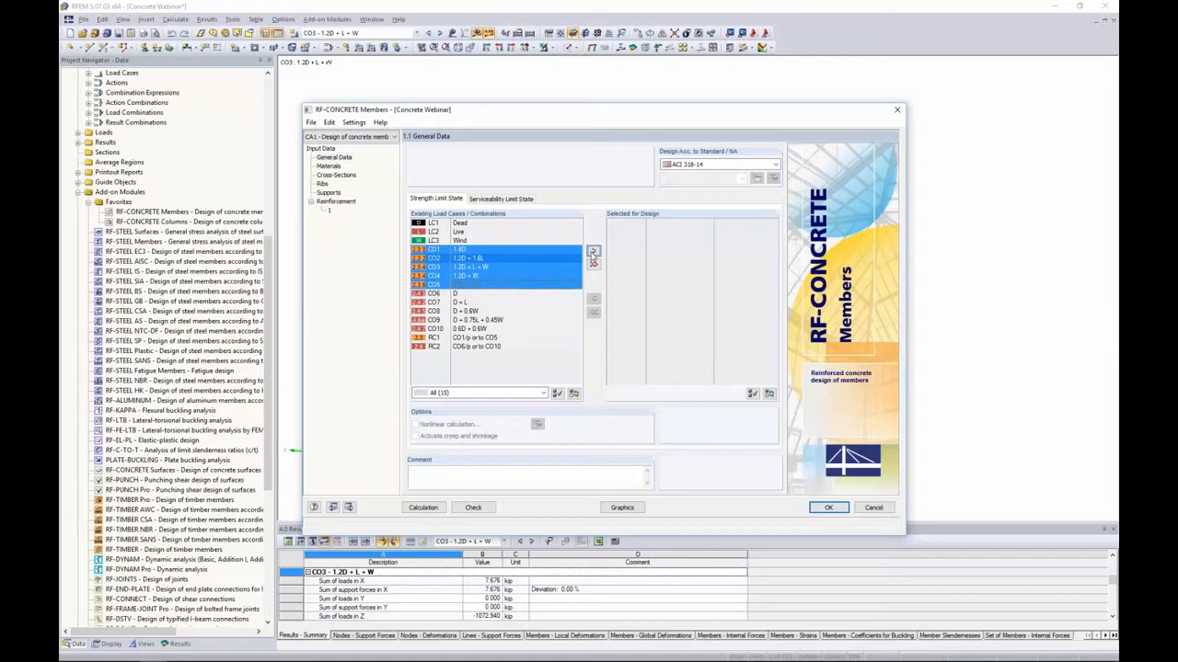
pyautogui.click(593, 250)
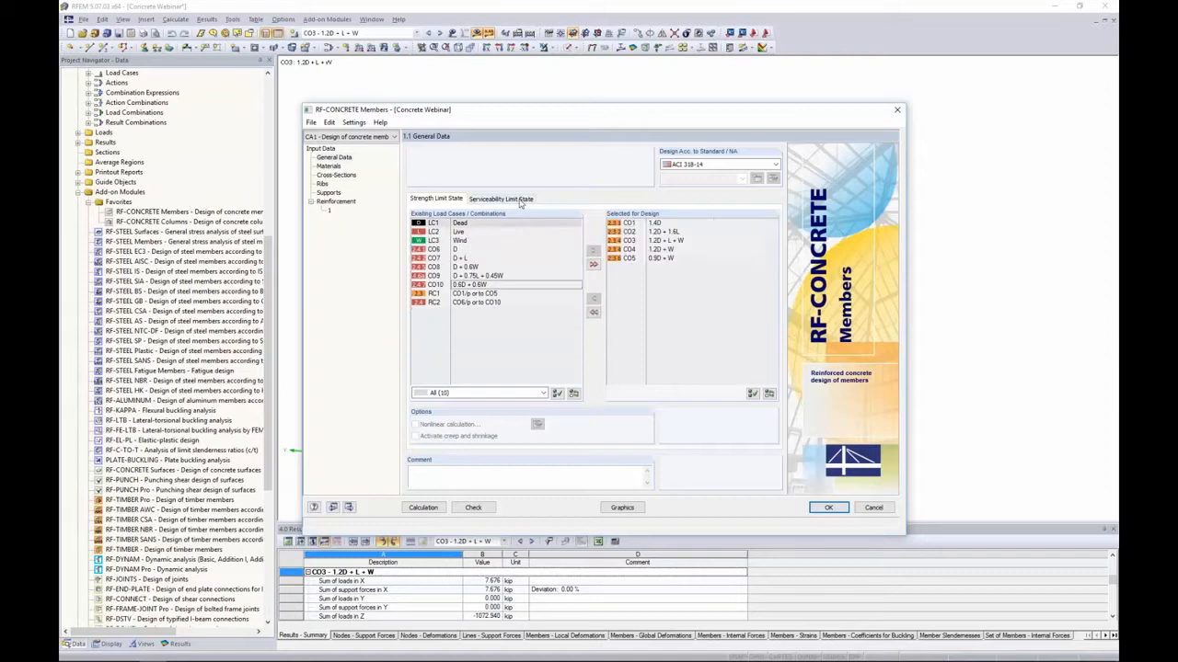
# Step: Select load combinations CO6 to CO10 for the serviceability limit state design
pyautogui.click(502, 199)
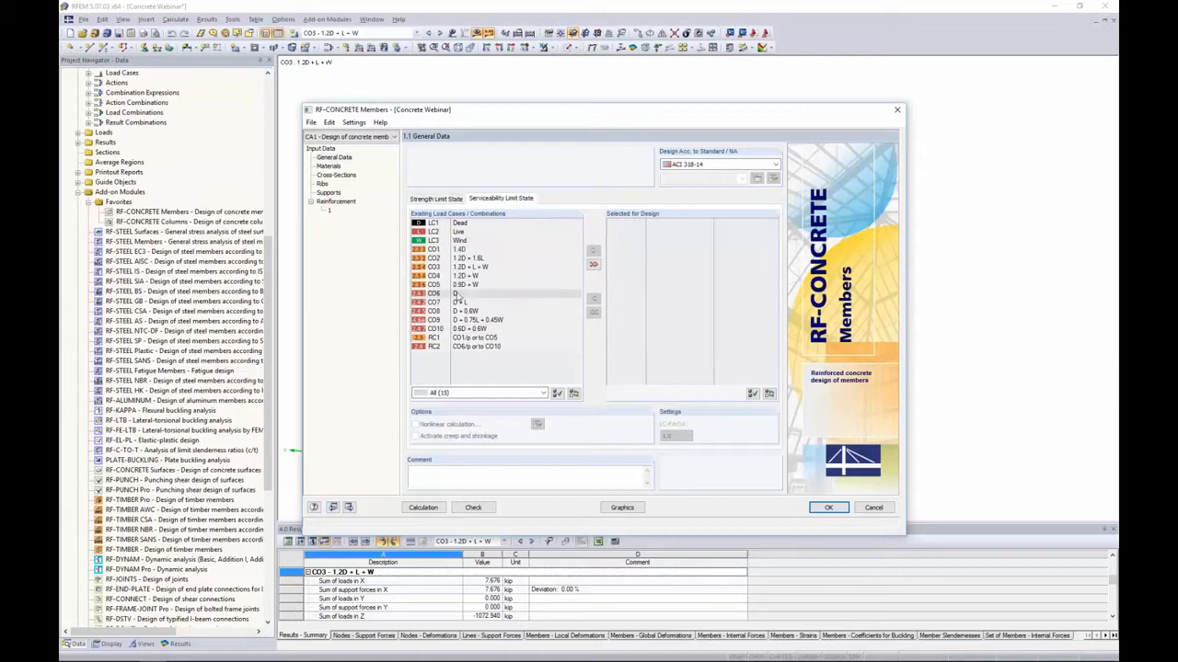
pyautogui.click(460, 292)
pyautogui.keyDown('shift'); pyautogui.click(466, 328); pyautogui.keyUp('shift')
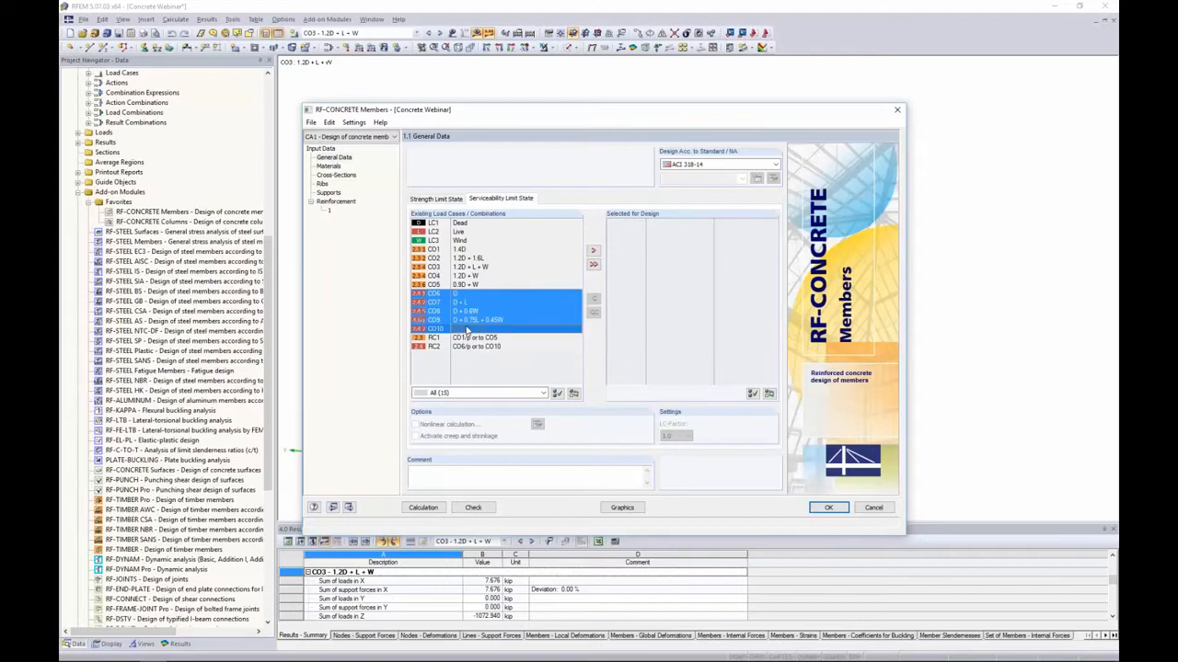
pyautogui.click(593, 250)
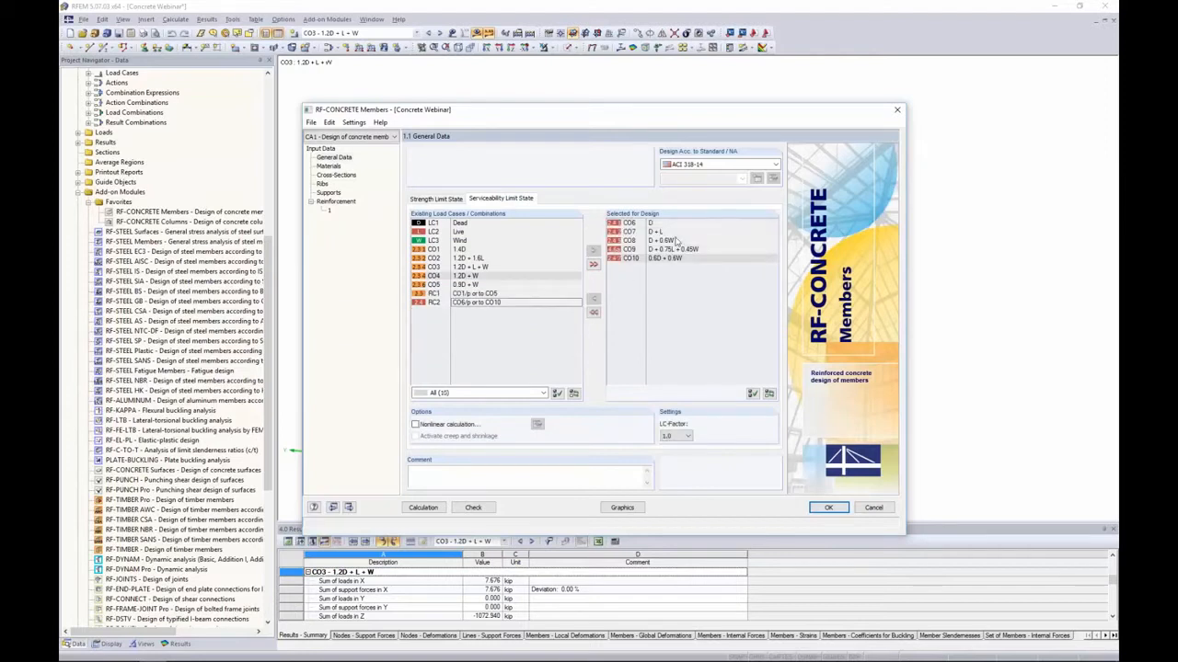
pyautogui.click(618, 239)
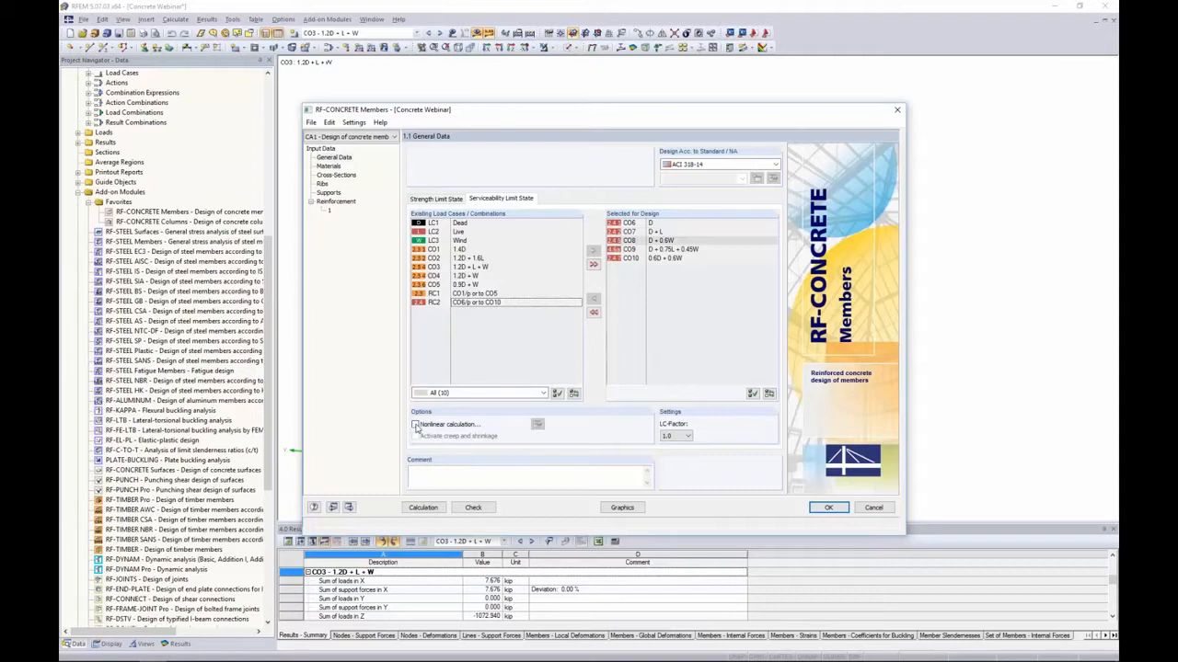
# Step: Activate nonlinear calculation with creep and shrinkage, inspect its iteration parameters without changes, and turn the nonlinear calculation off again
pyautogui.click(415, 425)
pyautogui.click(415, 438)
pyautogui.click(537, 426)
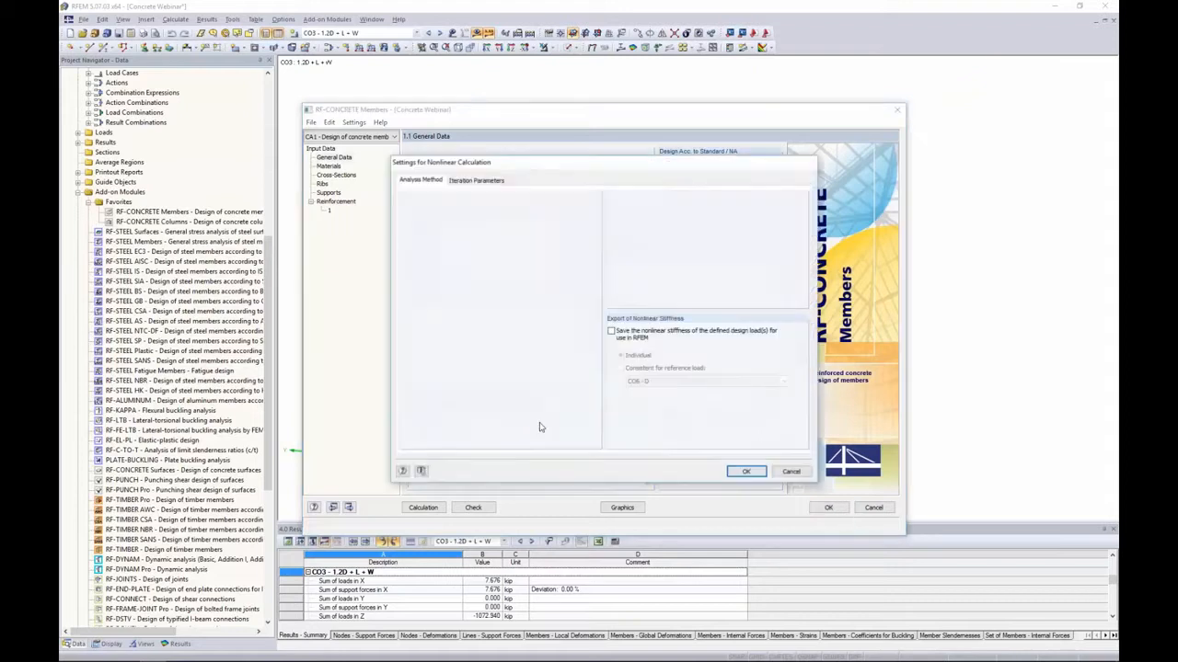
pyautogui.click(486, 188)
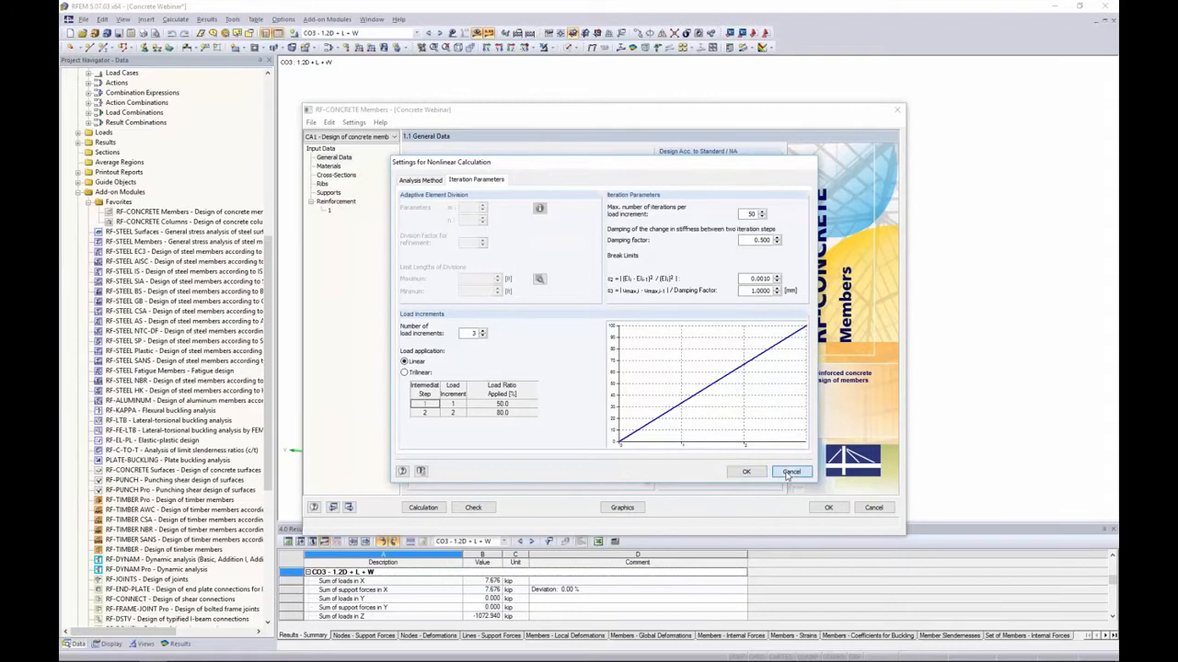
pyautogui.click(790, 473)
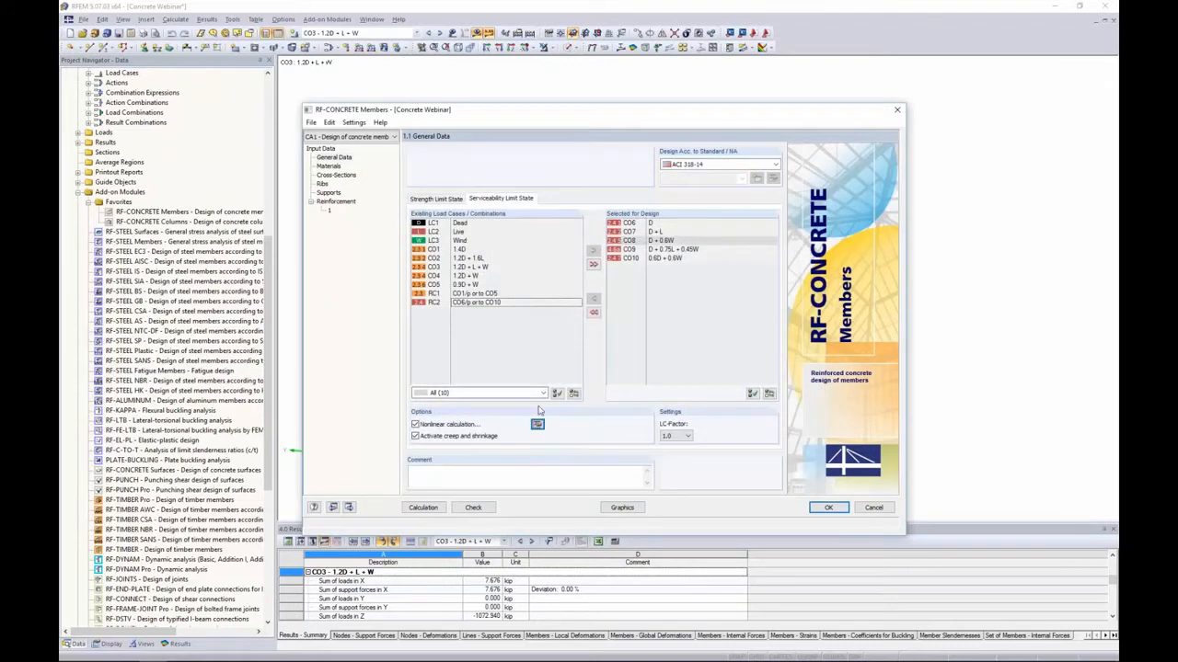
pyautogui.click(415, 424)
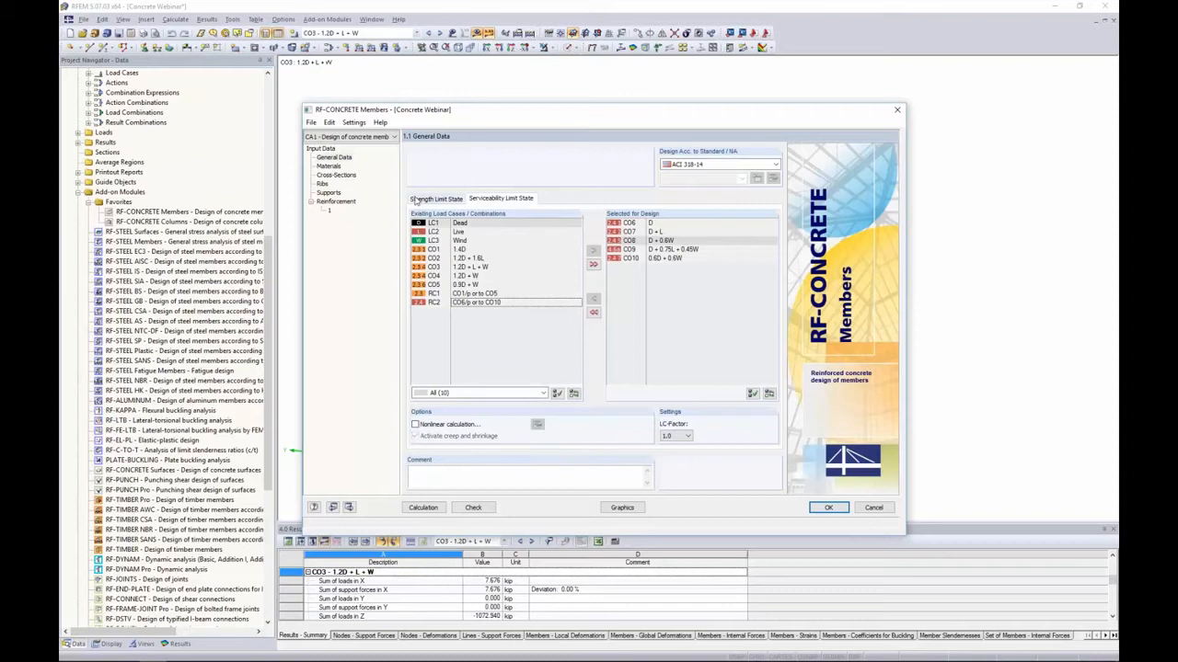
# Step: Review the strength limit state selection, the concrete and reinforcing steel materials, and the cross-sections of the design case
pyautogui.click(416, 199)
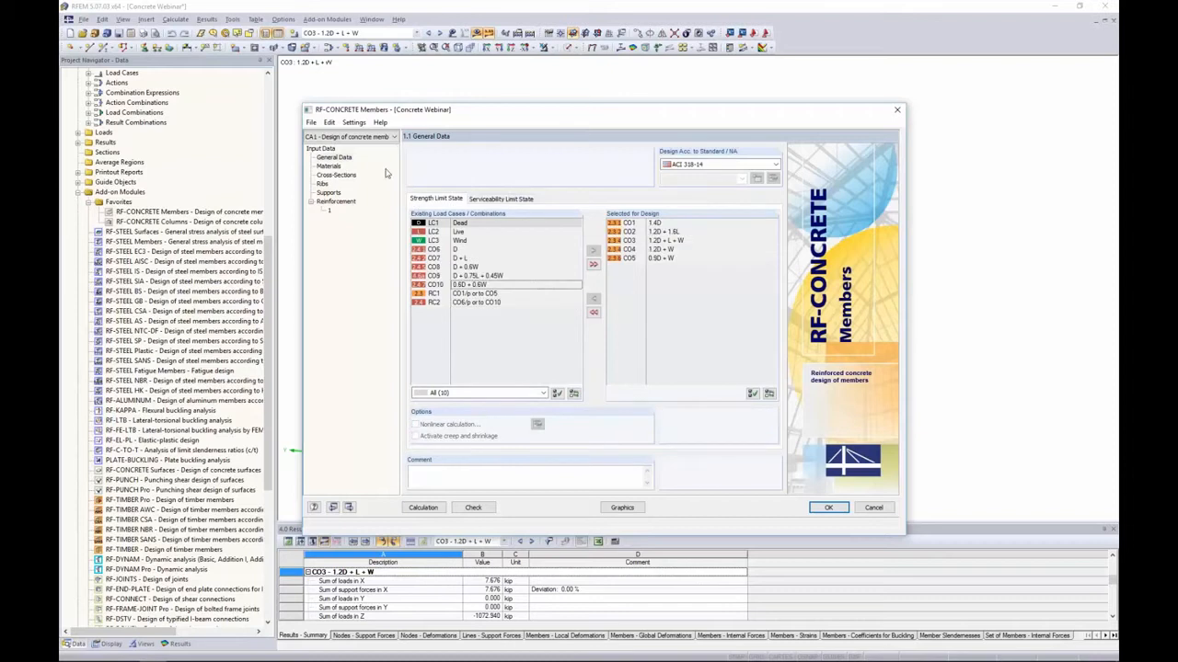
pyautogui.click(328, 167)
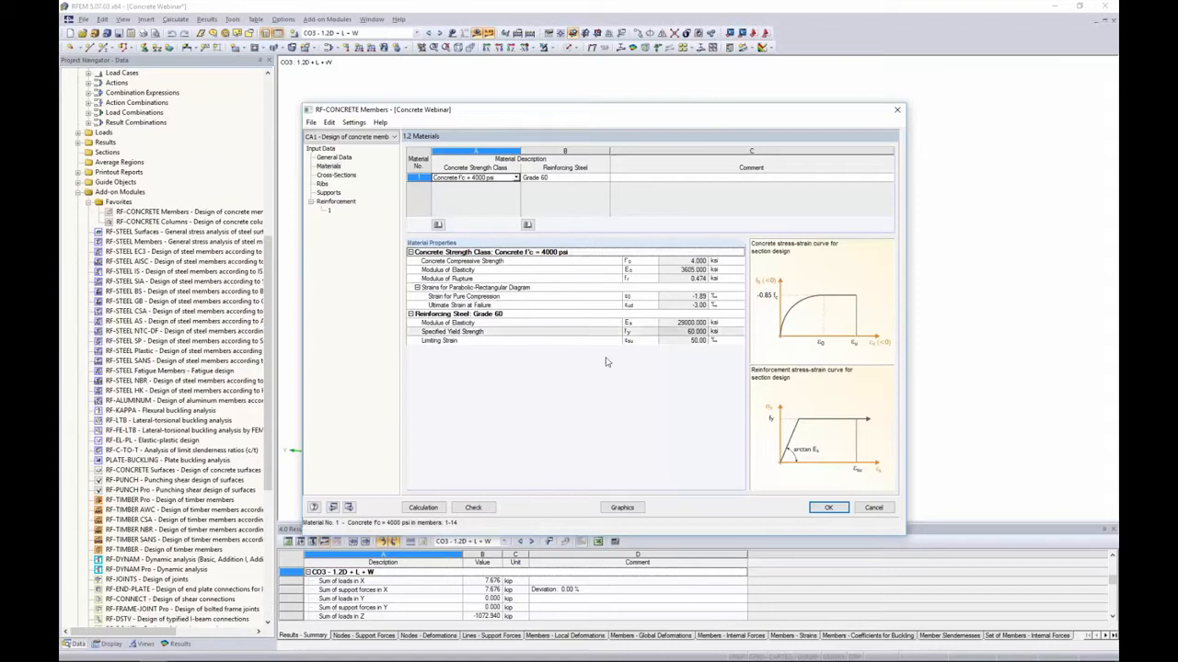
pyautogui.click(339, 176)
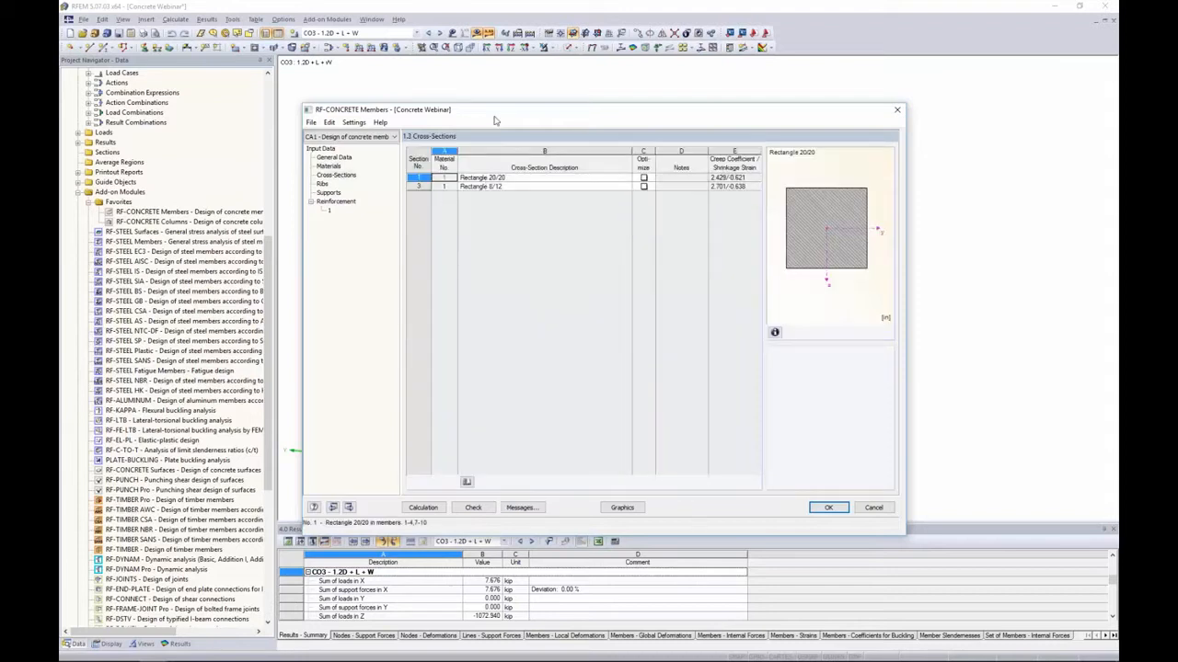
pyautogui.moveTo(495, 110); pyautogui.dragTo(498, 310)
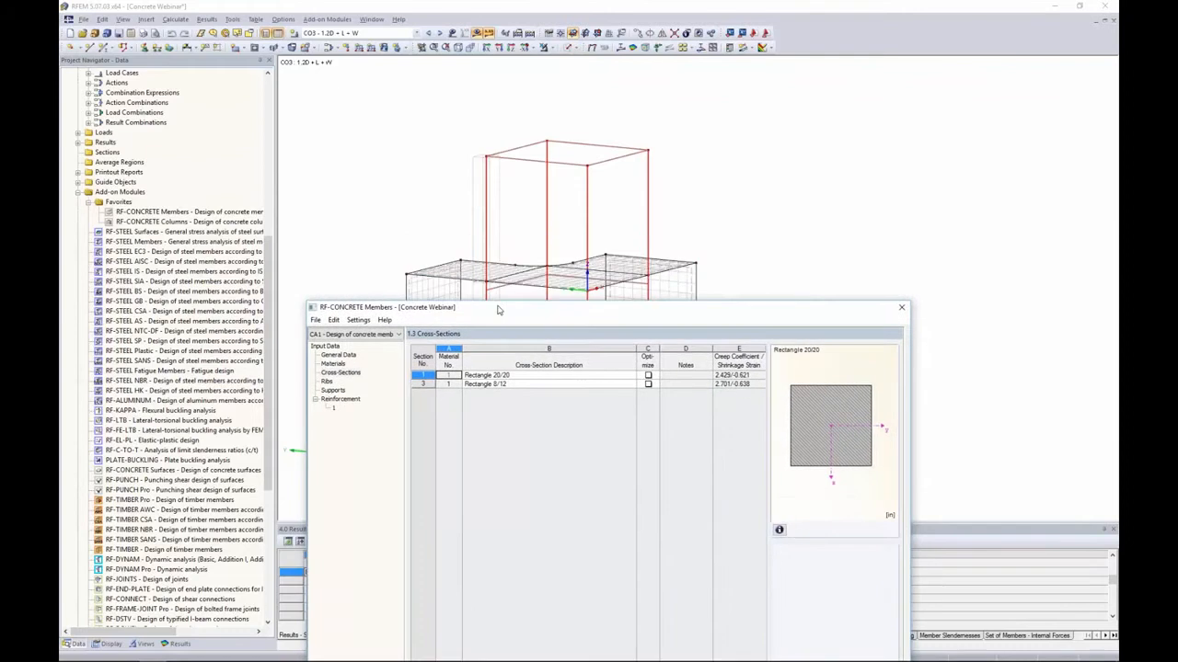
pyautogui.moveTo(808, 313); pyautogui.dragTo(789, 133)
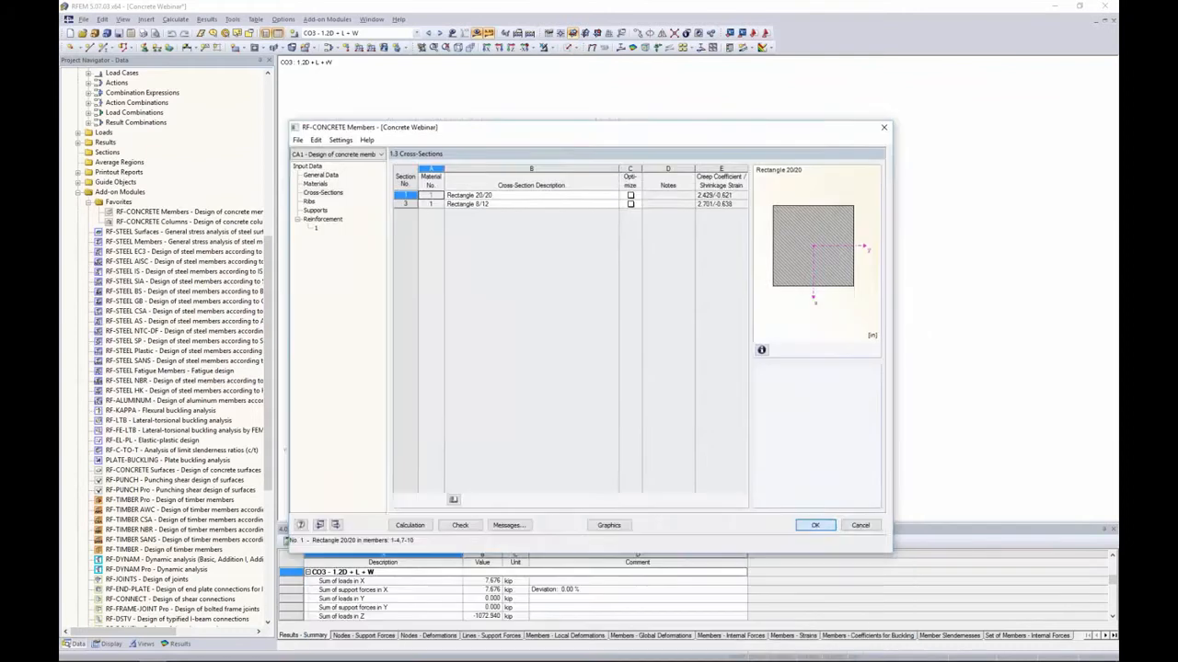
# Step: Close the RF-CONCRETE Members input, keeping its settings, and switch the model to the Solid Transparent display
pyautogui.click(814, 526)
pyautogui.click(570, 48)
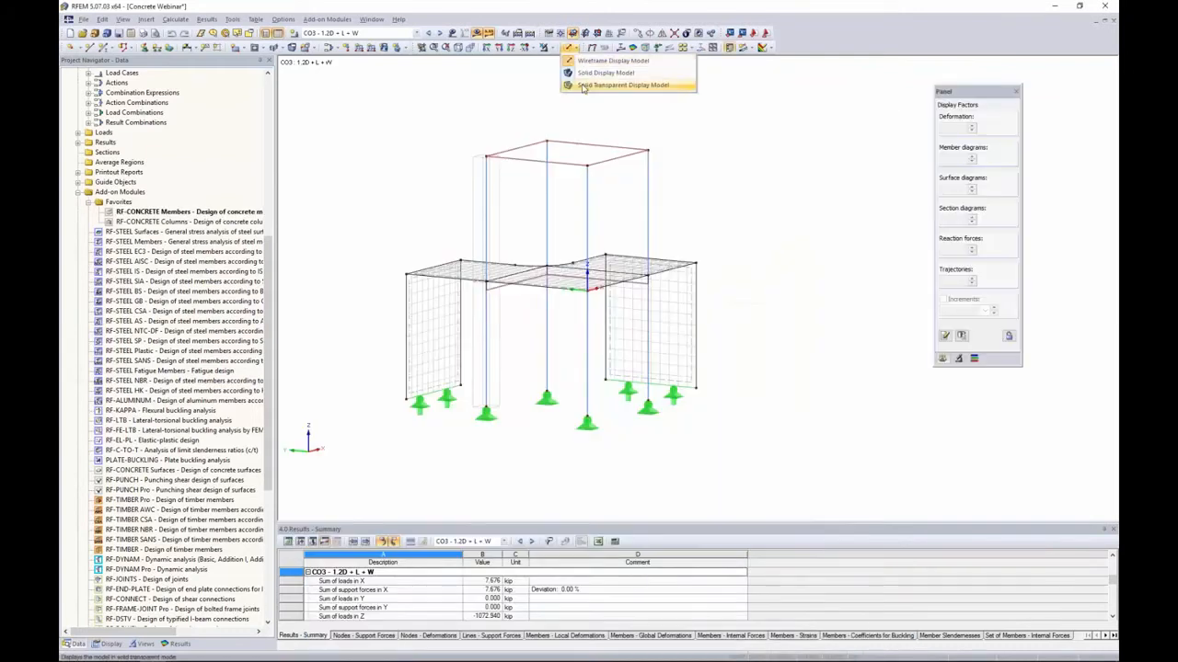
pyautogui.click(584, 86)
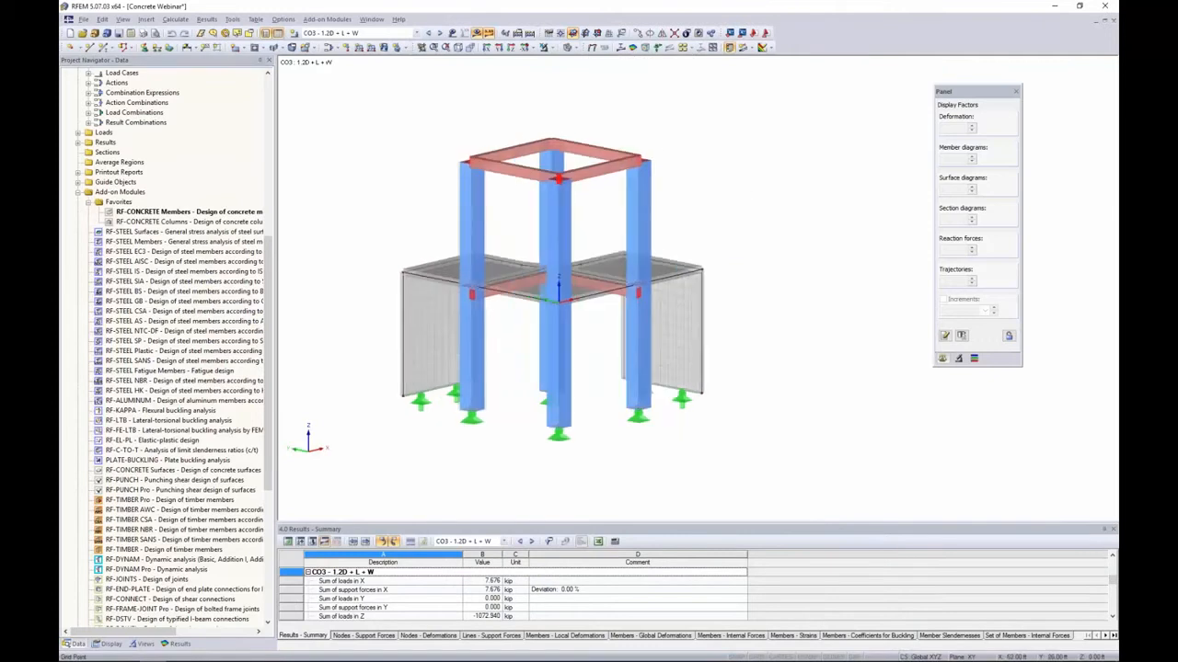
# Step: Reopen RF-CONCRETE Members and inspect which members use the Rectangle 20/20 and Rectangle 8/12 cross-sections
pyautogui.doubleClick(156, 211)
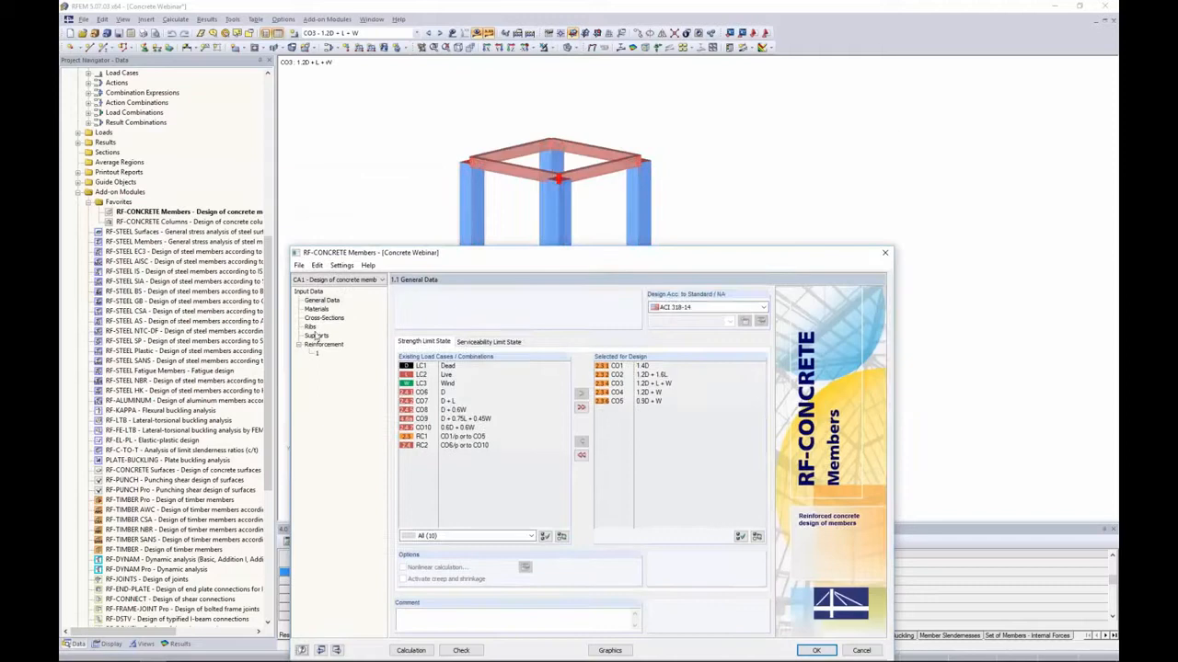
pyautogui.click(323, 319)
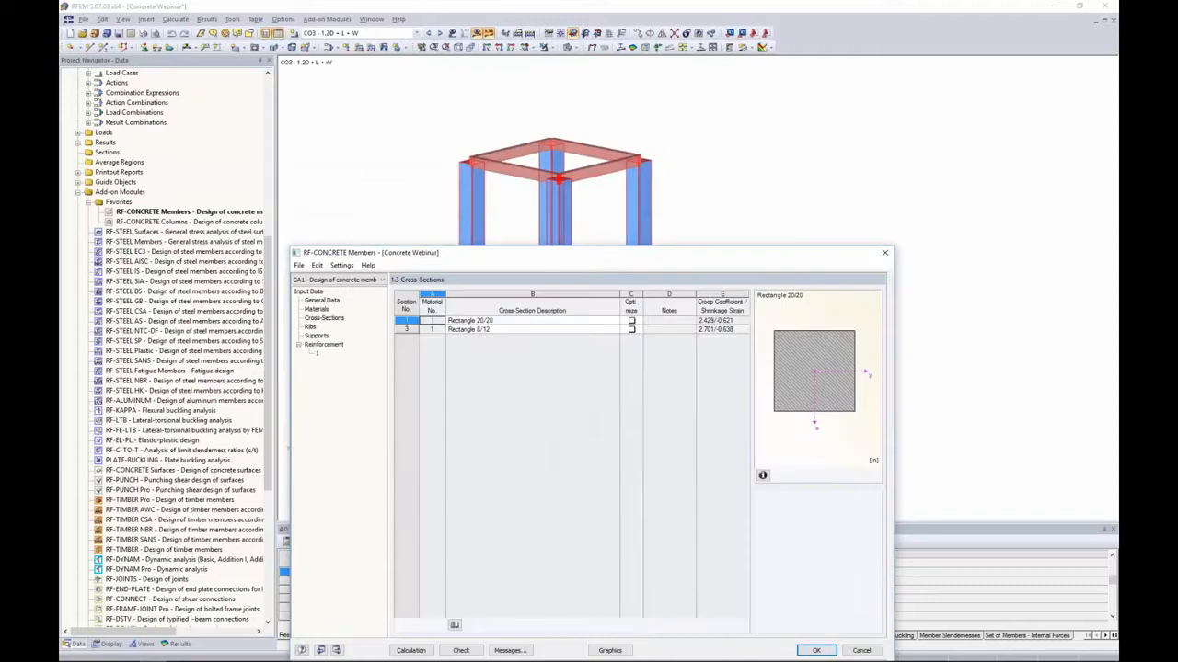
pyautogui.click(466, 320)
pyautogui.click(468, 329)
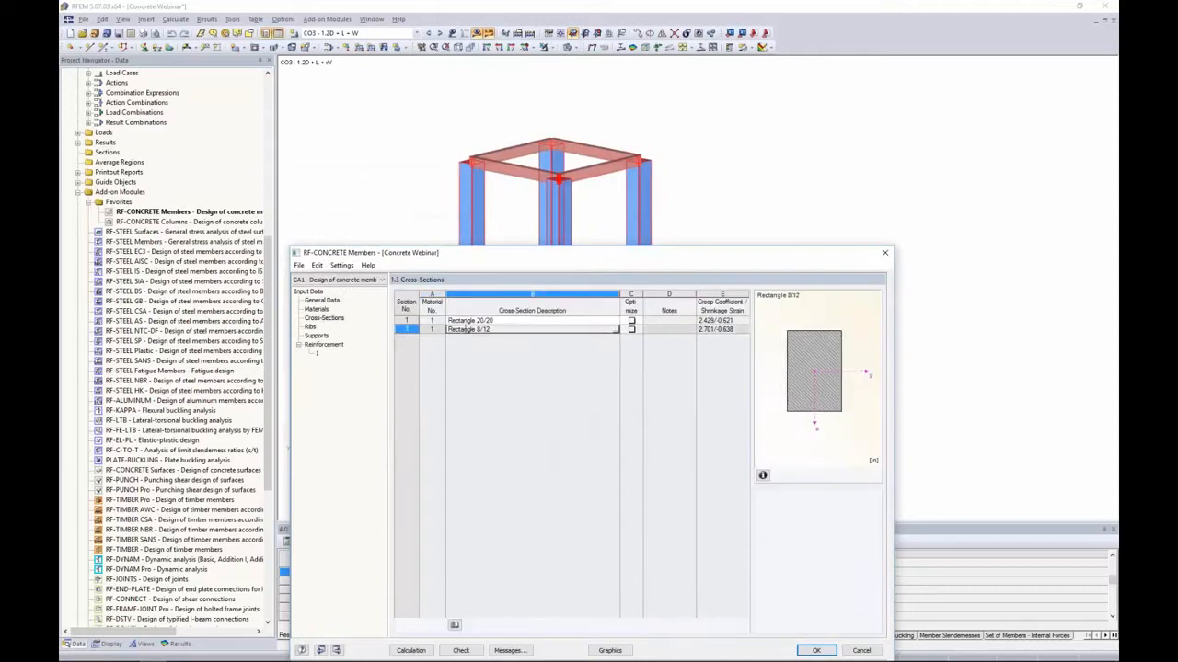
pyautogui.moveTo(473, 261); pyautogui.dragTo(474, 340)
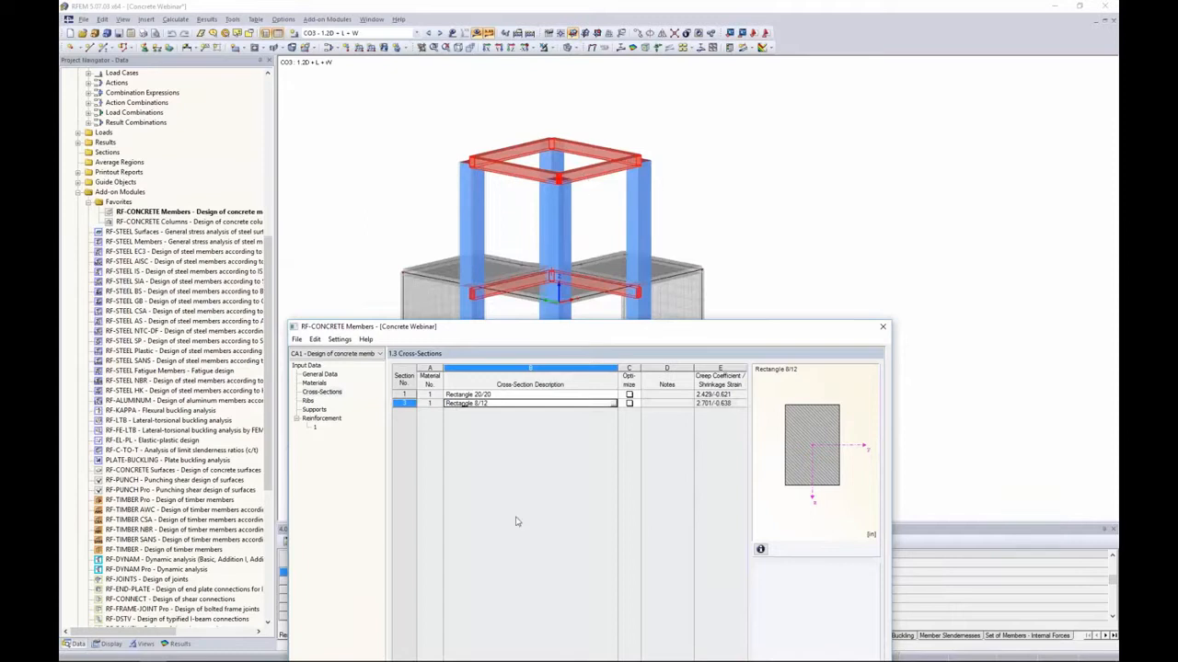
# Step: Try out the width and height optimization parameters for the Rectangle 20/20 cross-section and discard them
pyautogui.click(515, 394)
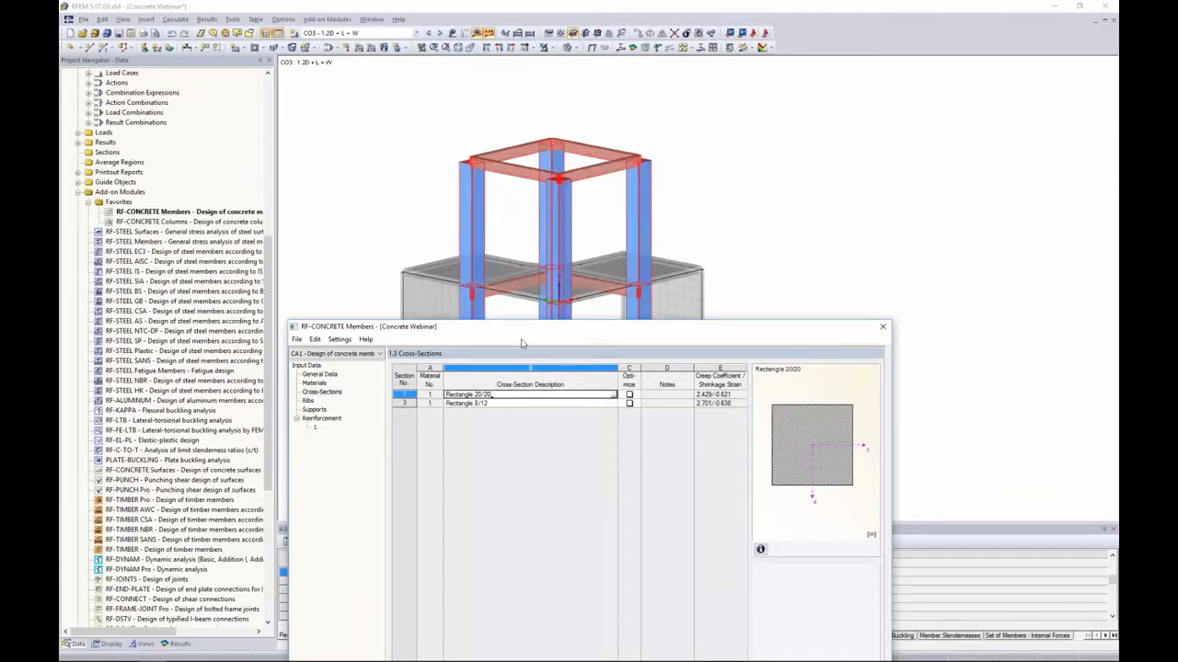
pyautogui.moveTo(521, 333); pyautogui.dragTo(549, 148)
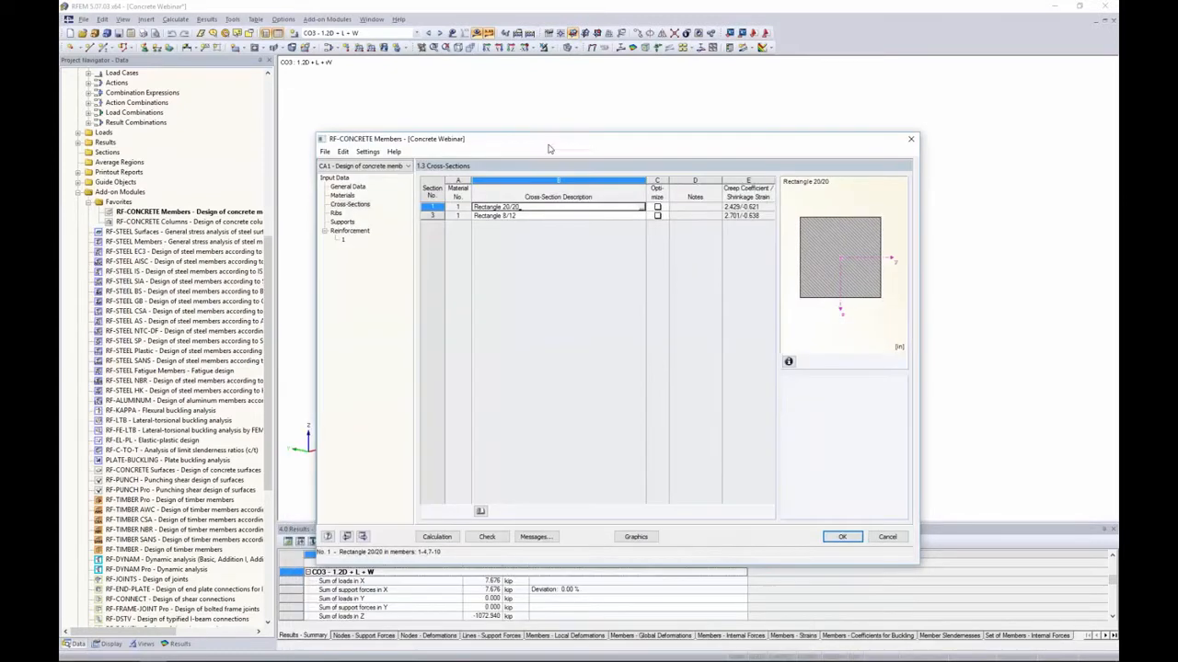
pyautogui.click(657, 207)
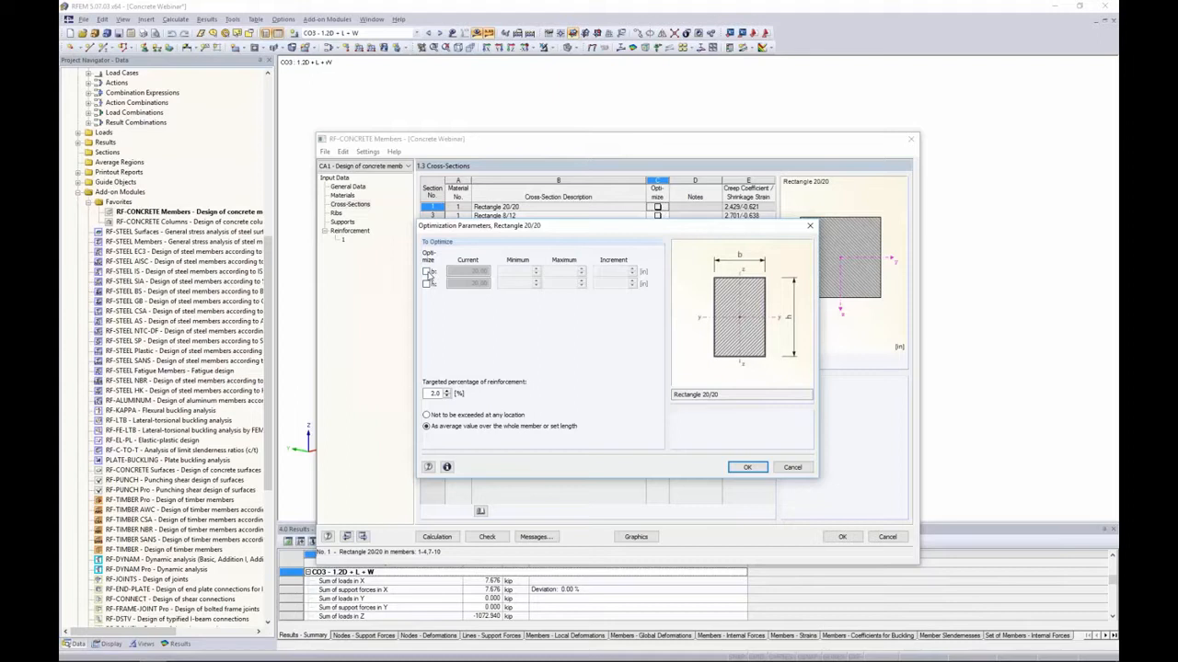
pyautogui.click(427, 272)
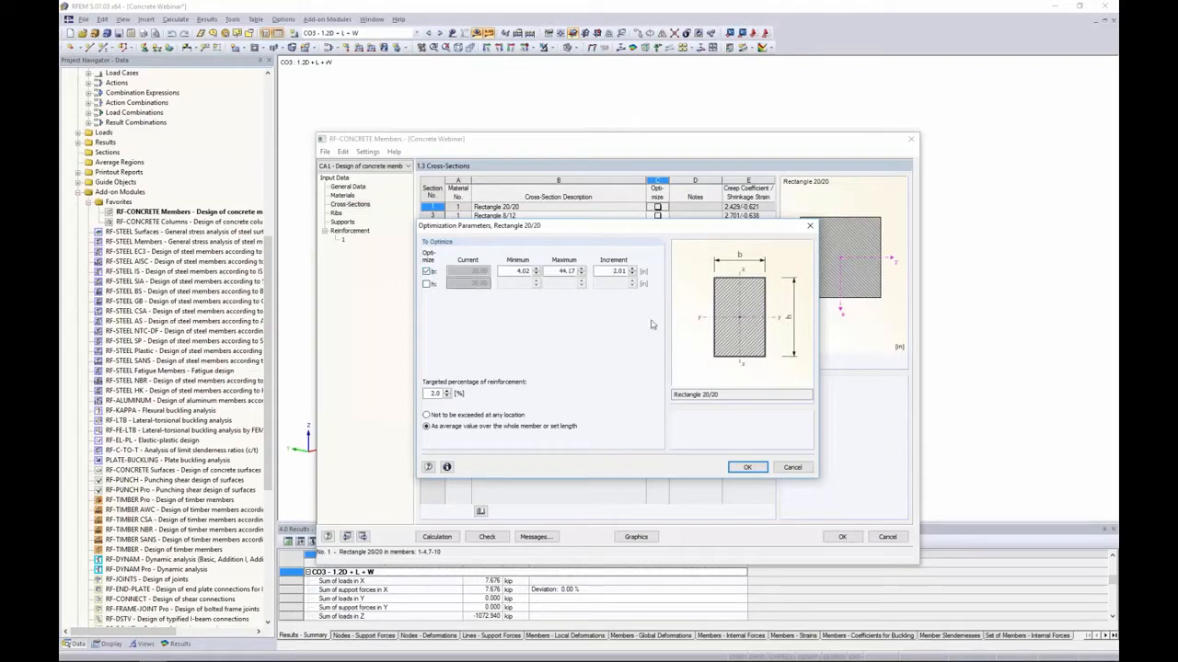
pyautogui.click(427, 285)
pyautogui.click(427, 284)
pyautogui.click(427, 272)
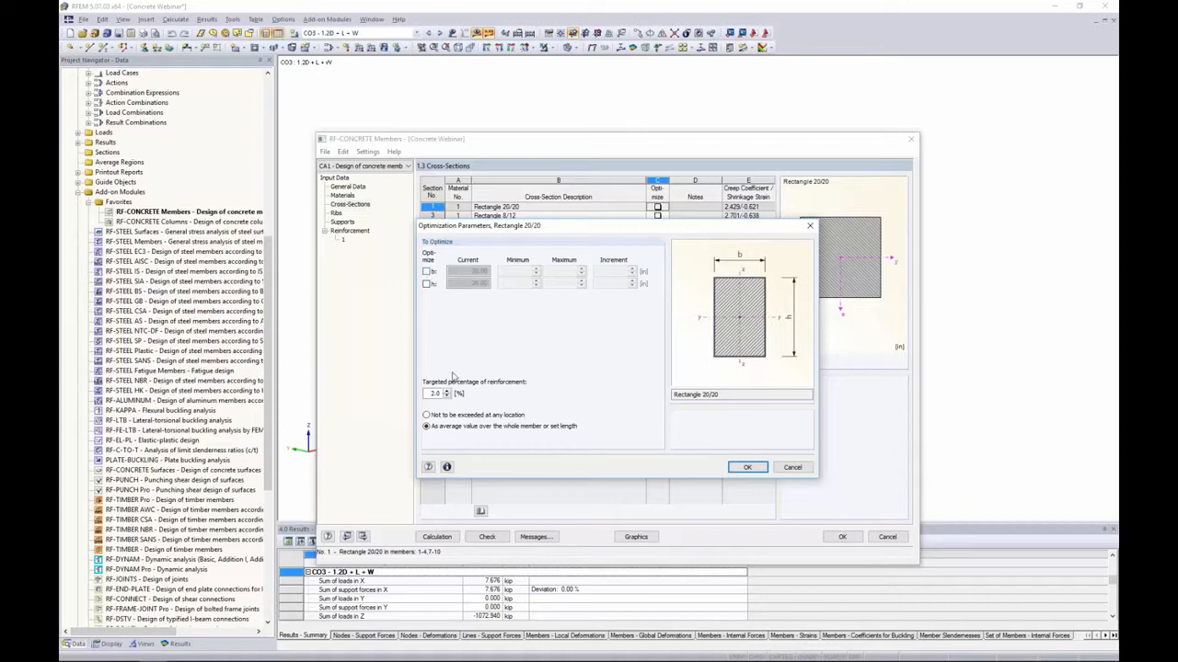
pyautogui.click(782, 467)
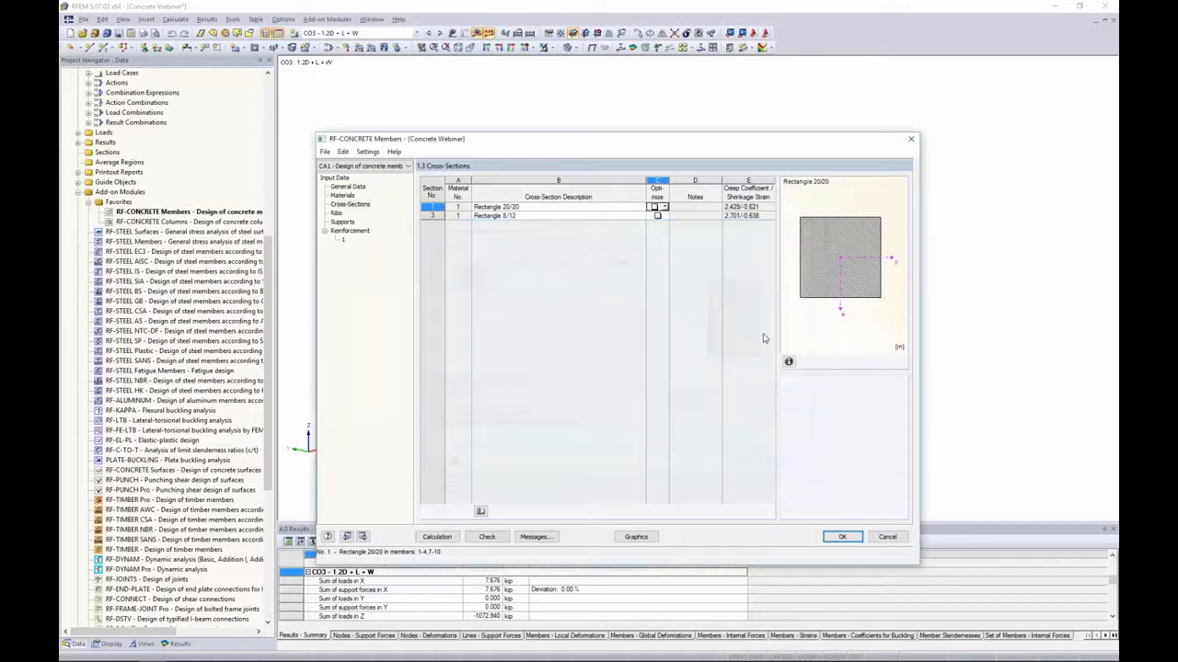
# Step: Review the load combinations and nonlinear calculation option for the serviceability limit state, and return to the cross-sections
pyautogui.click(348, 187)
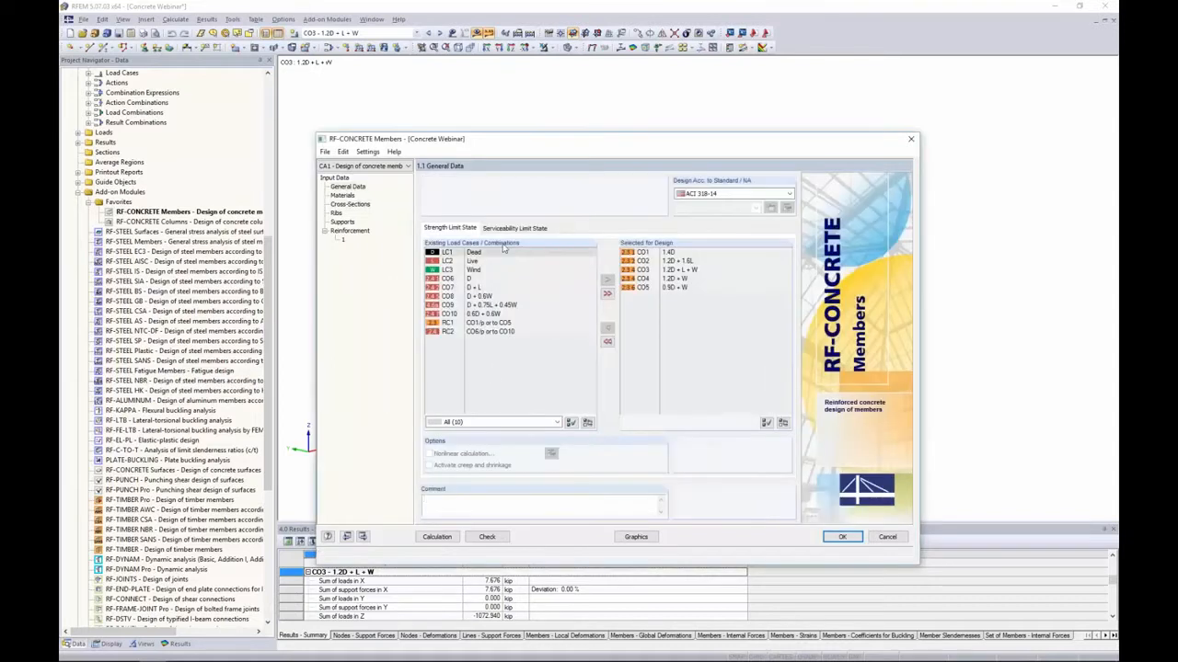
pyautogui.click(508, 229)
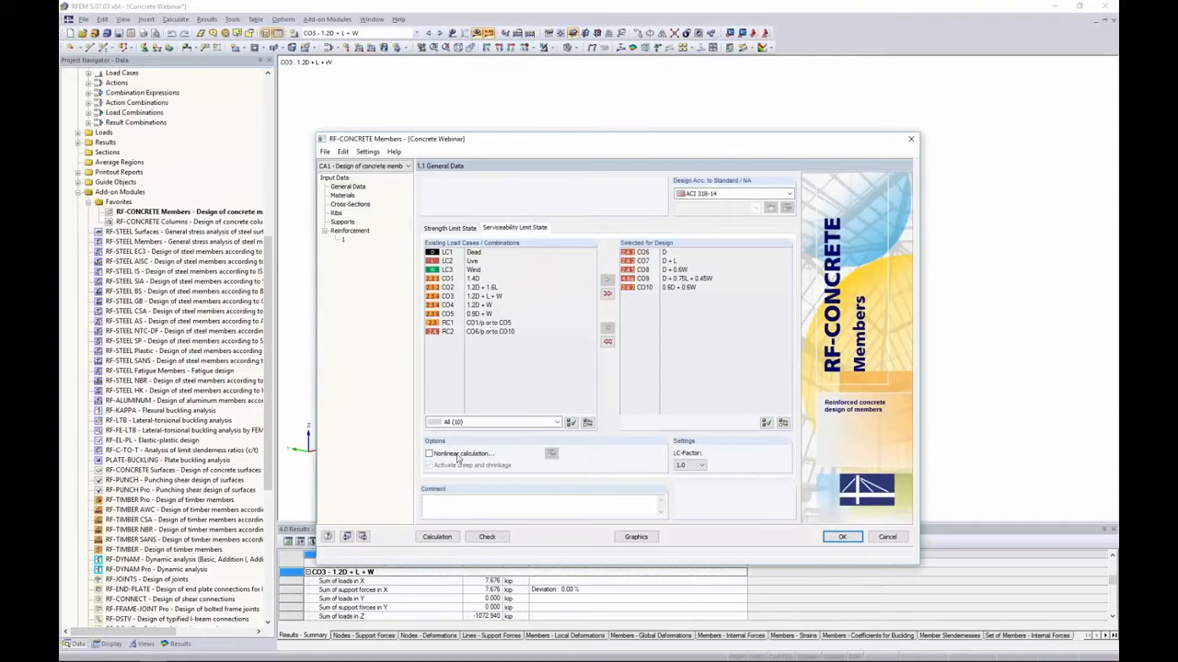
pyautogui.click(357, 204)
# Step: Review the ribs of the design case, locating members 5 and 6 in the model and inspecting their effective widths
pyautogui.click(336, 213)
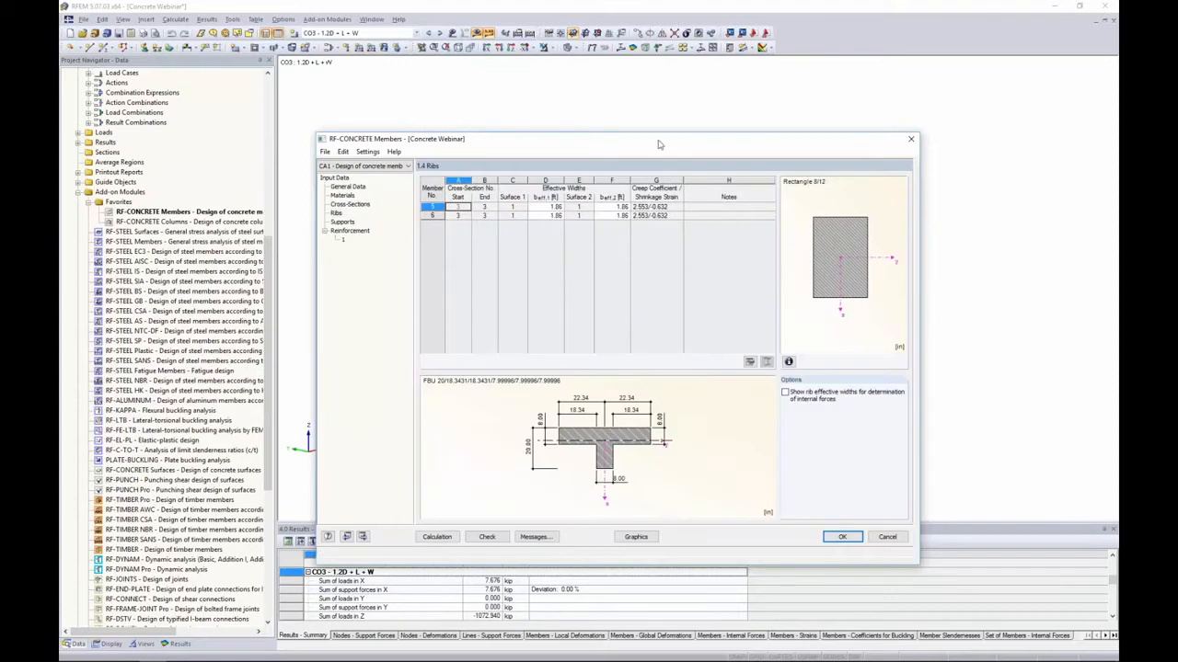
pyautogui.moveTo(659, 140); pyautogui.dragTo(661, 344)
pyautogui.click(461, 418)
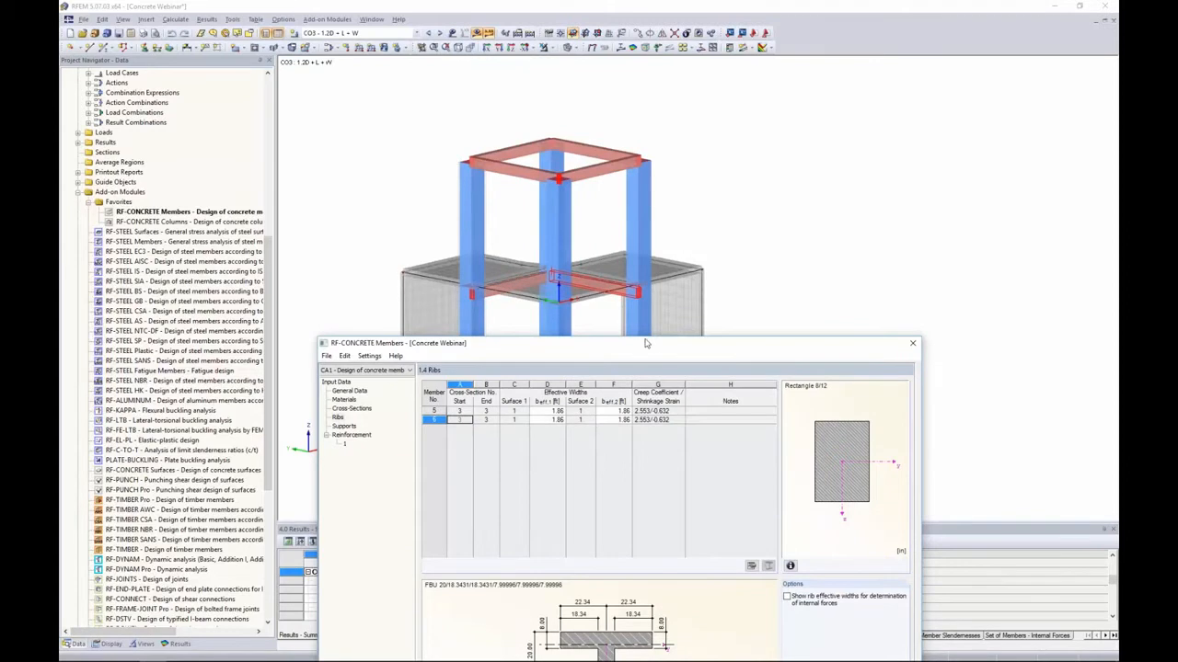
pyautogui.moveTo(649, 343); pyautogui.dragTo(642, 147)
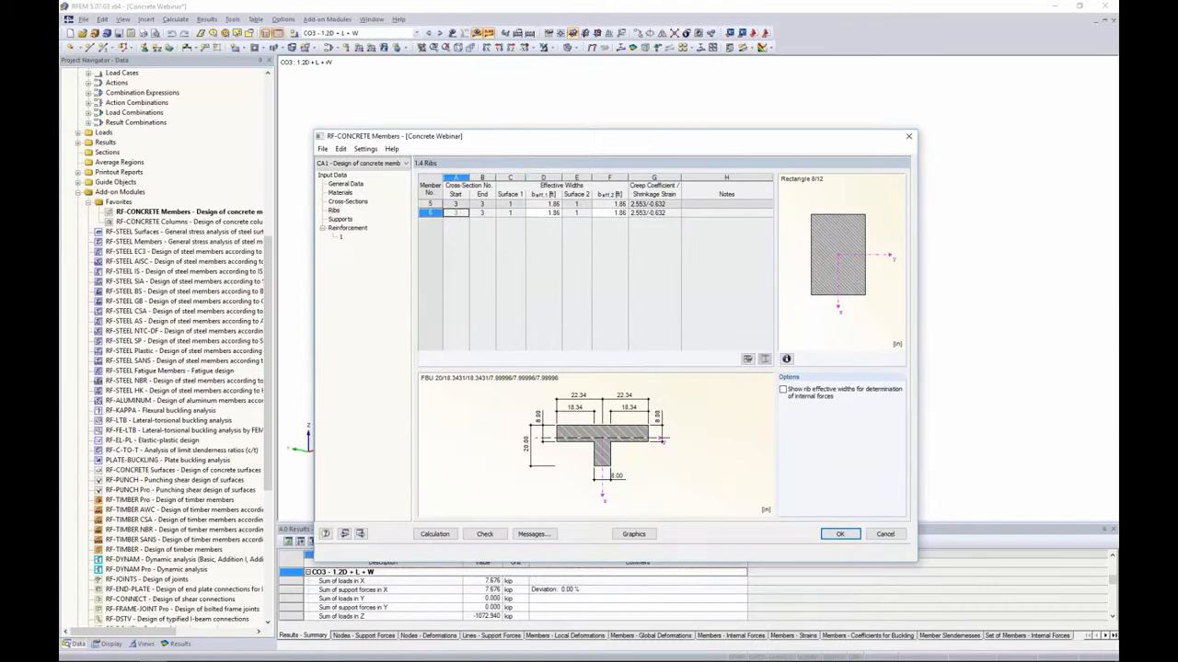
pyautogui.click(548, 204)
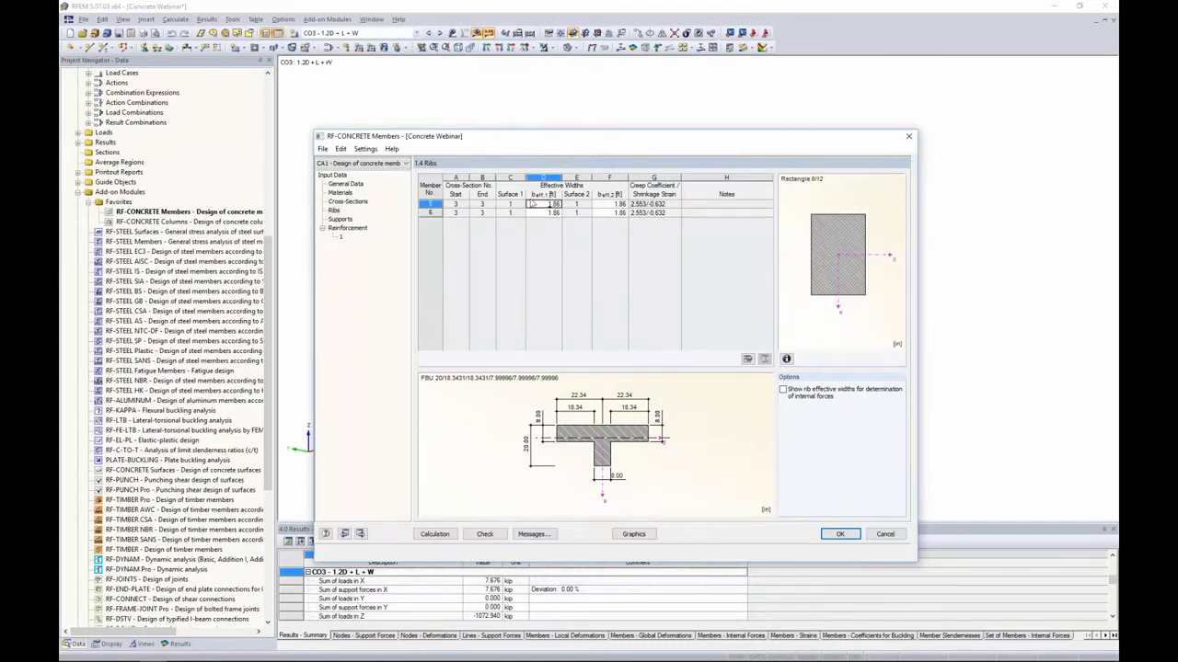
# Step: Define supports for the design at the frame's four top corner nodes 19, 21, 22 and 23, picked in the model
pyautogui.click(341, 221)
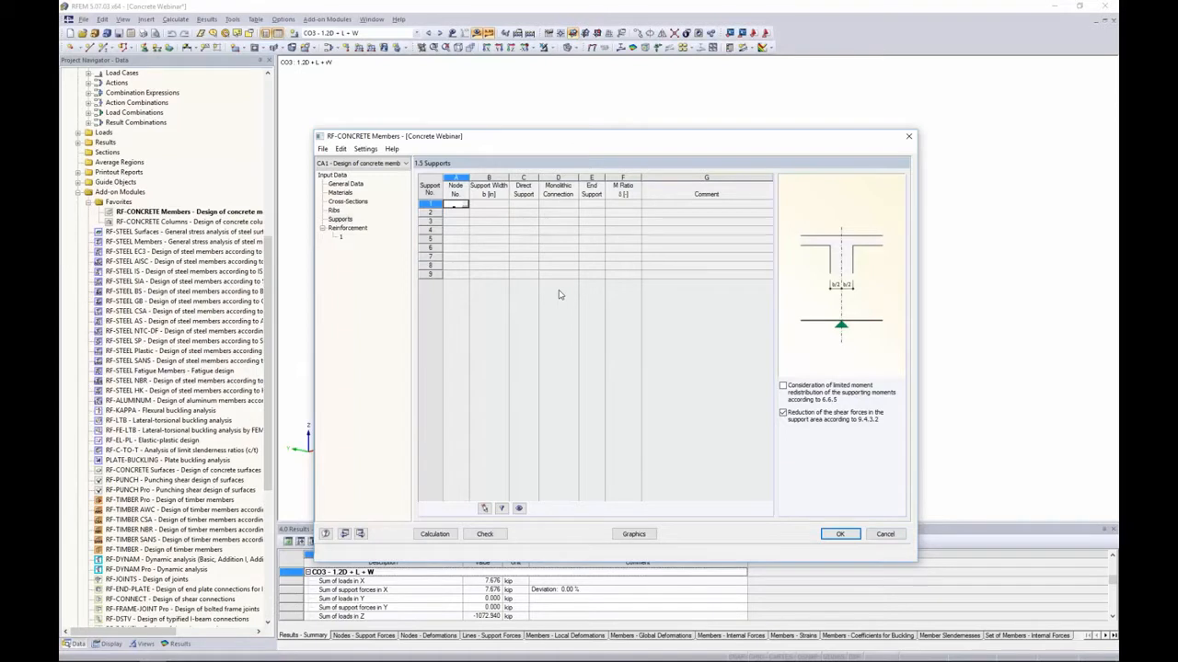
pyautogui.moveTo(555, 140); pyautogui.dragTo(554, 318)
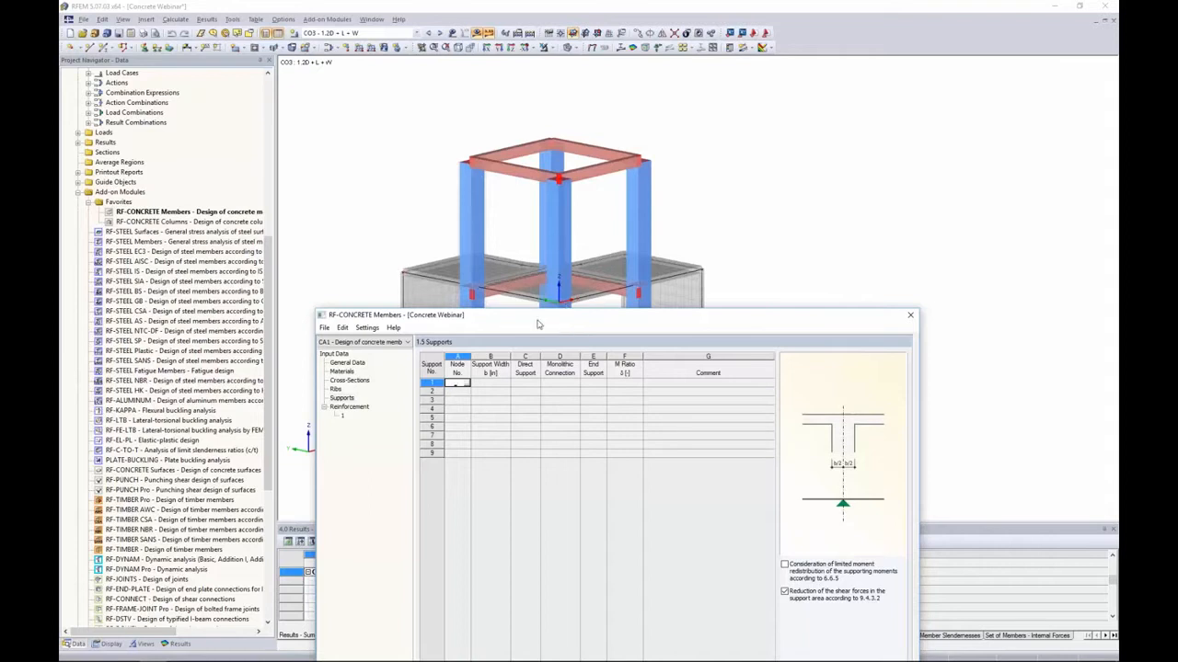
pyautogui.moveTo(540, 321); pyautogui.dragTo(543, 174)
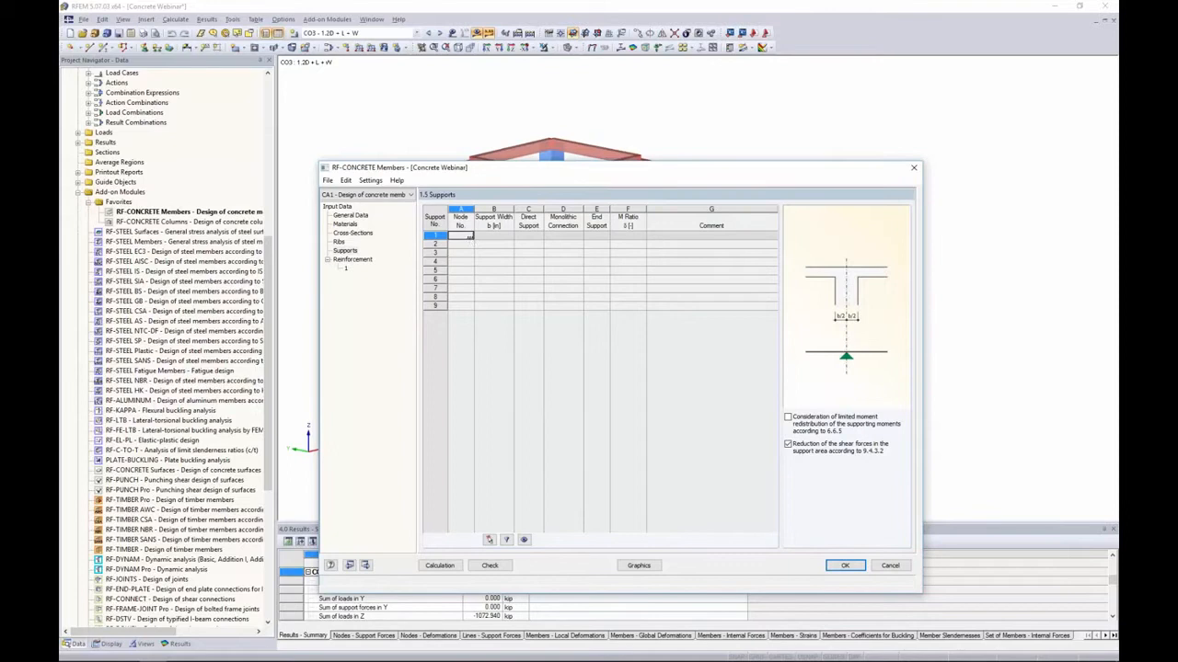
pyautogui.click(469, 237)
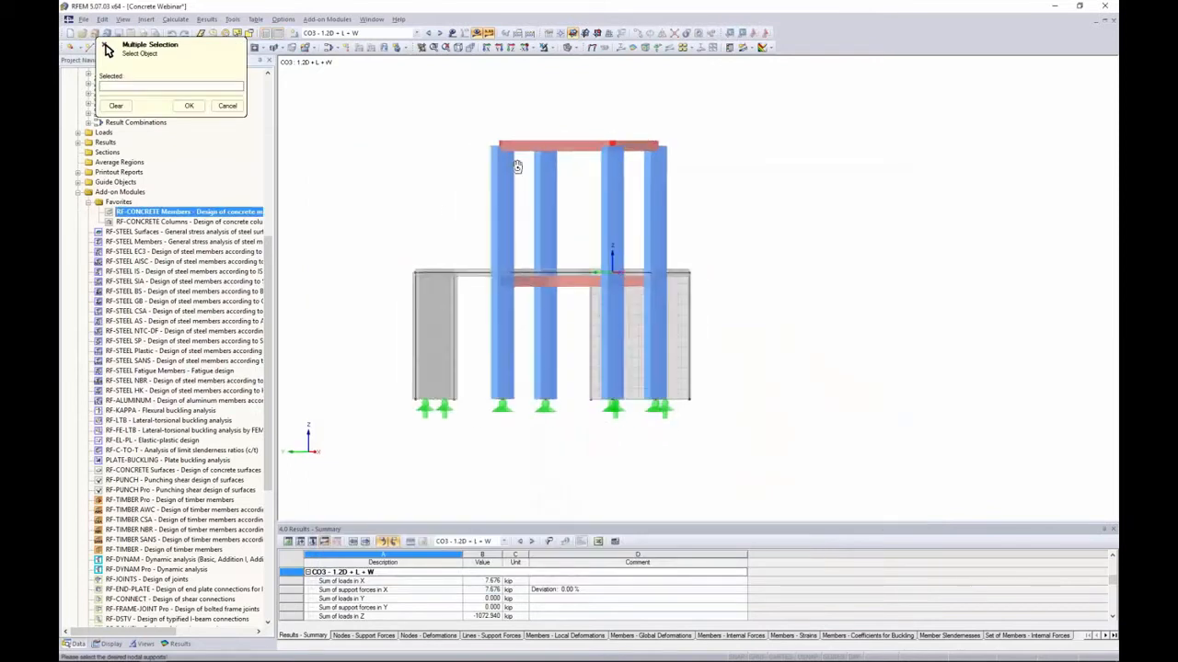
pyautogui.moveTo(465, 116); pyautogui.dragTo(716, 172)
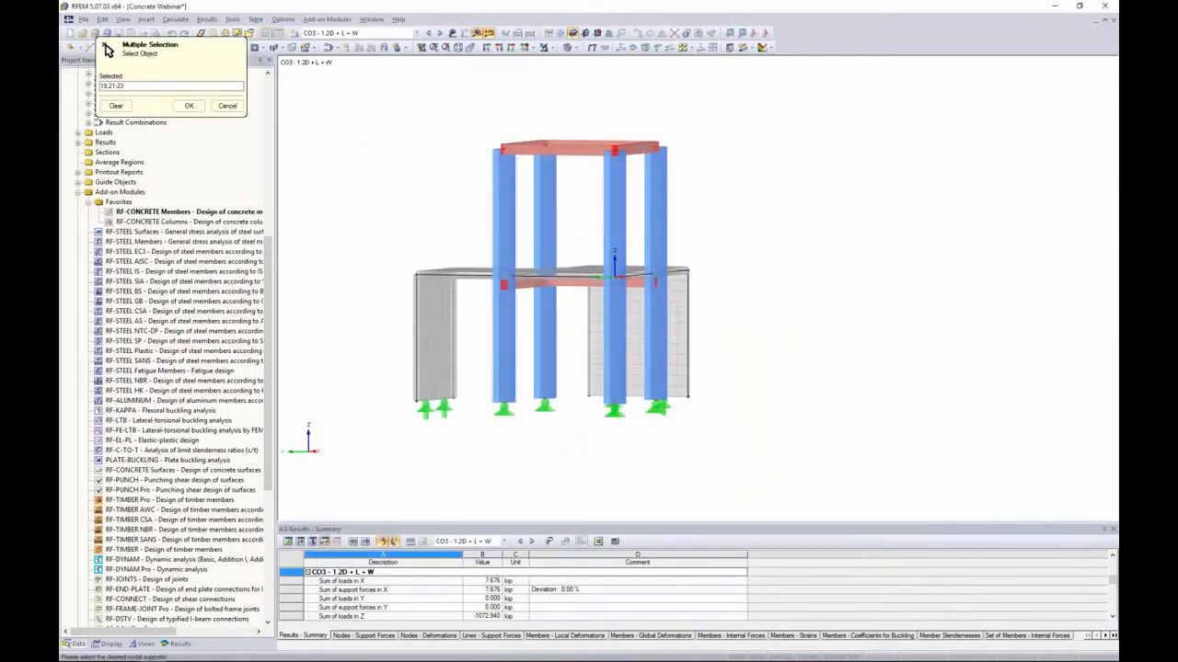
pyautogui.keyDown('ctrl'); pyautogui.moveTo(709, 120); pyautogui.dragTo(605, 151, button='middle'); pyautogui.keyUp('ctrl')
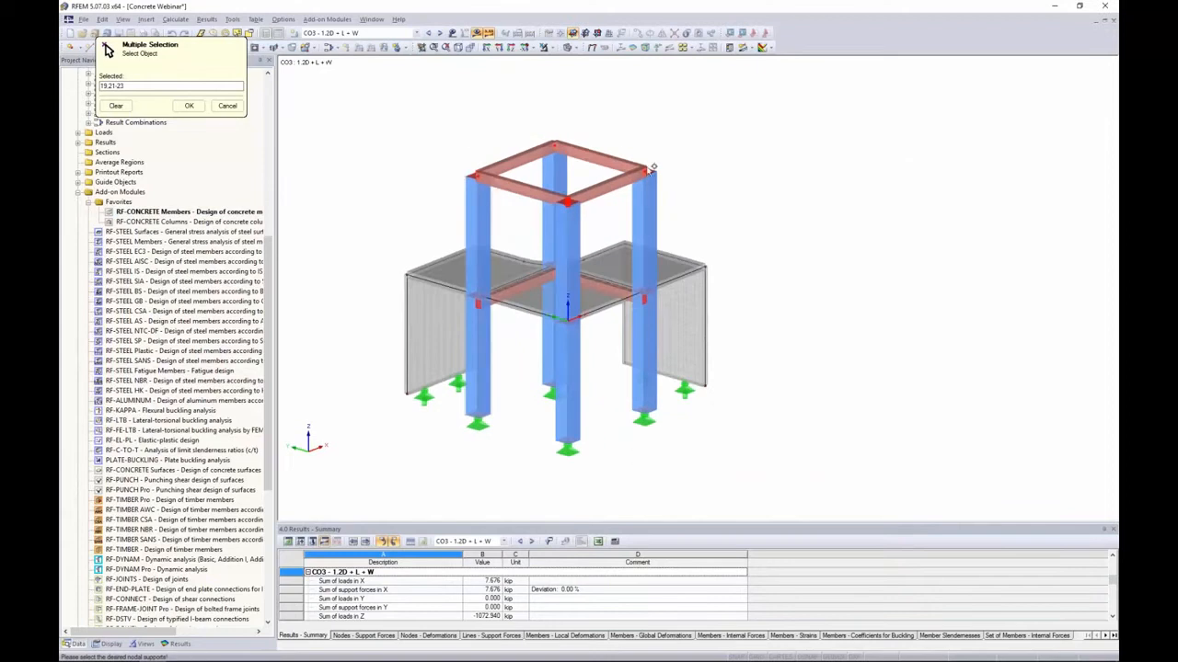
pyautogui.click(189, 105)
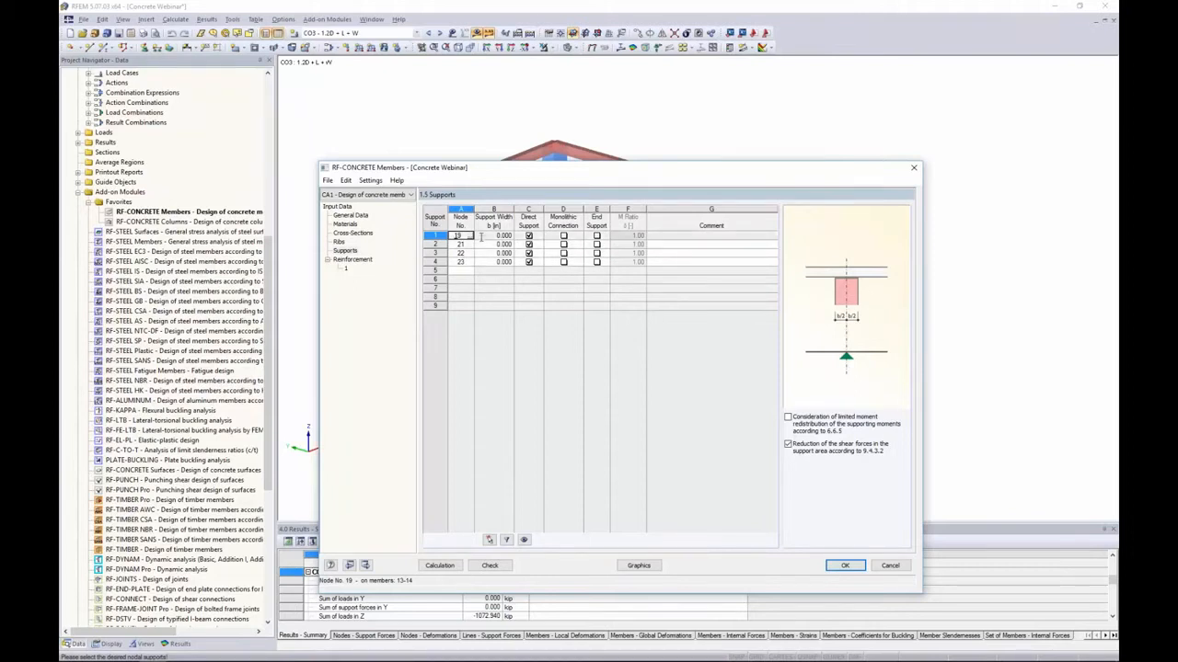
# Step: Set the support width to 20 in for all four supports at nodes 19, 21, 22 and 23
pyautogui.click(494, 236)
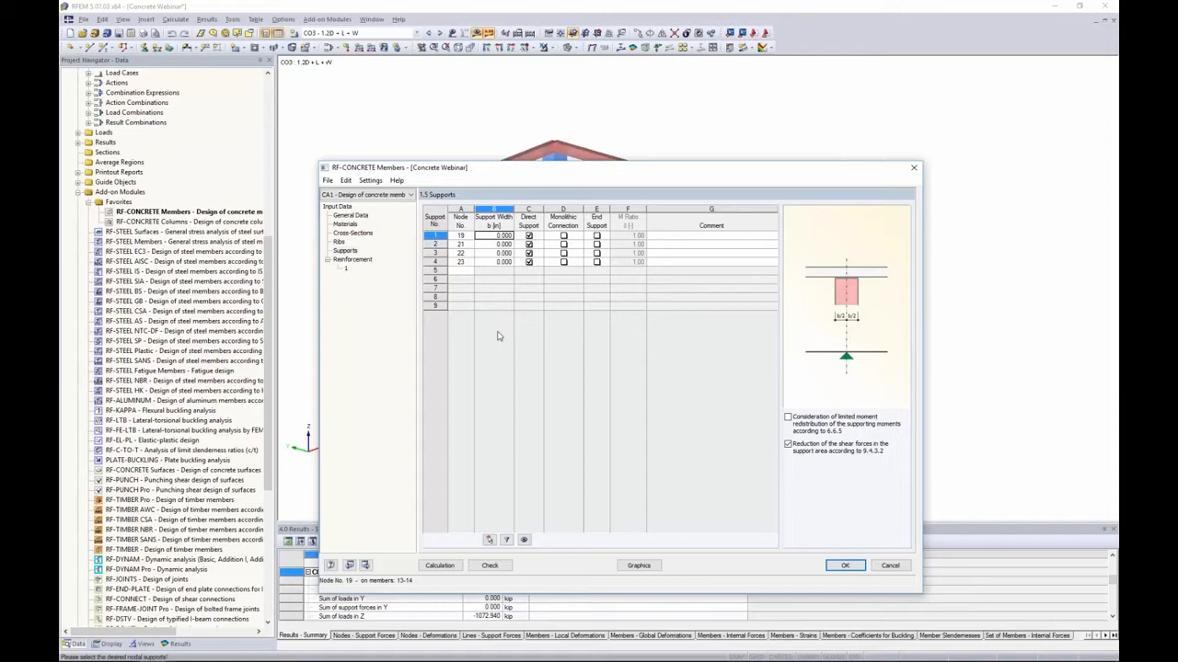
pyautogui.write('20.')
pyautogui.press('Return')
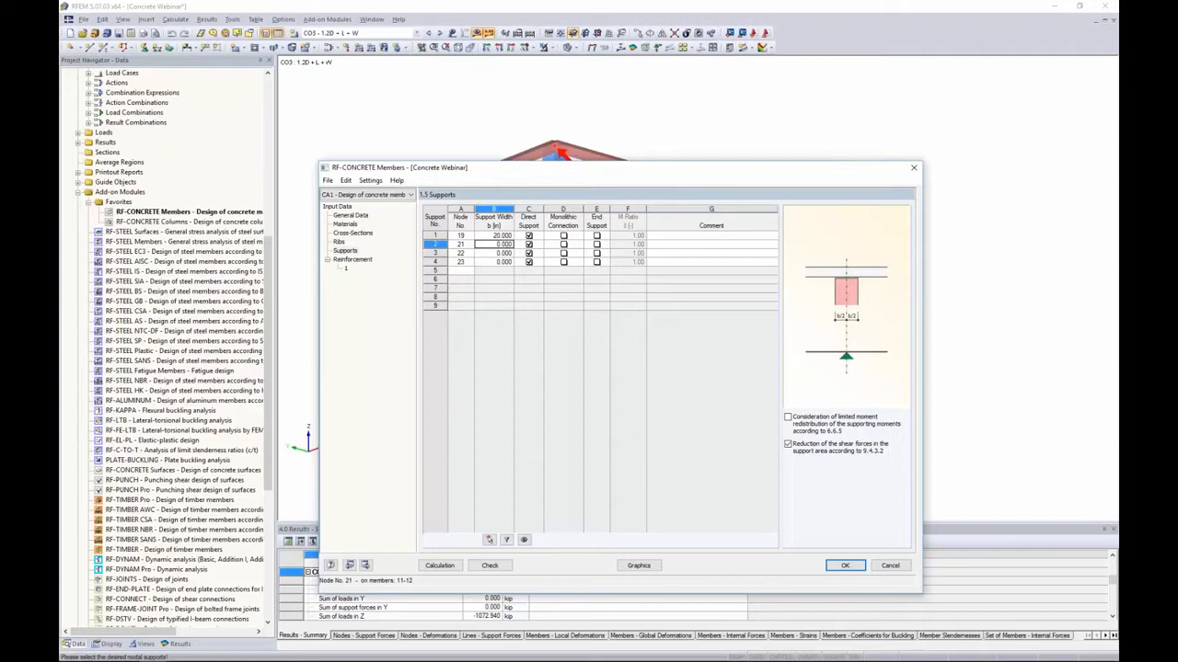
pyautogui.write('20')
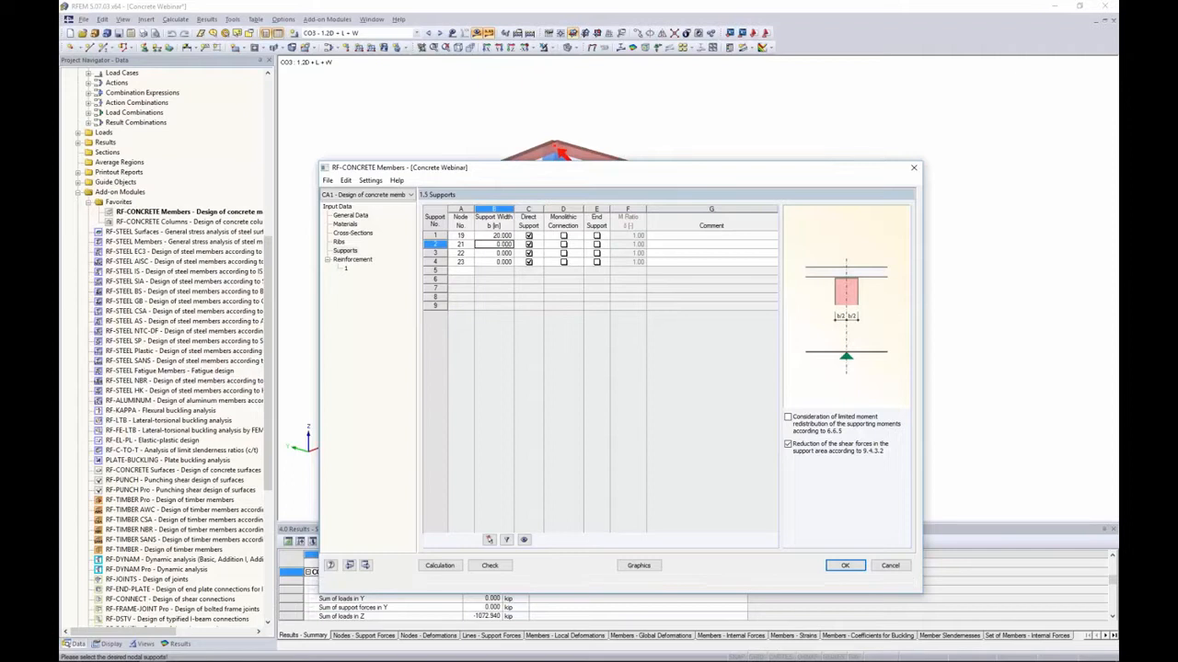
pyautogui.press('Return')
pyautogui.write('20')
pyautogui.press('Return')
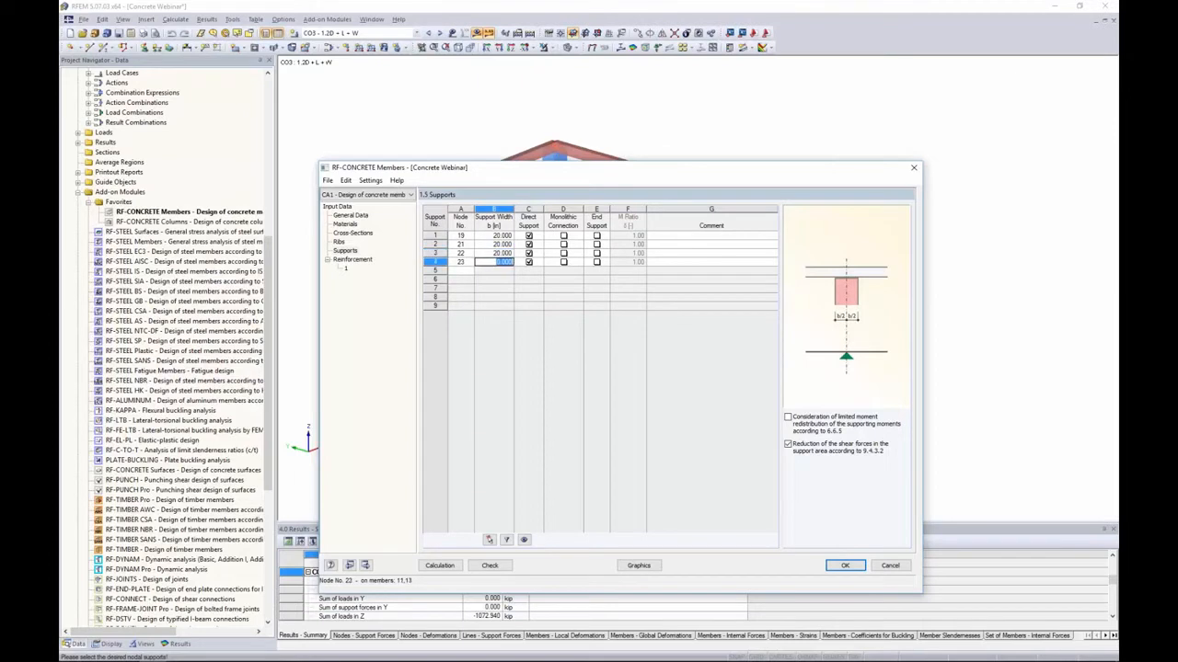
pyautogui.write('20')
pyautogui.press('Return')
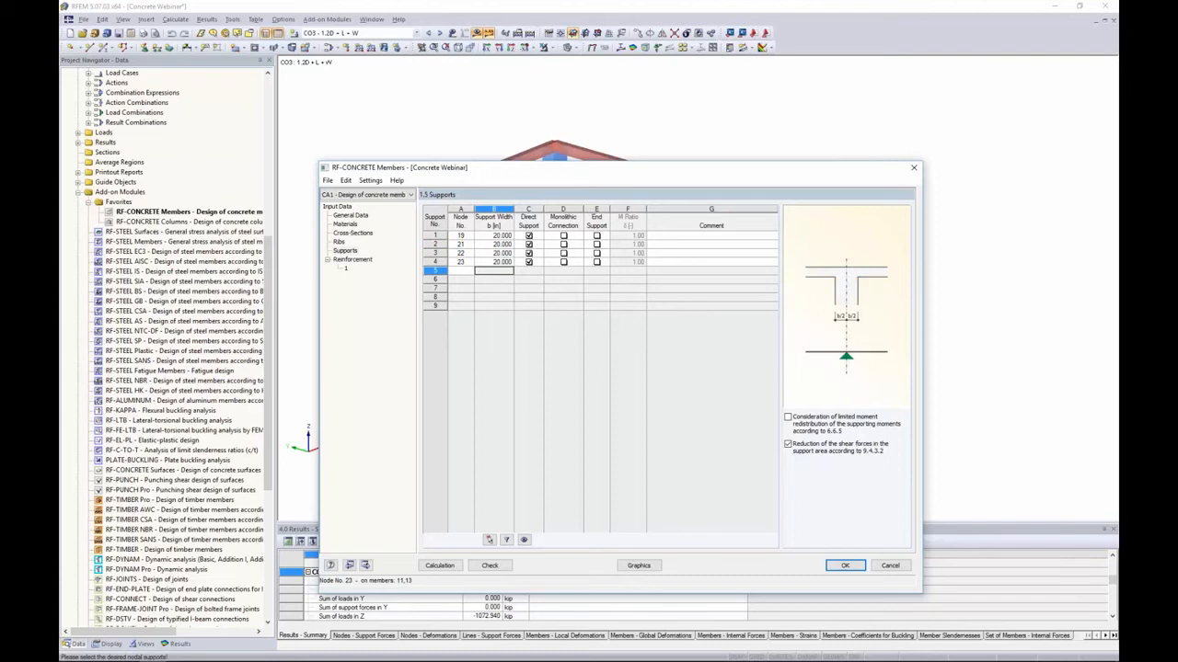
# Step: Compare the direct support and monolithic connection options for the support at node 19, restoring both settings
pyautogui.click(502, 235)
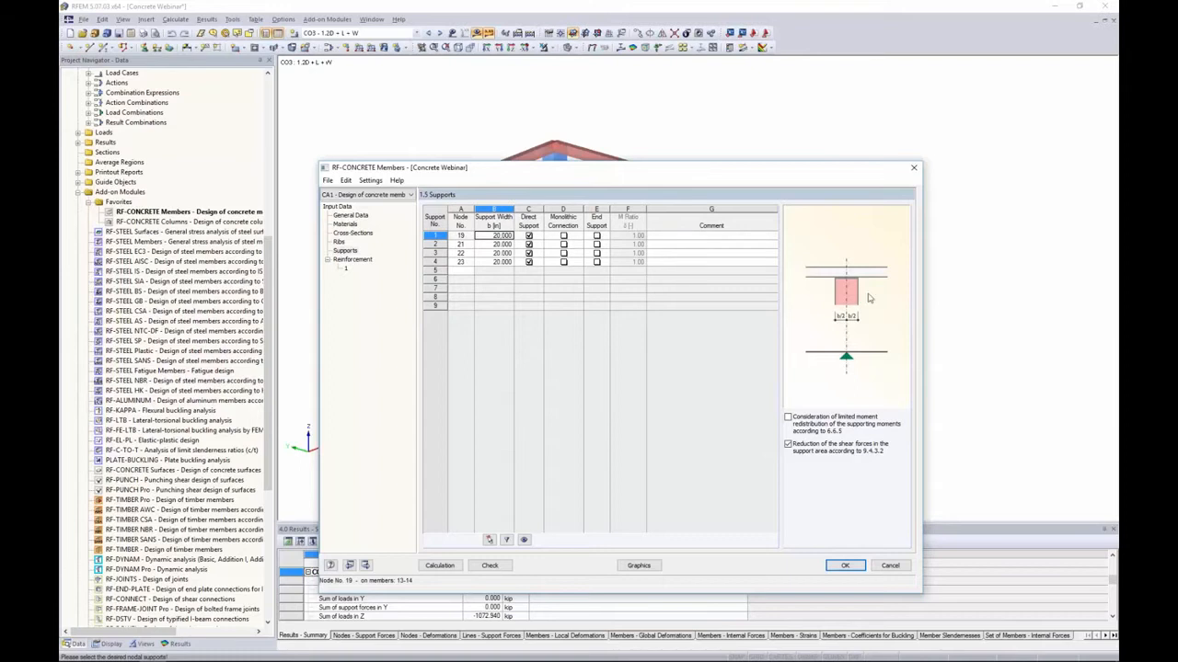
pyautogui.click(531, 235)
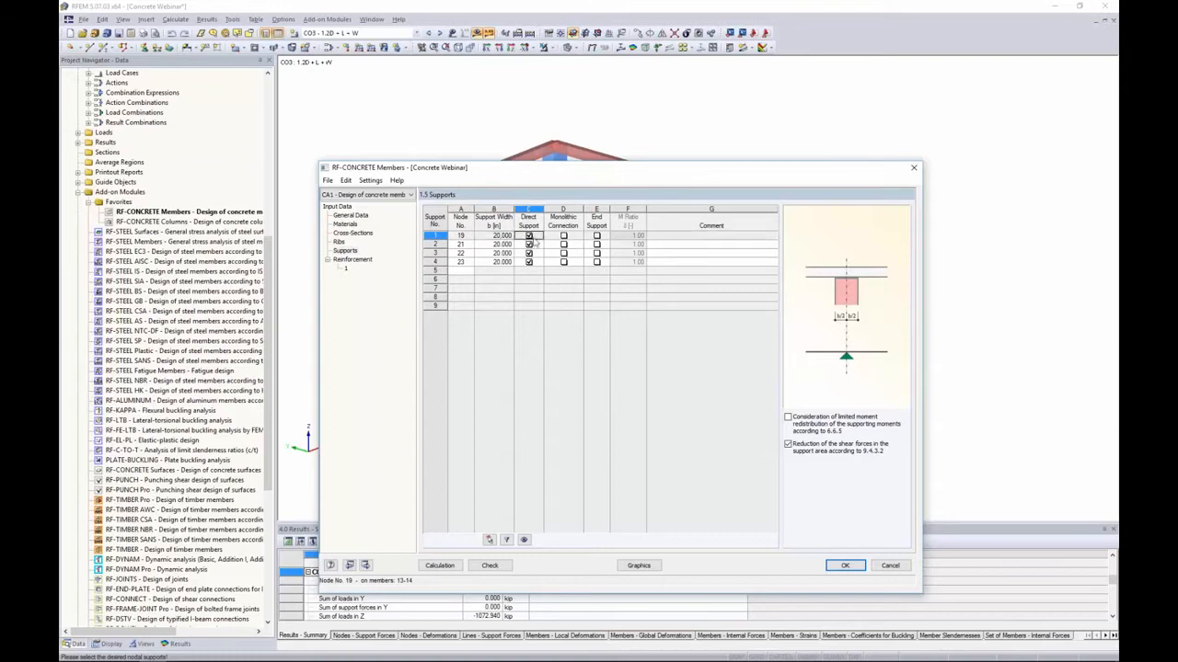
pyautogui.click(530, 238)
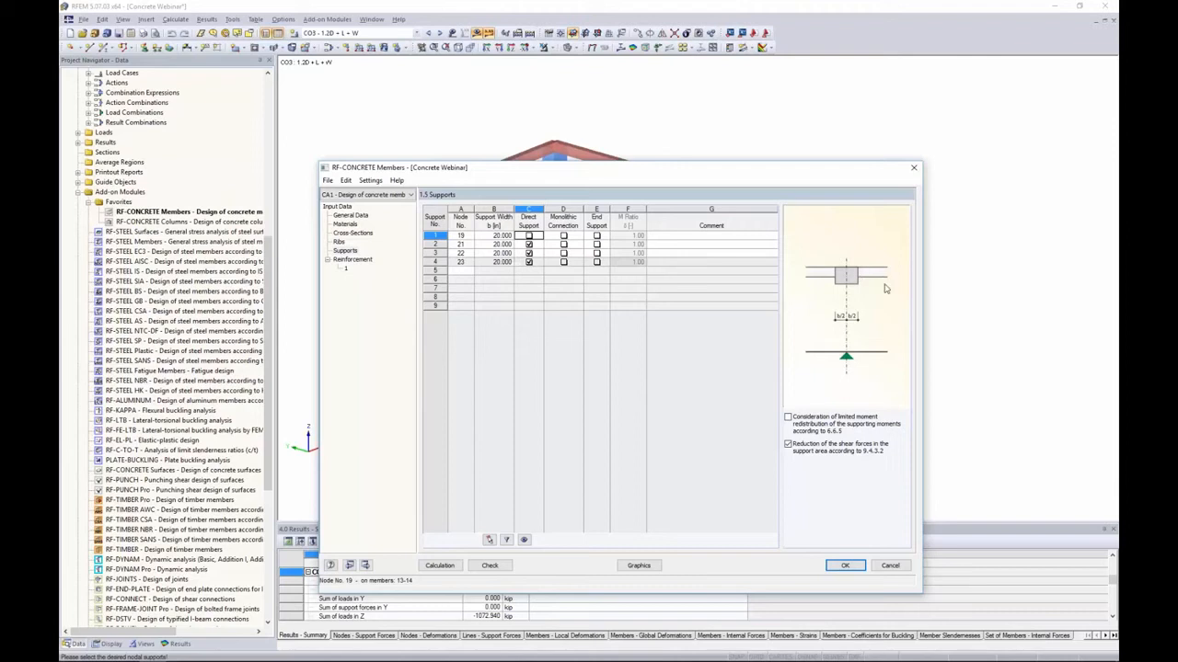
pyautogui.click(528, 236)
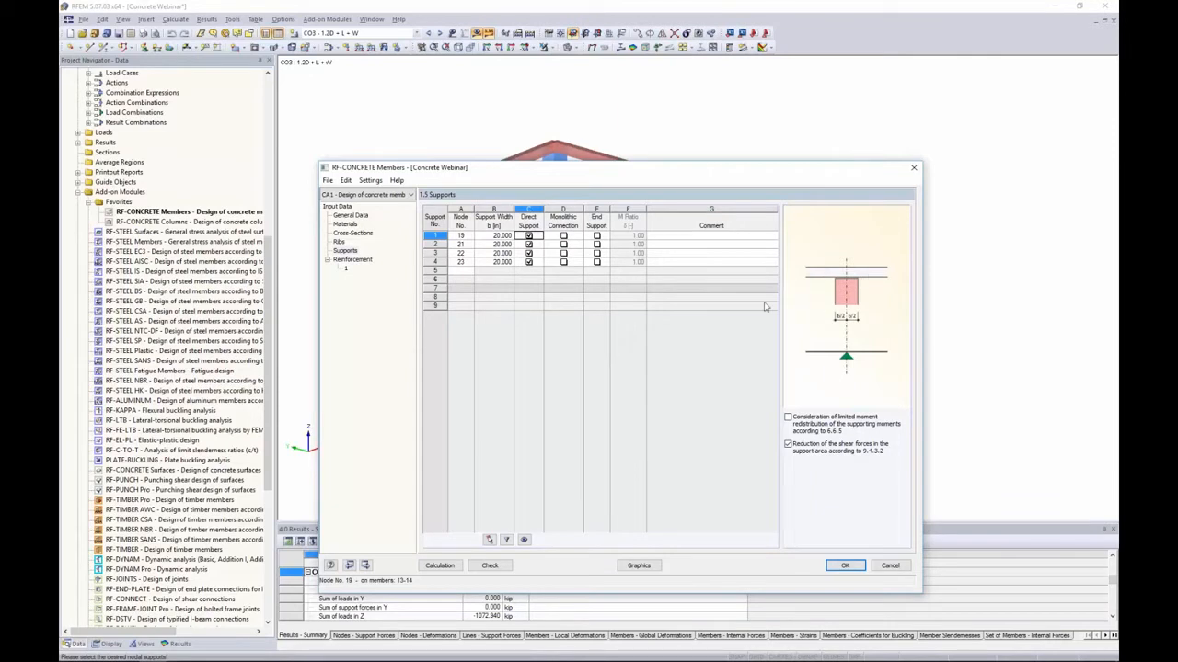
pyautogui.click(564, 237)
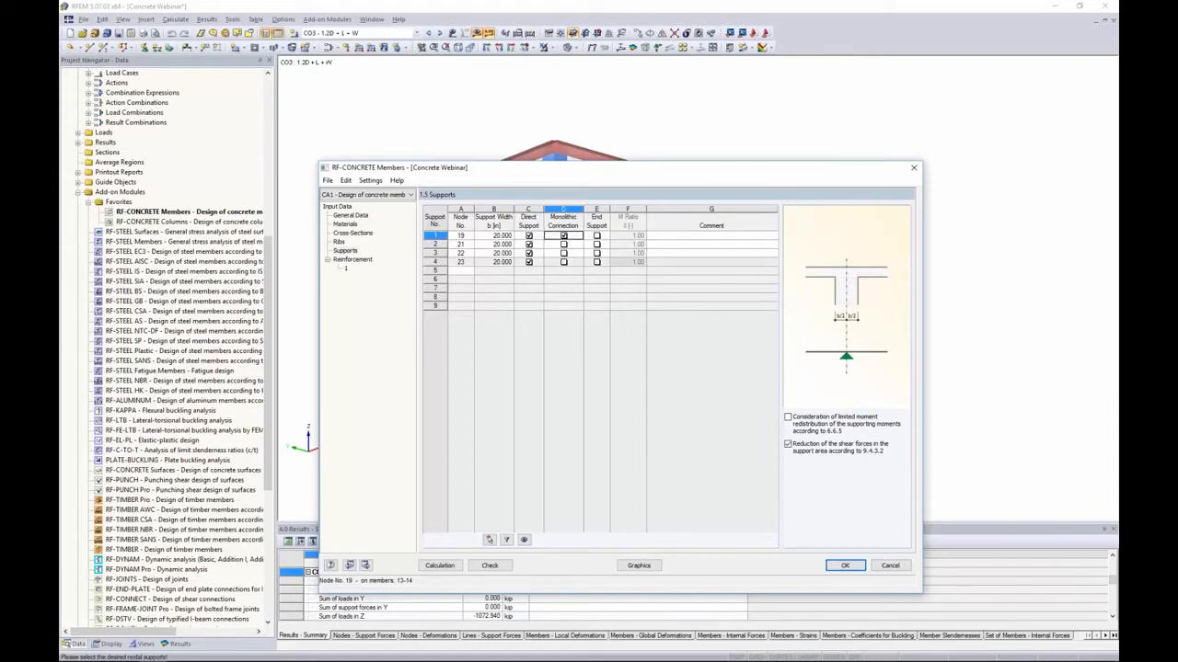
pyautogui.click(564, 237)
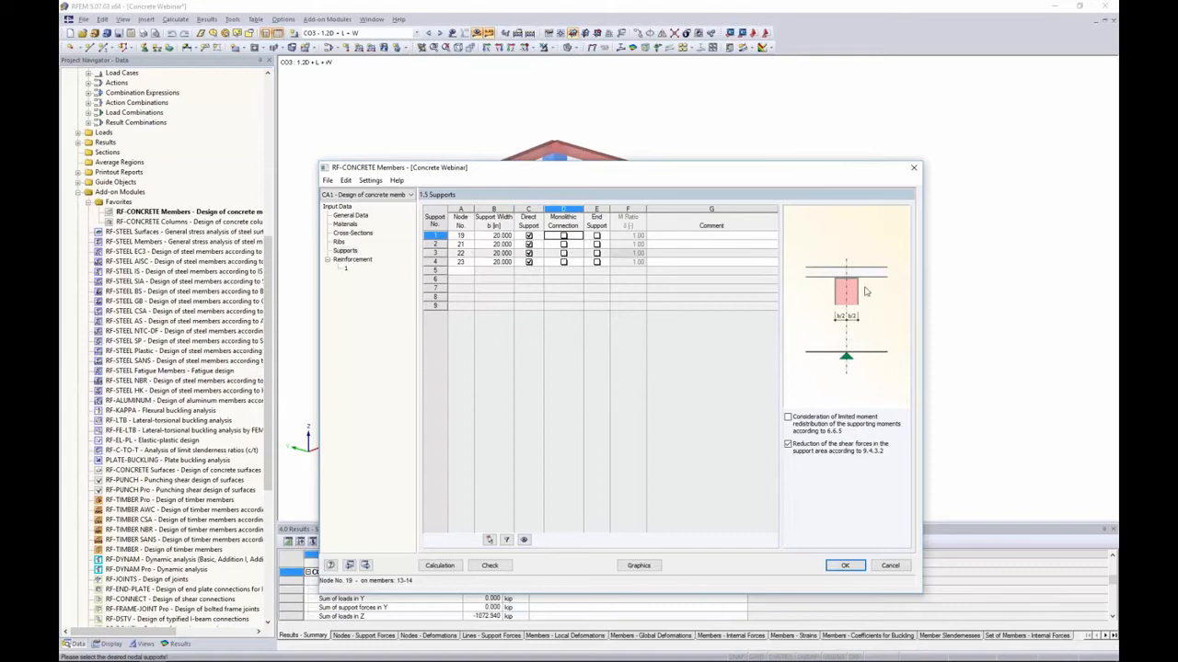
# Step: Define the supports at nodes 19, 21, 22 and 23 as end supports
pyautogui.click(596, 236)
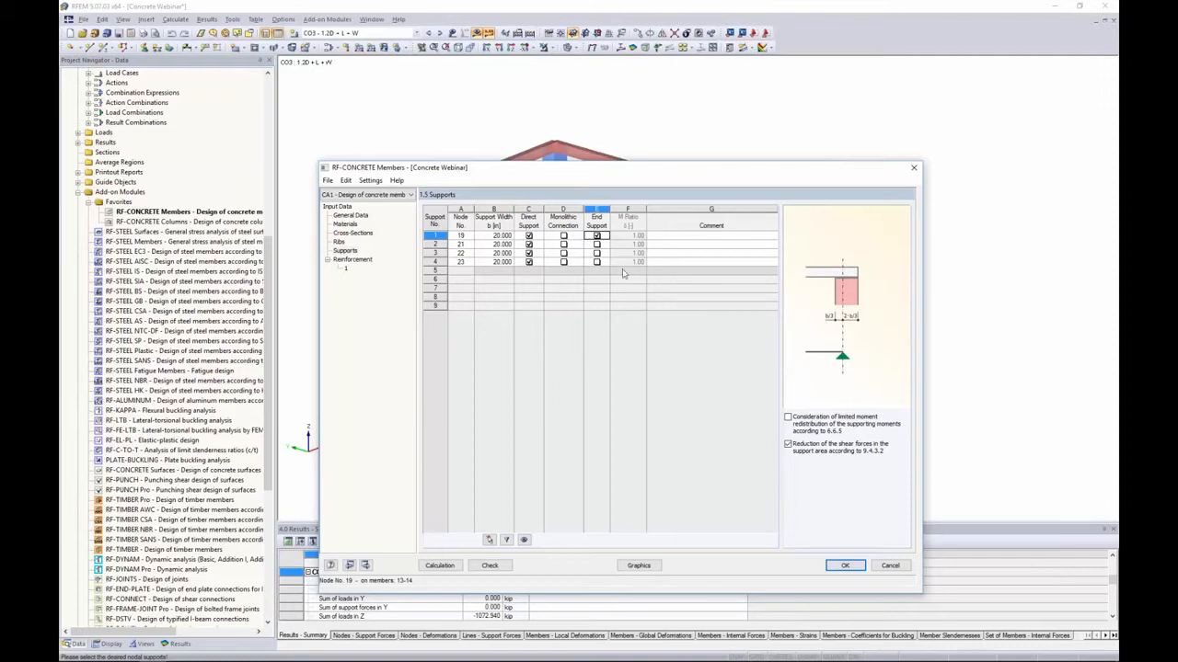
pyautogui.click(596, 244)
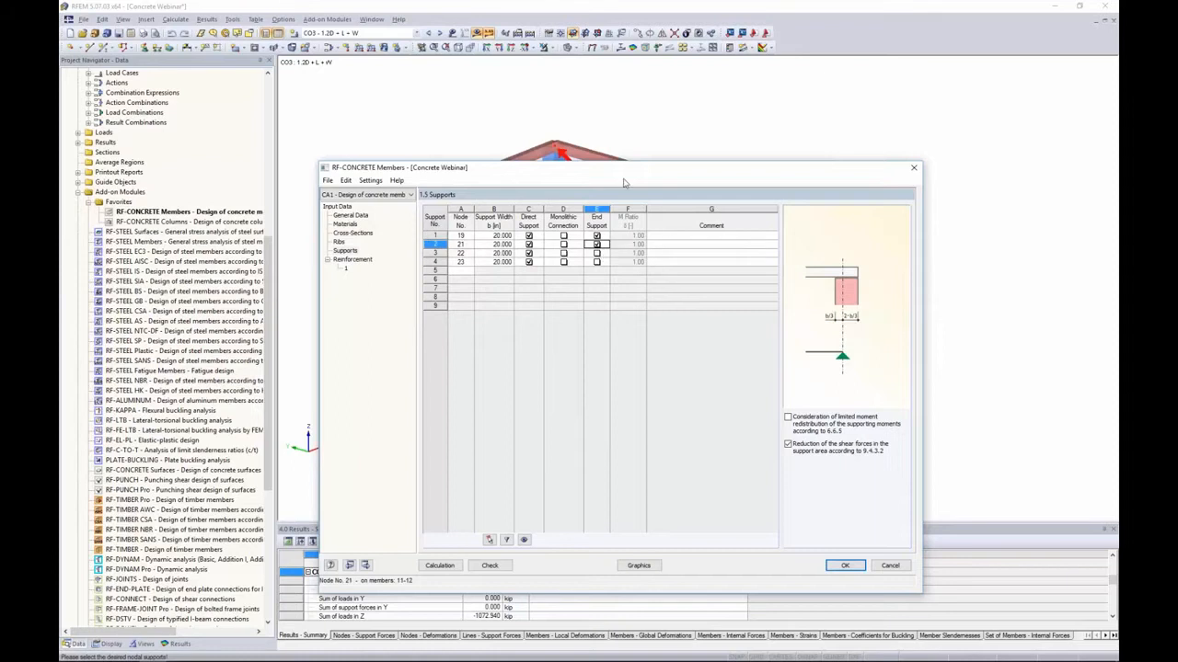
pyautogui.moveTo(625, 174); pyautogui.dragTo(624, 270)
pyautogui.click(595, 339)
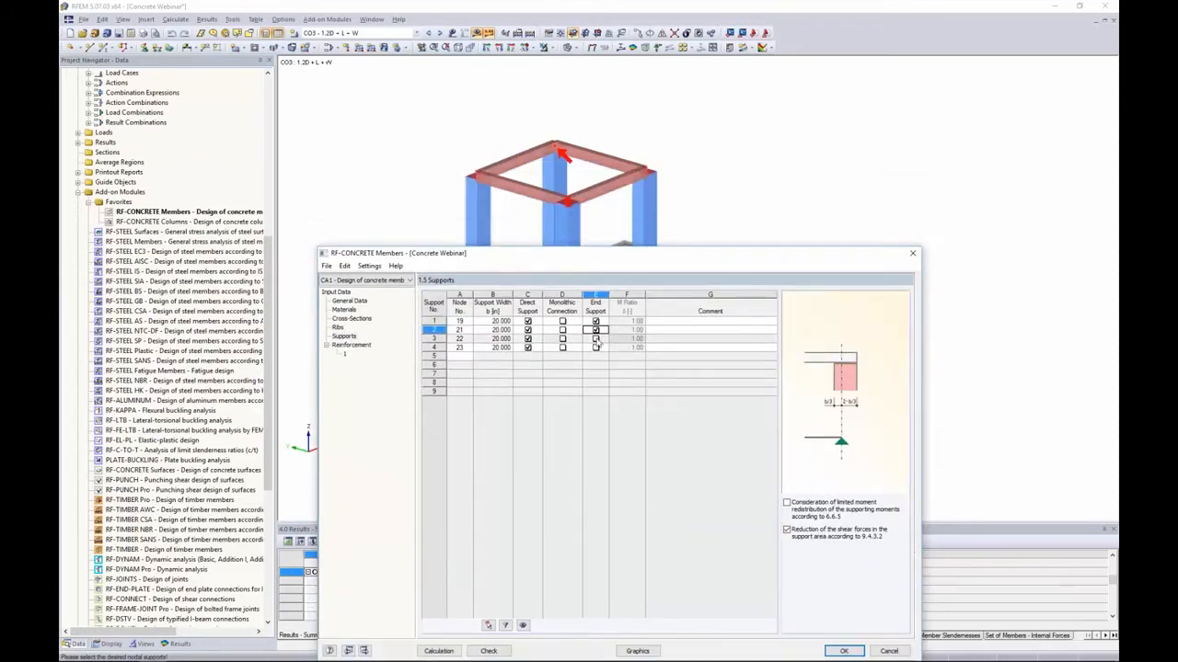
pyautogui.click(596, 348)
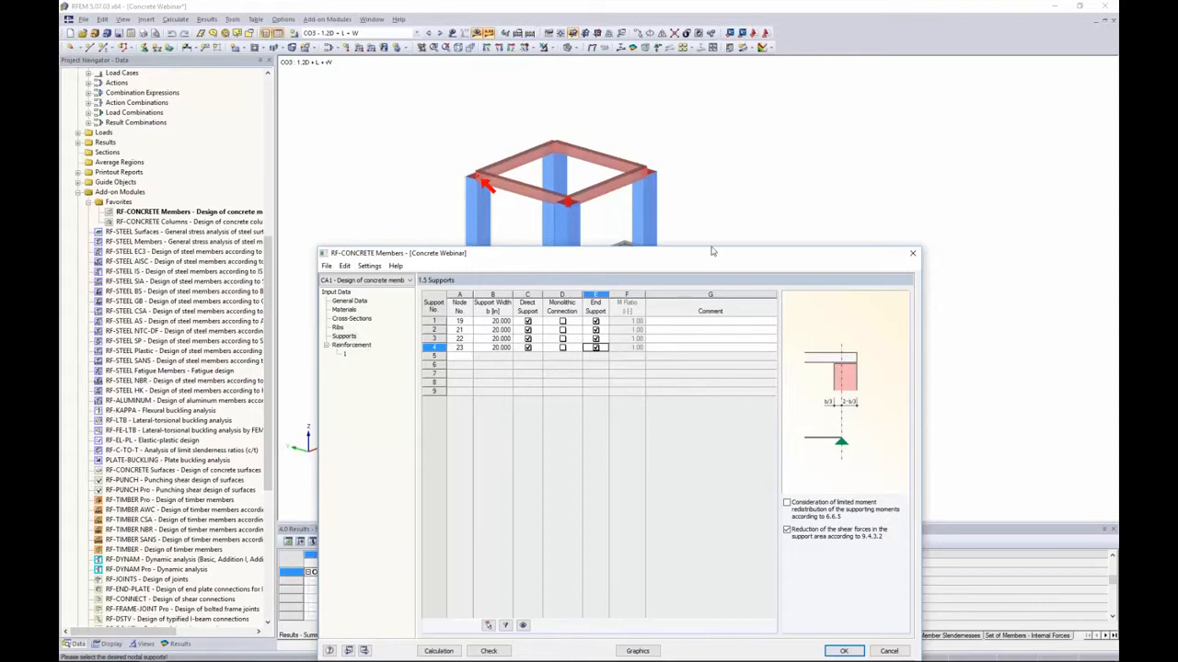
pyautogui.moveTo(711, 252); pyautogui.dragTo(714, 132)
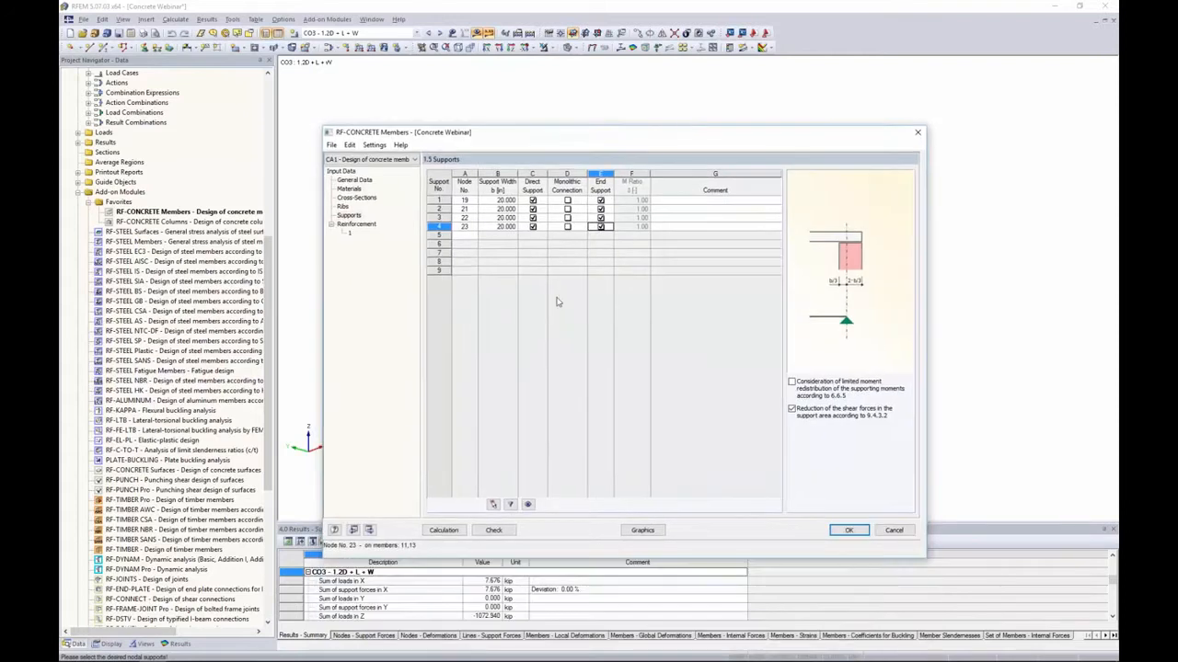
# Step: Assign the reinforcement group to member 14 only, picked in the model, instead of all members
pyautogui.click(357, 225)
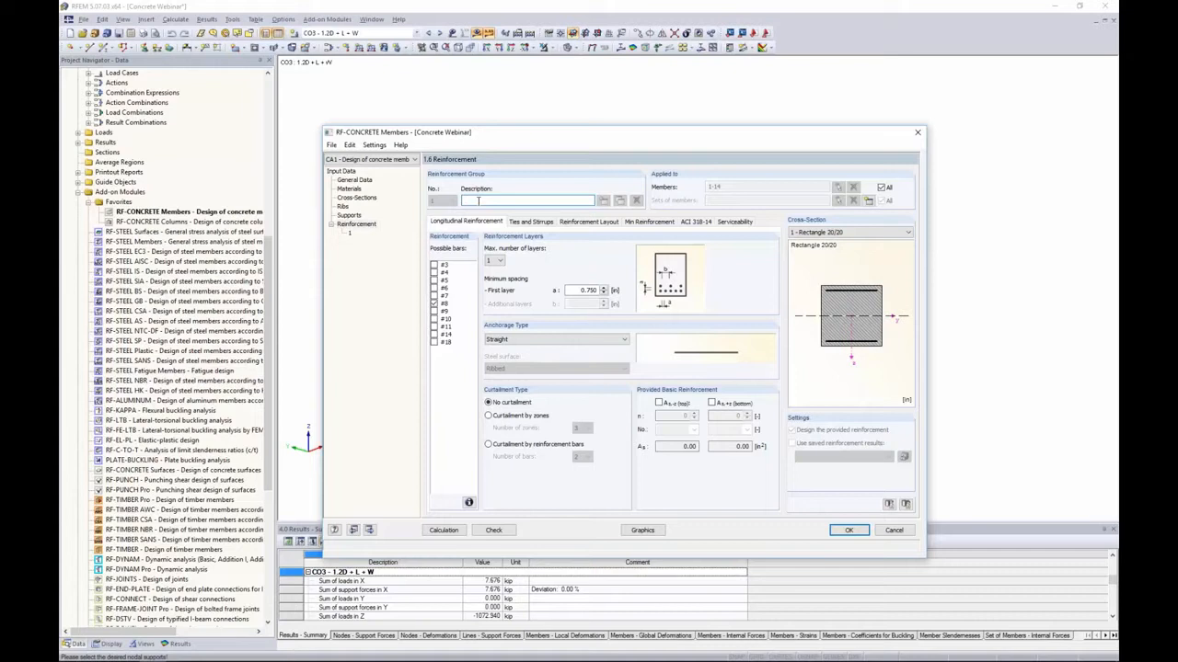
pyautogui.click(475, 199)
pyautogui.click(882, 188)
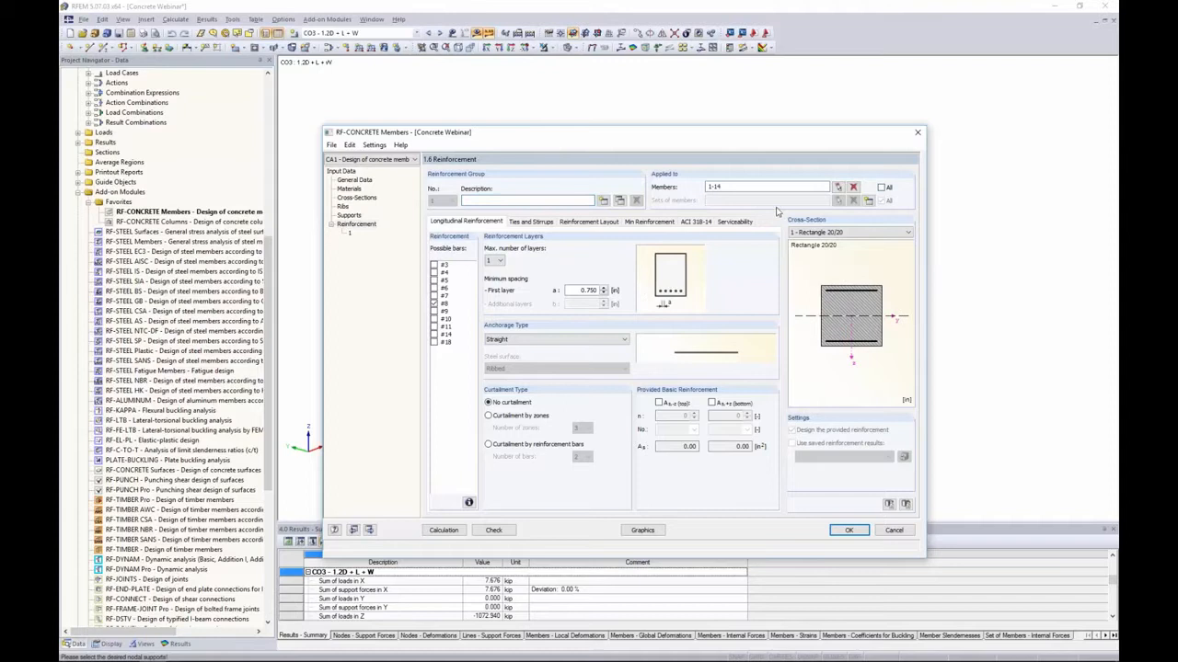
pyautogui.click(853, 187)
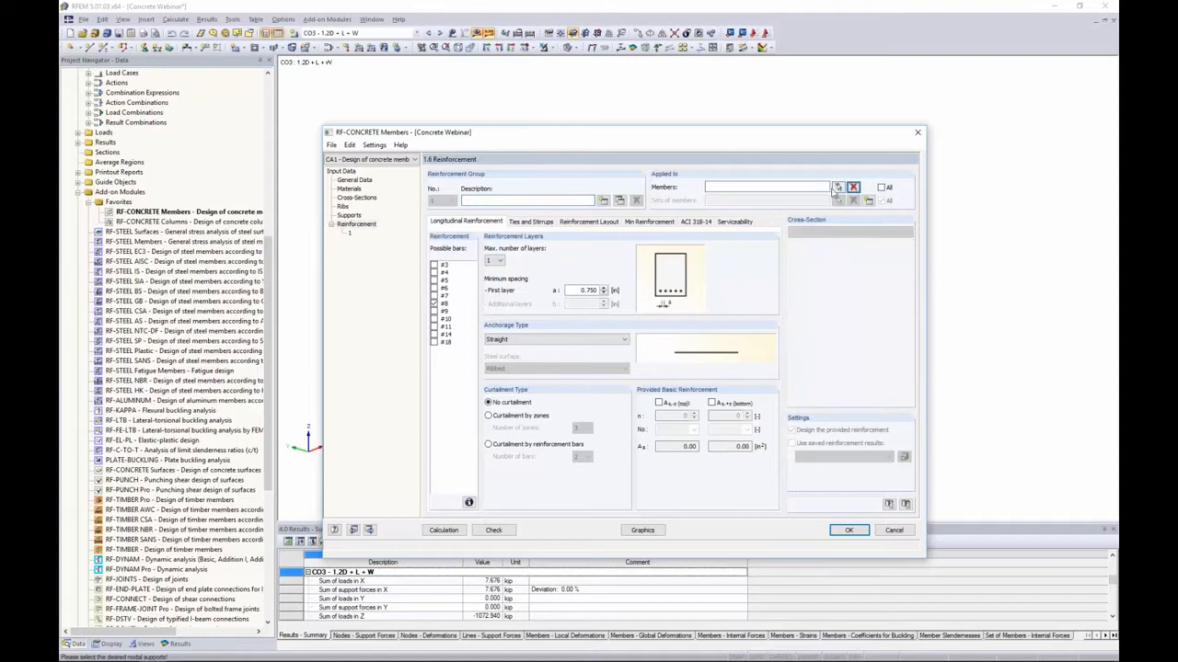
pyautogui.click(838, 188)
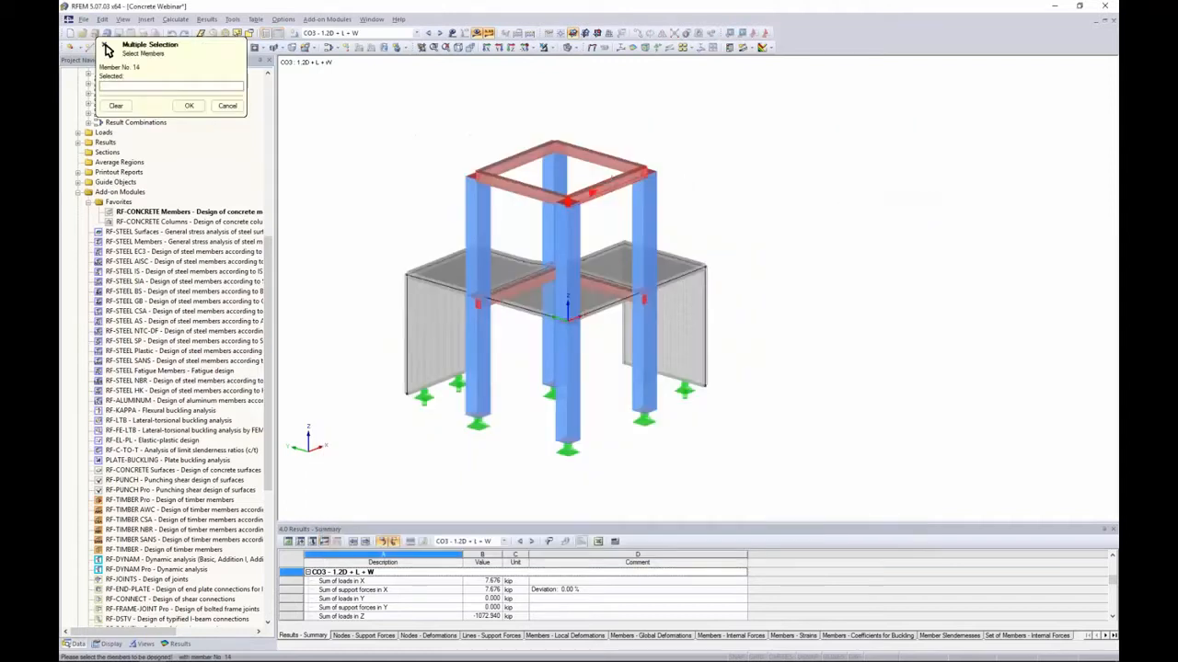
pyautogui.click(189, 105)
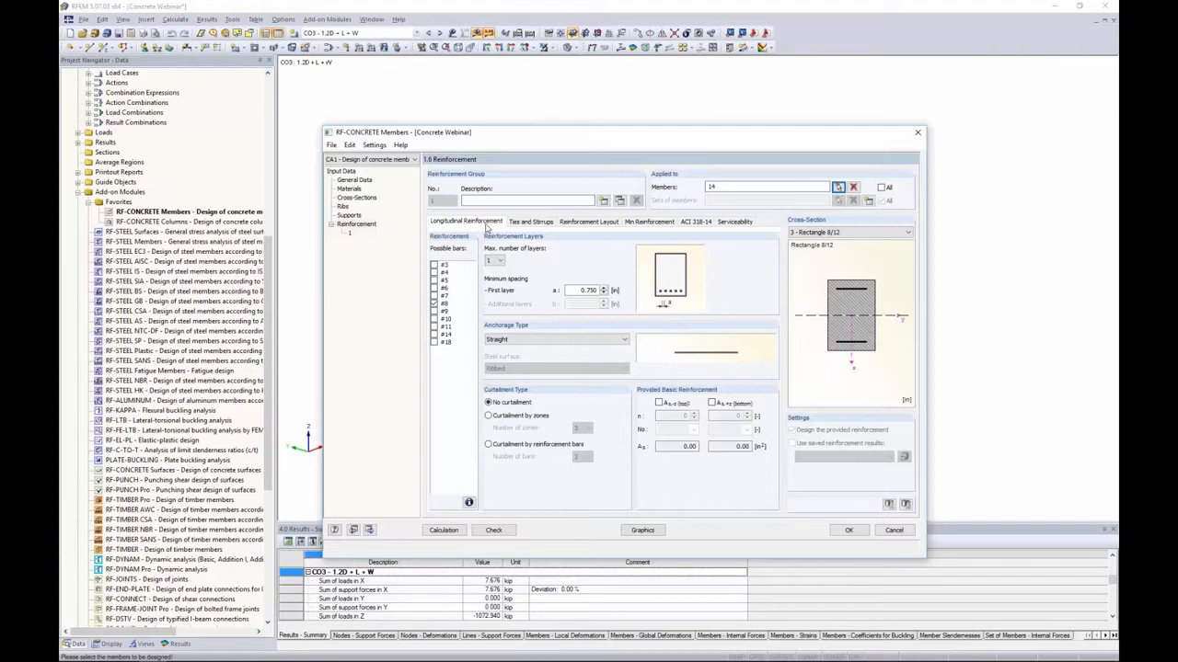
# Step: Allow #5, #6 and #7 as the possible longitudinal bars, excluding #8
pyautogui.click(434, 281)
pyautogui.click(433, 288)
# Step: Try a maximum of two longitudinal reinforcement layers, restoring a single layer
pyautogui.click(501, 263)
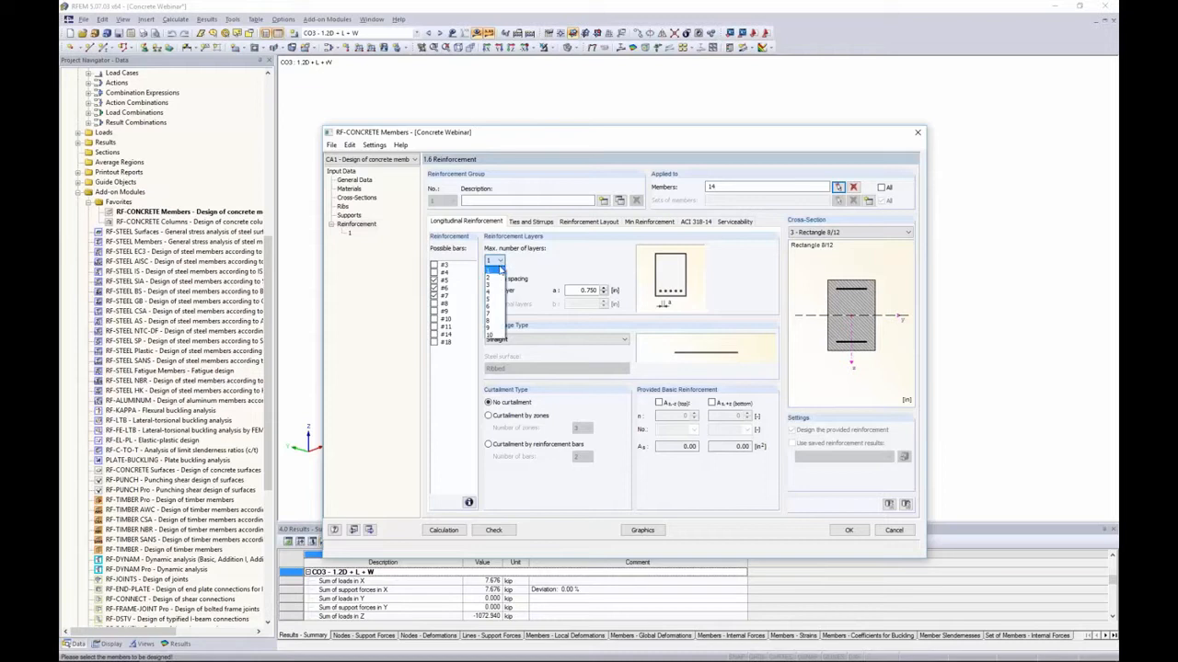
pyautogui.click(493, 277)
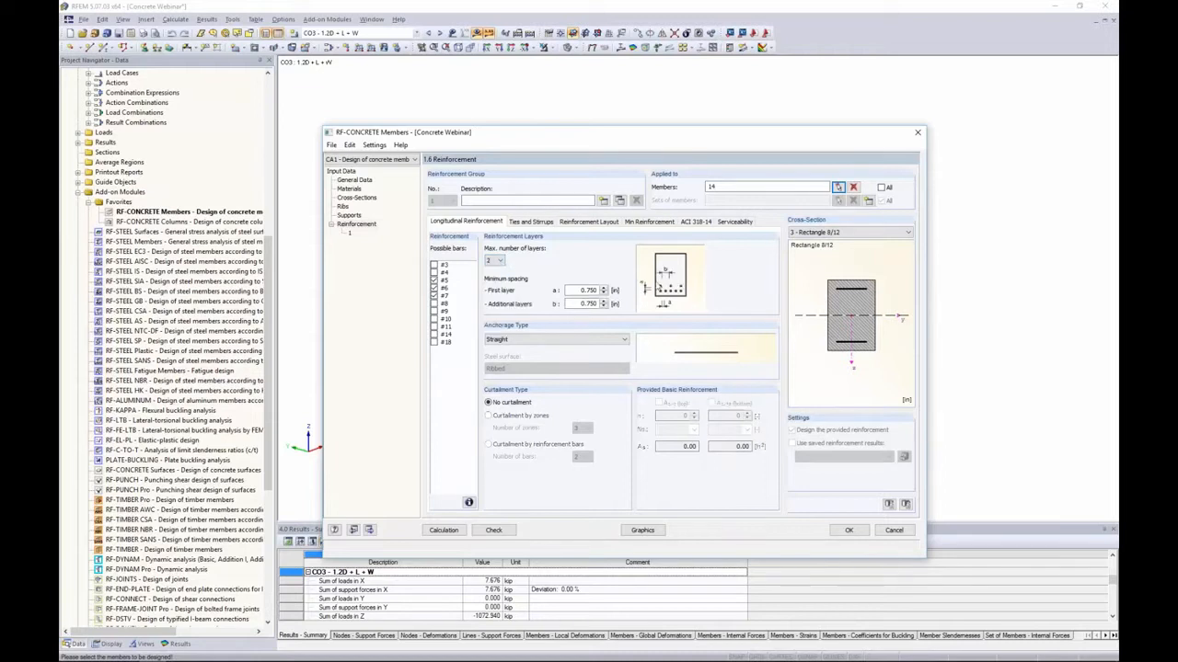
pyautogui.click(500, 263)
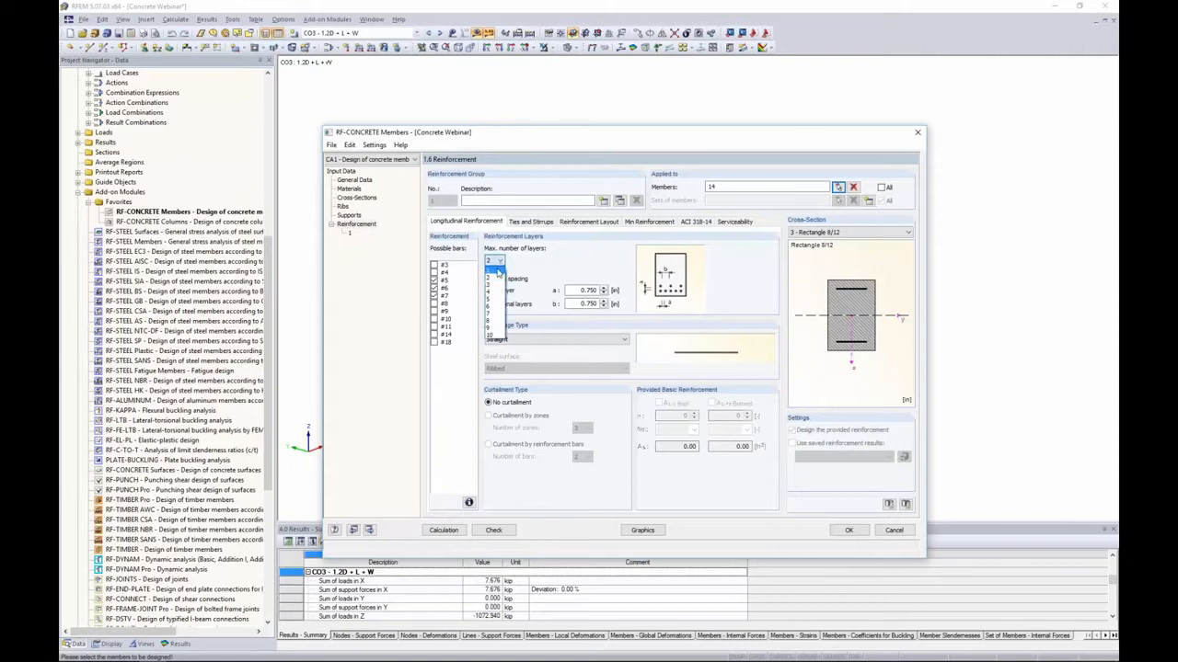
pyautogui.click(497, 271)
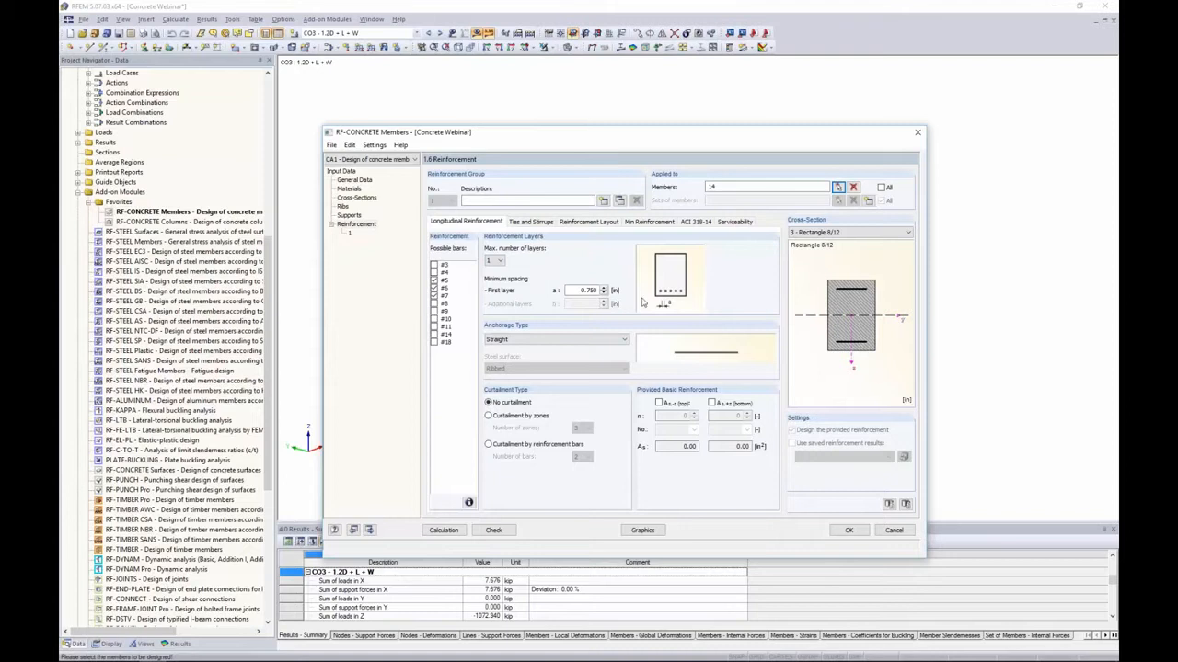
# Step: Set the minimum spacing of the first reinforcement layer to 1.0 in
pyautogui.doubleClick(576, 291)
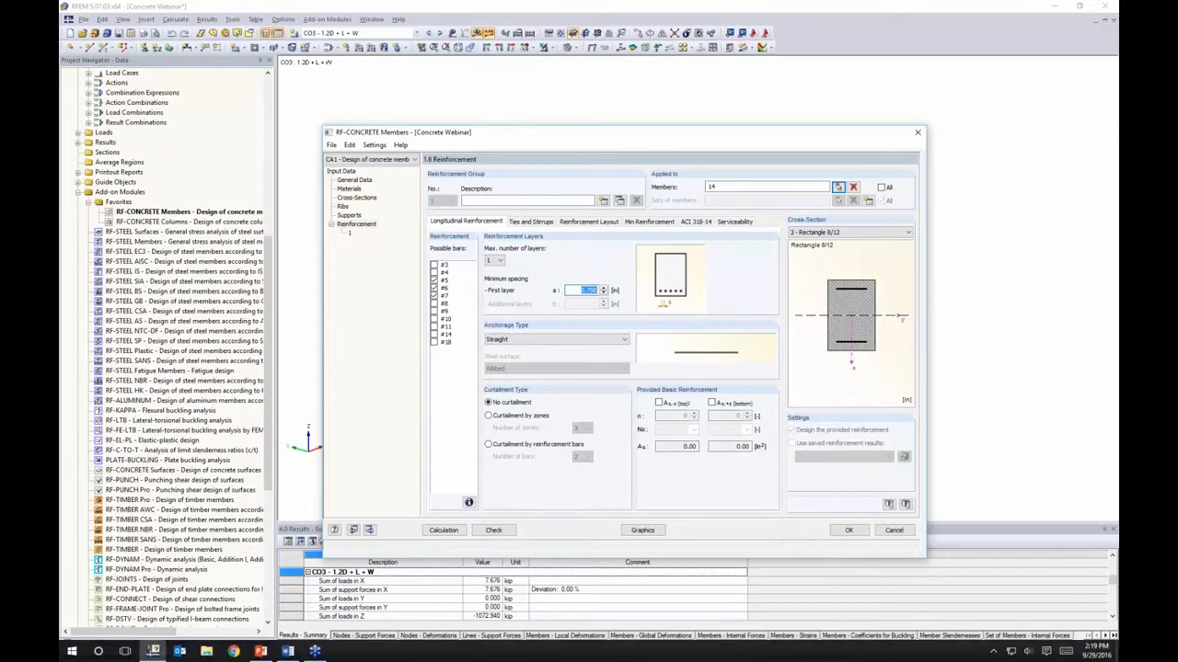
pyautogui.hotkey('alt', 'Tab')
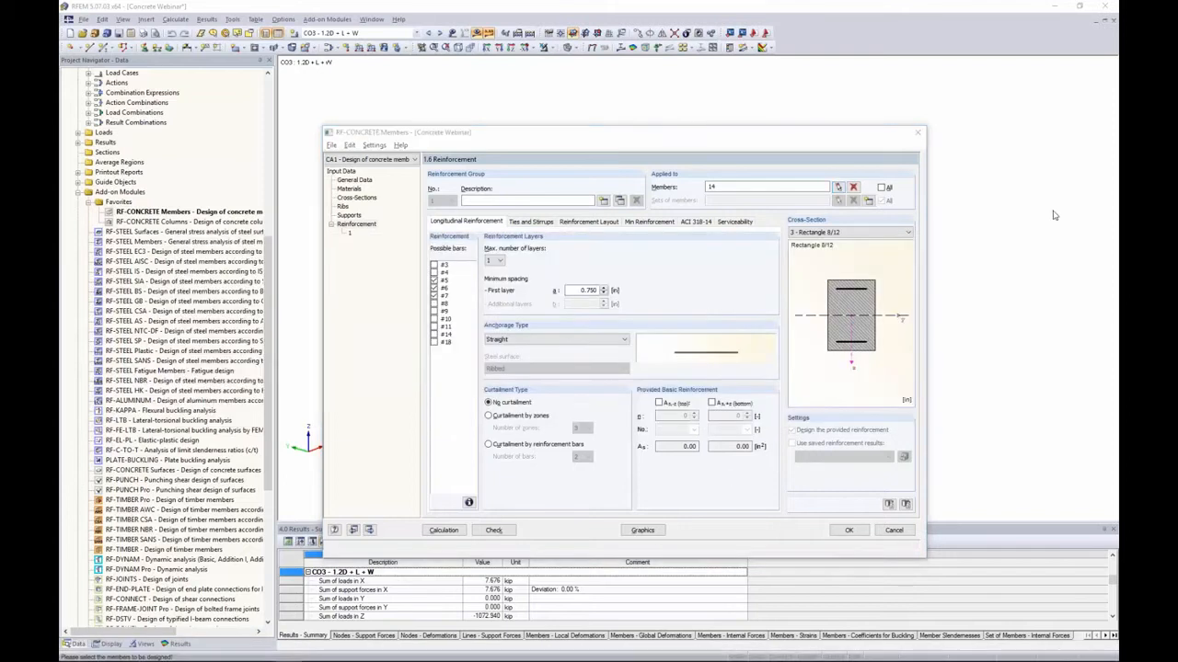
pyautogui.hotkey('alt', 'Tab')
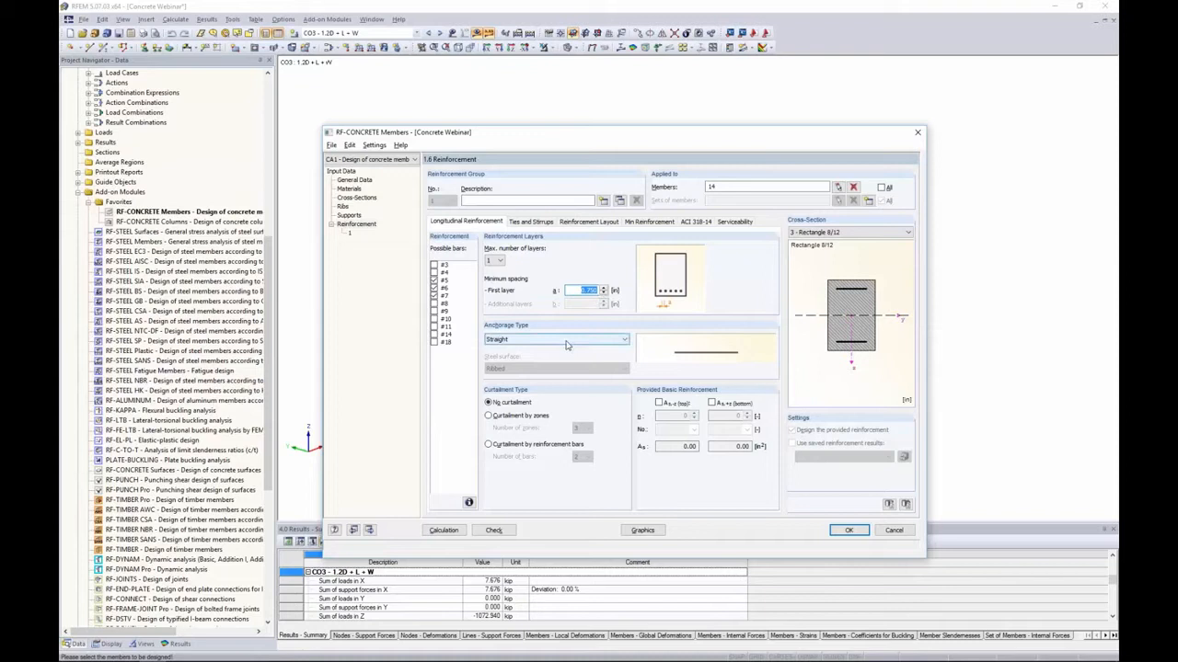
pyautogui.write('1')
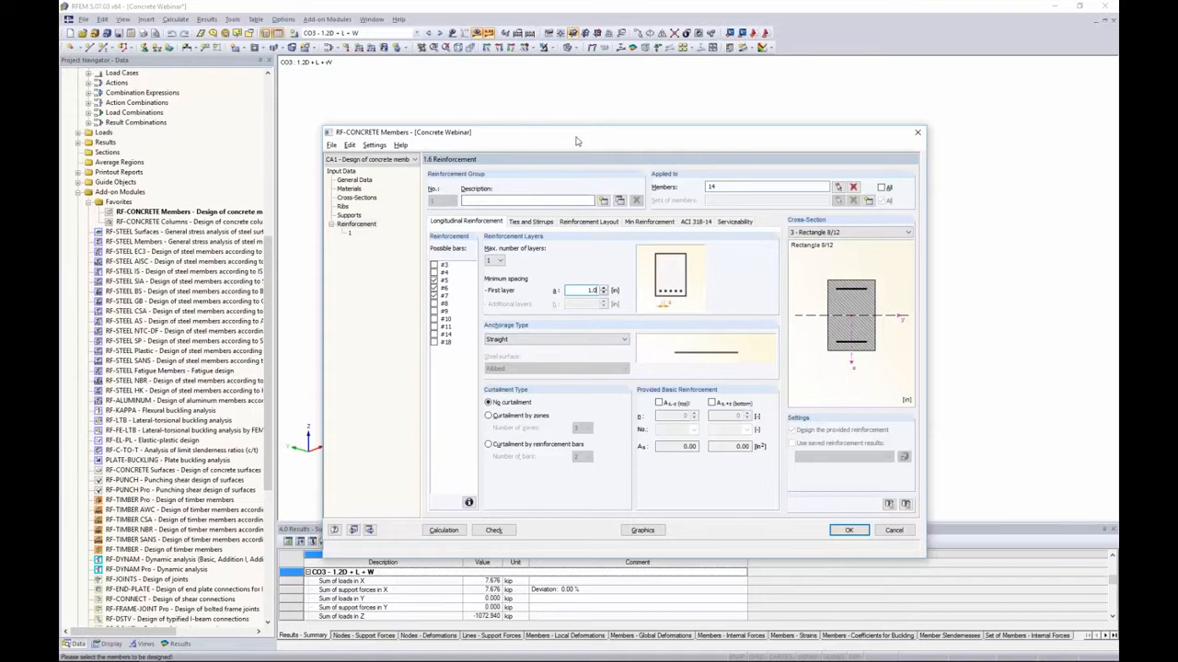
# Step: Compare the Hook, Bend and Straight with transverse bar anchorage types for the longitudinal bars, restoring Straight
pyautogui.moveTo(577, 141); pyautogui.dragTo(558, 107)
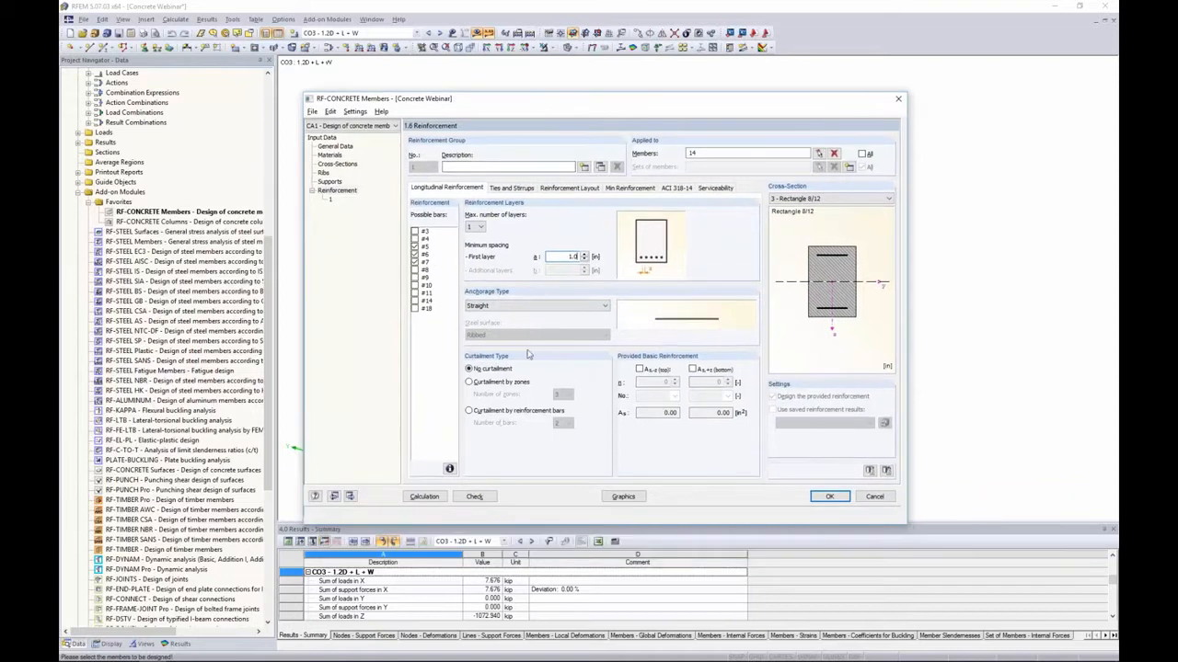
pyautogui.click(520, 310)
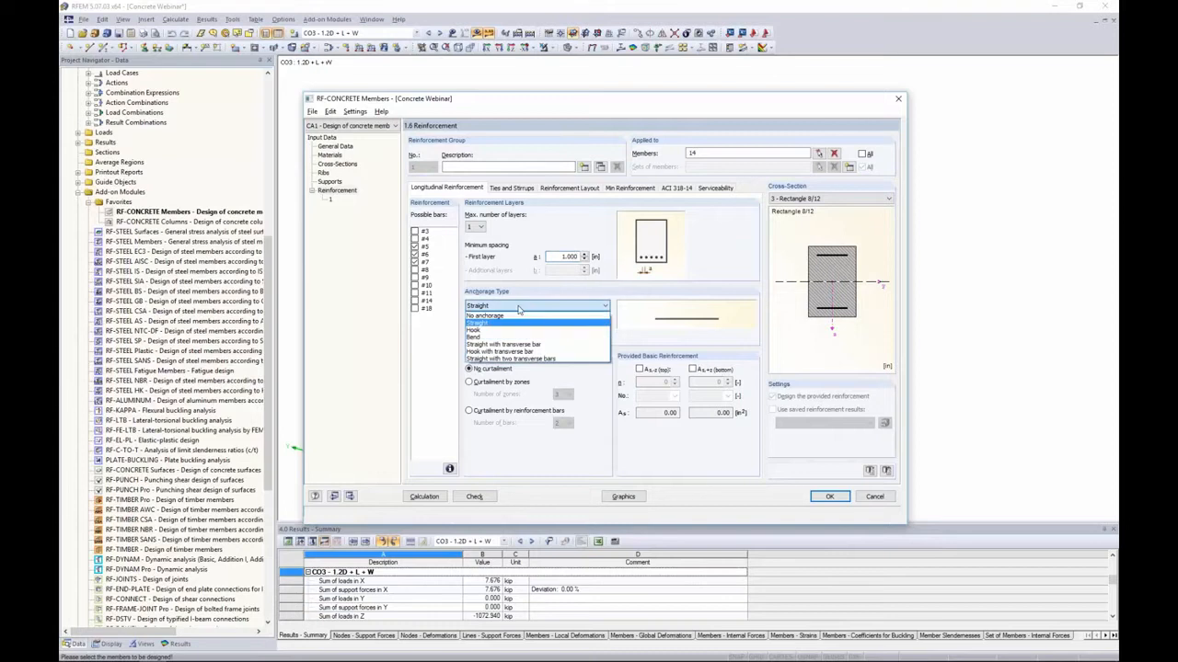
pyautogui.click(504, 330)
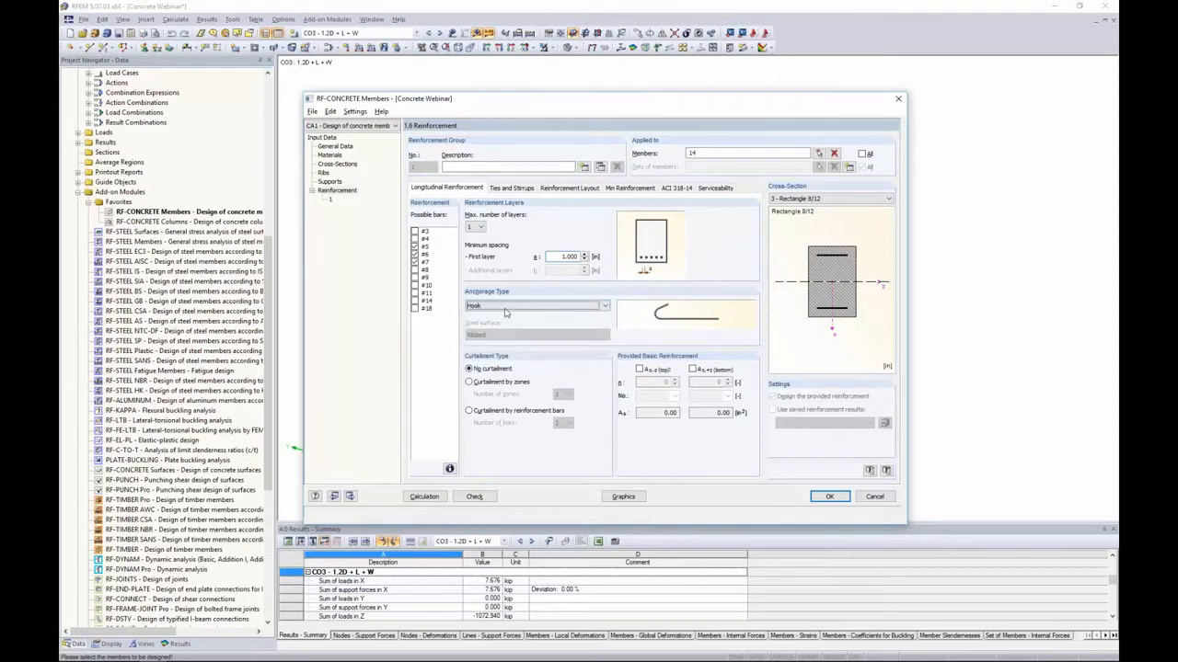
pyautogui.click(506, 306)
pyautogui.click(504, 337)
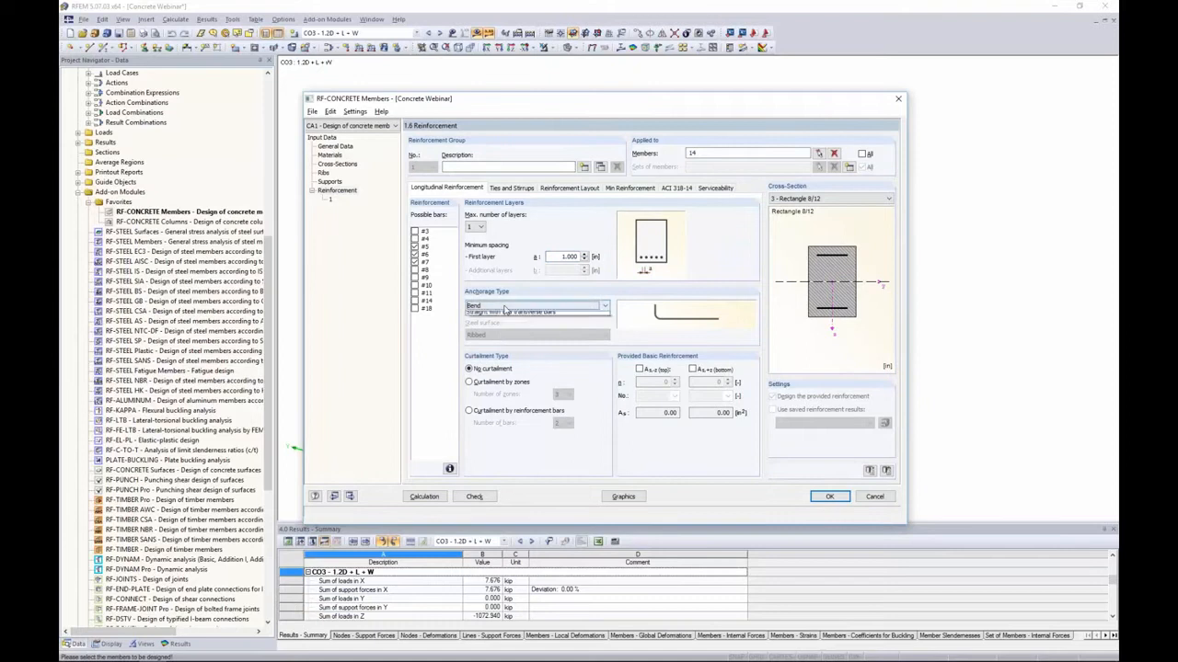
pyautogui.click(504, 306)
pyautogui.click(505, 344)
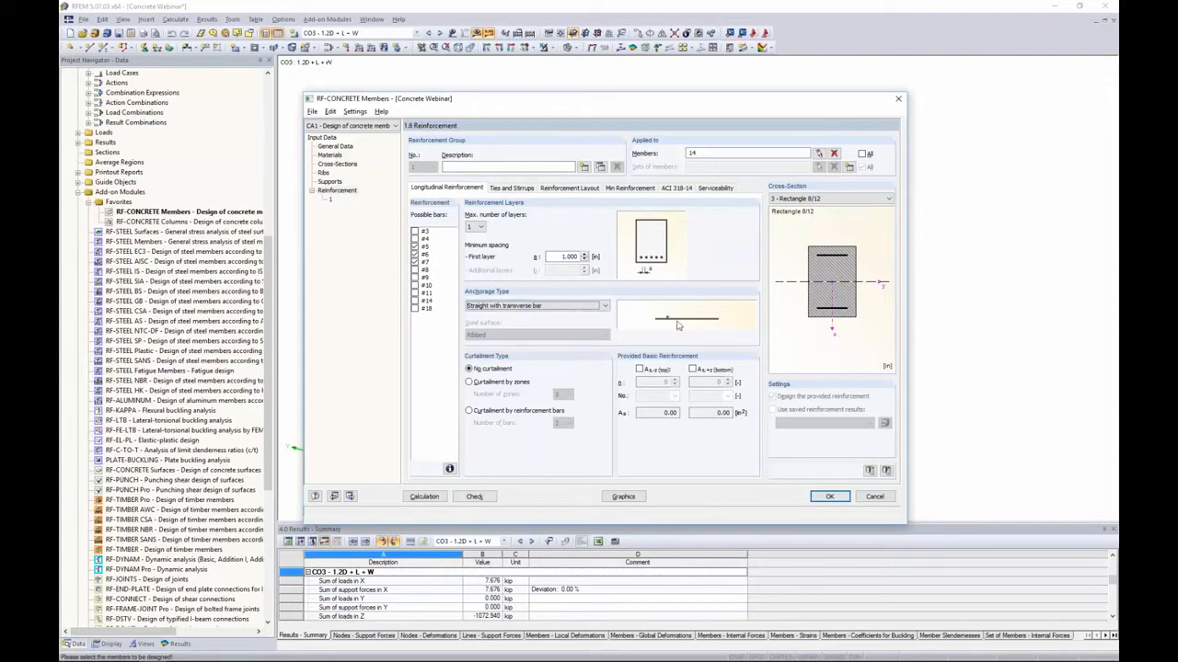
pyautogui.click(603, 306)
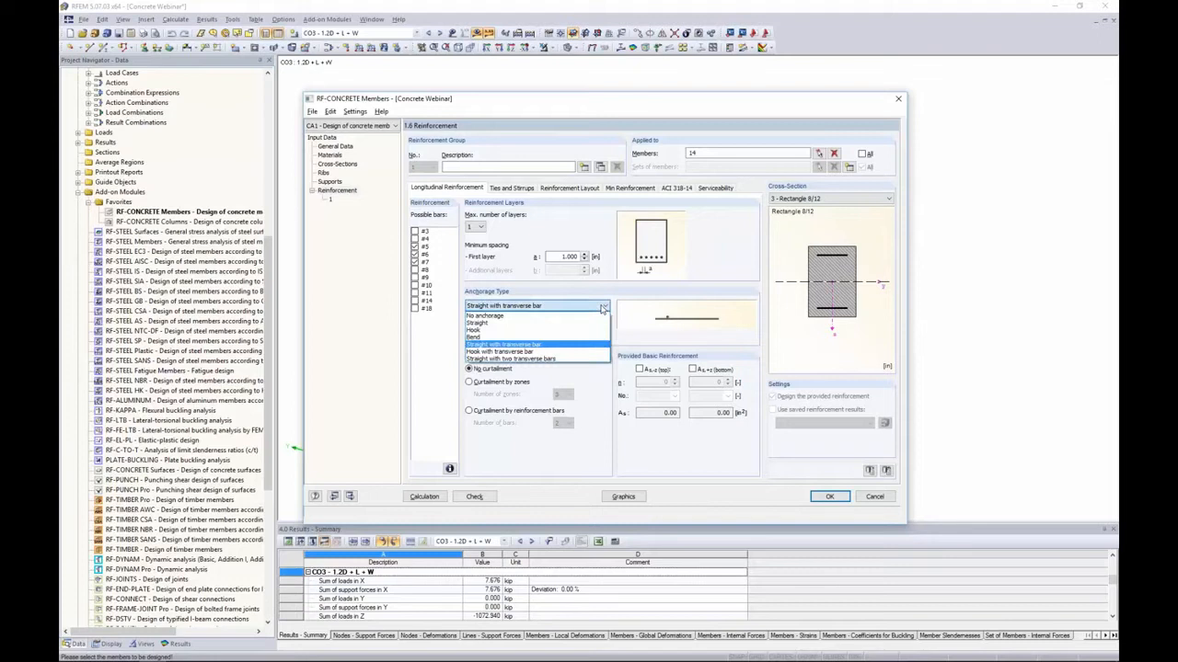
pyautogui.click(583, 330)
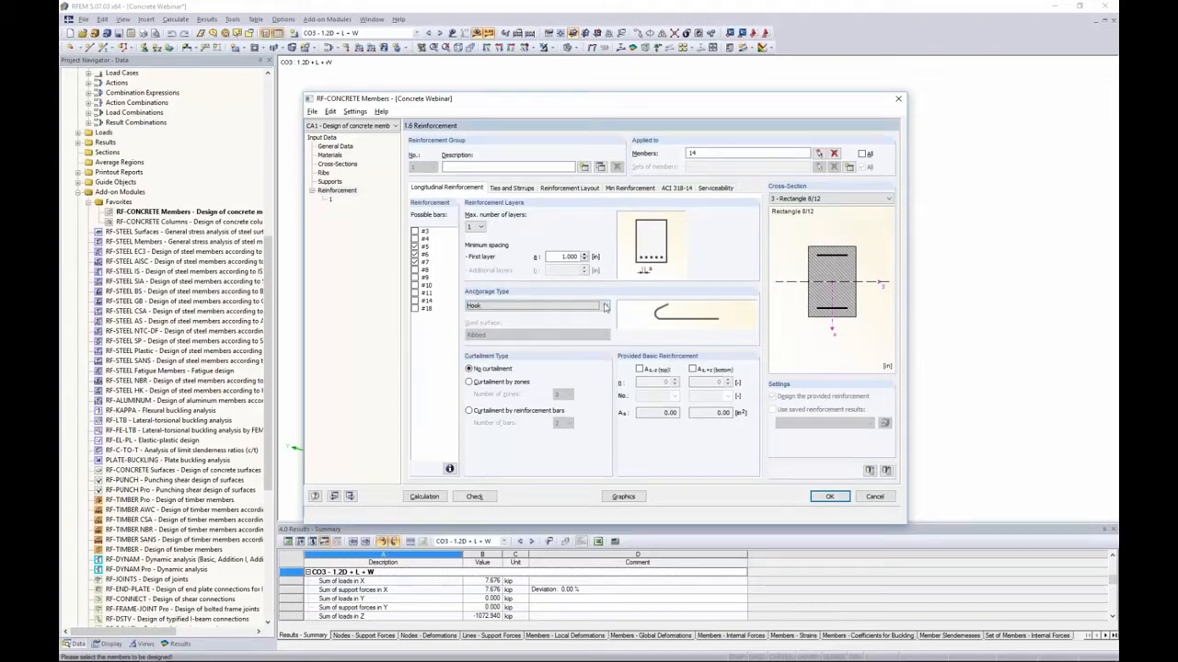
pyautogui.click(606, 306)
pyautogui.click(589, 329)
pyautogui.hotkey('alt', 'Tab')
pyautogui.hotkey('alt', 'Tab')
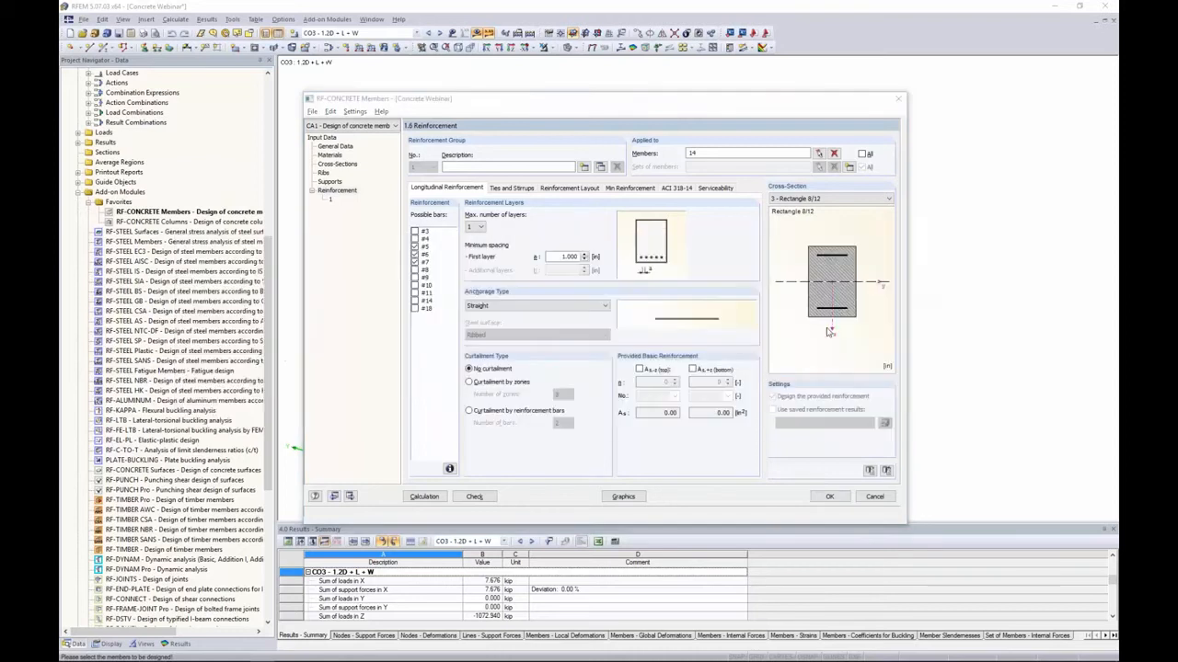
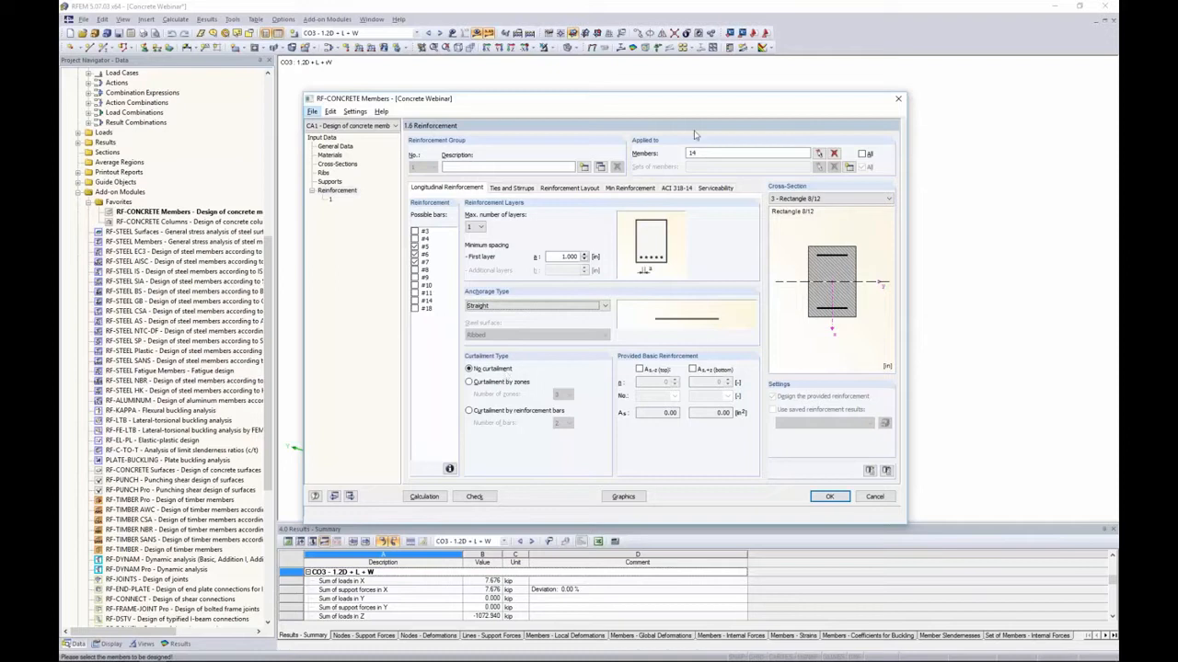
# Step: Compare curtailment by zones and by reinforcement bars, consulting the Anchorage & Curtailment slide in PowerPoint, and restore no curtailment
pyautogui.click(471, 383)
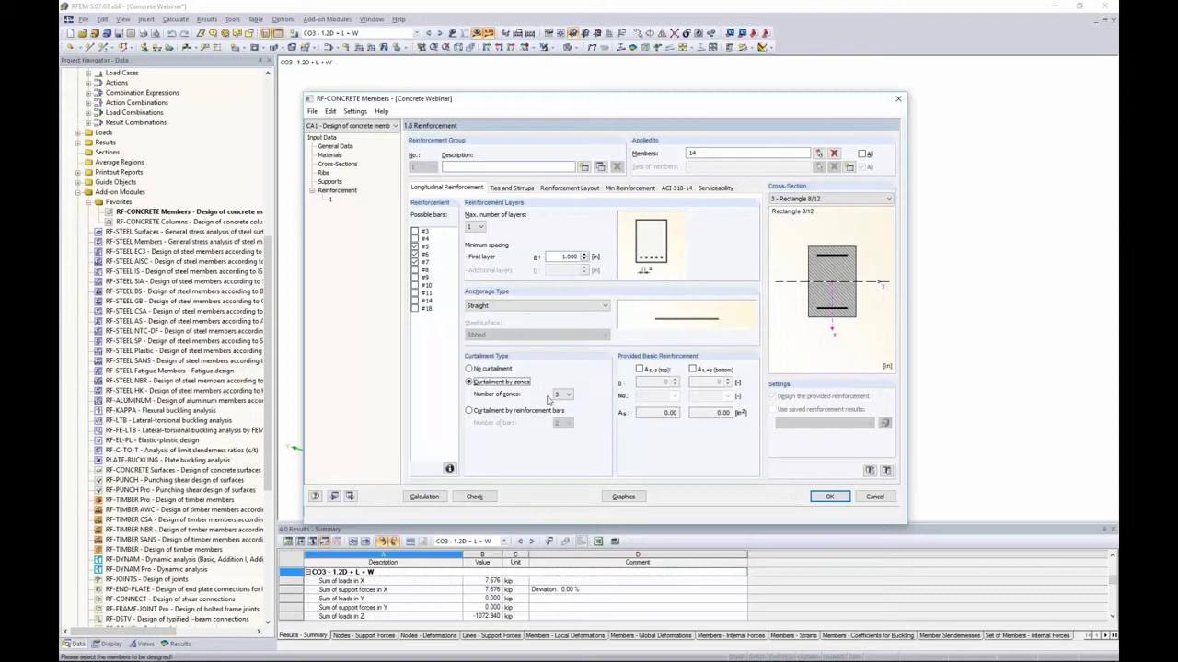
pyautogui.click(470, 410)
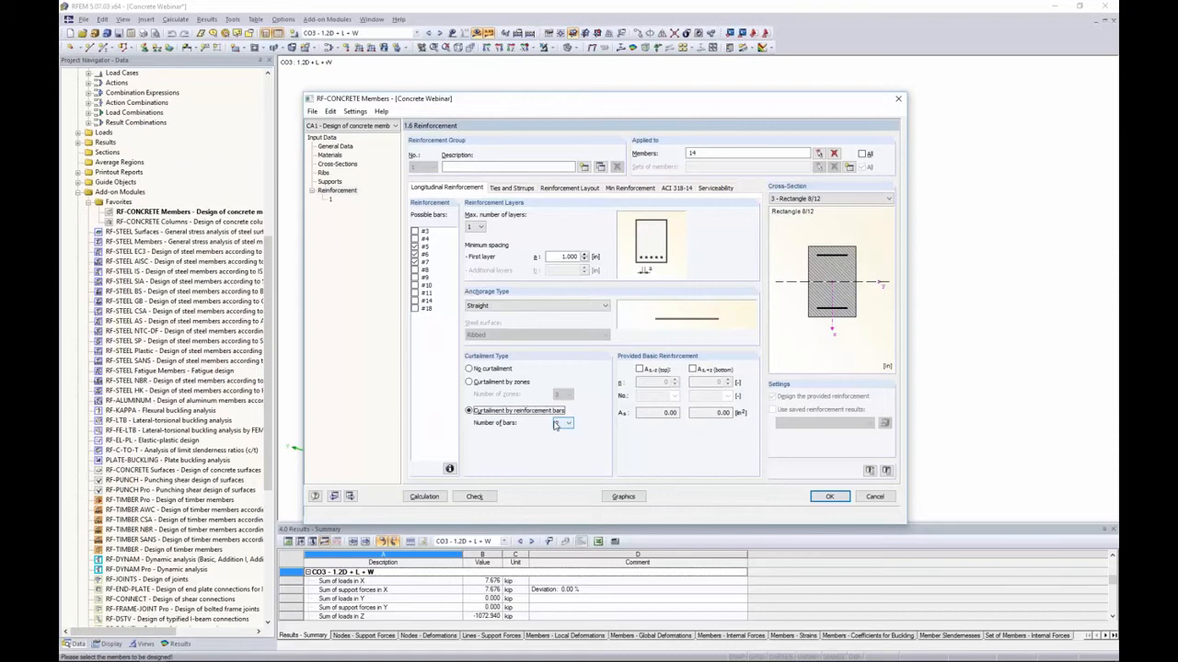
pyautogui.hotkey('alt', 'Tab')
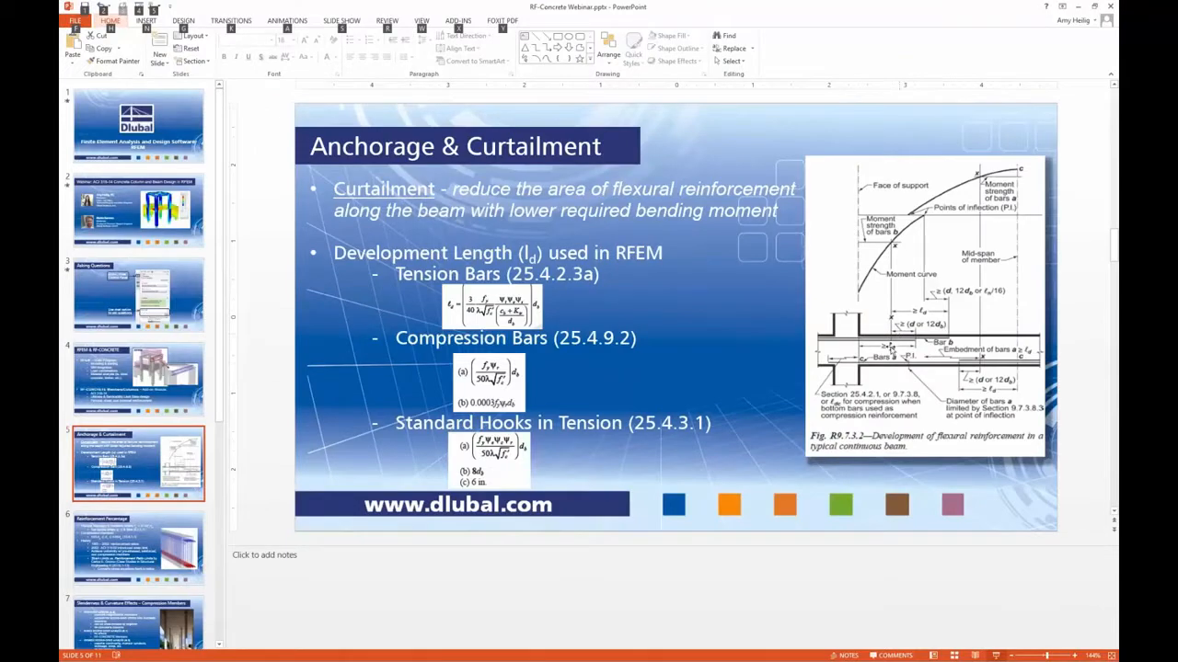
pyautogui.click(994, 655)
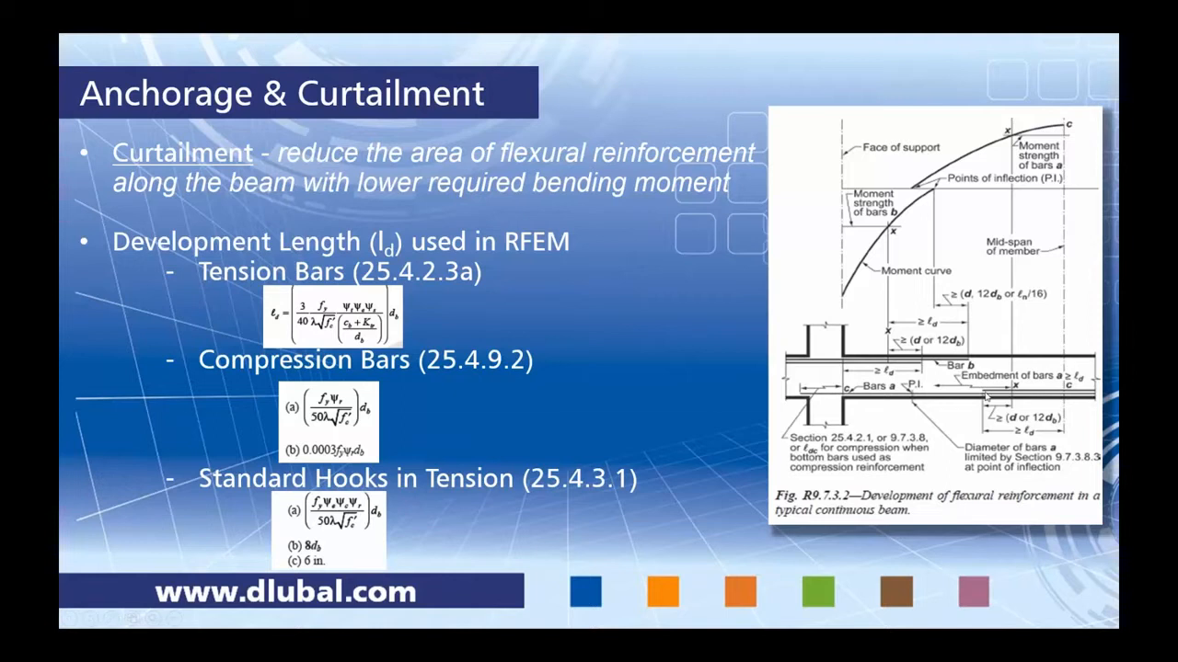
pyautogui.hotkey('alt', 'Tab')
pyautogui.click(714, 314)
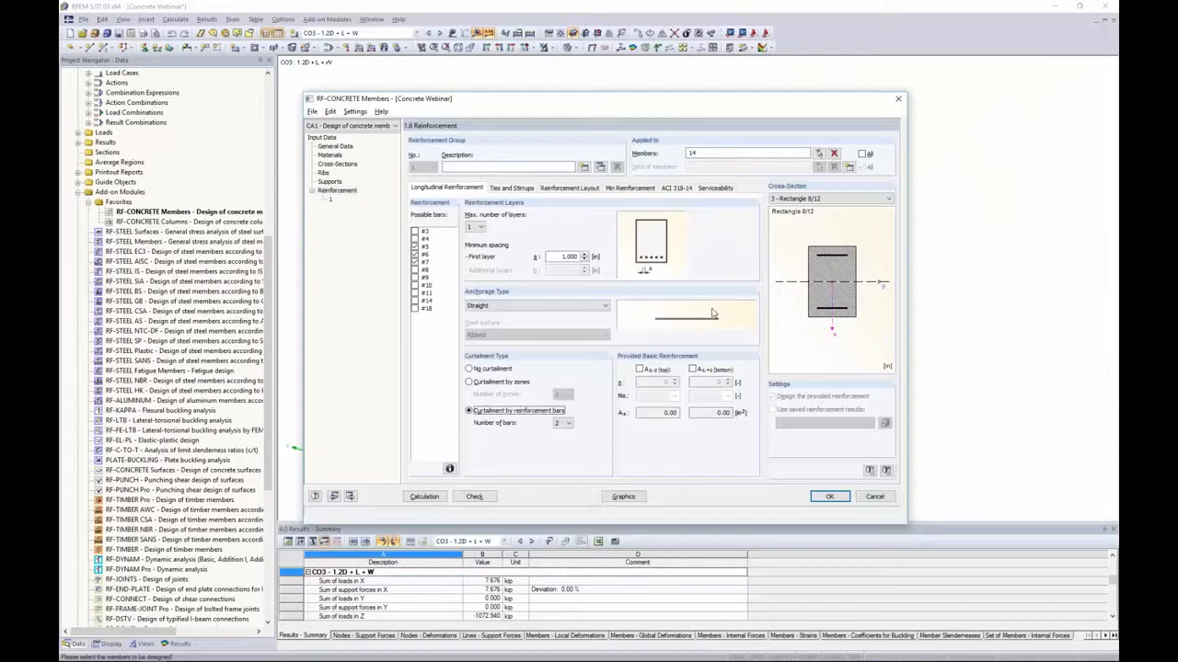
pyautogui.click(477, 370)
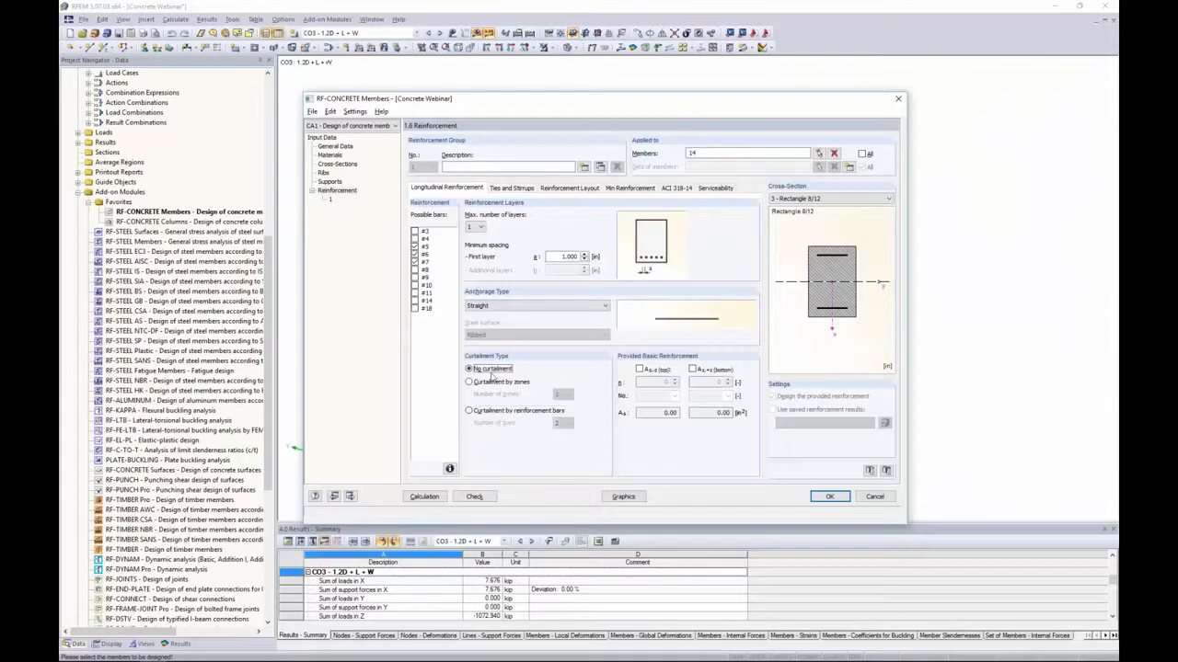
# Step: Try two No. 4 bars as the provided basic top reinforcement, and disable that option again
pyautogui.click(646, 370)
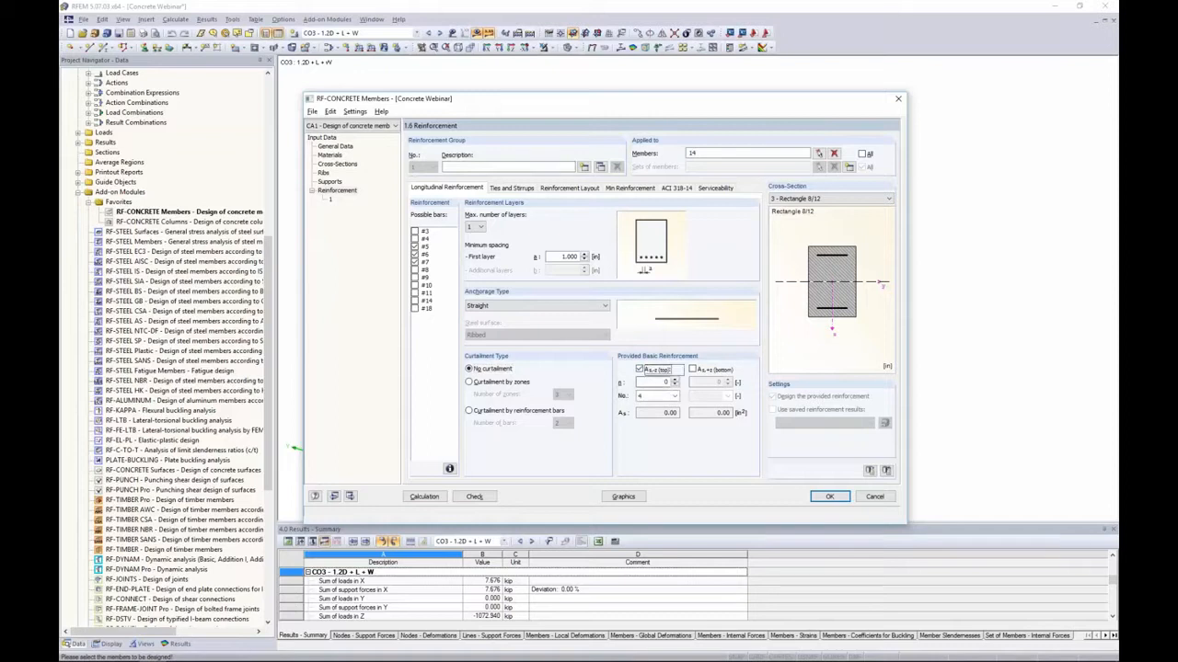
pyautogui.click(675, 395)
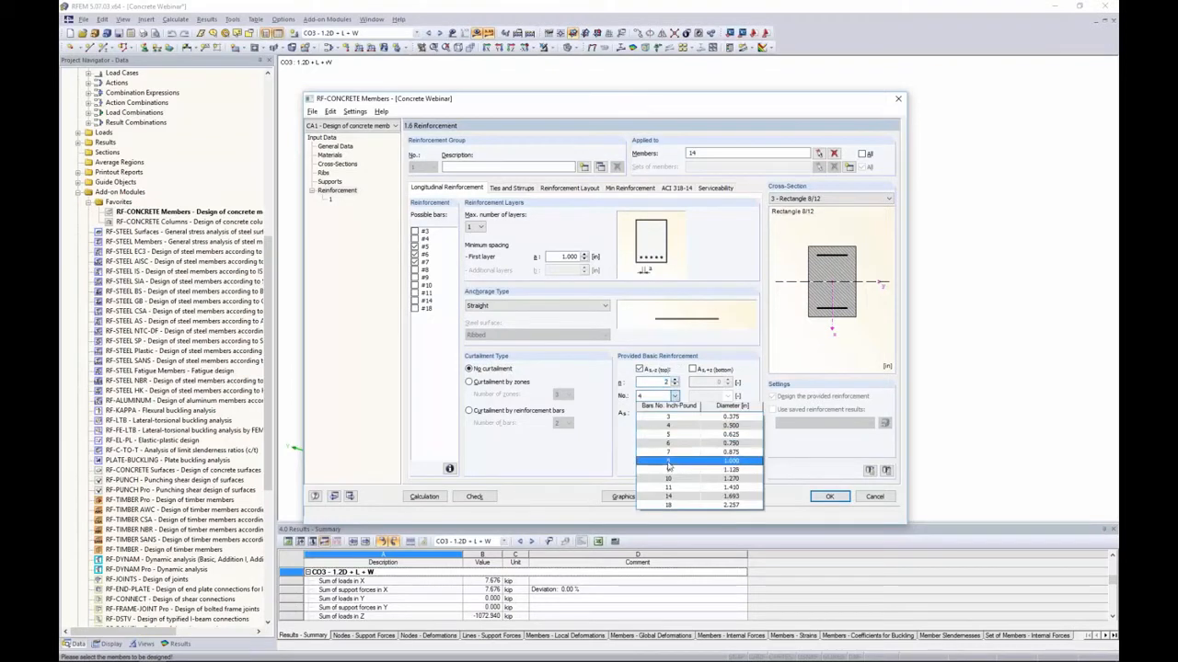
pyautogui.click(628, 442)
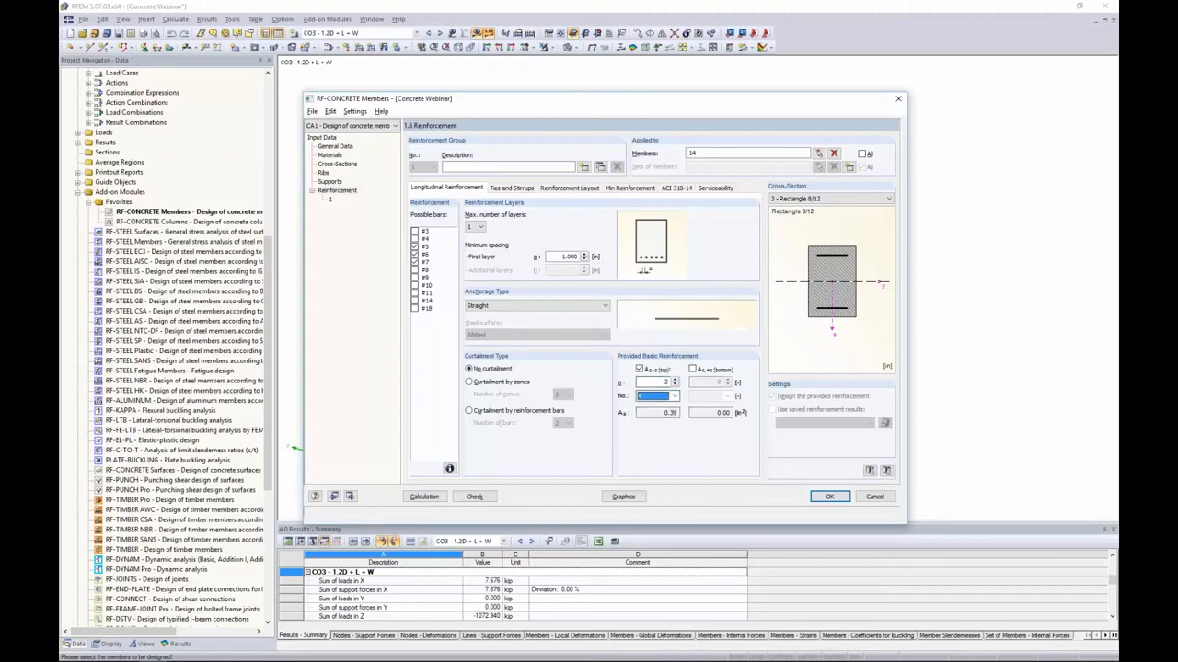
pyautogui.click(640, 369)
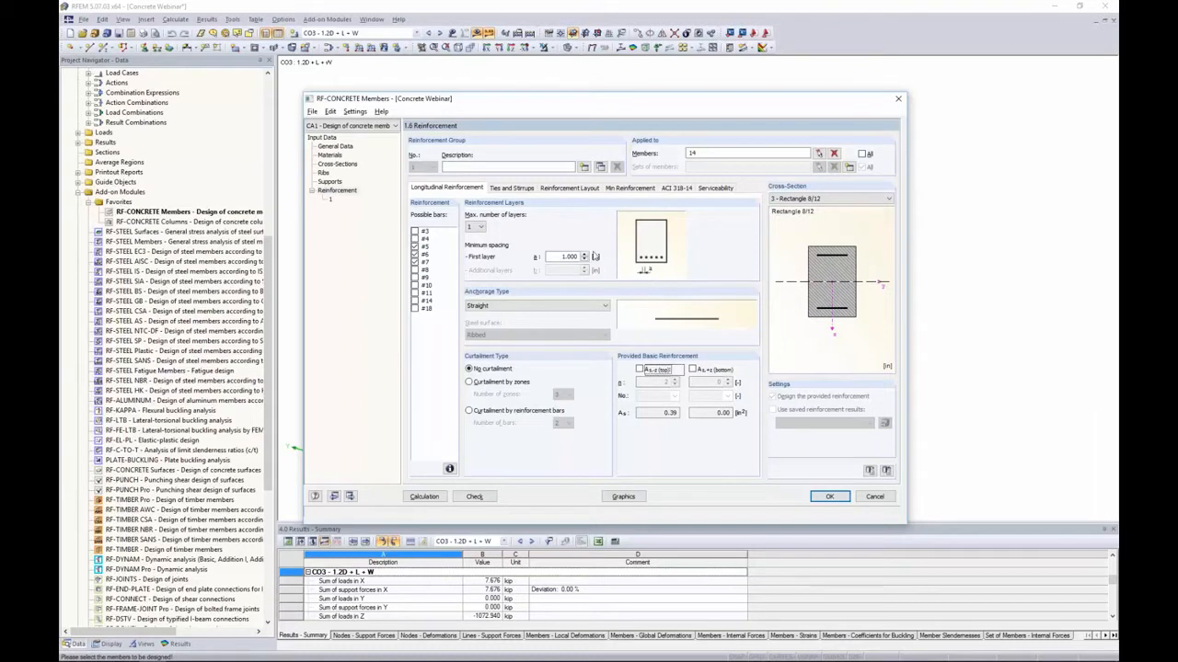
# Step: Allow #4 bars in addition to #3 for the ties and stirrups
pyautogui.click(511, 188)
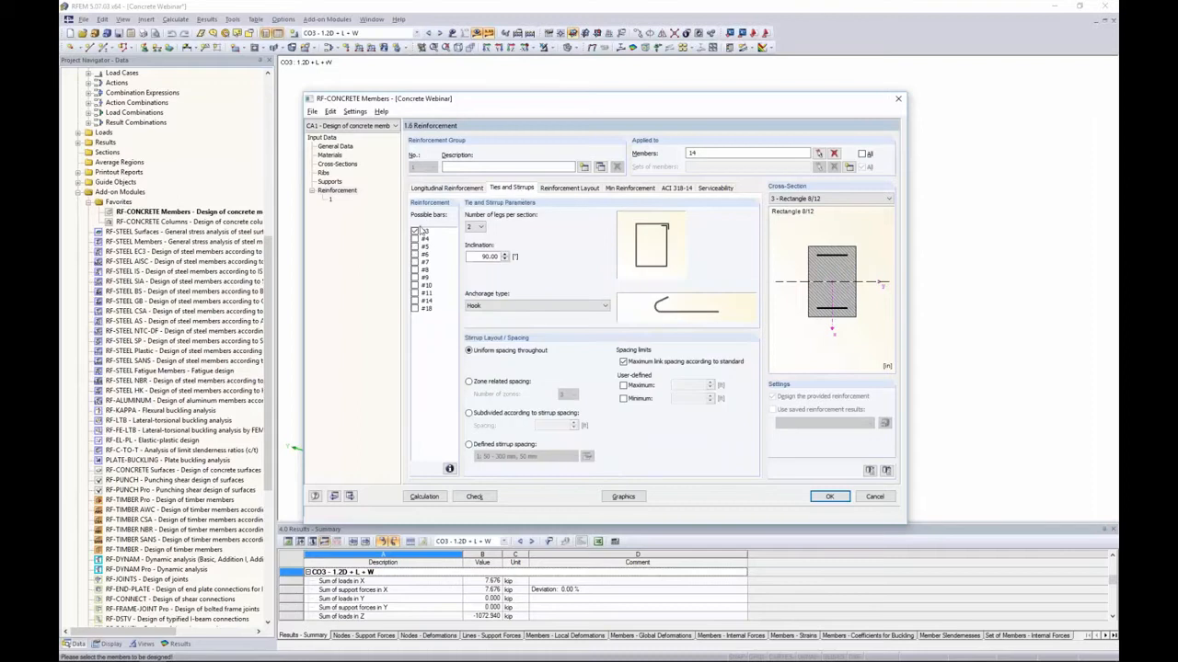
pyautogui.click(415, 238)
# Step: Compare three and four stirrup legs per section, restoring two legs
pyautogui.click(480, 227)
pyautogui.click(473, 243)
pyautogui.click(476, 226)
pyautogui.click(475, 249)
pyautogui.click(477, 226)
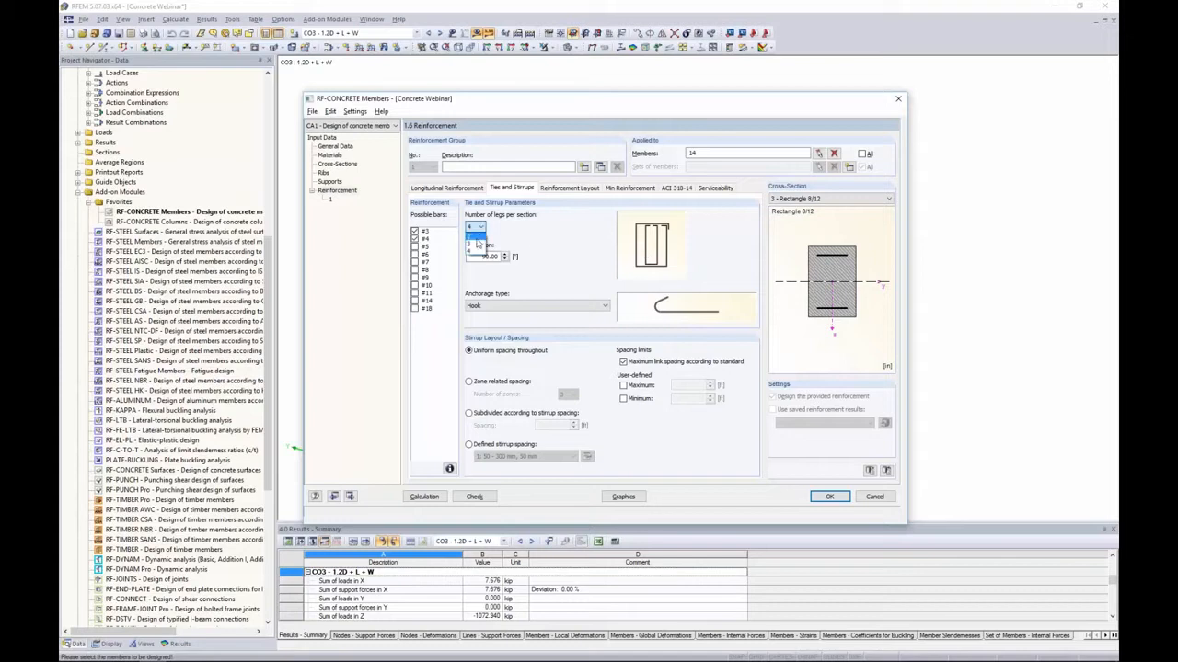
pyautogui.click(475, 236)
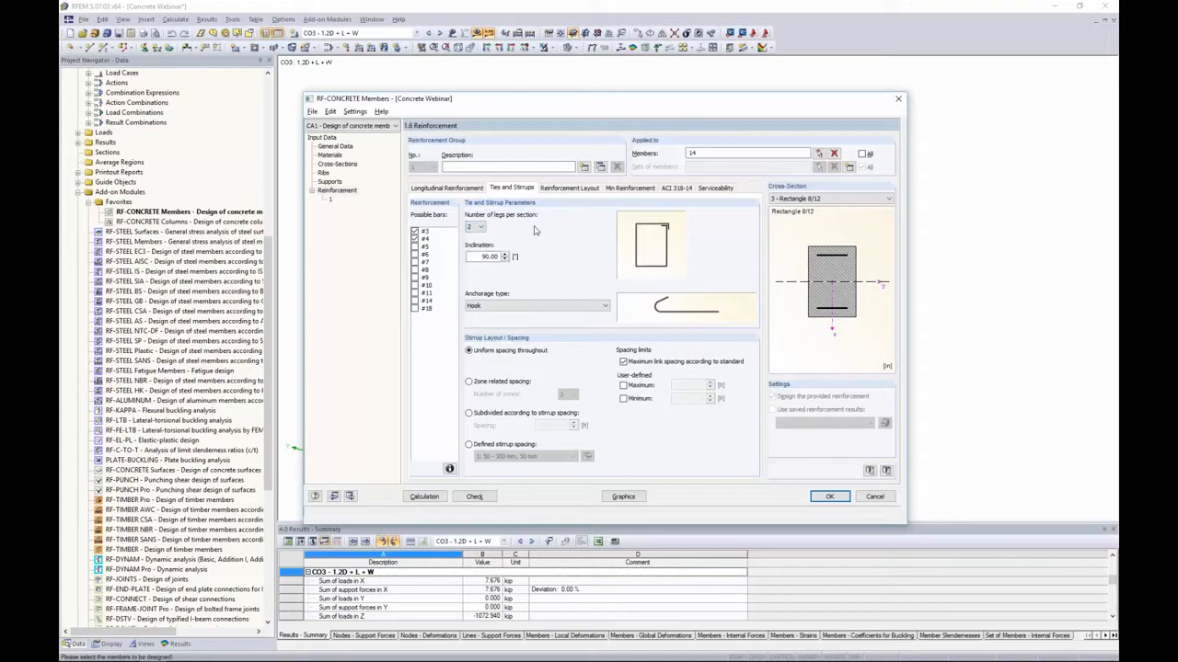
# Step: Compare the Bend and Straight with transverse bar anchorage types for the stirrups, restoring Hook
pyautogui.doubleClick(473, 258)
pyautogui.click(541, 306)
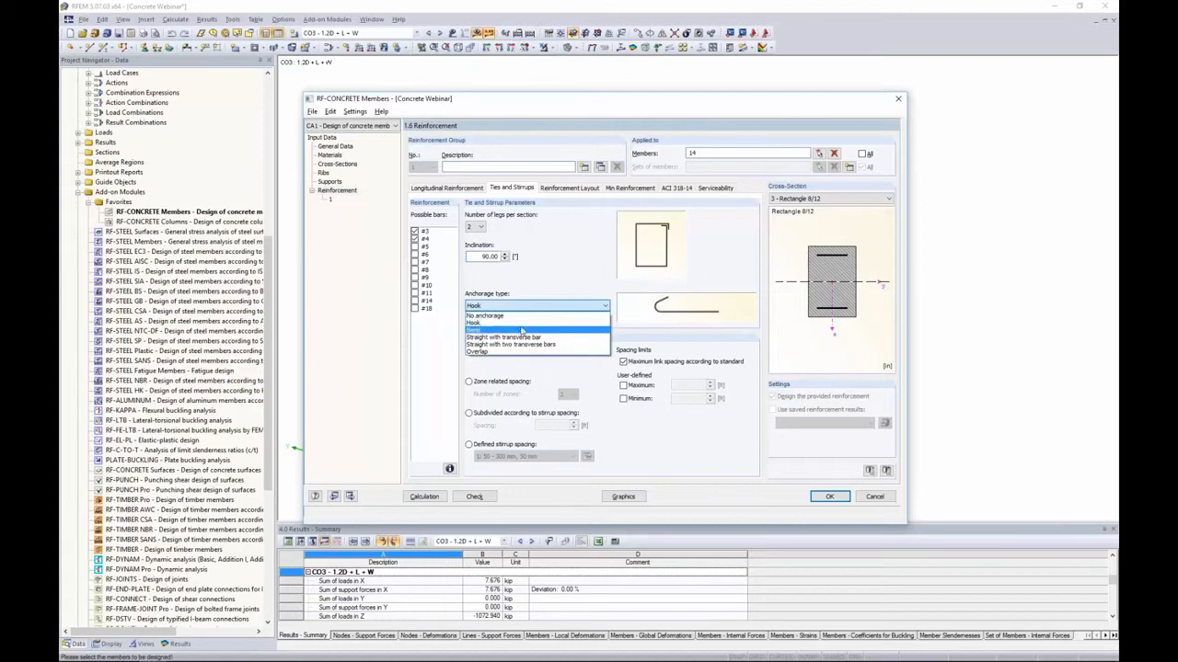
pyautogui.click(522, 330)
pyautogui.click(521, 309)
pyautogui.click(526, 350)
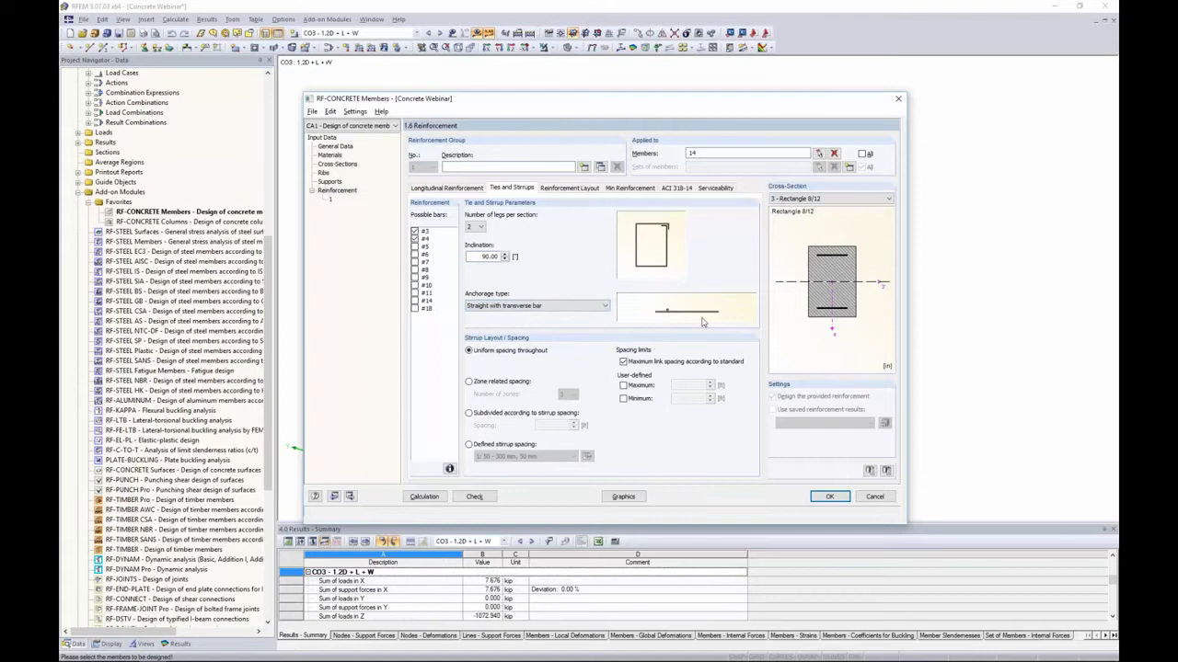
pyautogui.click(553, 309)
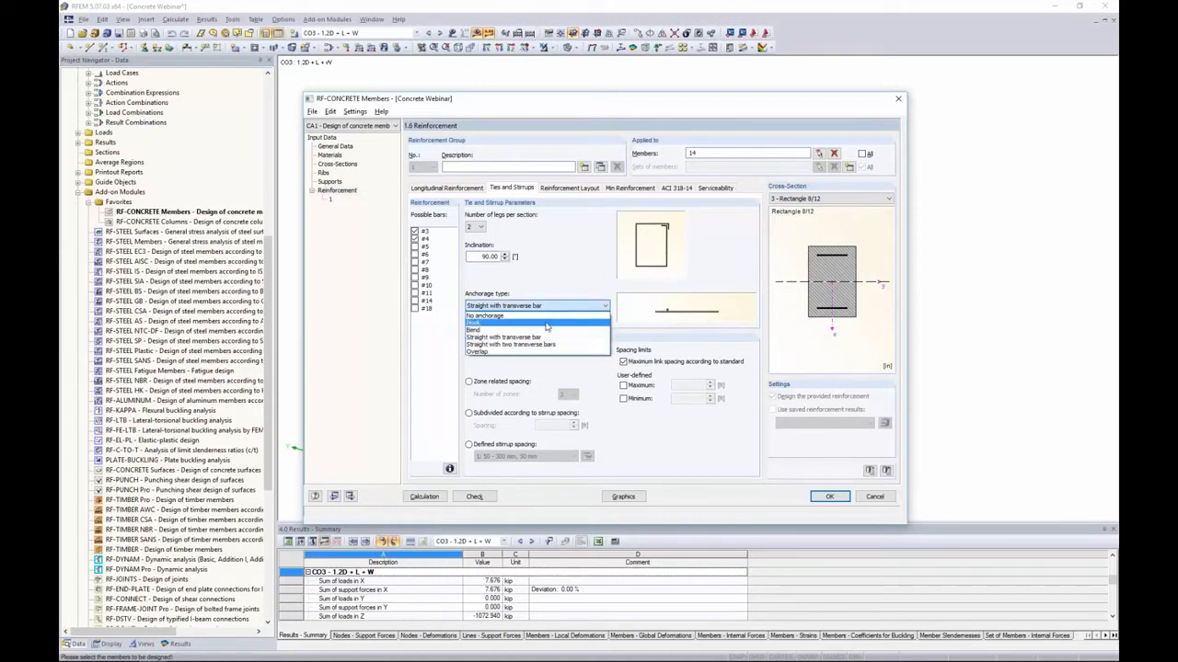
pyautogui.click(547, 323)
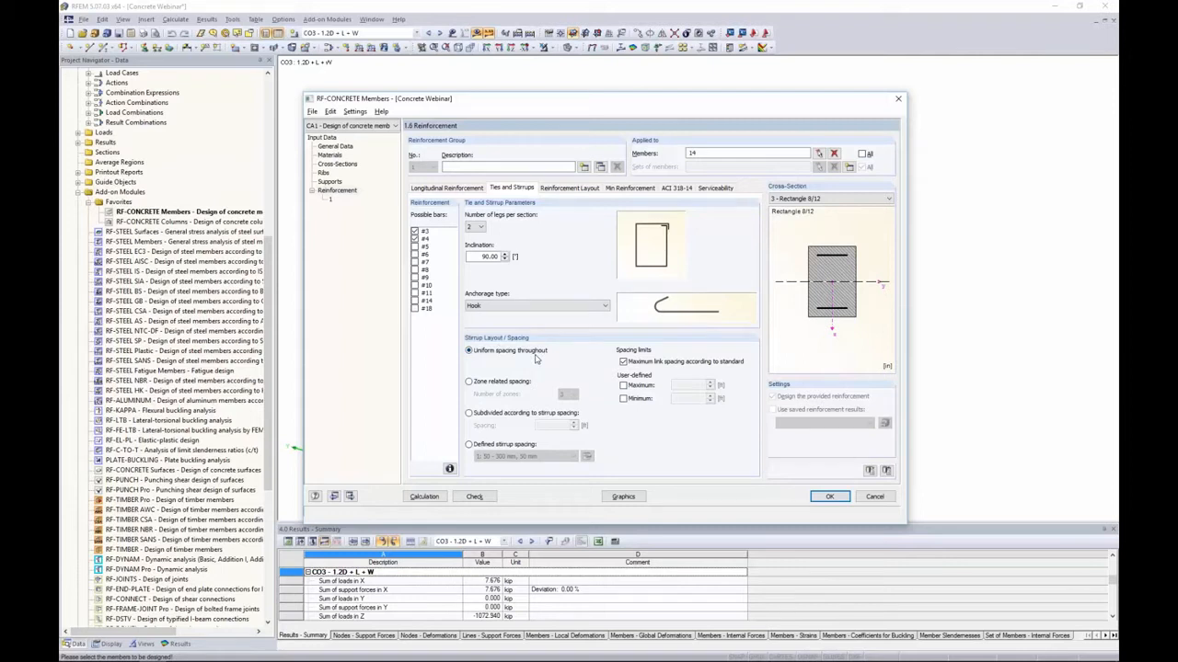
# Step: Try zone-related and subdivided stirrup spacing, restoring uniform spacing throughout
pyautogui.click(469, 381)
pyautogui.click(469, 414)
pyautogui.click(469, 351)
# Step: Try the user-defined minimum and maximum stirrup spacing limits, and disable both again
pyautogui.click(624, 399)
pyautogui.click(624, 386)
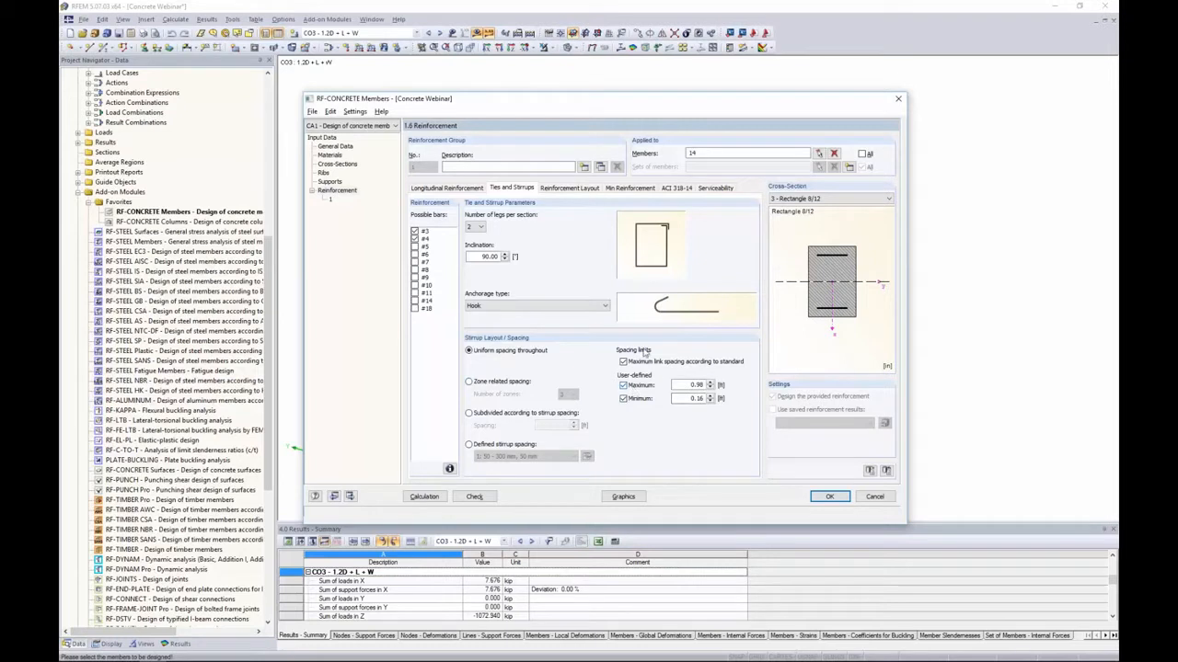
pyautogui.click(623, 385)
pyautogui.click(624, 398)
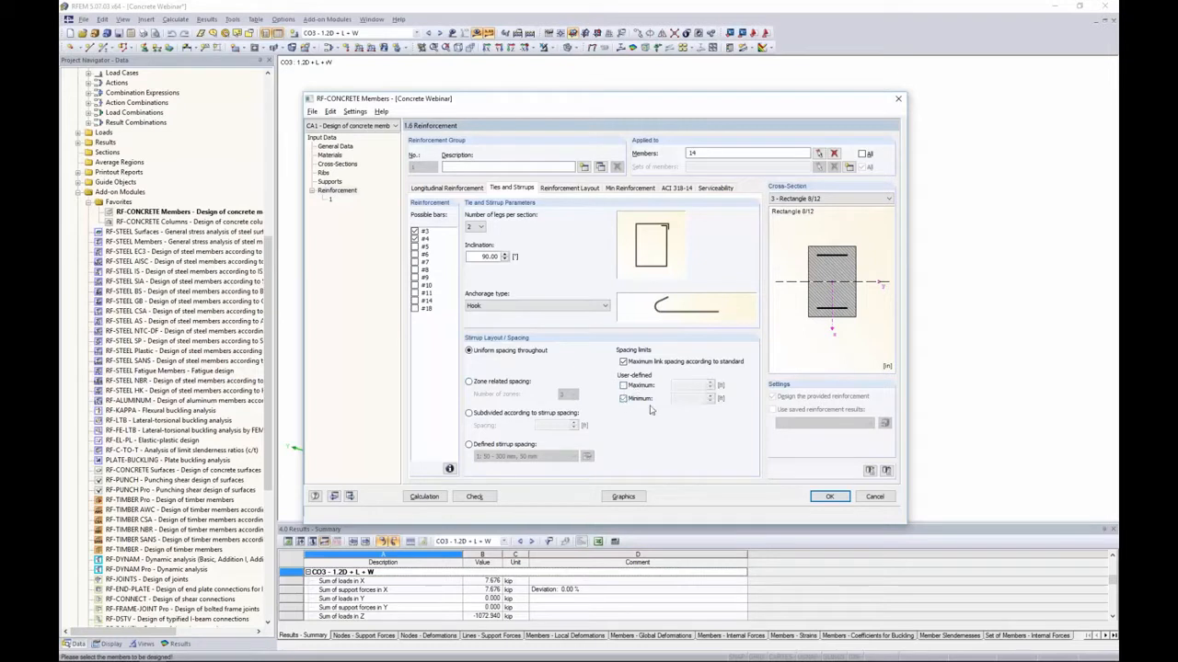
# Step: Review the concrete cover in the reinforcement layout, trying a 2 in top cover and restoring 1.5 in
pyautogui.click(575, 189)
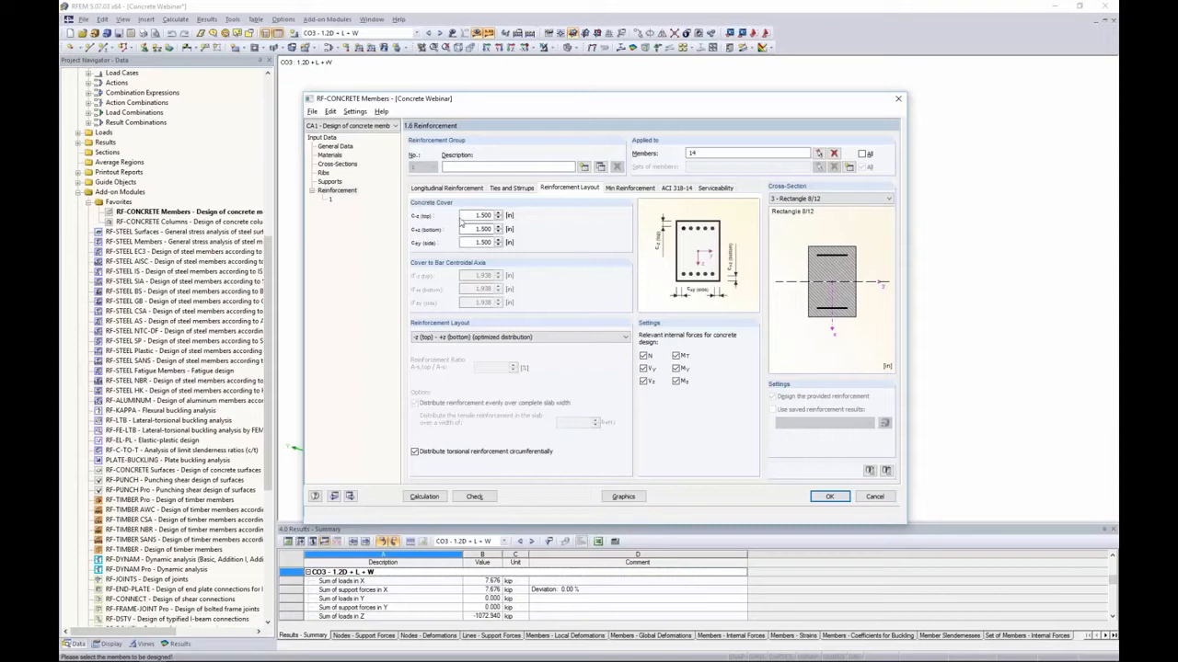
pyautogui.moveTo(464, 216); pyautogui.dragTo(501, 230)
pyautogui.click(665, 235)
pyautogui.click(477, 229)
pyautogui.click(476, 243)
pyautogui.doubleClick(472, 216)
pyautogui.write('2')
pyautogui.click(483, 228)
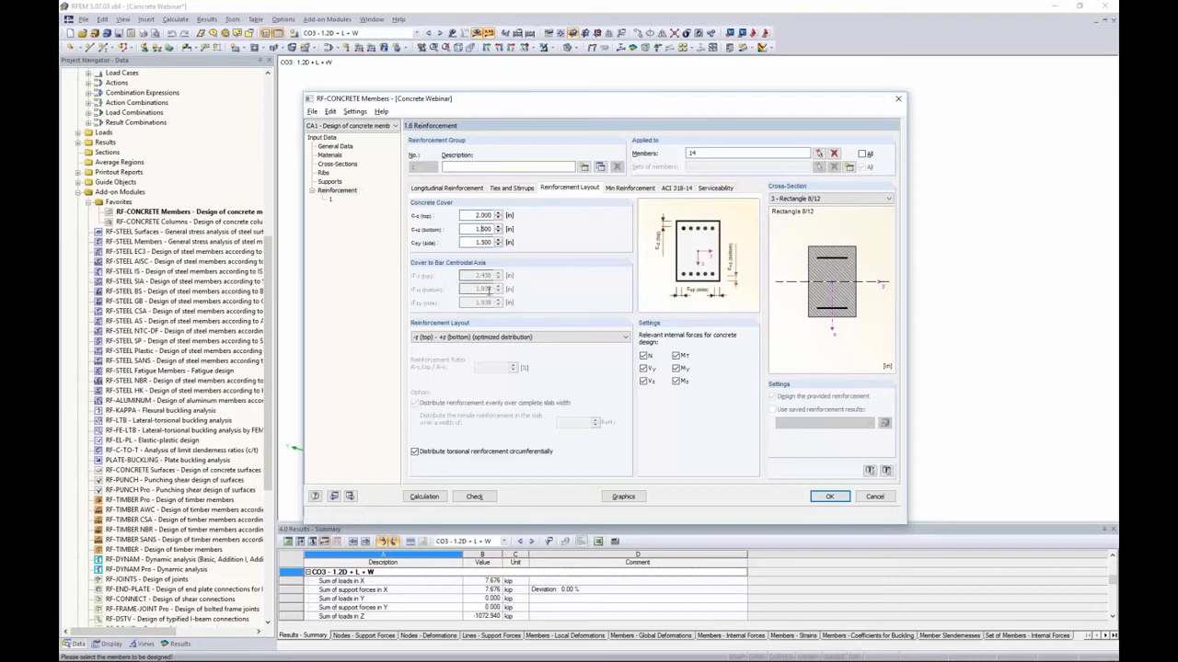
pyautogui.doubleClick(479, 215)
pyautogui.write('1.5')
# Step: Compare the in-corners and uniformly surrounding reinforcement layouts, restoring the top and bottom optimized distribution
pyautogui.click(532, 337)
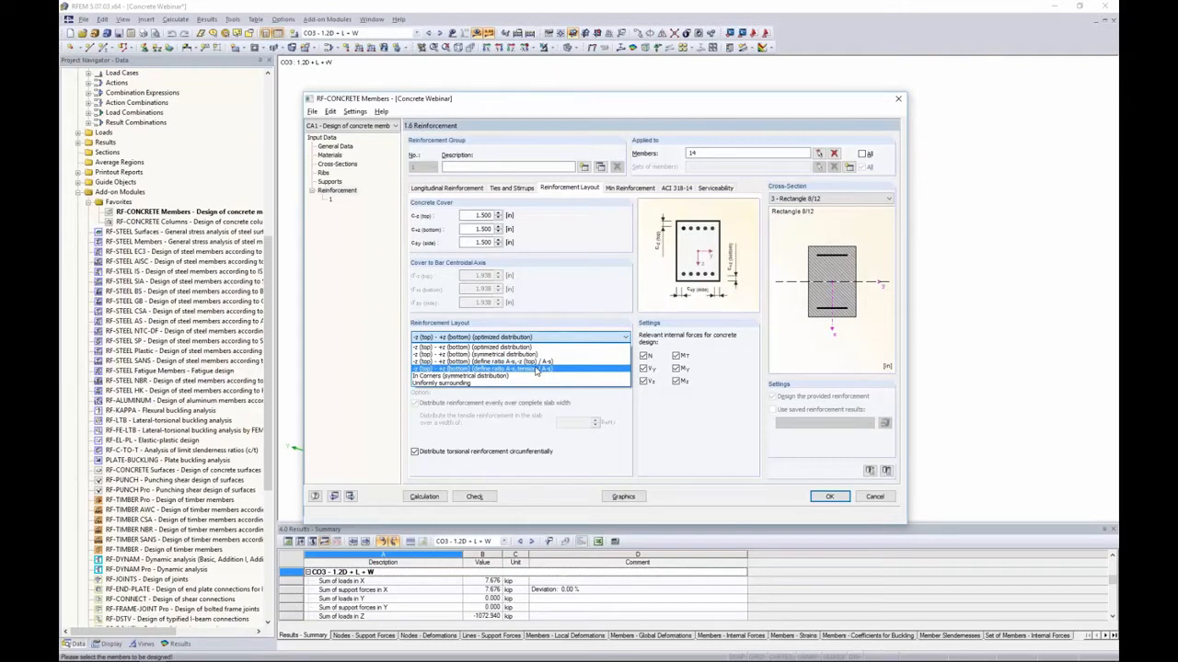
pyautogui.click(535, 376)
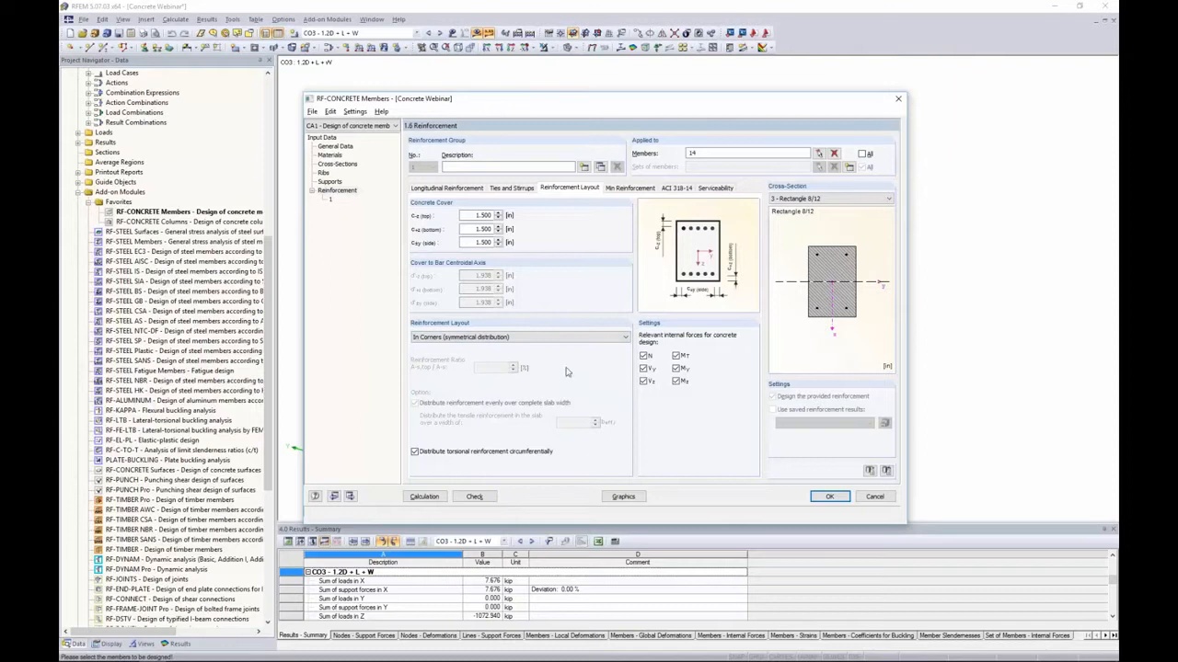
pyautogui.click(486, 338)
pyautogui.click(470, 384)
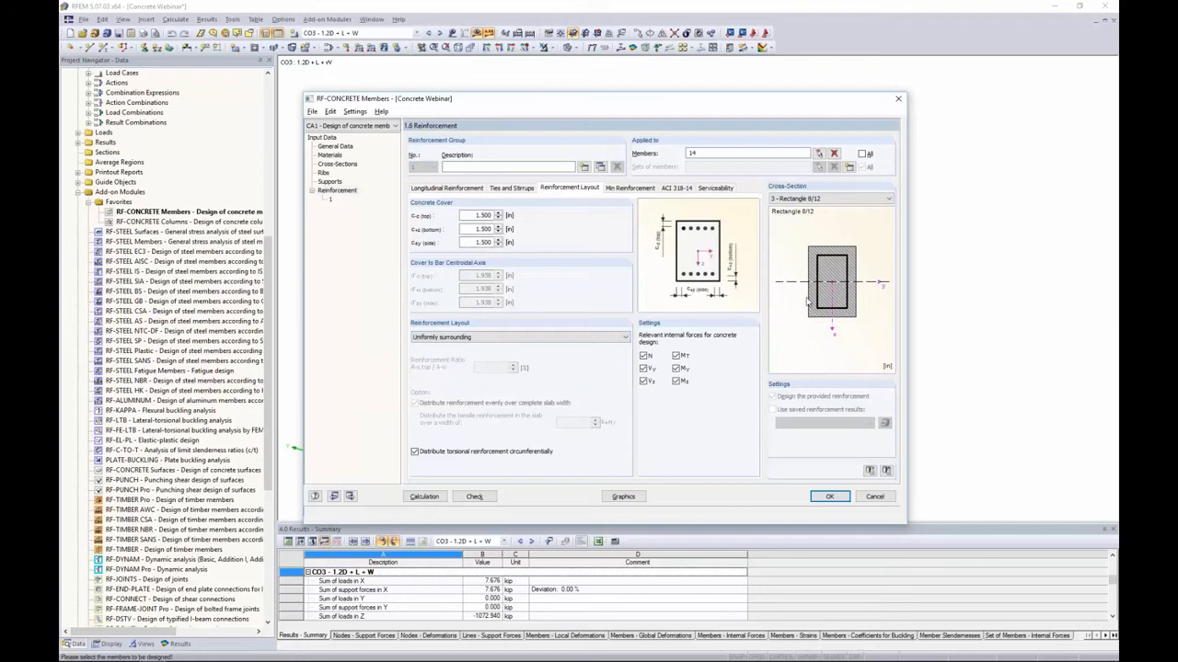
pyautogui.click(453, 338)
pyautogui.click(448, 348)
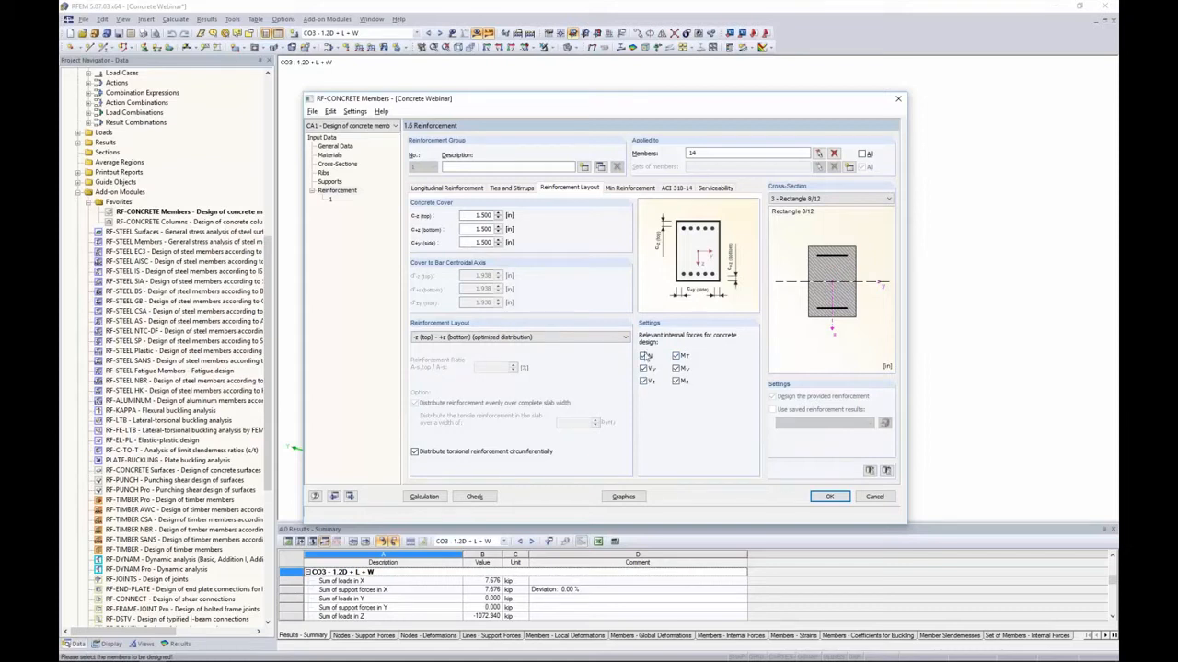
# Step: Try importing the minimum top reinforcement area from three No. 4 bars, and cancel the import
pyautogui.click(630, 189)
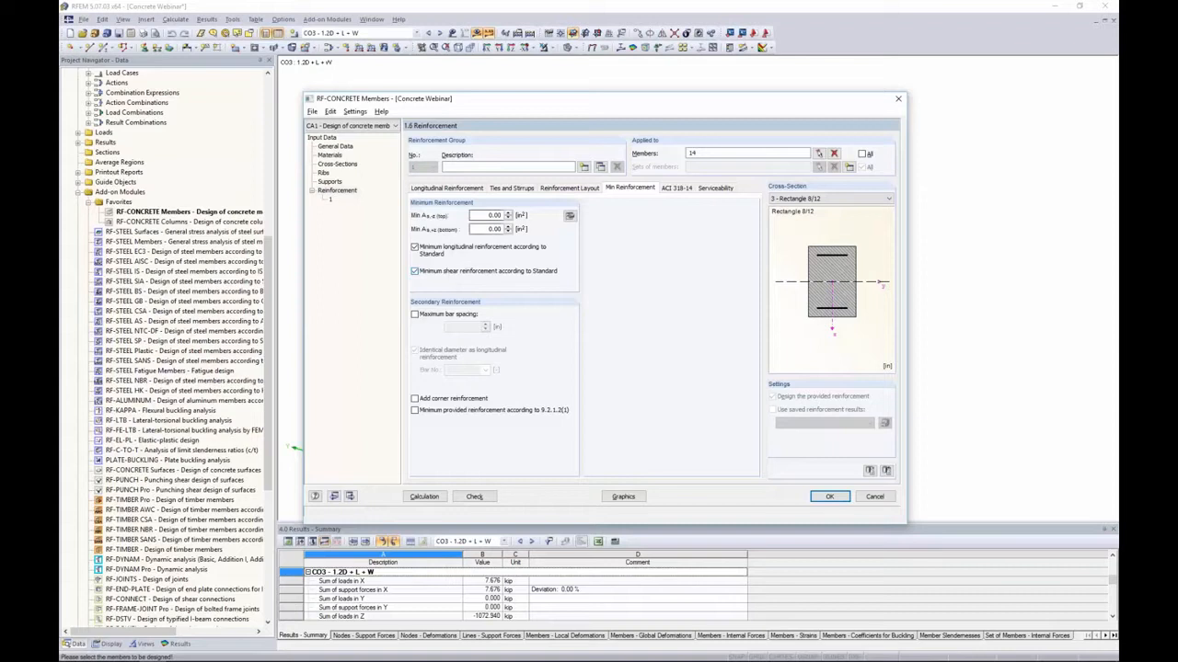
pyautogui.click(569, 217)
pyautogui.moveTo(577, 249); pyautogui.dragTo(610, 235)
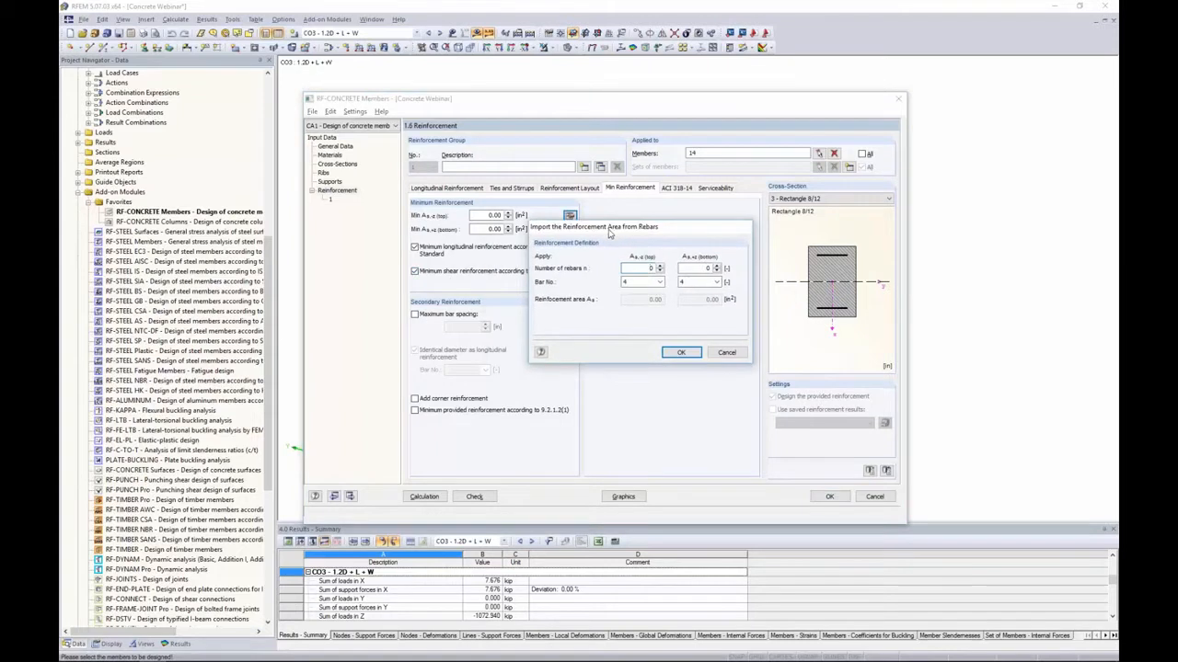
pyautogui.click(660, 265)
pyautogui.click(659, 281)
pyautogui.click(654, 285)
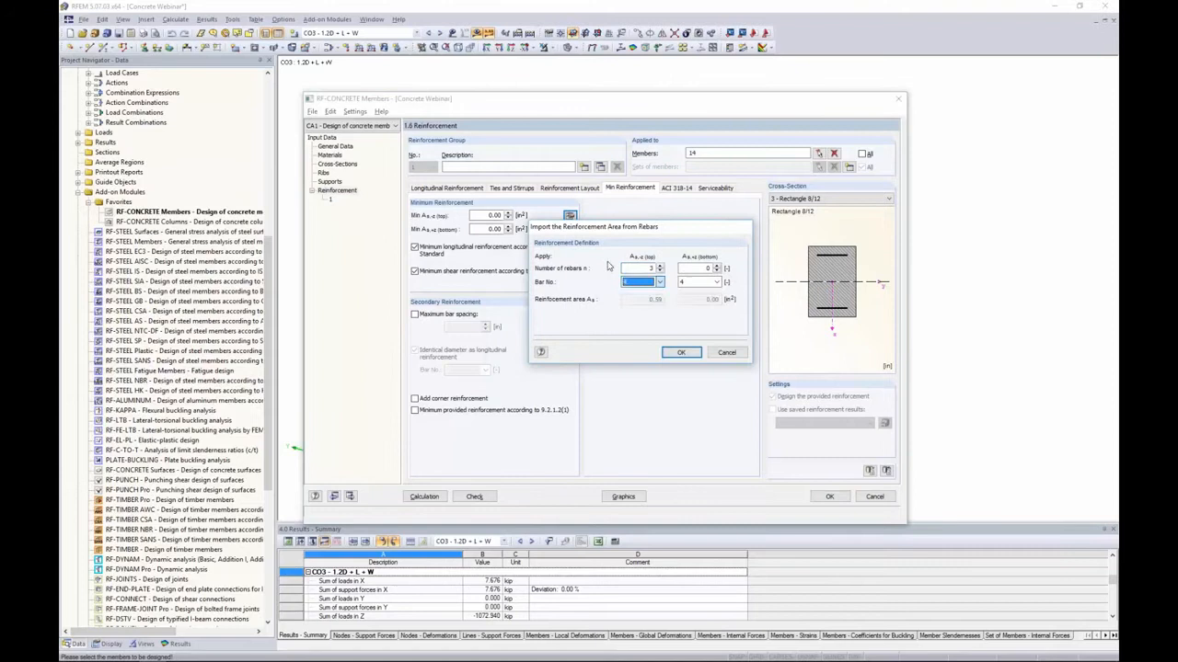
pyautogui.click(725, 353)
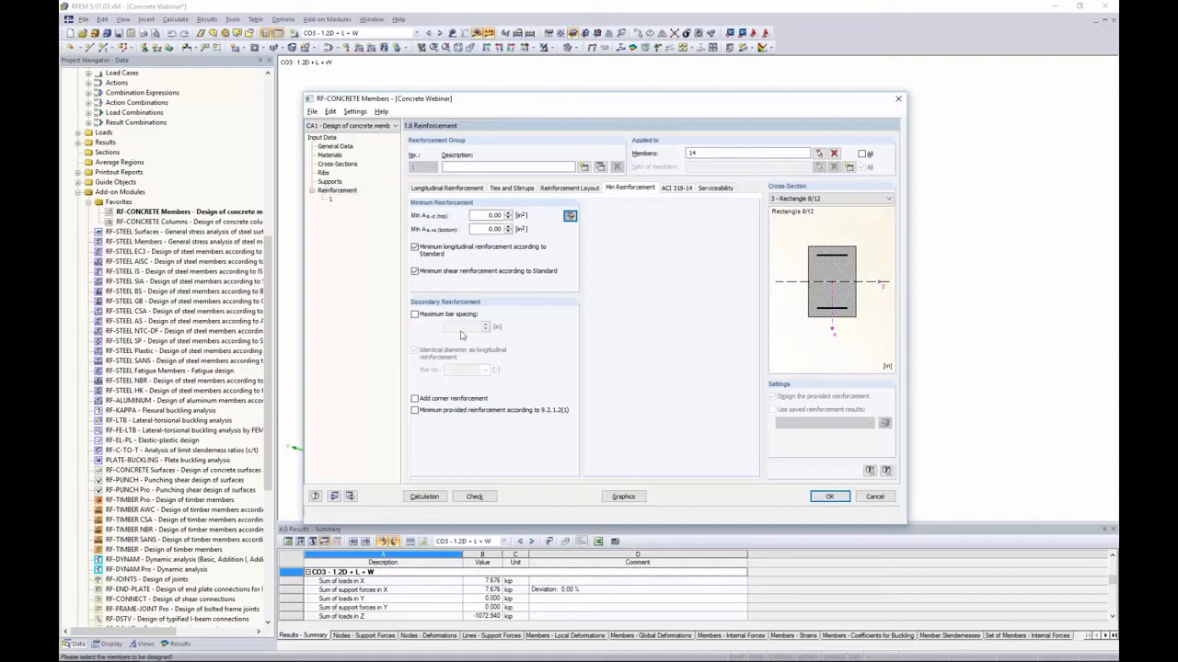
# Step: Review the ACI 318-14 reinforcement settings, and consult the Reinforcement Percentage slide in PowerPoint
pyautogui.click(681, 188)
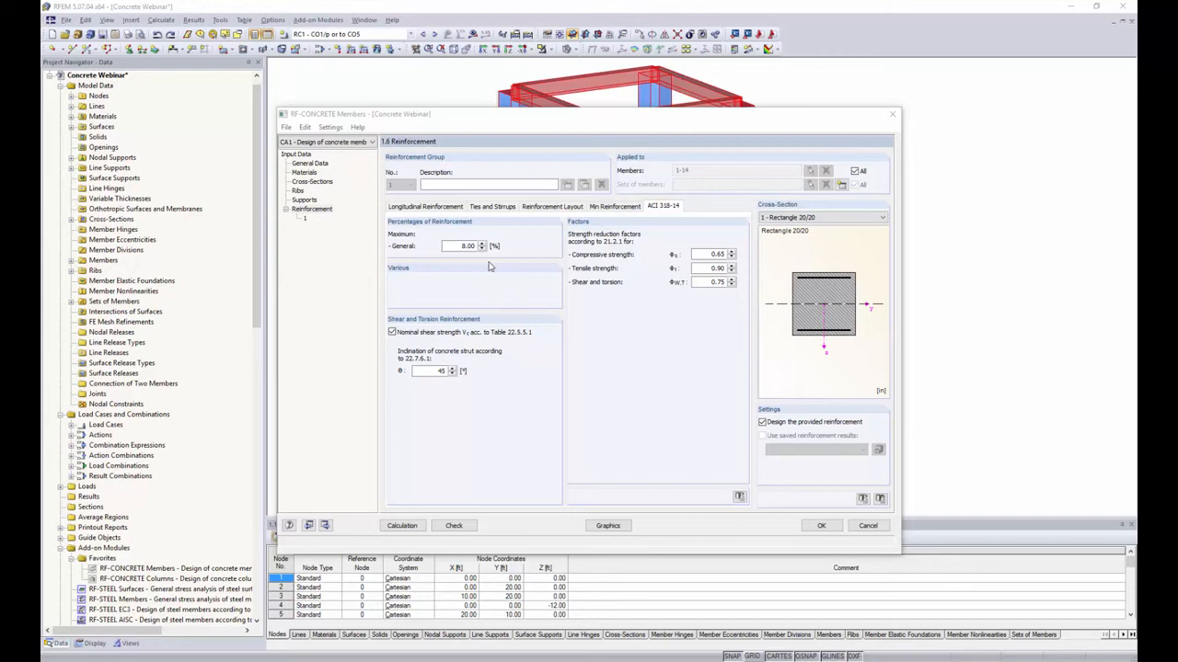
pyautogui.hotkey('alt', 'Tab')
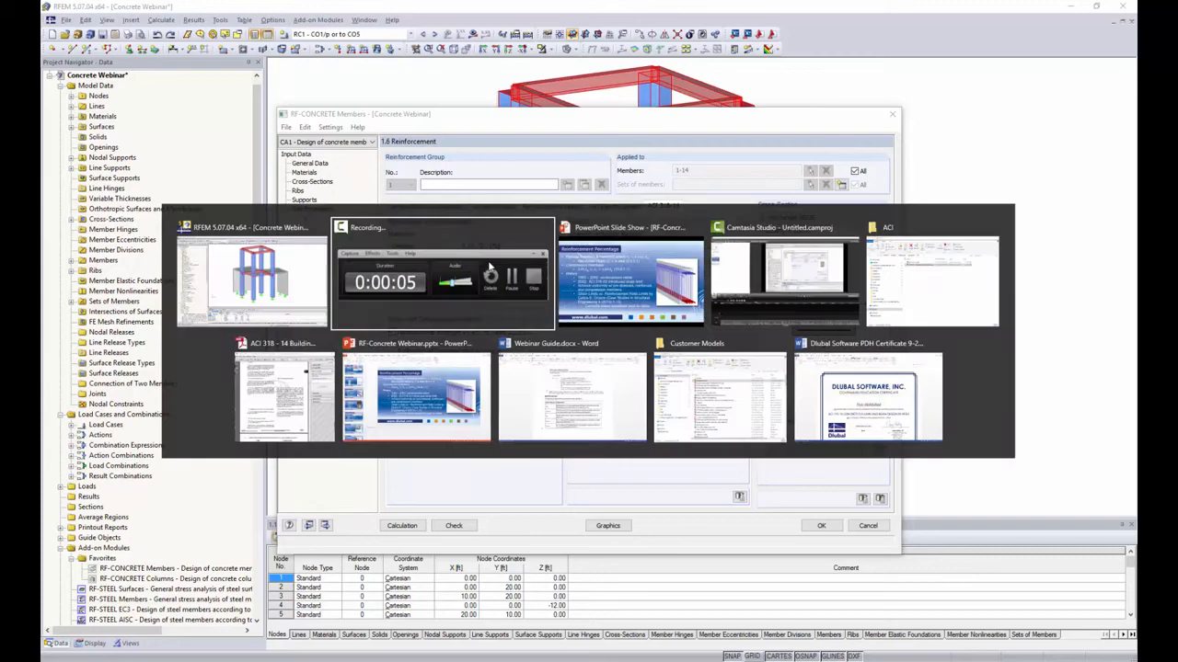
pyautogui.click(628, 278)
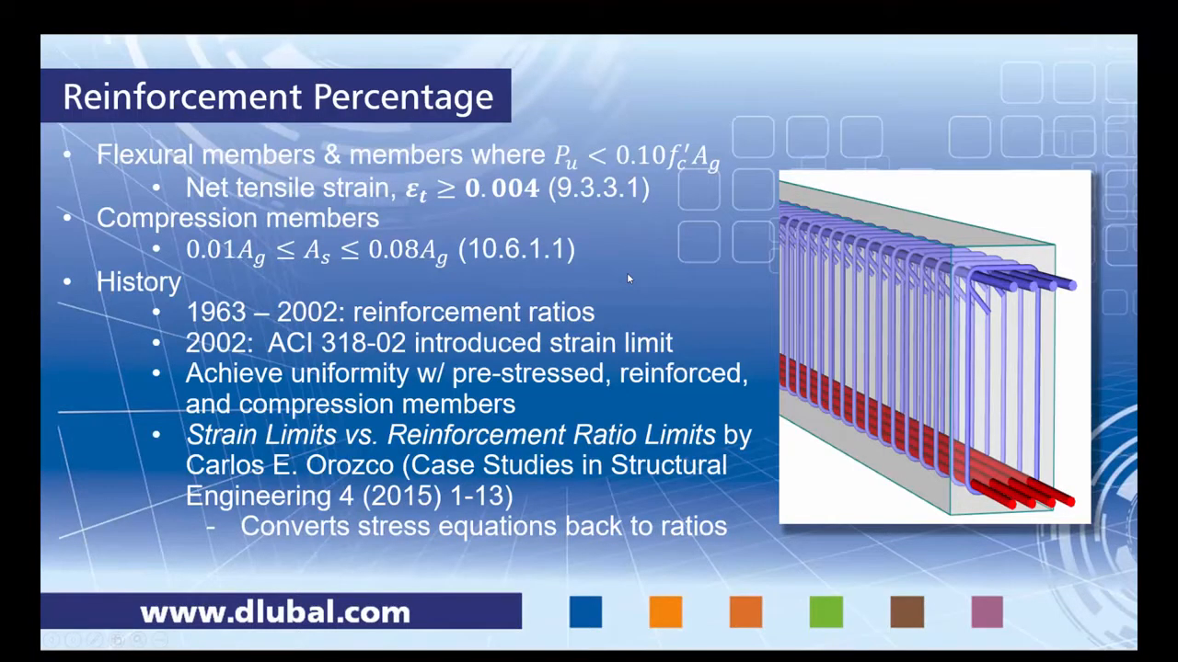
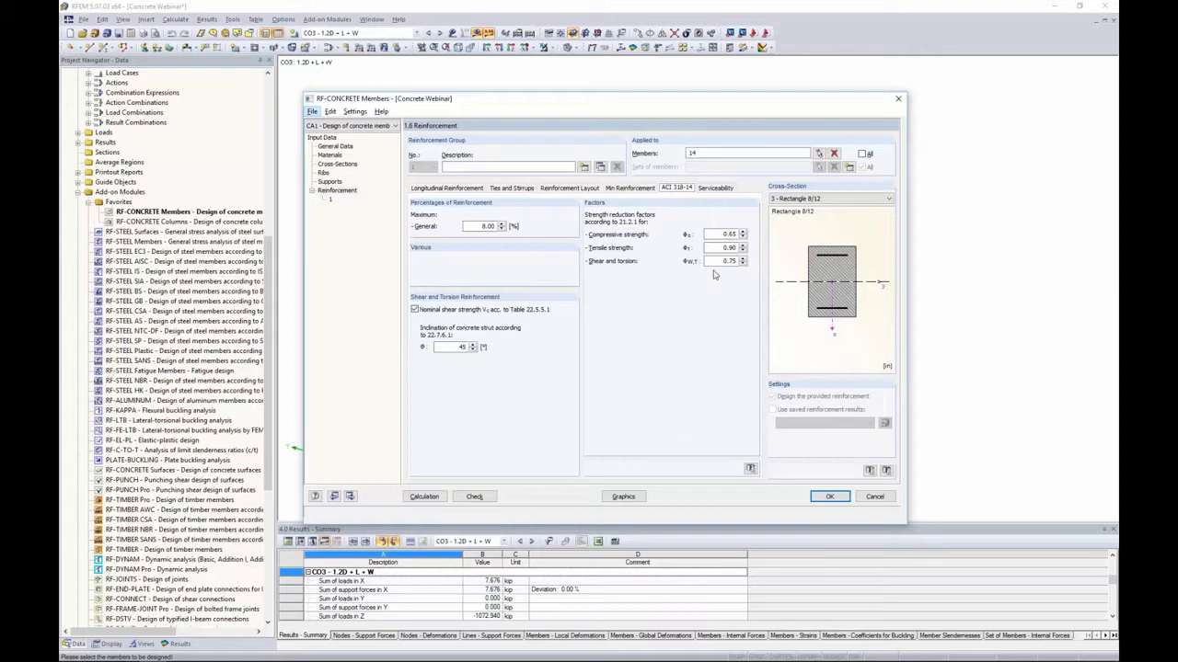
# Step: Review the serviceability reinforcement settings and the load combinations selected for the serviceability limit state
pyautogui.click(714, 189)
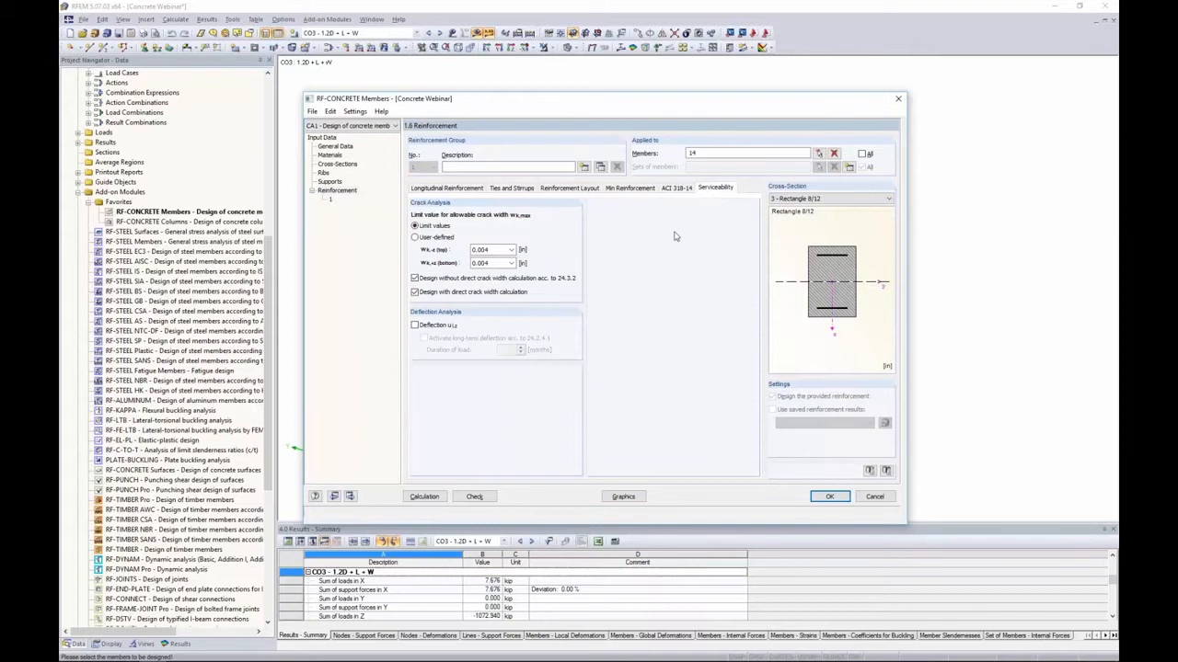
pyautogui.click(350, 149)
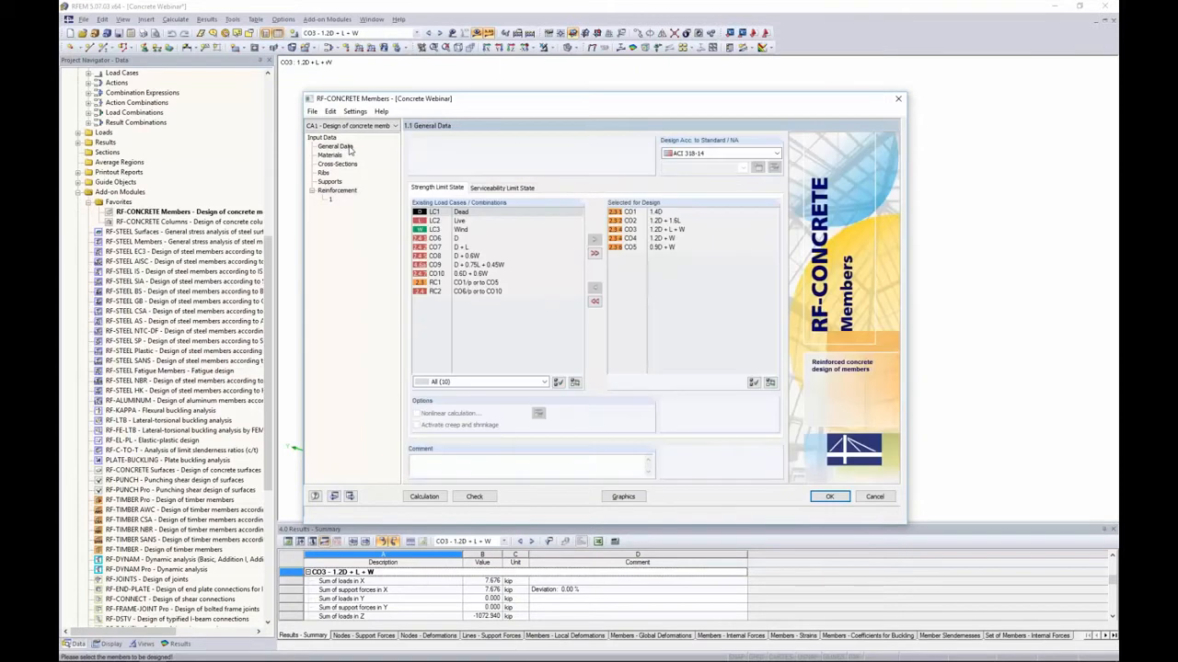
pyautogui.click(504, 189)
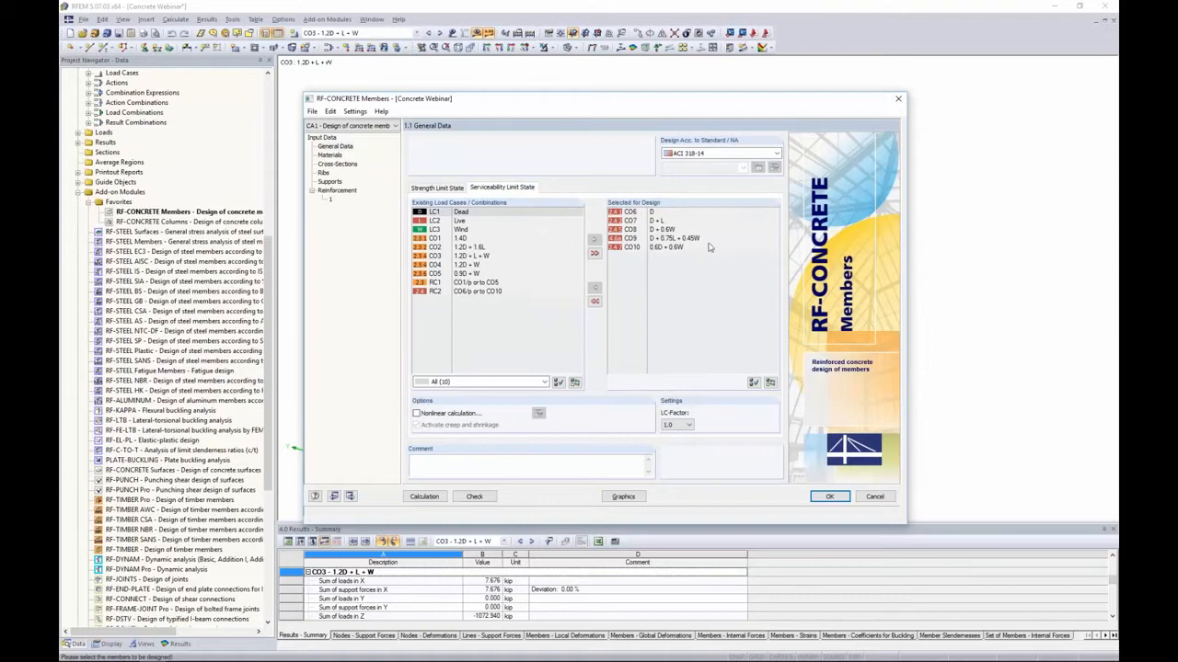
# Step: Set the allowable top and bottom crack widths to 0.012 in for humidity, moist air and soil exposure
pyautogui.click(337, 191)
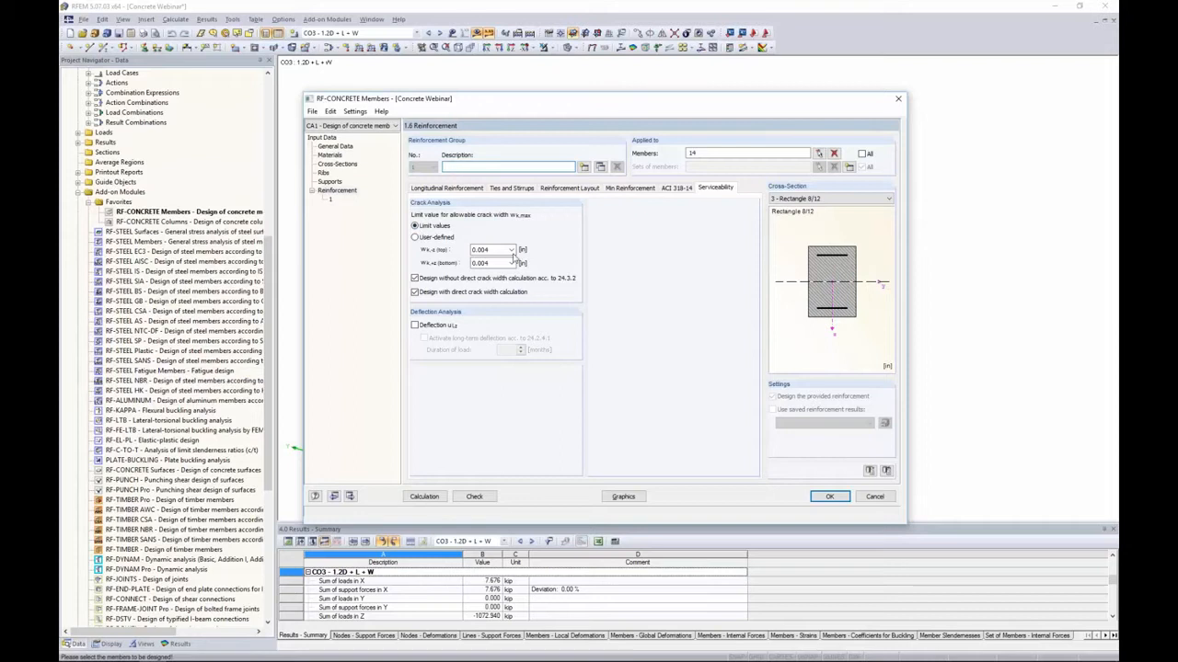
pyautogui.click(511, 249)
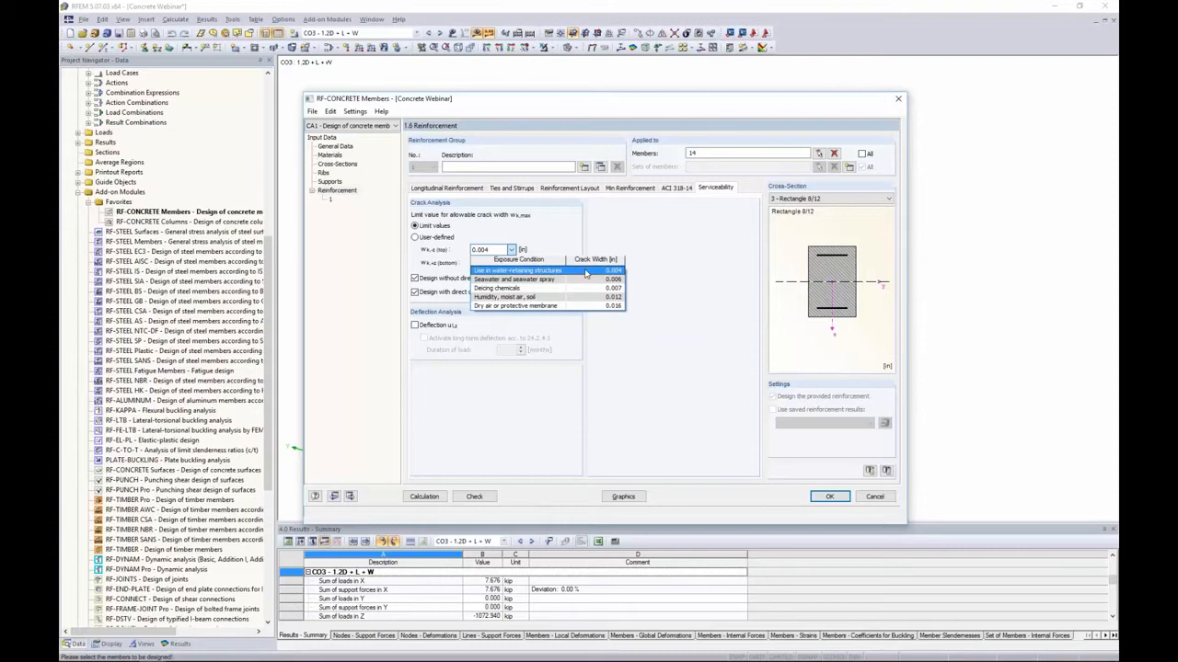
pyautogui.click(509, 299)
pyautogui.click(502, 263)
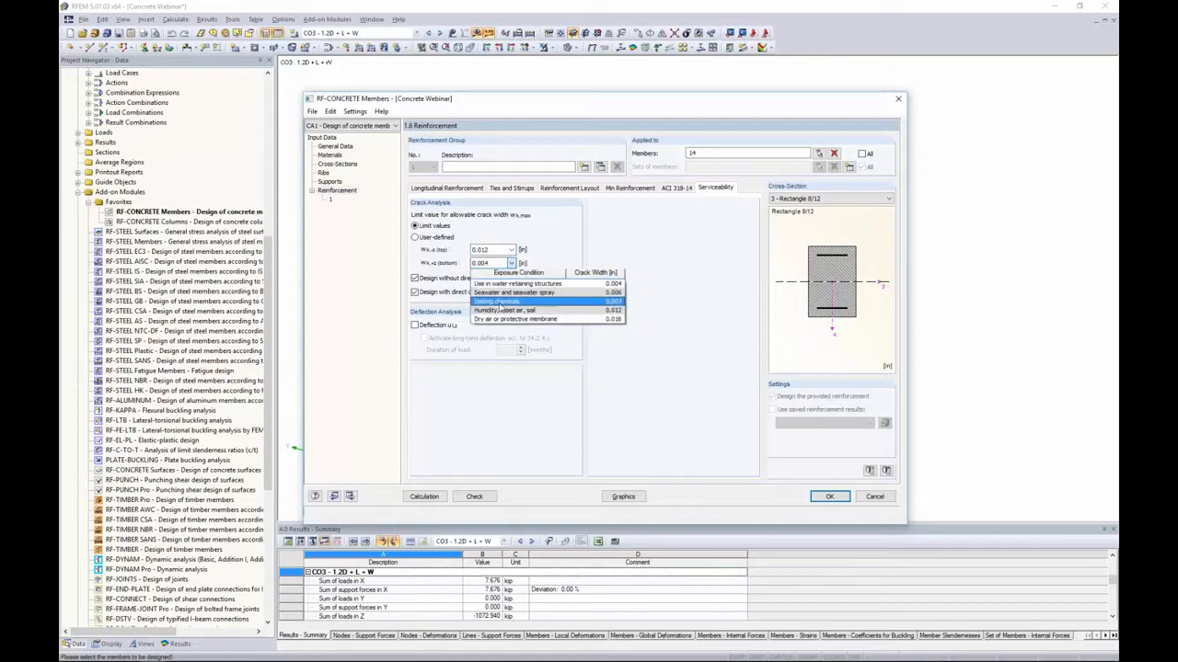
pyautogui.click(501, 310)
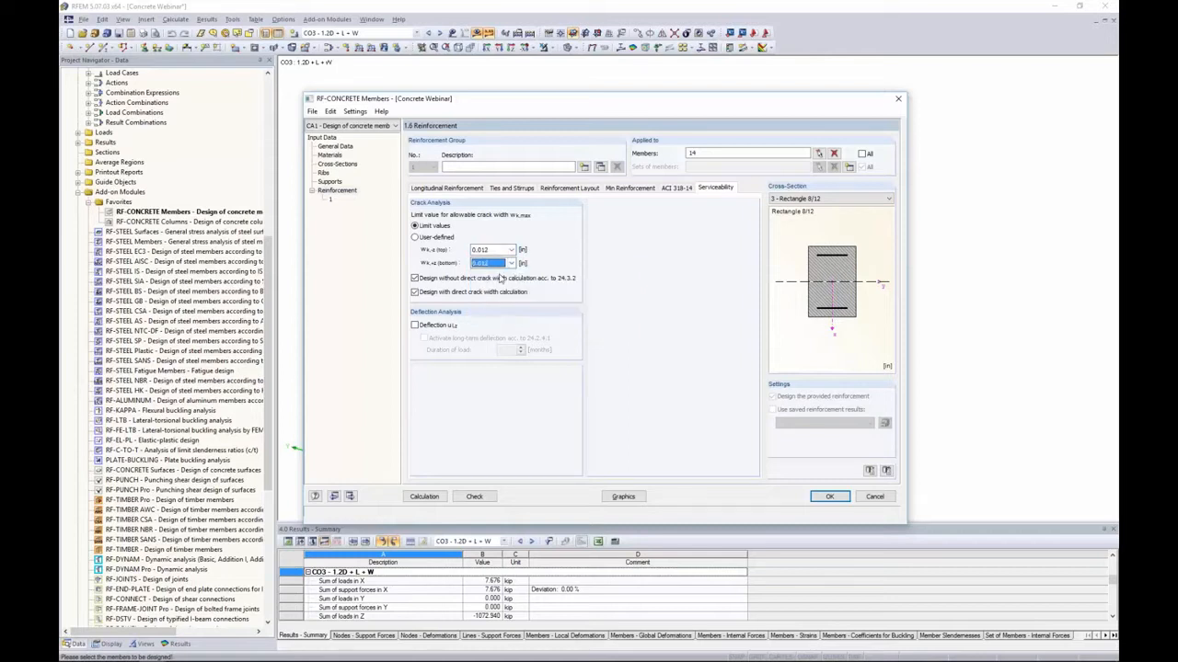
# Step: Try user-defined allowable crack widths, and switch back to the standard limit values
pyautogui.click(415, 237)
pyautogui.doubleClick(495, 249)
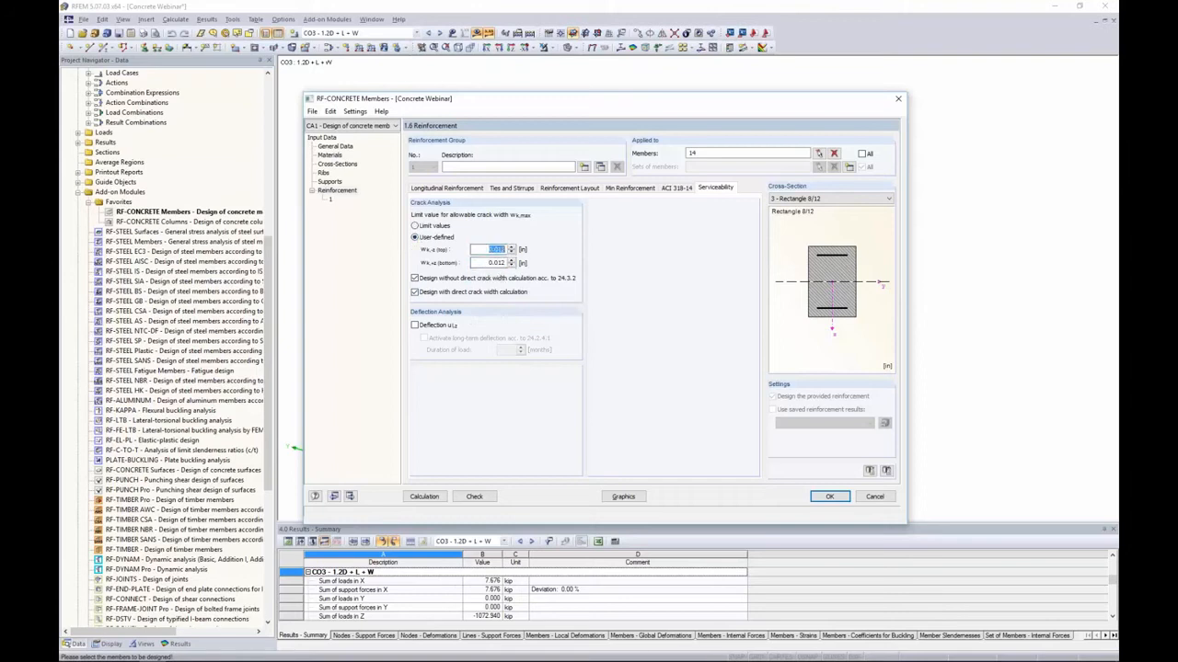
pyautogui.click(415, 226)
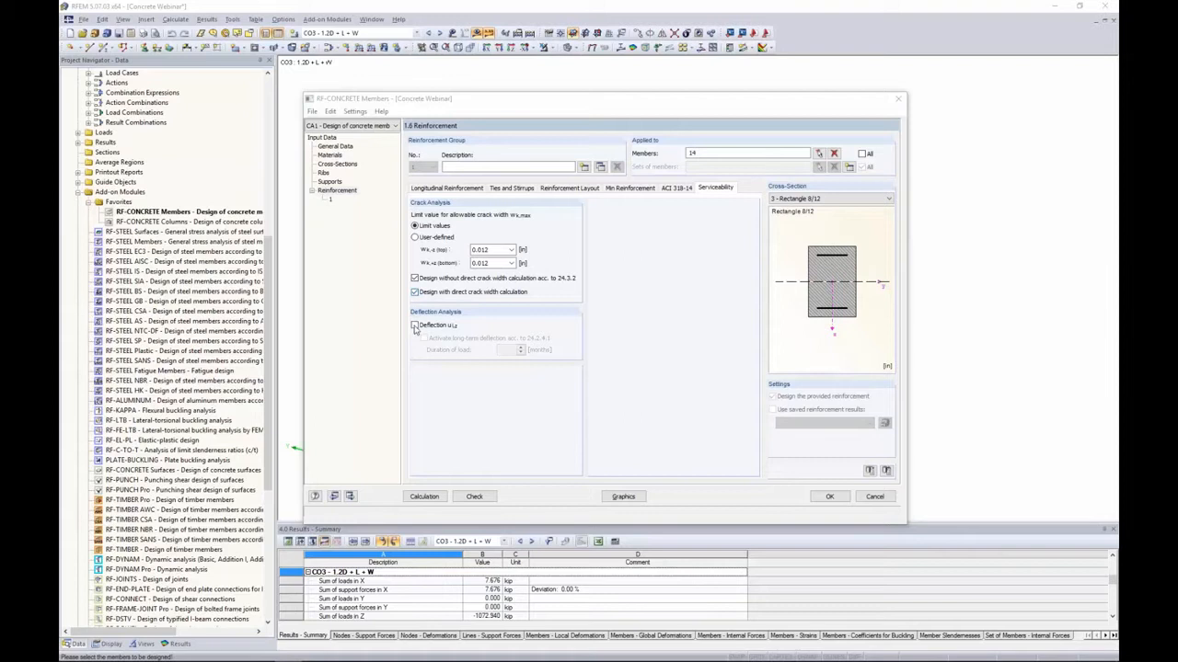
# Step: Enable the deflection analysis for the reinforcement group and open the deflection data table
pyautogui.click(414, 327)
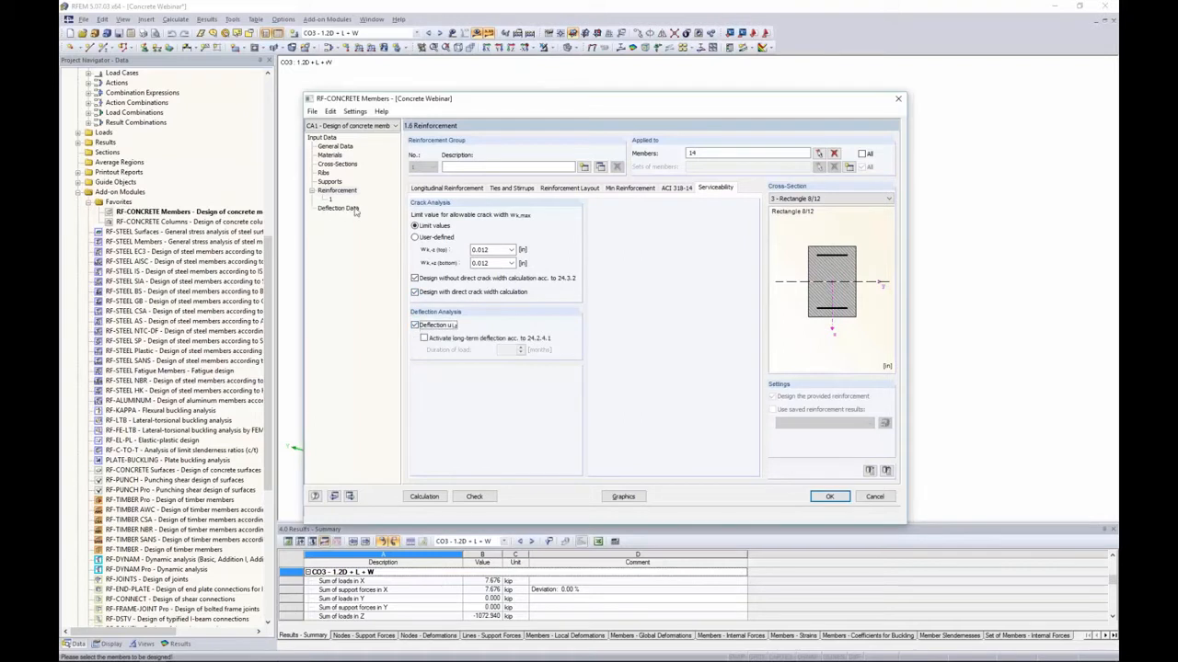
pyautogui.click(347, 210)
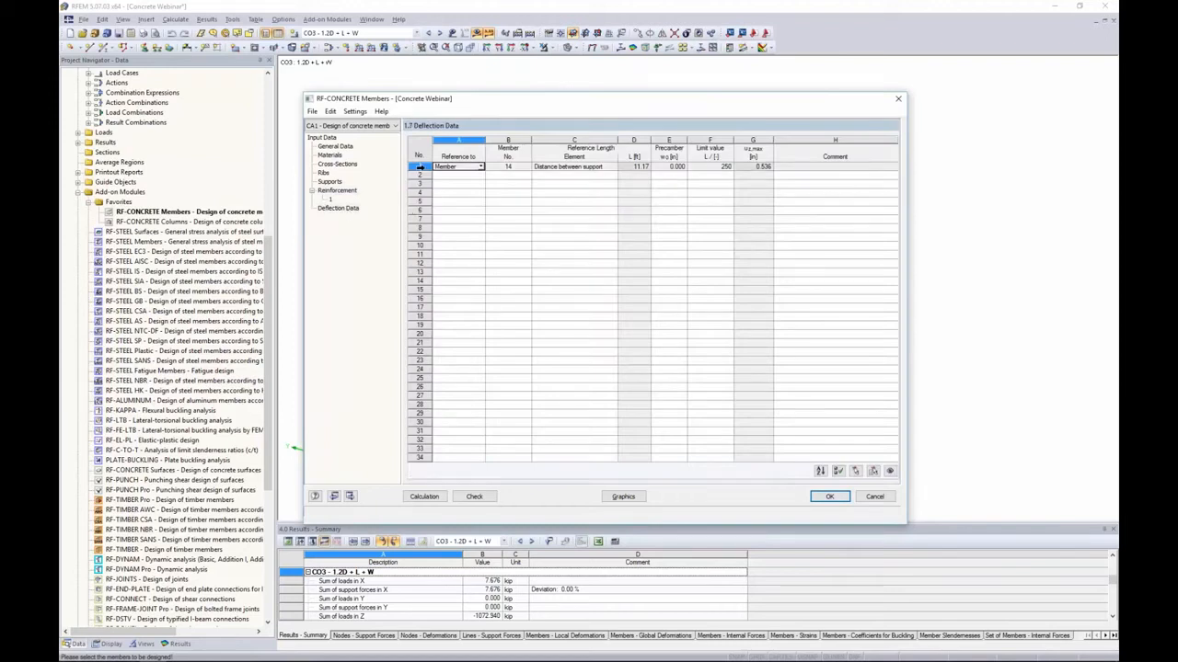
# Step: Try a user-defined reference length for member 14's deflection, restoring the distance between supports
pyautogui.click(564, 168)
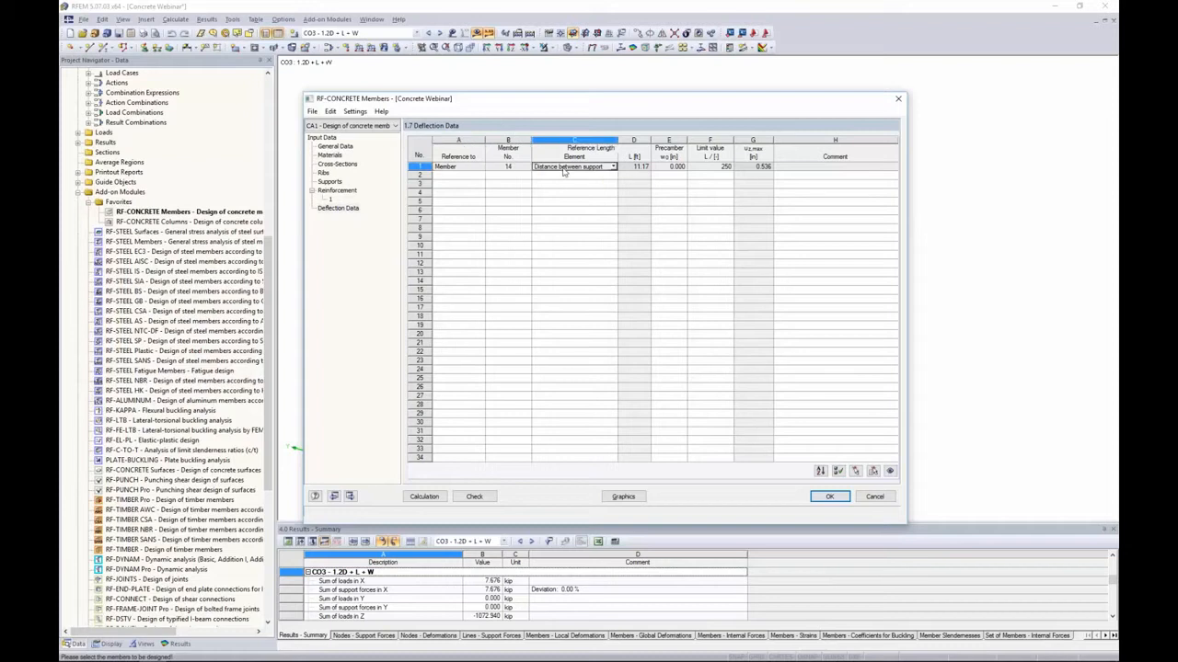
pyautogui.click(613, 166)
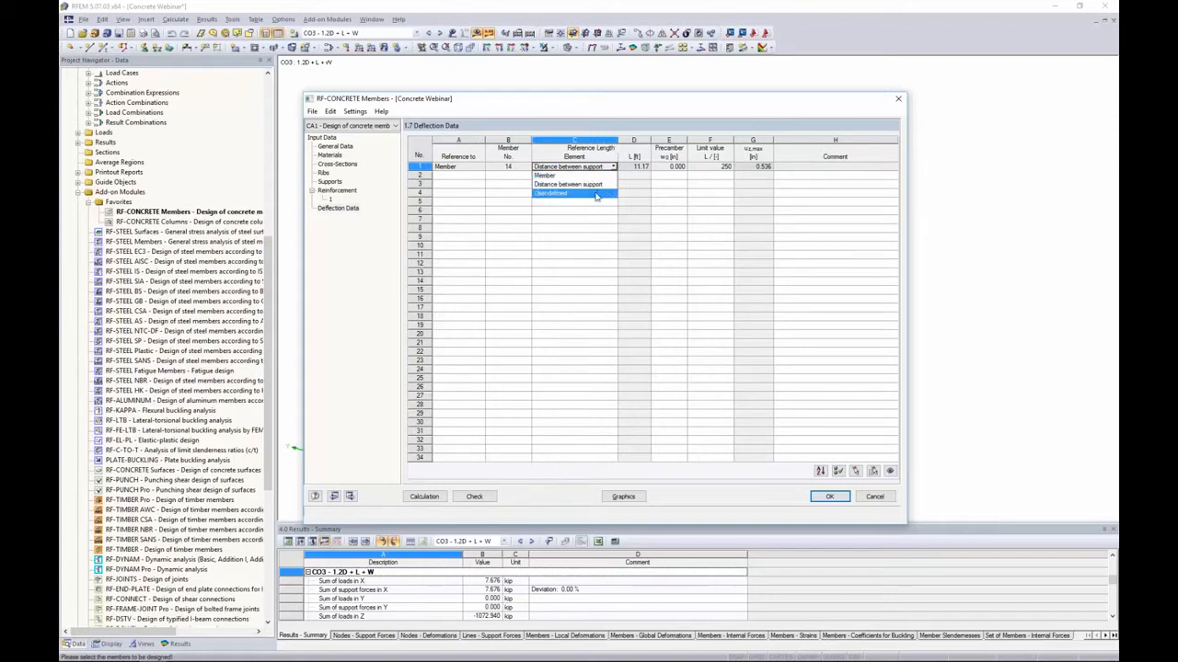
pyautogui.click(597, 196)
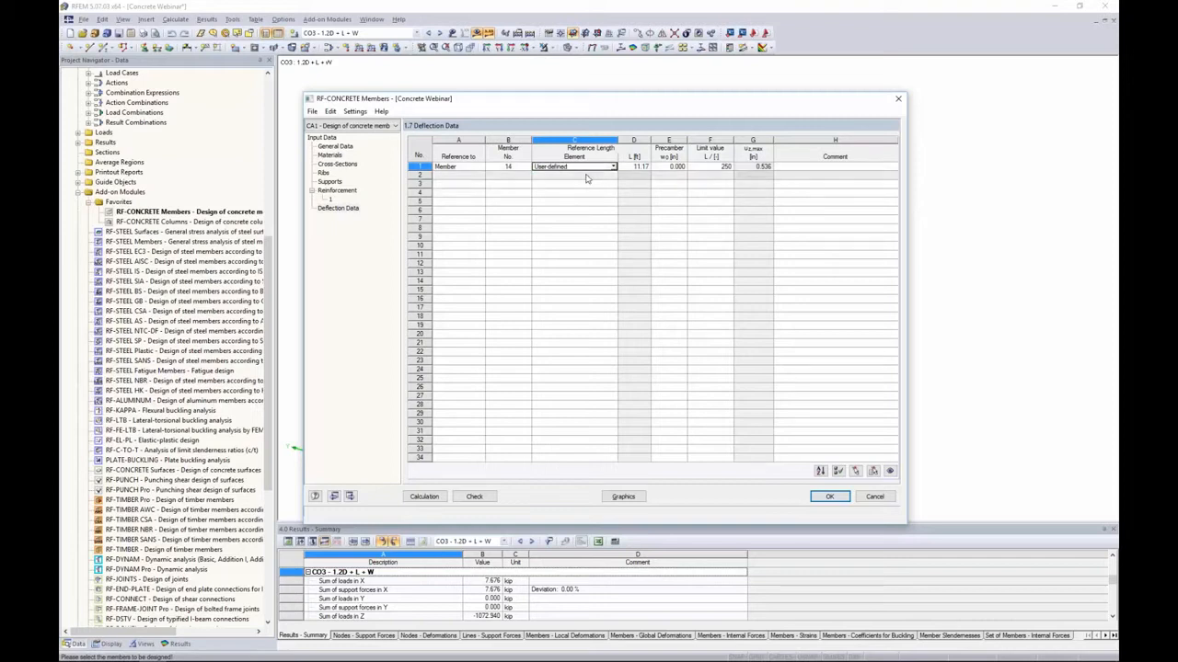
pyautogui.click(613, 167)
pyautogui.click(604, 185)
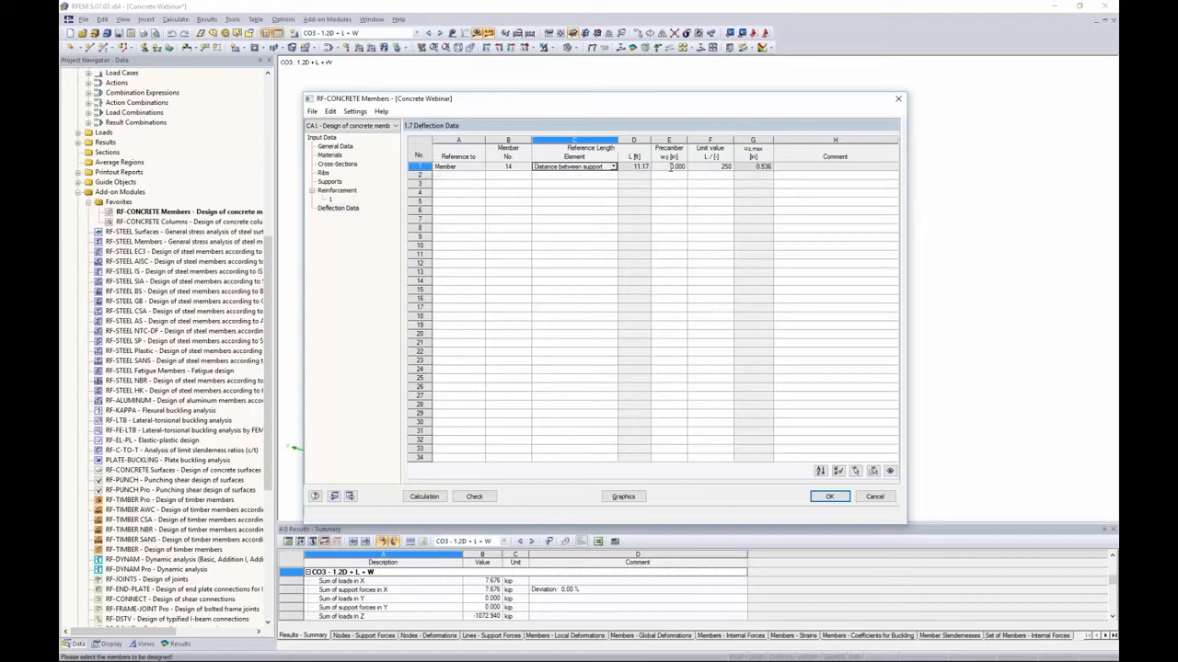
# Step: Review the available deflection limit values for member 14 without changing the selection
pyautogui.click(705, 168)
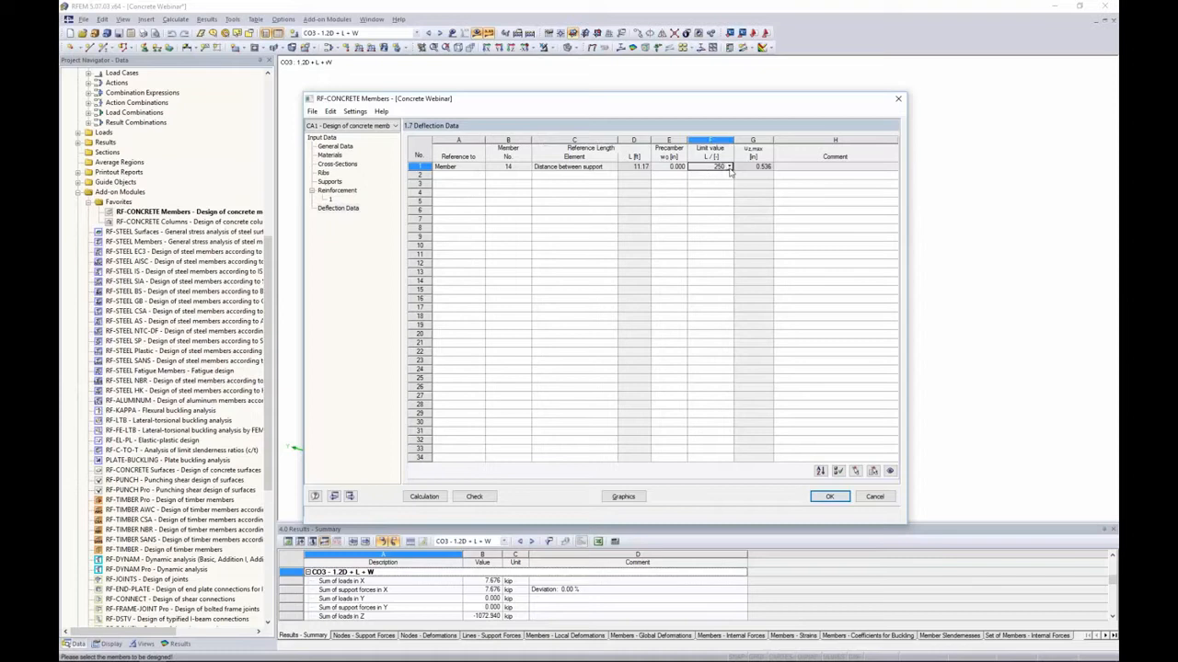
pyautogui.click(729, 167)
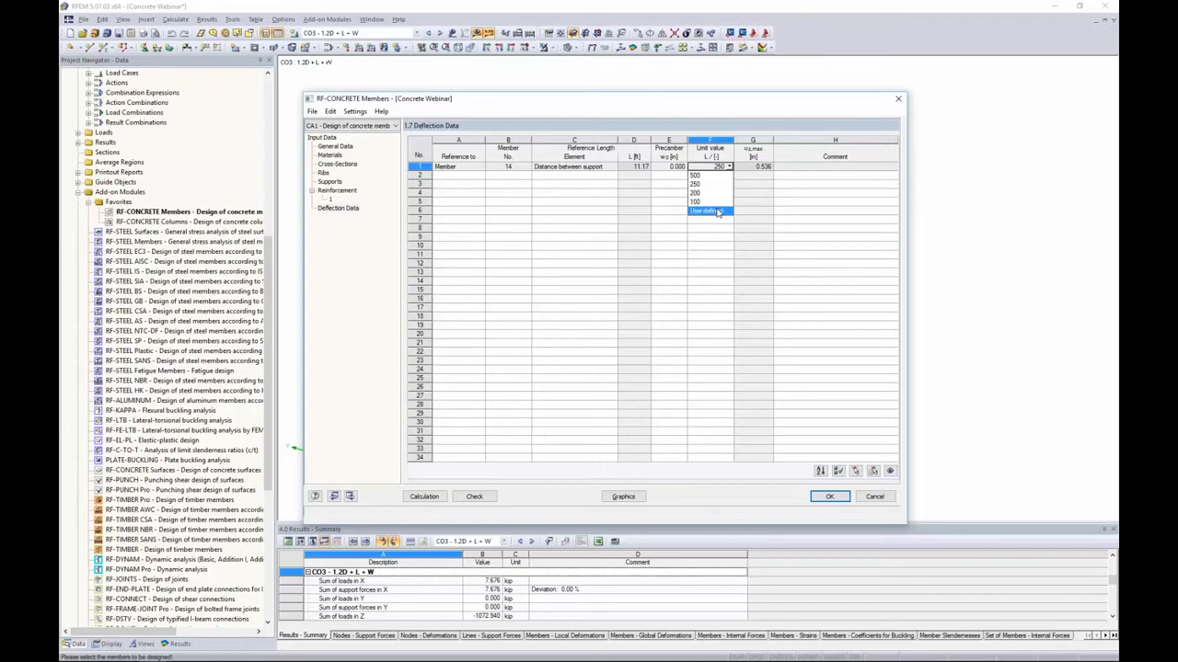
pyautogui.press('Escape')
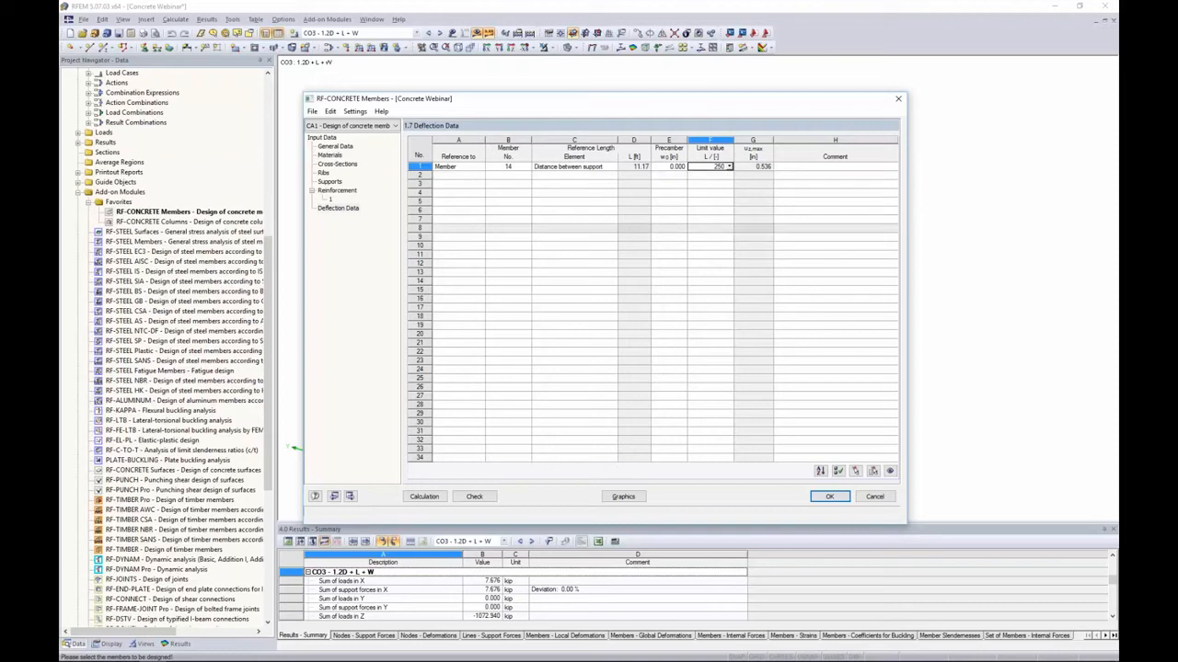
# Step: Try activating the reinforcement group's long-term deflection acc. to 24.2.4.1 with a load duration of 50 months, and deactivate it
pyautogui.click(348, 192)
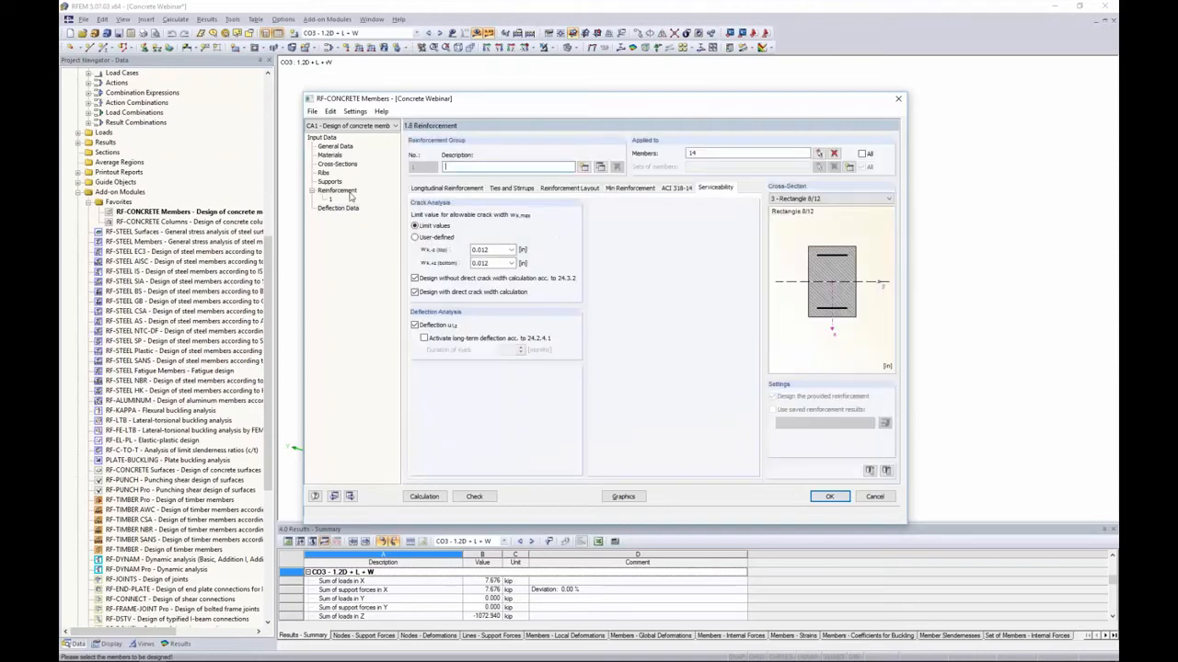
pyautogui.click(424, 339)
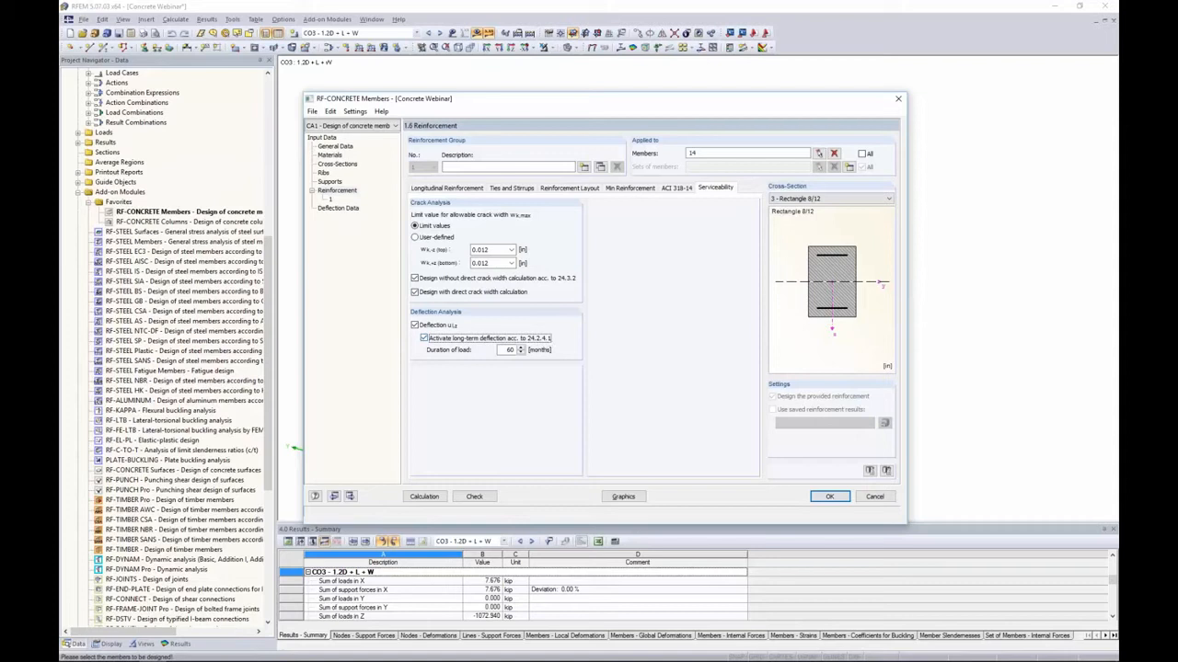
pyautogui.doubleClick(508, 350)
pyautogui.write('50')
pyautogui.click(455, 339)
# Step: Run the concrete design calculation and open the required reinforcement results by member
pyautogui.click(420, 498)
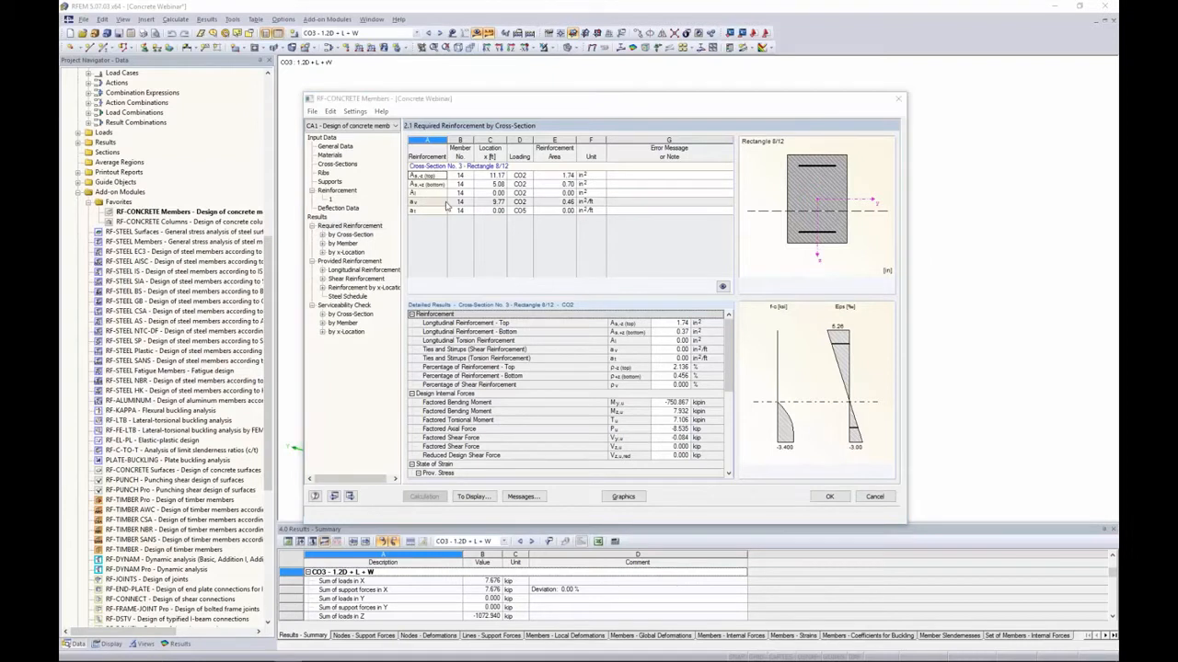
pyautogui.click(353, 240)
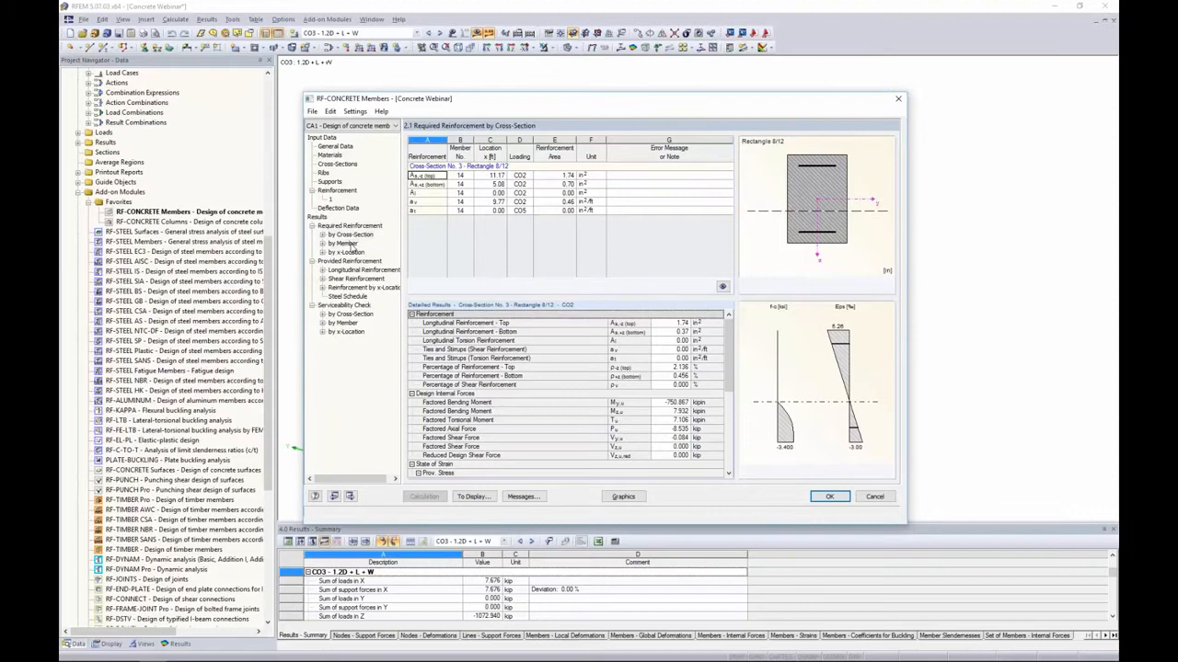
pyautogui.click(349, 243)
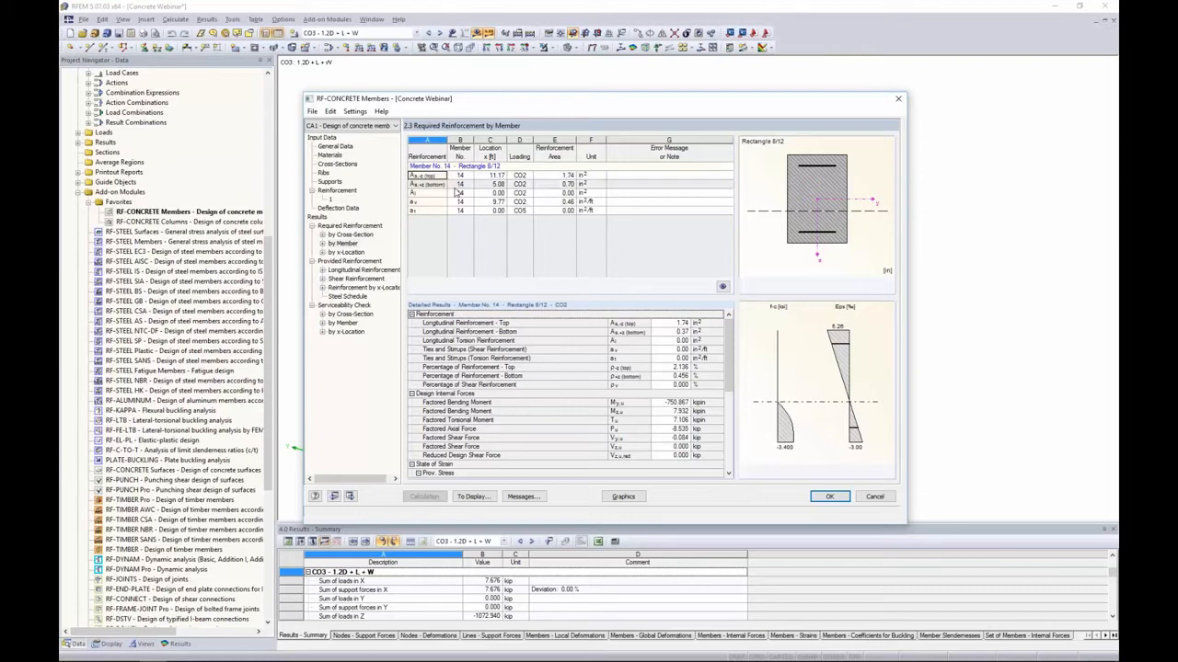
# Step: Compare member 14's detailed results and section diagrams for the torsion, shear and bottom longitudinal reinforcement
pyautogui.click(451, 194)
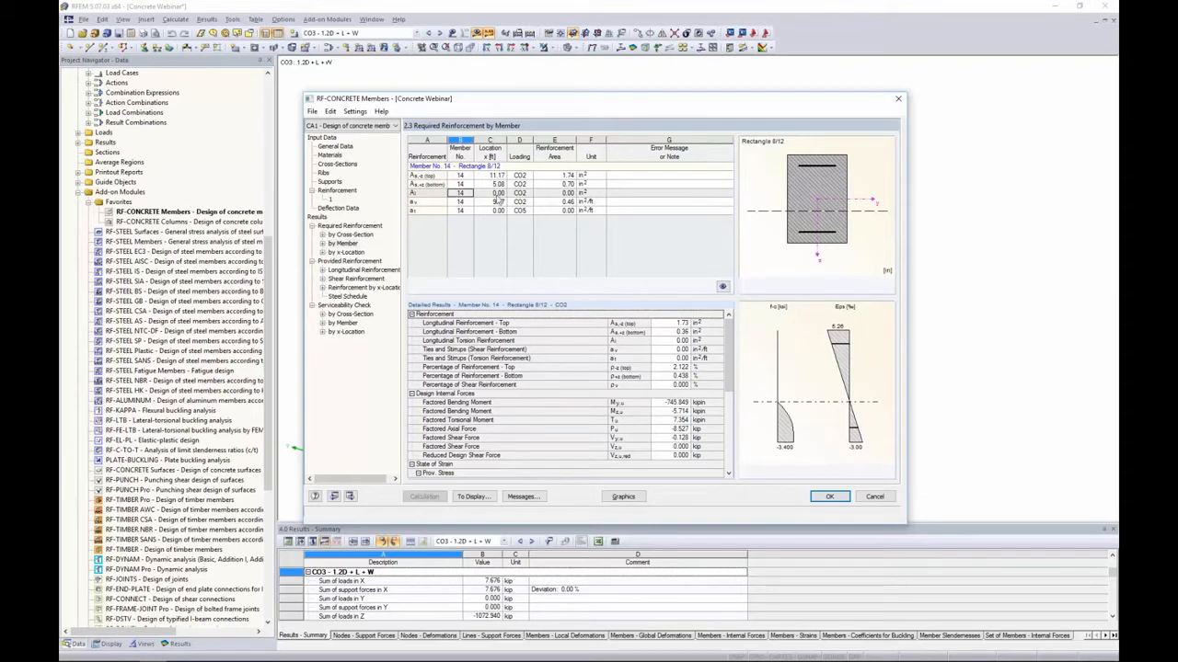
pyautogui.click(495, 196)
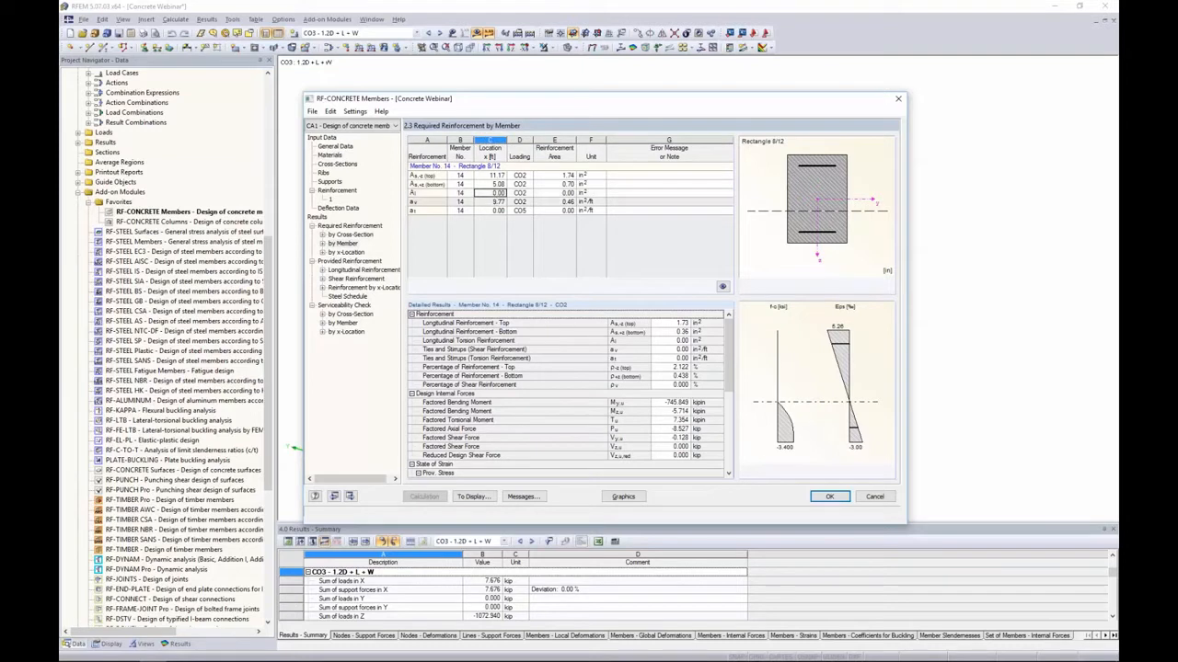
pyautogui.click(485, 203)
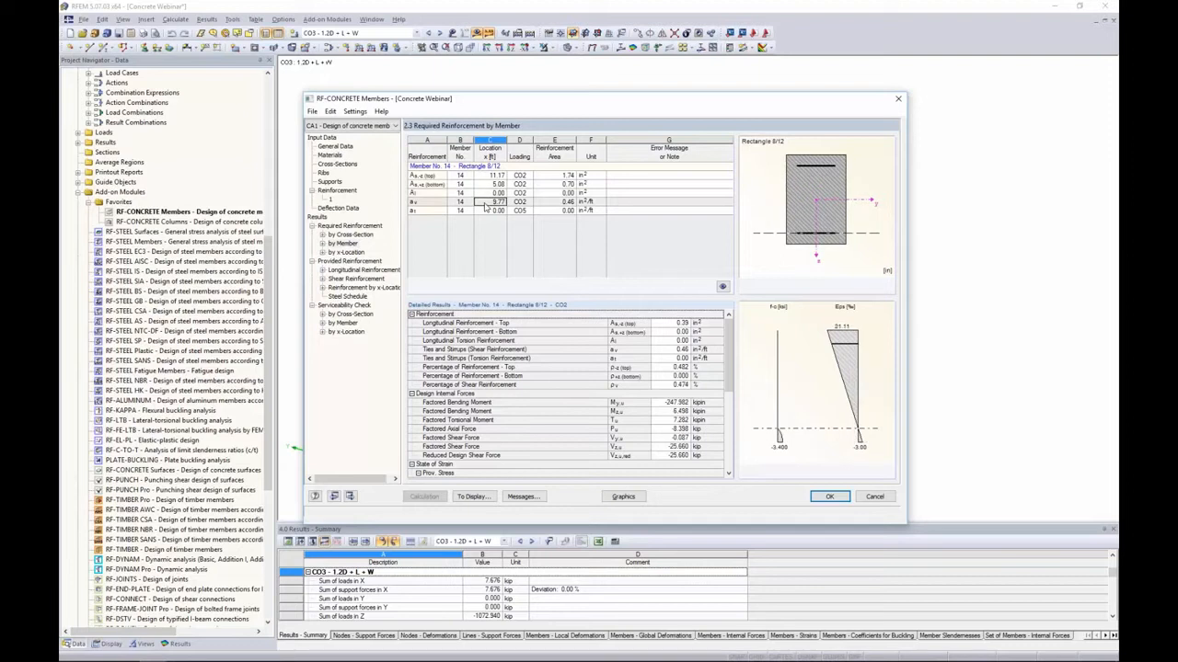
pyautogui.click(488, 211)
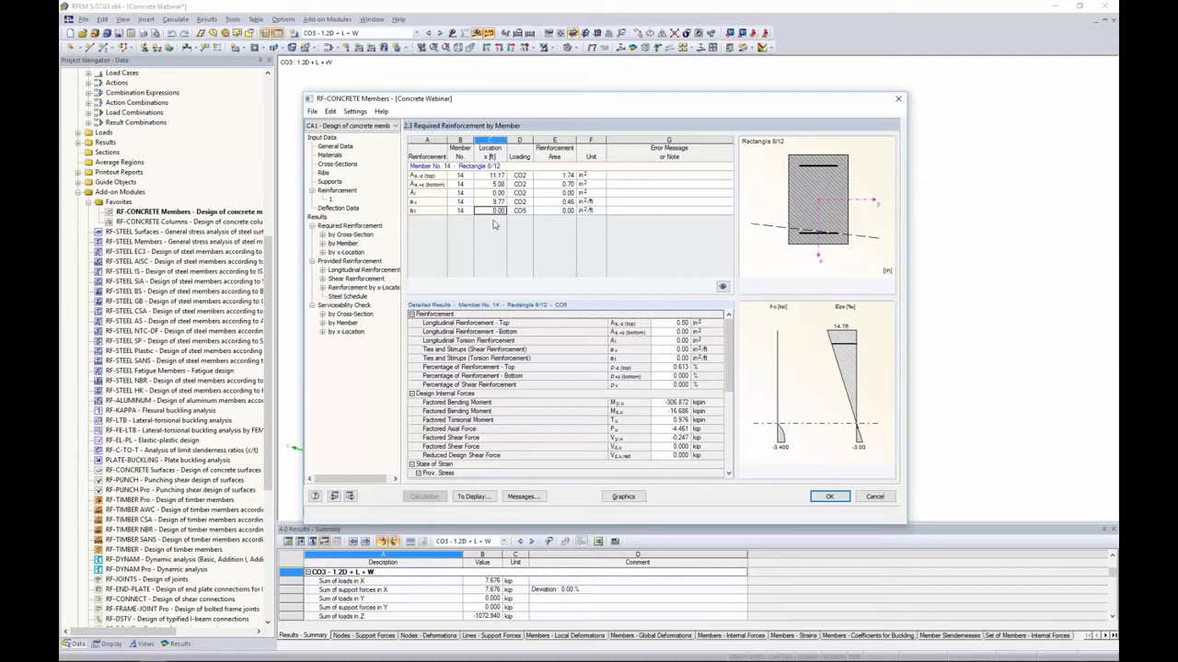
pyautogui.click(495, 202)
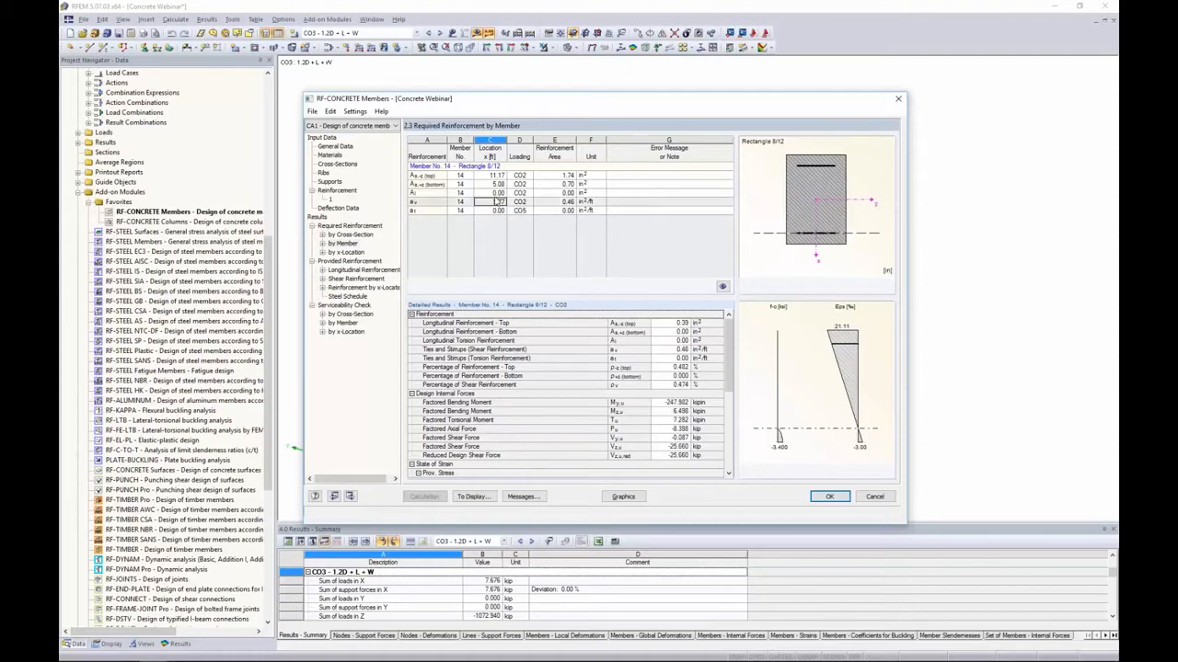
pyautogui.click(496, 193)
pyautogui.click(495, 184)
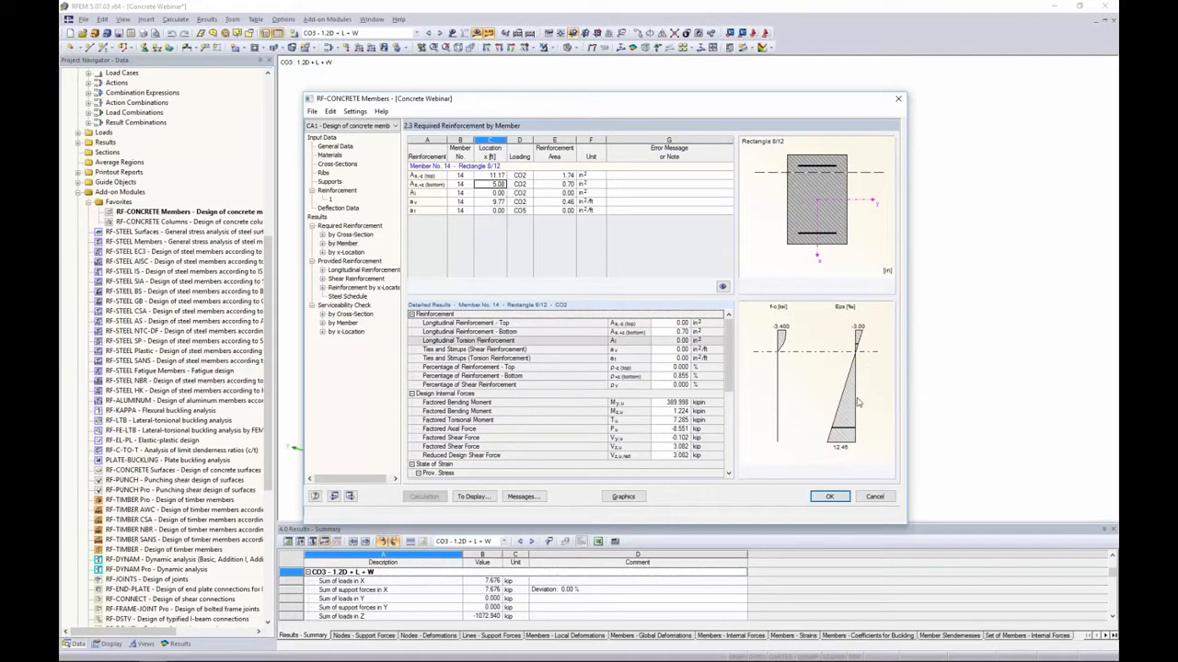
# Step: Examine the internal forces, stresses, strains and shear capacity behind member 14's required bottom reinforcement
pyautogui.scroll(-4, 723, 385)
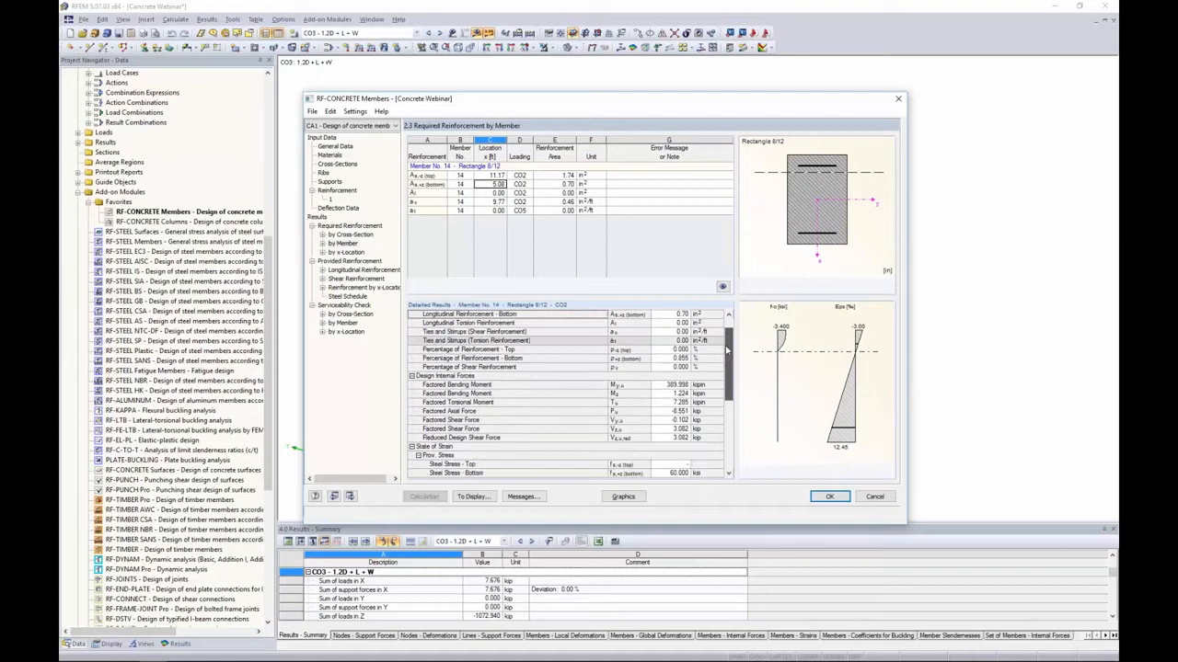
pyautogui.scroll(4, 727, 339)
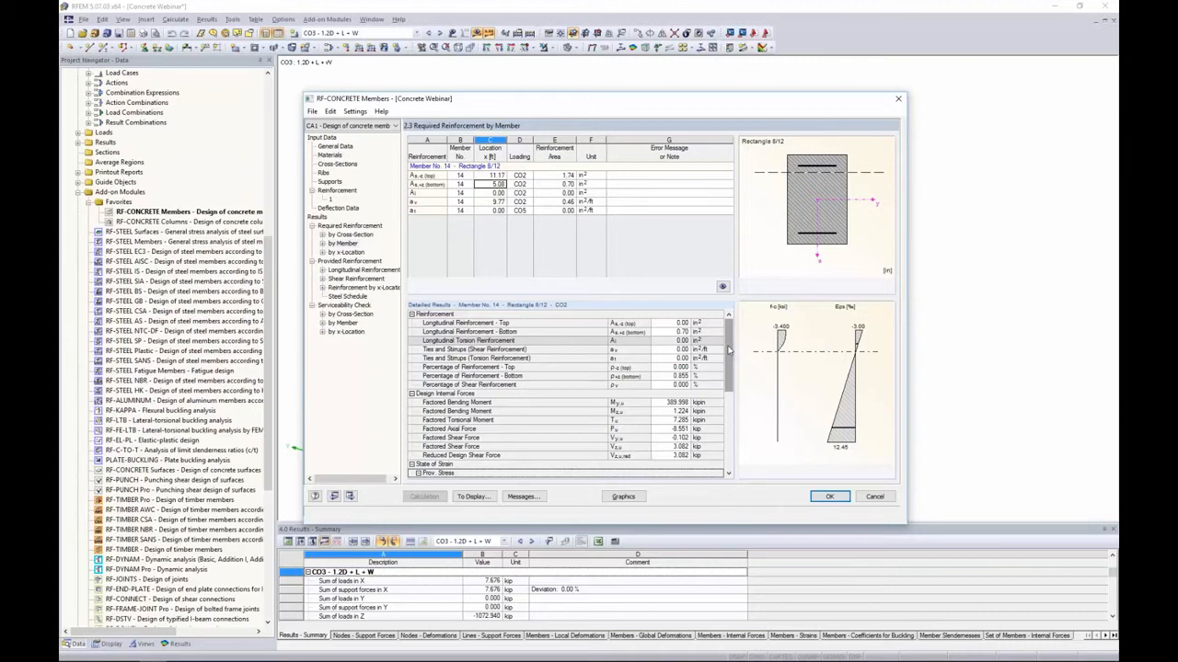
pyautogui.moveTo(728, 350); pyautogui.dragTo(722, 414)
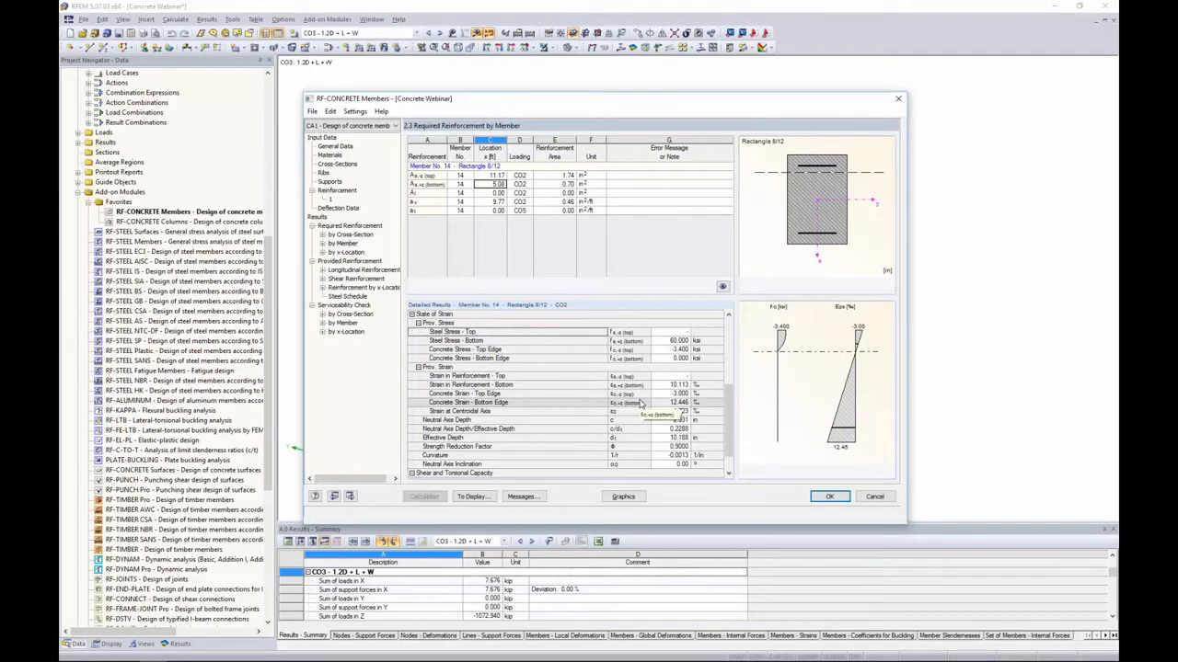
pyautogui.scroll(-1, 614, 397)
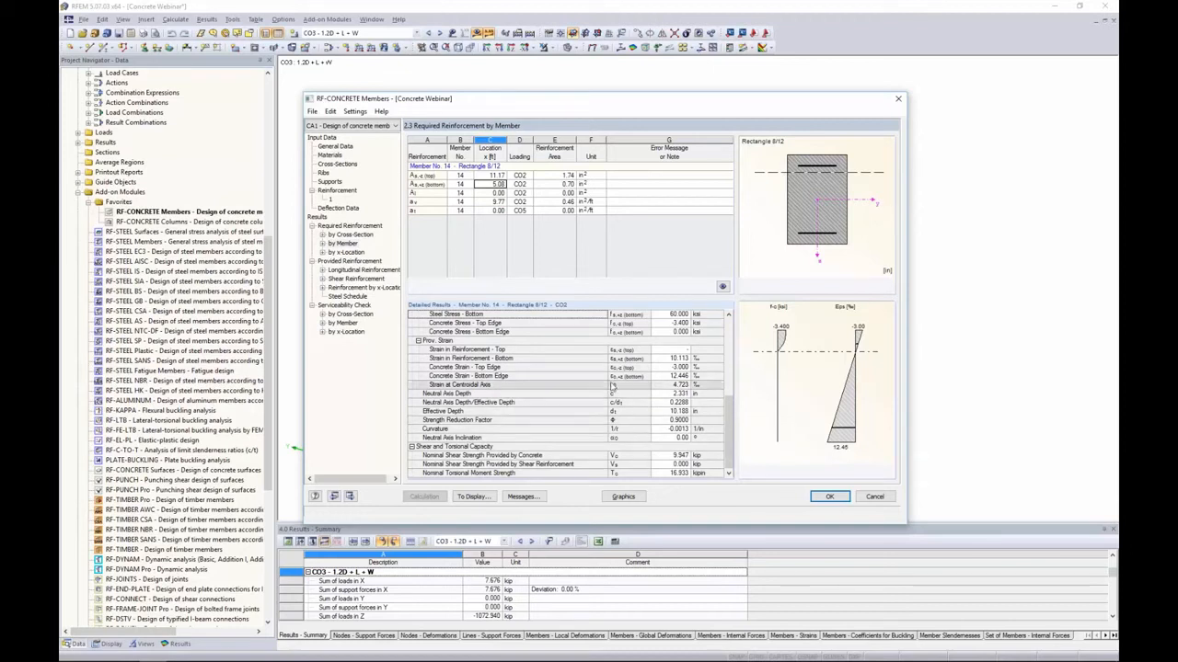
# Step: Open the required reinforcement by x-location, uncover the frame model behind the dialog and select a result at x = 1.02 ft
pyautogui.click(354, 252)
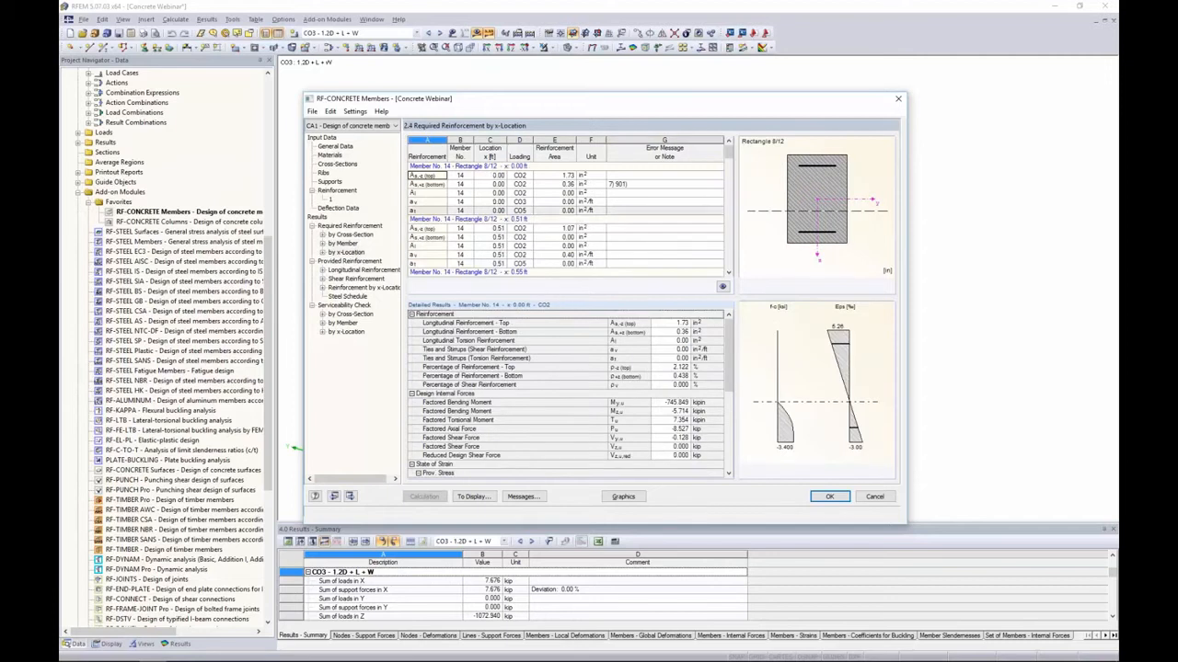
pyautogui.moveTo(539, 108); pyautogui.dragTo(541, 251)
pyautogui.scroll(-4, 486, 346)
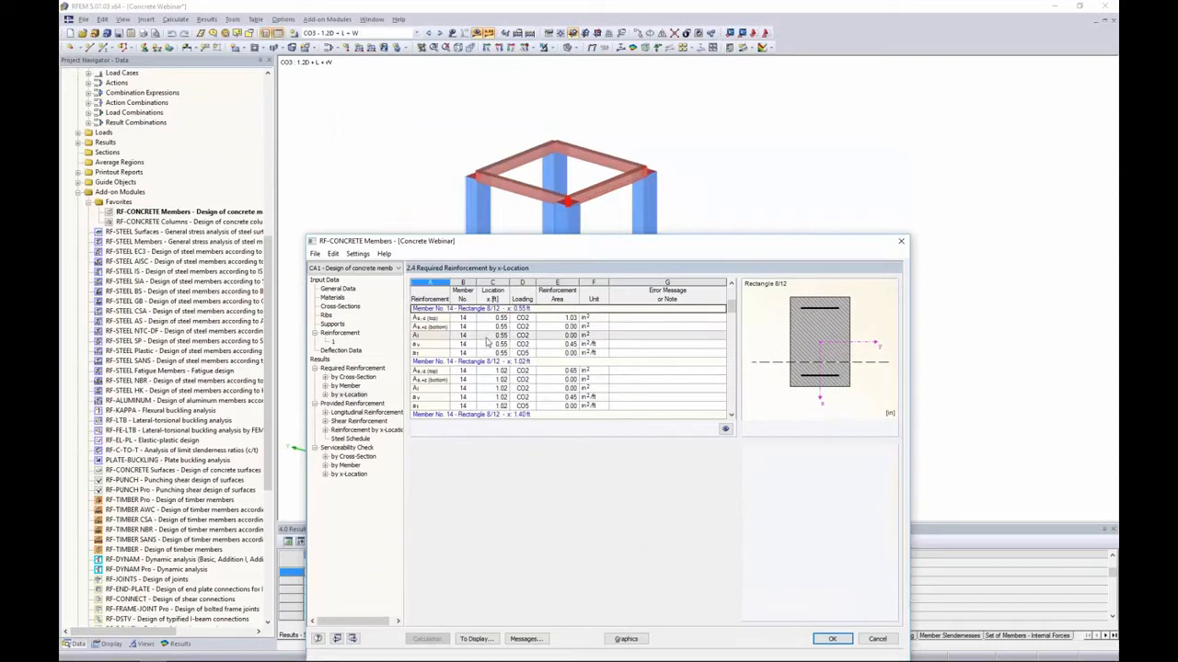
pyautogui.click(487, 336)
pyautogui.click(474, 387)
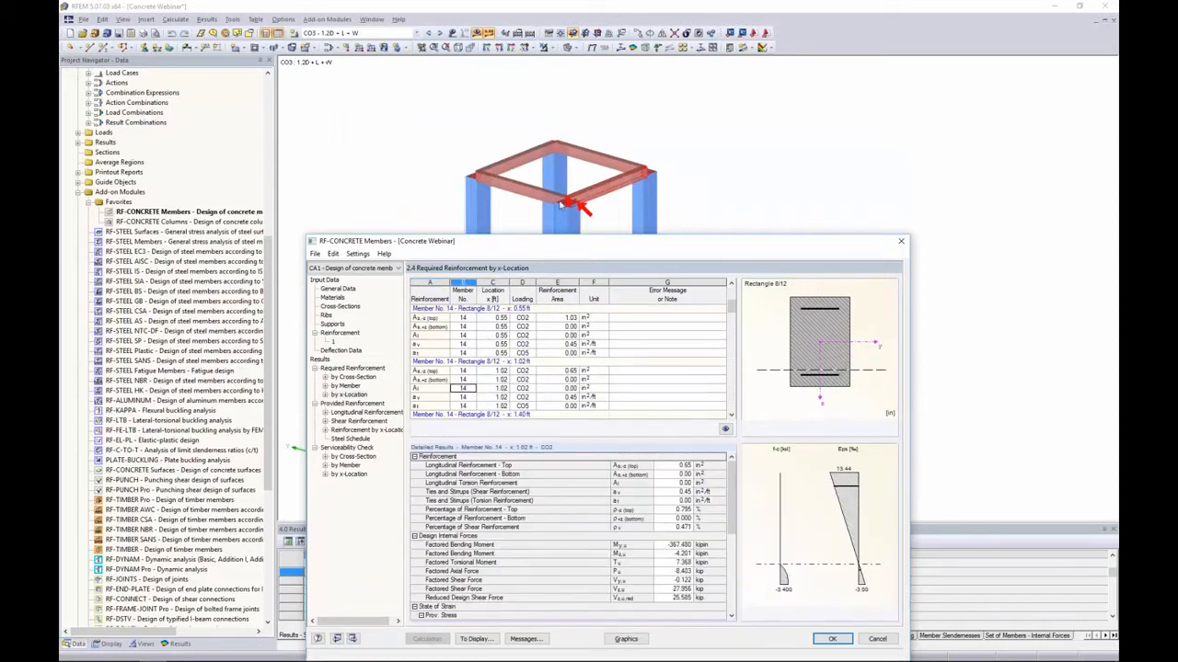
# Step: Step through member 14's x-location results up to x = 2.03 ft, following each location in the frame model
pyautogui.press('Down')
pyautogui.press('Down')
pyautogui.press('Down')
pyautogui.press('Down')
pyautogui.press('Down')
pyautogui.press('Down')
pyautogui.press('Down')
pyautogui.press('Down')
pyautogui.press('Down')
pyautogui.press('Down')
pyautogui.press('Down')
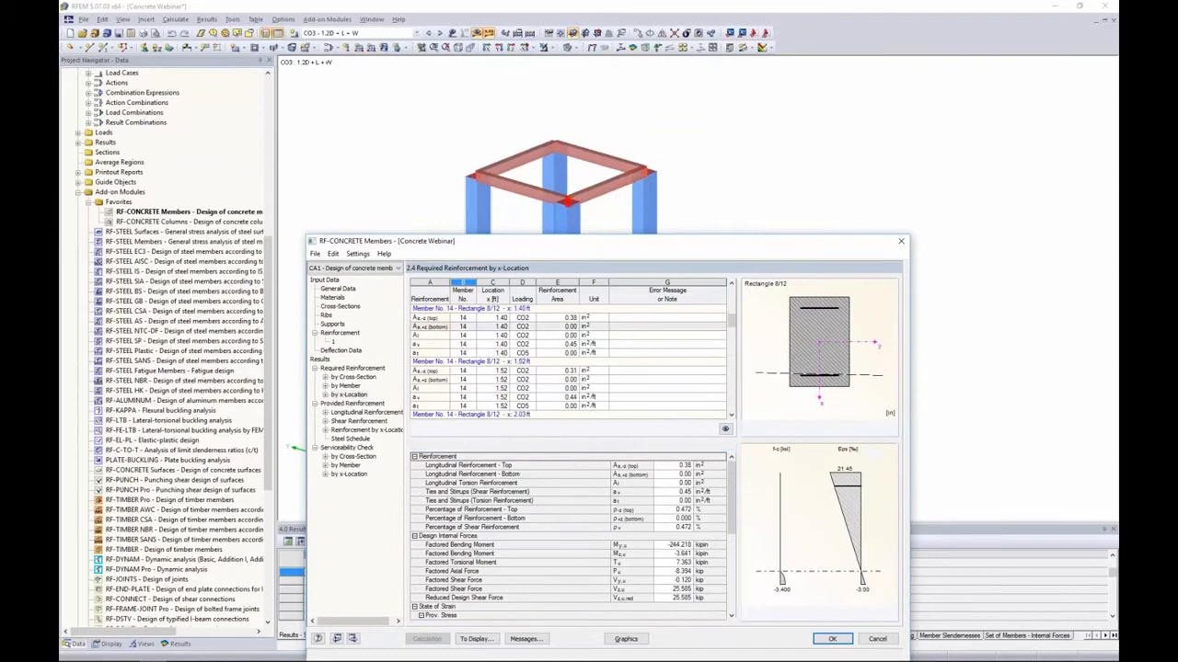
pyautogui.press('Right')
pyautogui.press('Right')
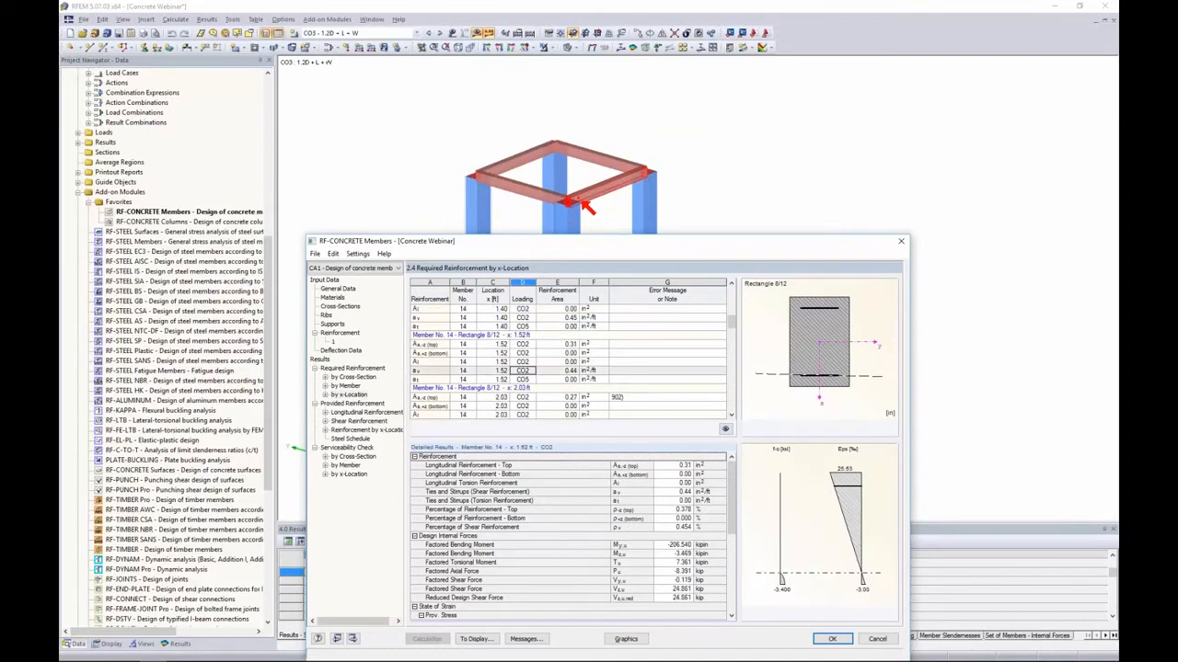
pyautogui.press('Down')
pyautogui.press('Down')
pyautogui.press('Down')
pyautogui.press('Down')
pyautogui.press('Down')
pyautogui.press('Down')
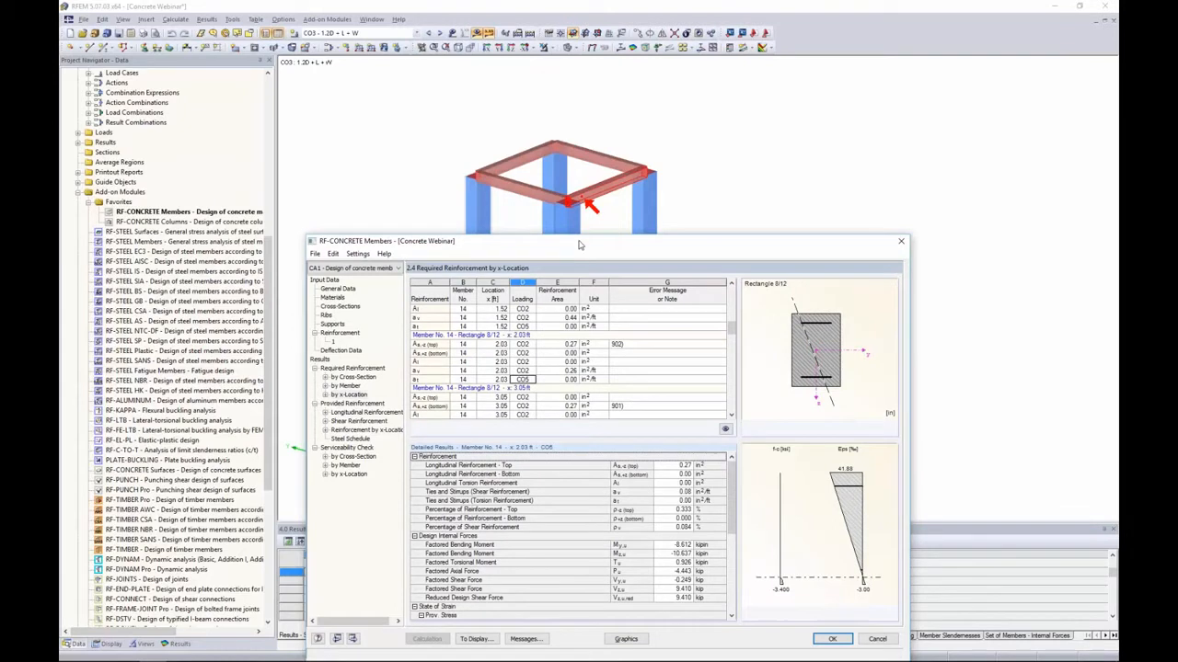
# Step: Move the dialog back up and examine member 14's detailed strain and capacity results at x = 2.03 ft
pyautogui.moveTo(580, 242); pyautogui.dragTo(608, 99)
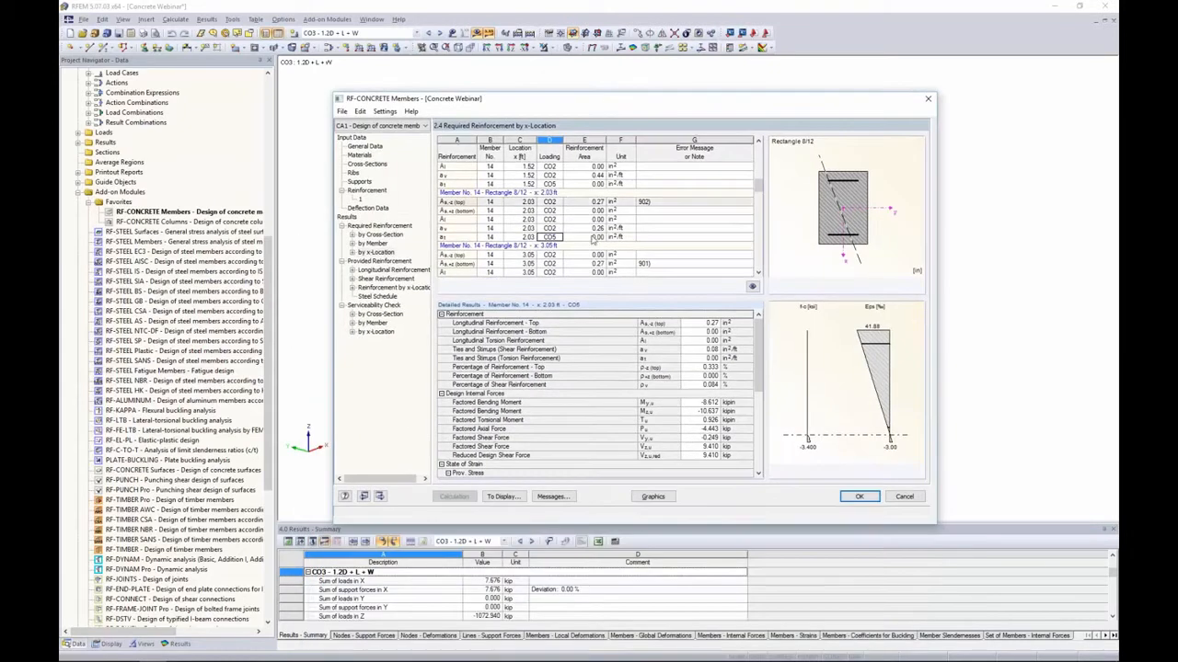
pyautogui.scroll(-5, 742, 337)
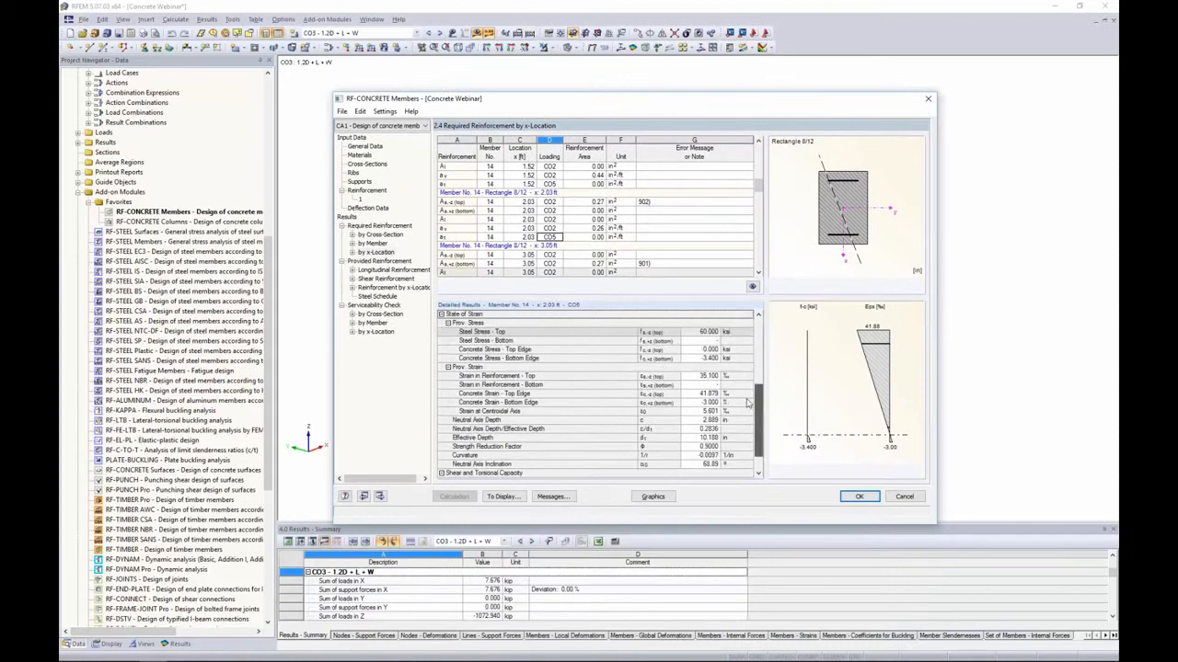
pyautogui.click(571, 228)
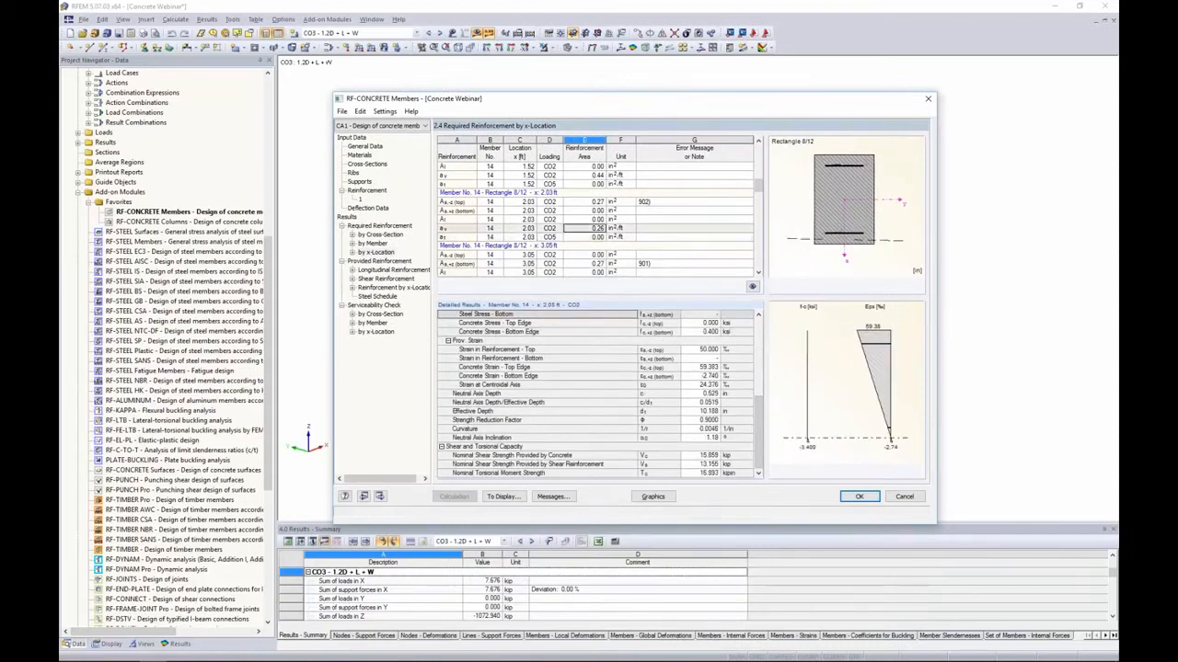
pyautogui.click(569, 221)
pyautogui.scroll(5, 756, 386)
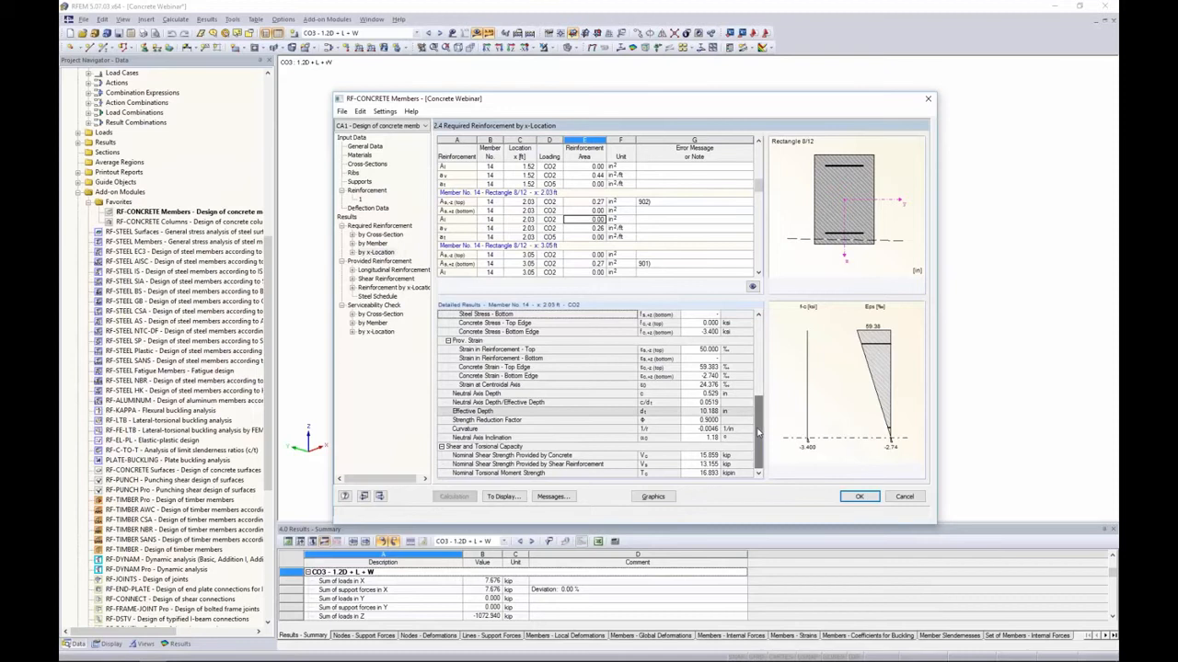
pyautogui.moveTo(756, 386); pyautogui.dragTo(756, 434)
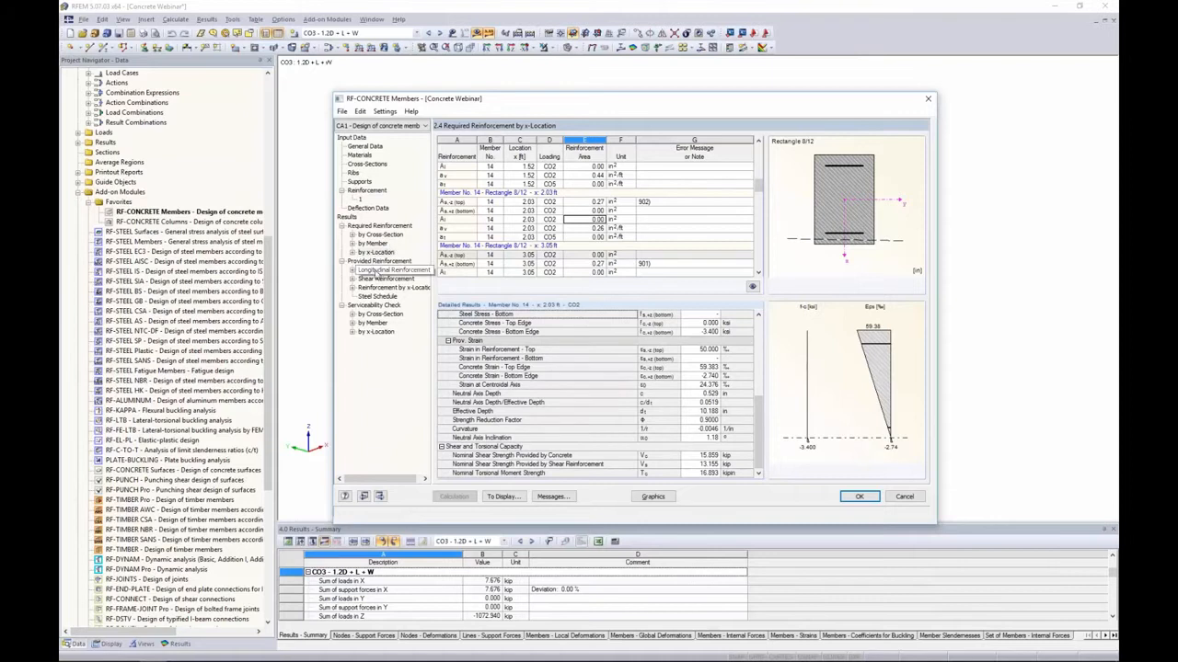
# Step: Change the provided top longitudinal reinforcement of member 14 to four No. 6 bars
pyautogui.click(376, 274)
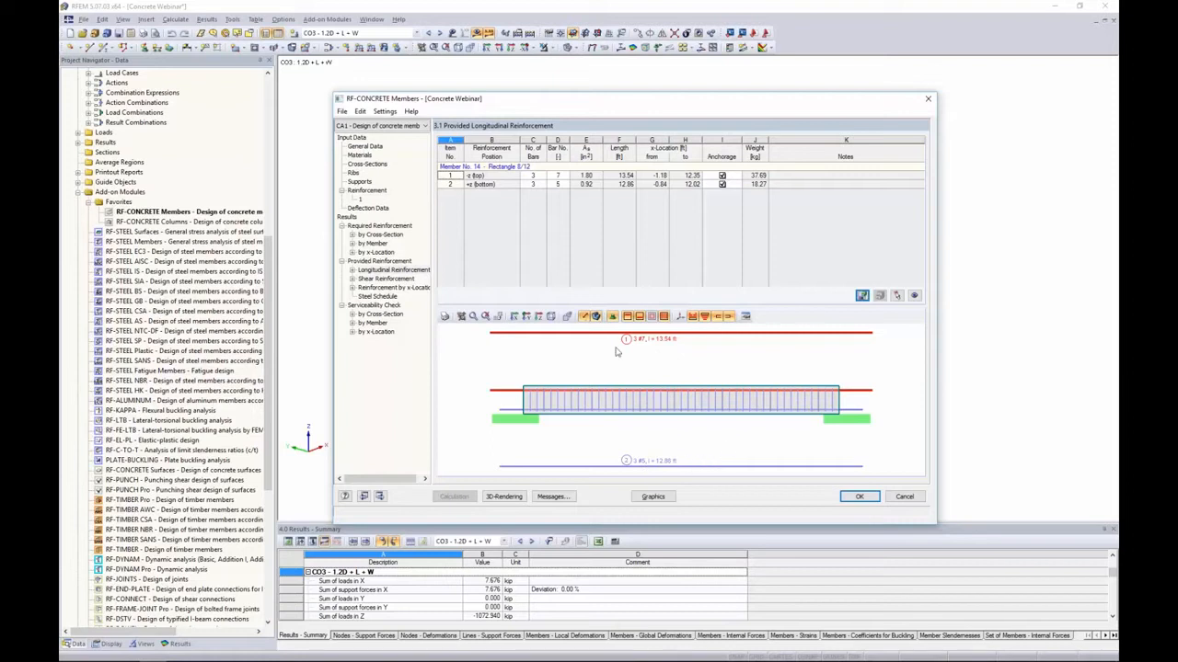
pyautogui.click(532, 176)
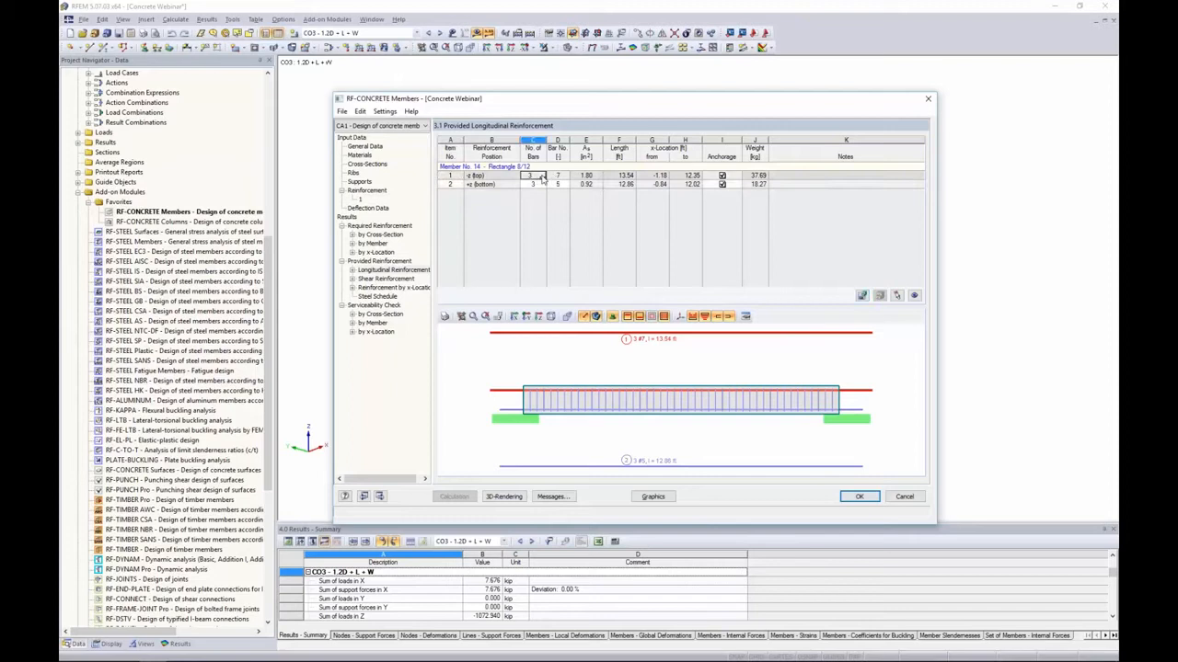
pyautogui.click(542, 176)
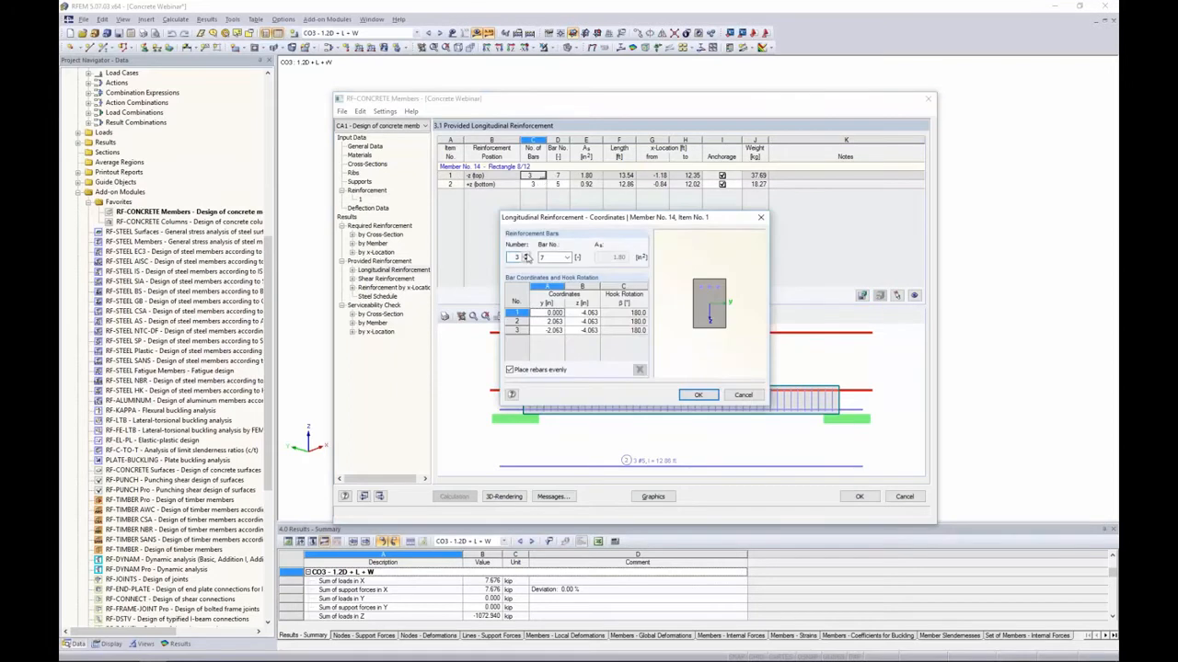
pyautogui.click(527, 256)
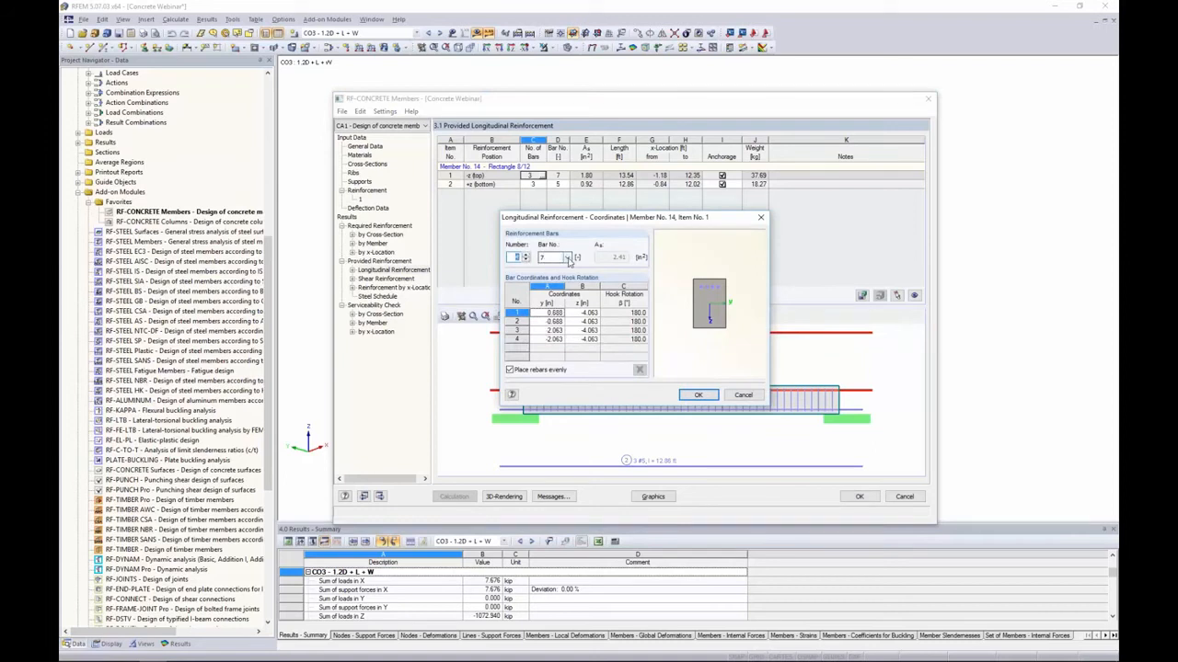
pyautogui.click(567, 257)
pyautogui.click(575, 304)
pyautogui.click(700, 397)
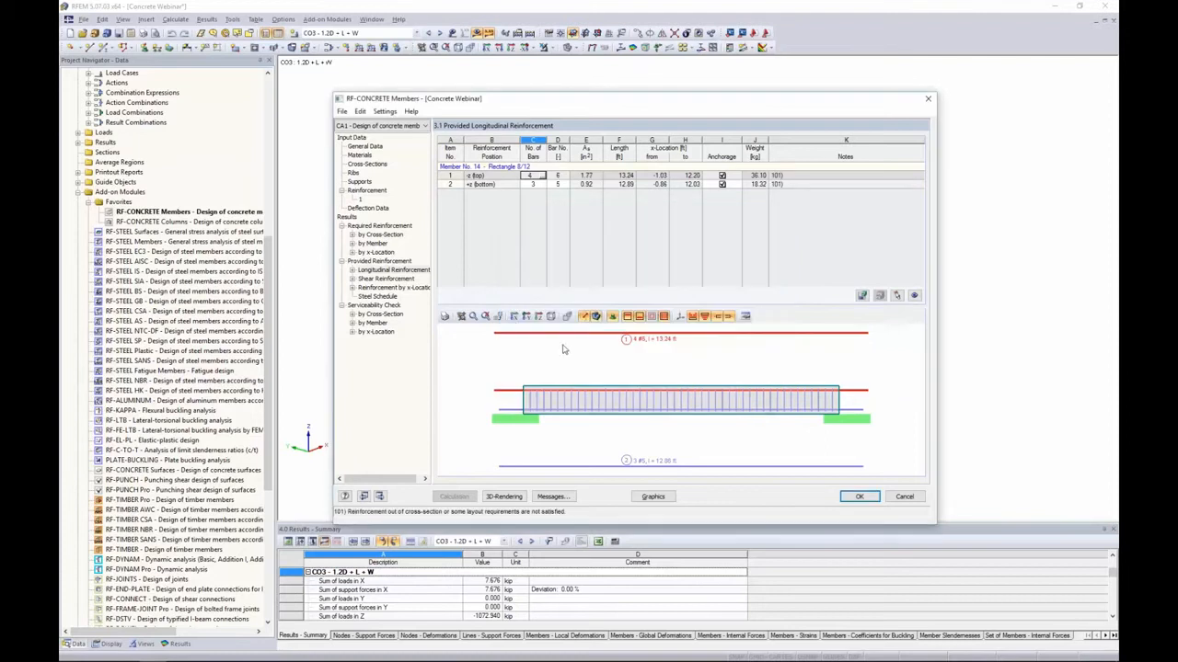
# Step: Recalculate the provided safety for the modified reinforcement and return to member 14's provided longitudinal reinforcement
pyautogui.click(409, 288)
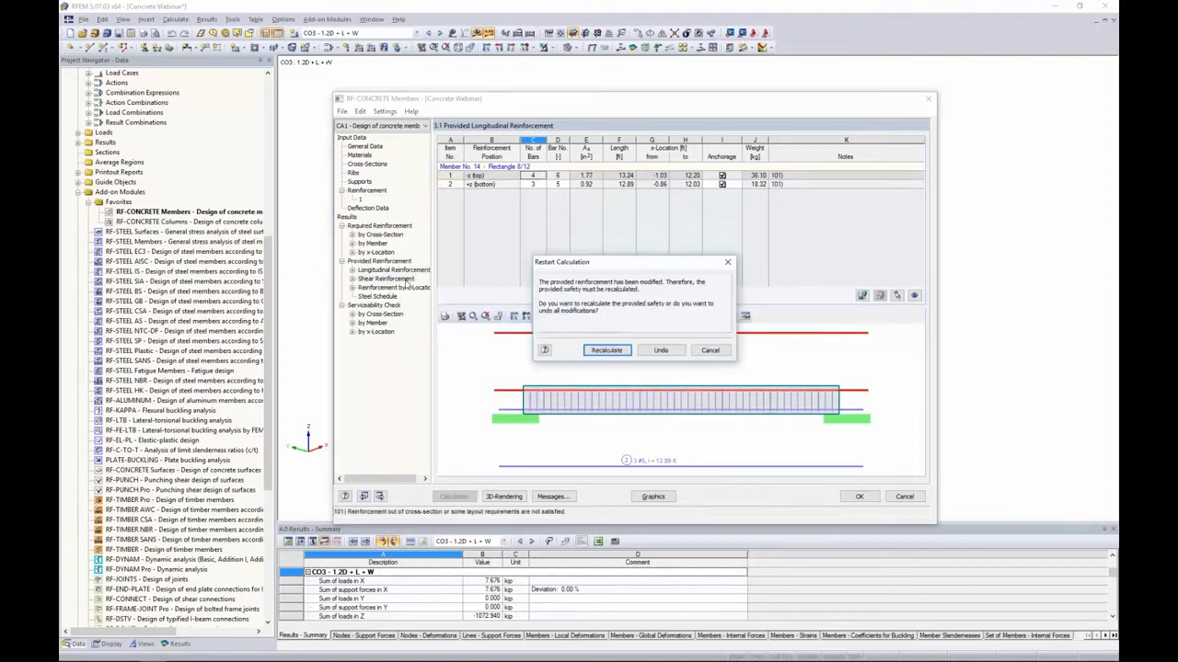
pyautogui.click(606, 351)
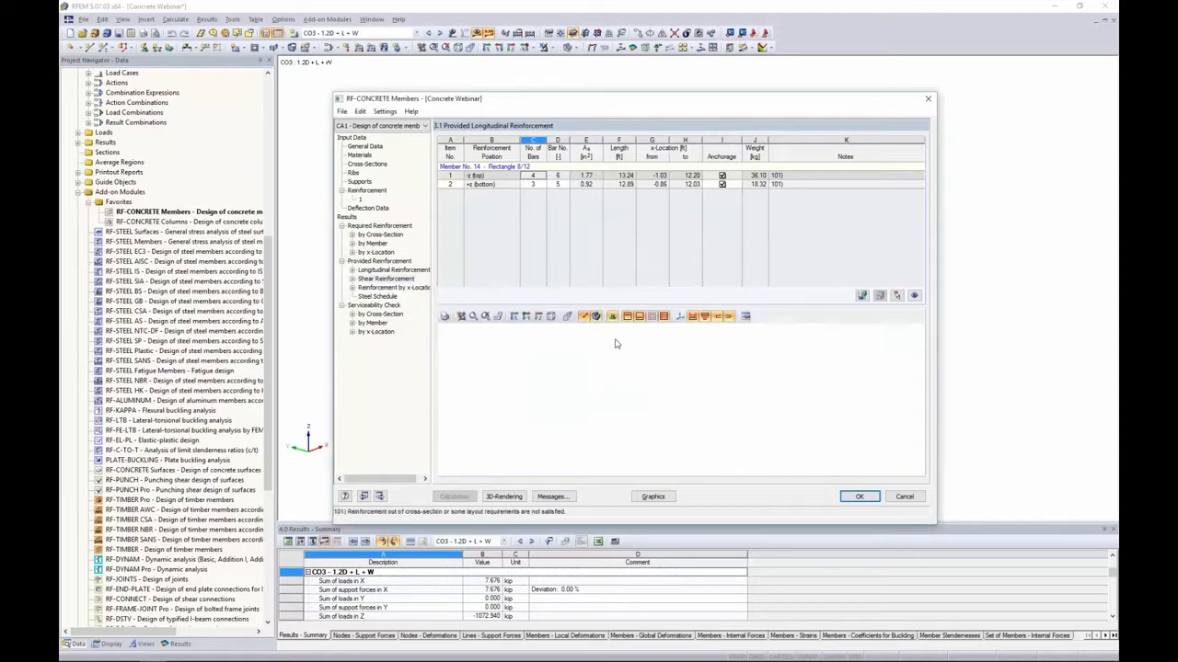
pyautogui.click(407, 270)
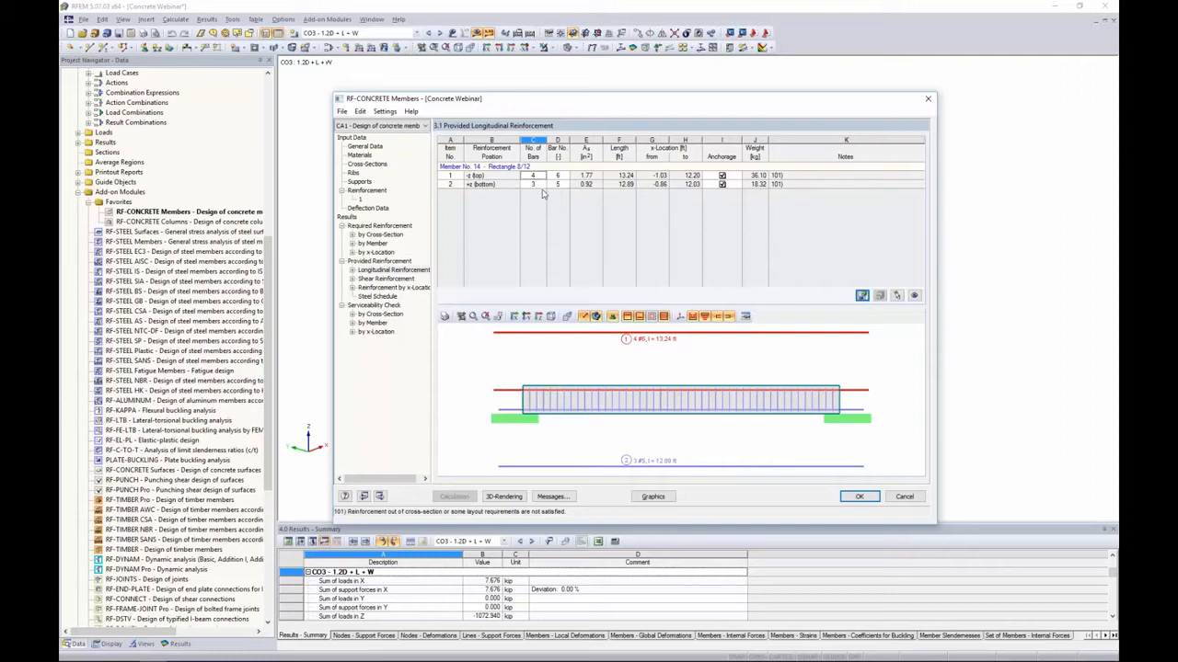
# Step: Open the 3D view of member 14's reinforcement and examine the stirrups and longitudinal bars closely at the beam end
pyautogui.doubleClick(585, 365)
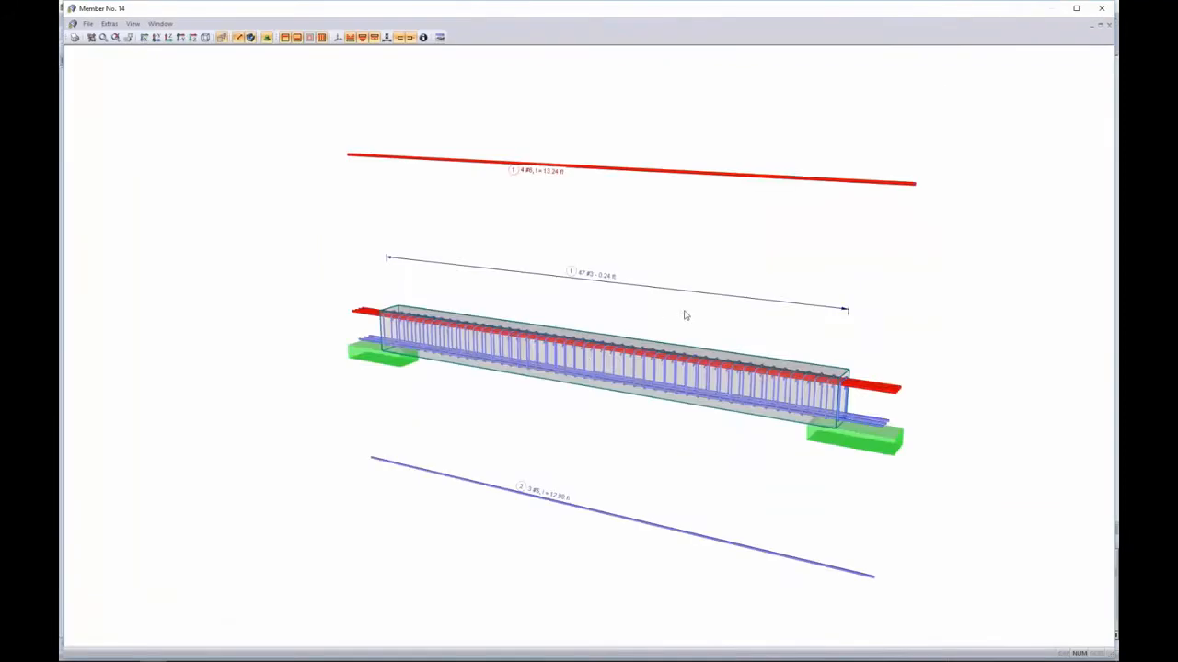
pyautogui.moveTo(684, 315); pyautogui.dragTo(589, 299, button='middle')
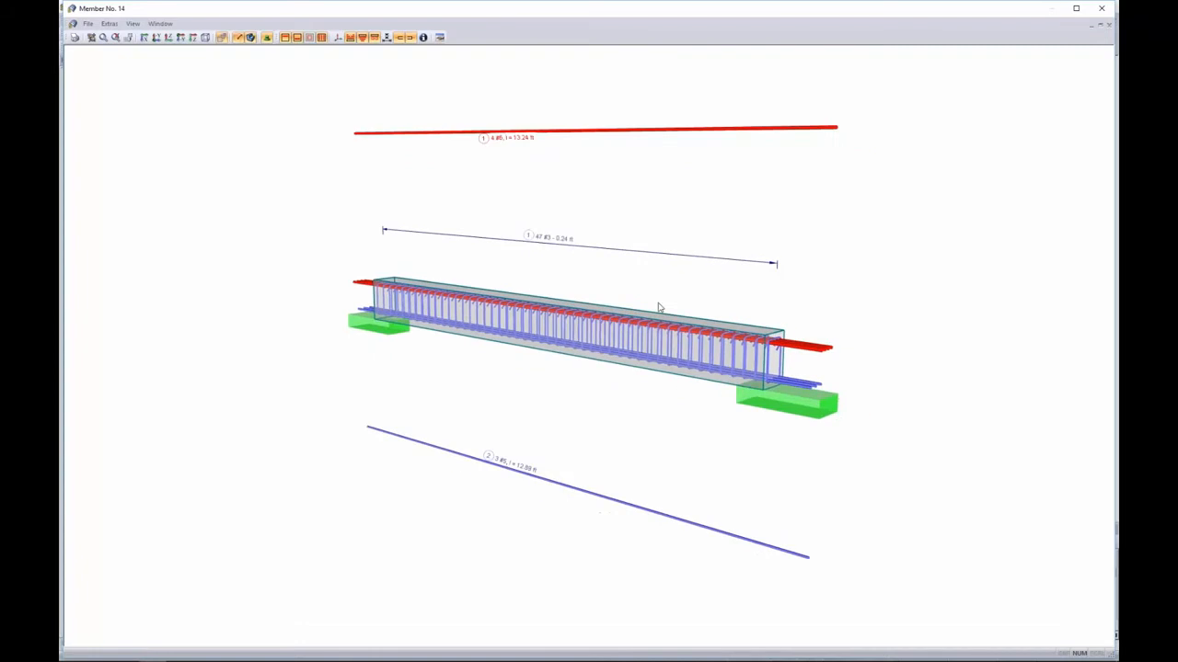
pyautogui.moveTo(792, 321); pyautogui.dragTo(732, 352, button='middle')
pyautogui.scroll(3, 736, 352)
pyautogui.scroll(2, 736, 352)
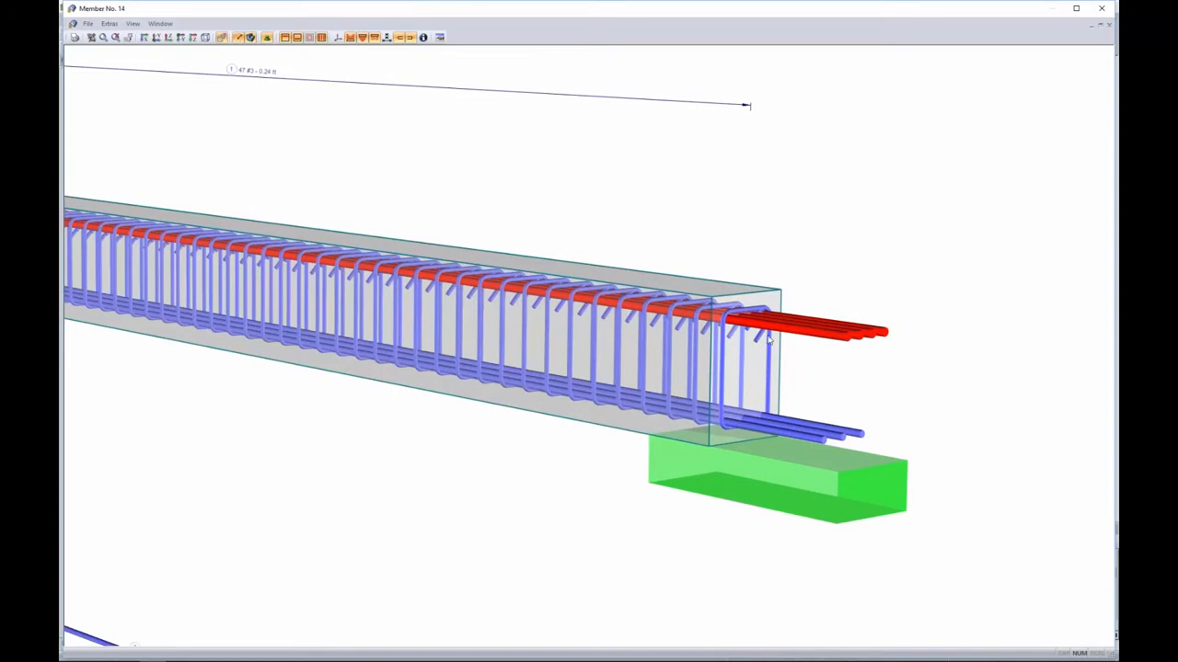
pyautogui.scroll(2, 765, 342)
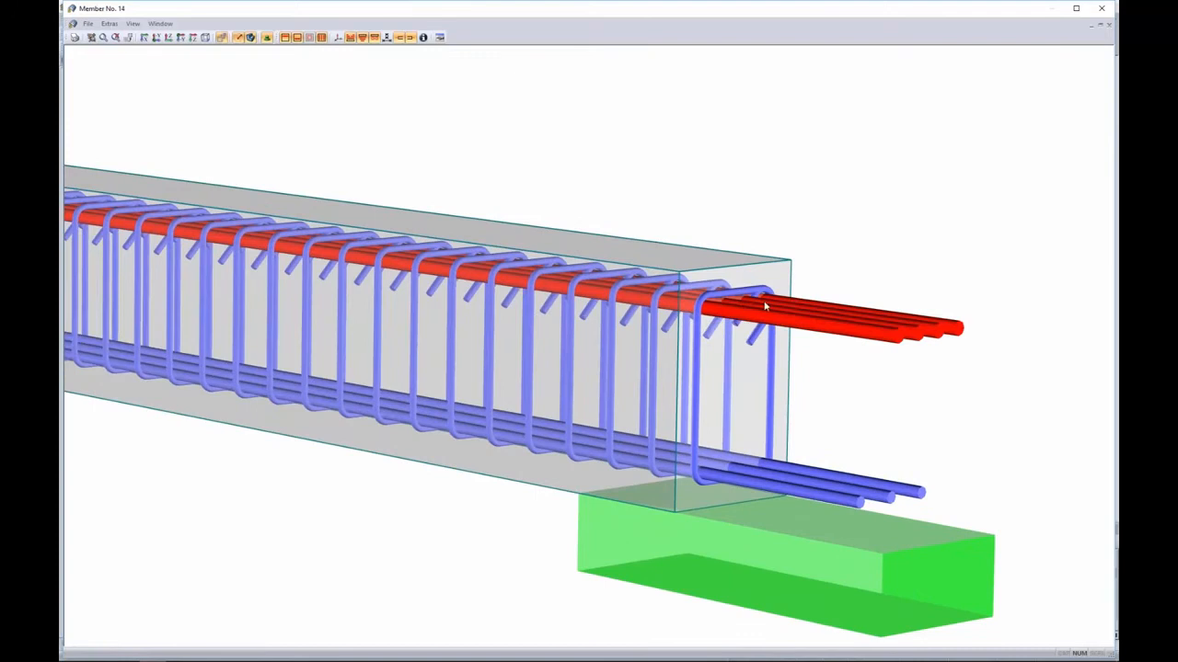
pyautogui.scroll(-6, 731, 337)
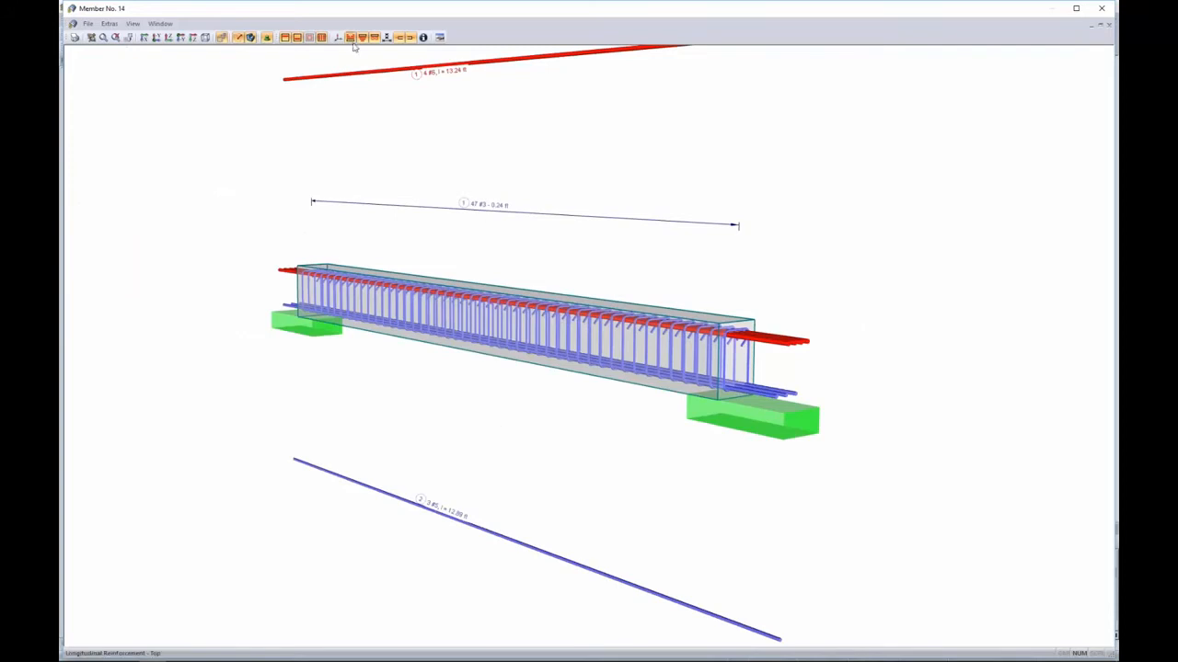
# Step: Hide and redisplay the top longitudinal reinforcement in the 3D view
pyautogui.click(285, 39)
pyautogui.click(285, 38)
pyautogui.moveTo(565, 212); pyautogui.dragTo(565, 276, button='middle')
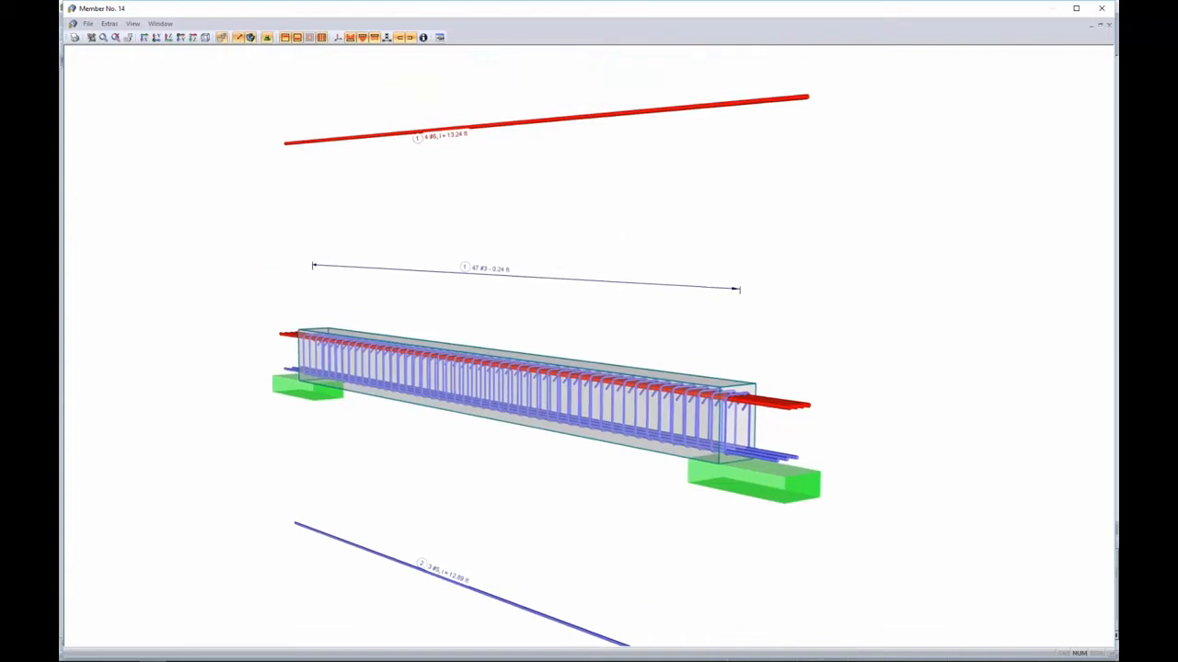
# Step: Edit member 14's top longitudinal reinforcement from the 3D view to three No. 7 bars
pyautogui.doubleClick(438, 135)
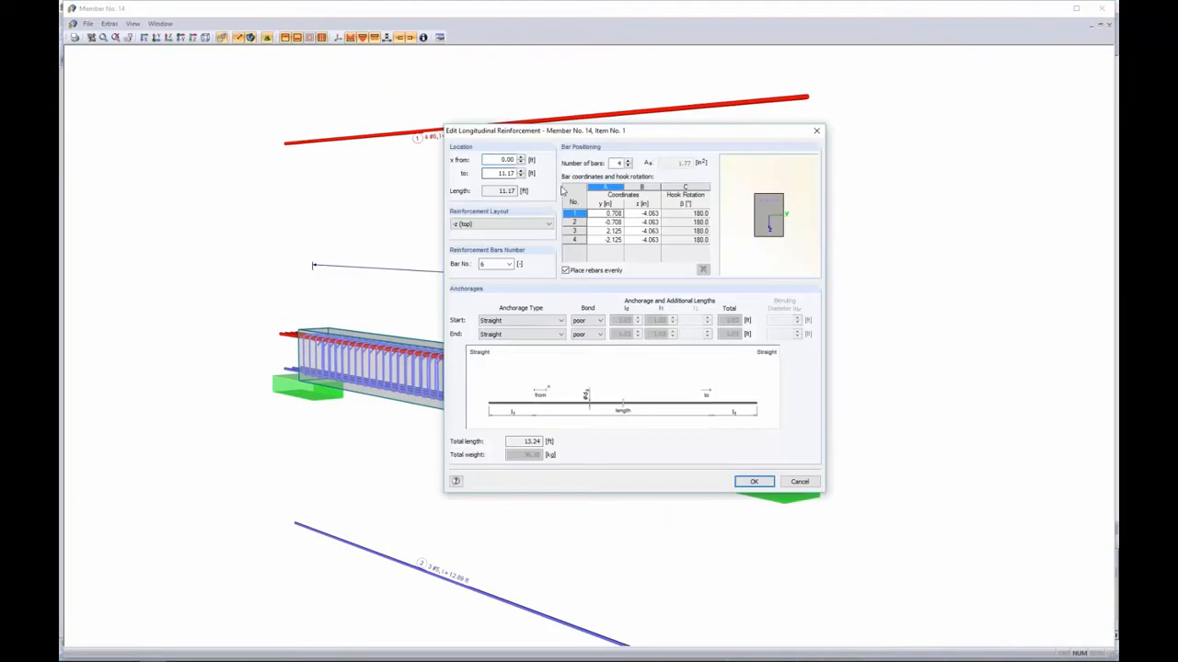
pyautogui.click(627, 166)
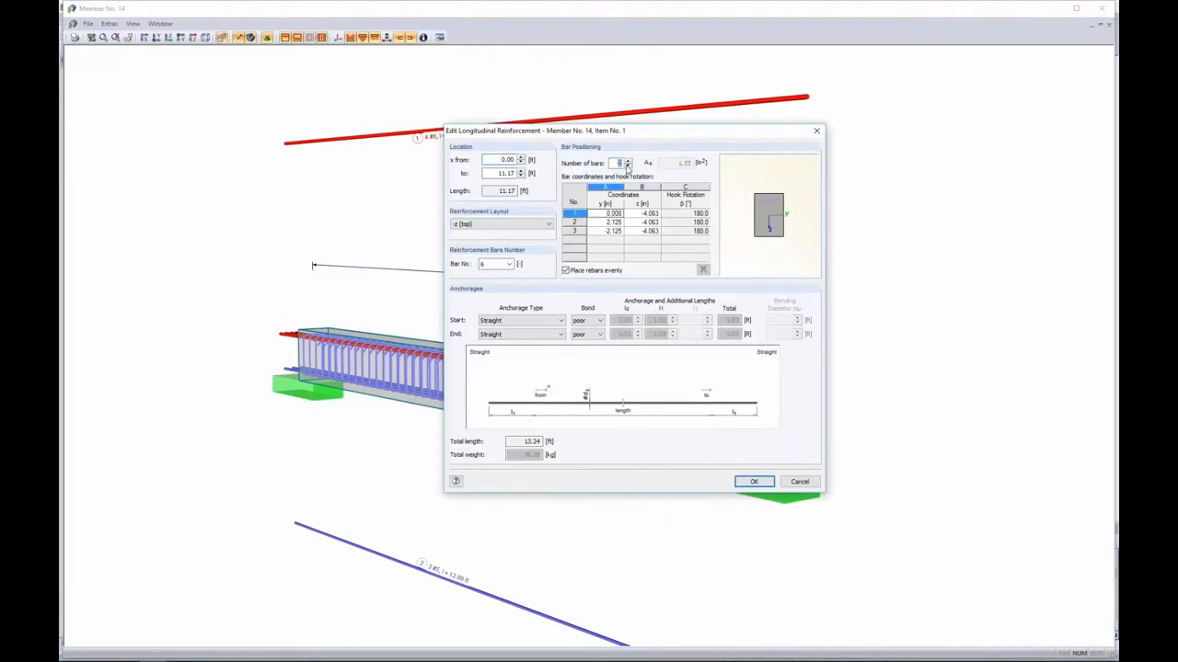
pyautogui.click(508, 264)
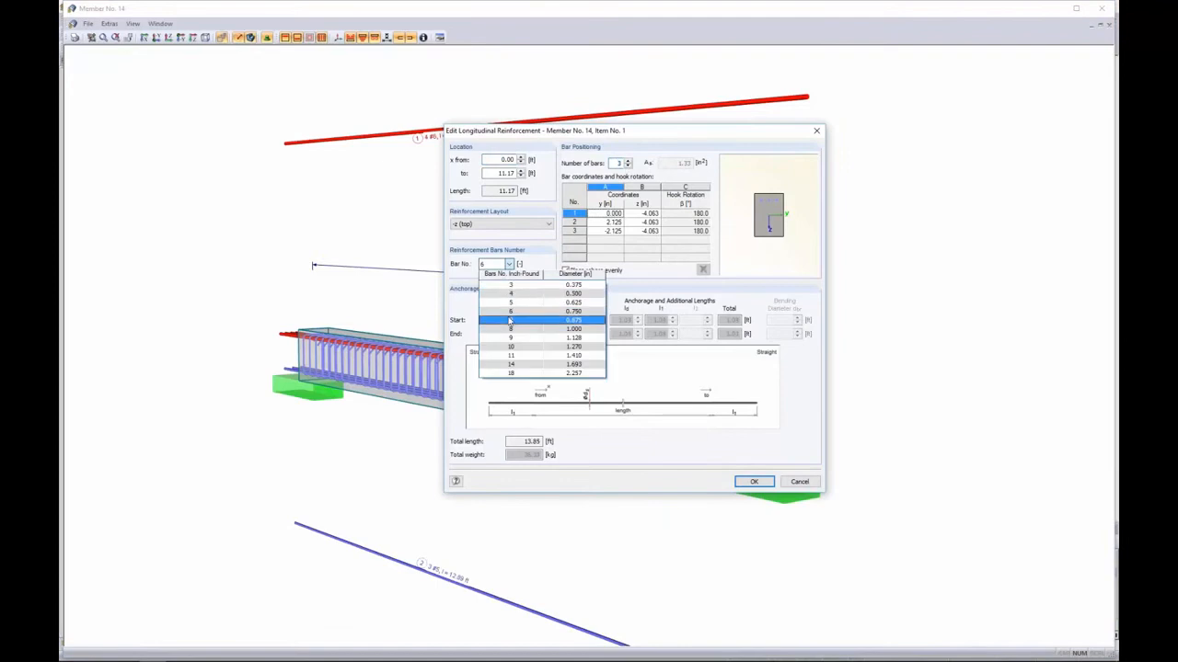
pyautogui.click(511, 322)
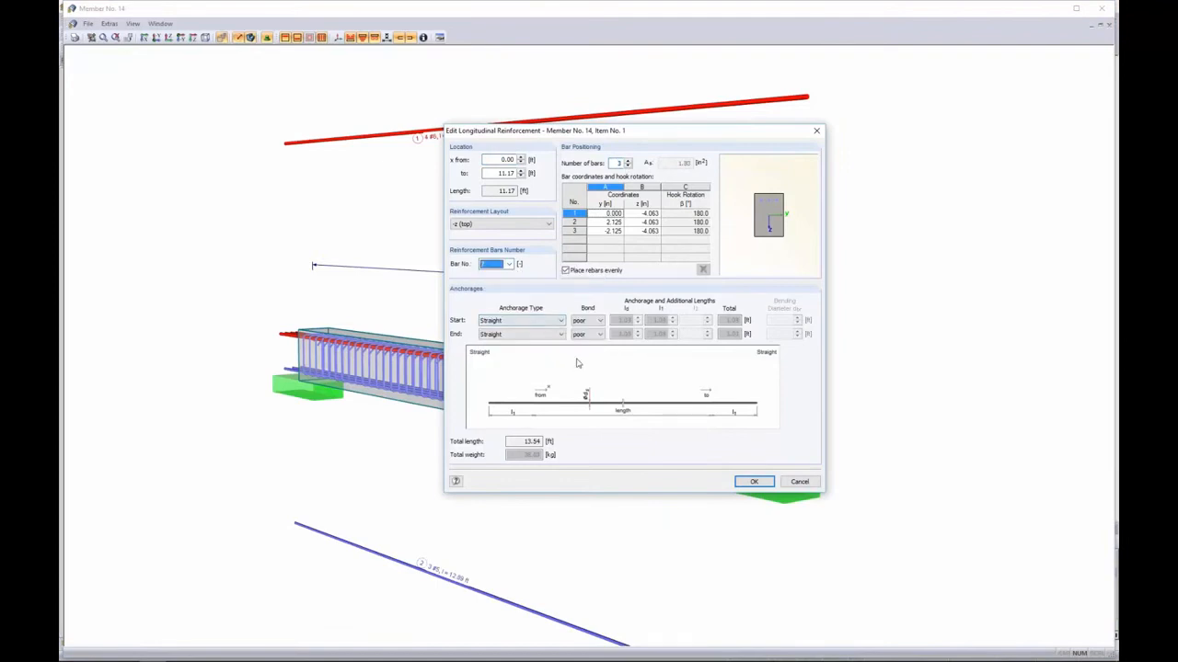
# Step: Set the top bars' anchorage type to Hook at both start and end and apply the reinforcement changes
pyautogui.click(549, 321)
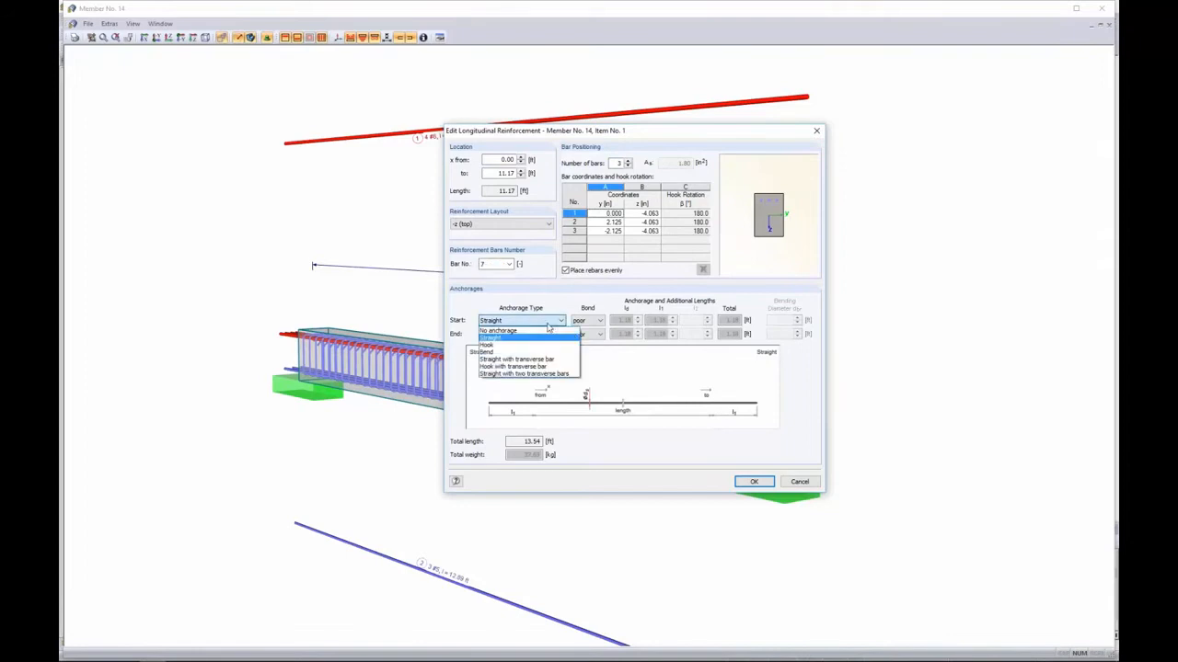
pyautogui.click(541, 350)
pyautogui.click(543, 334)
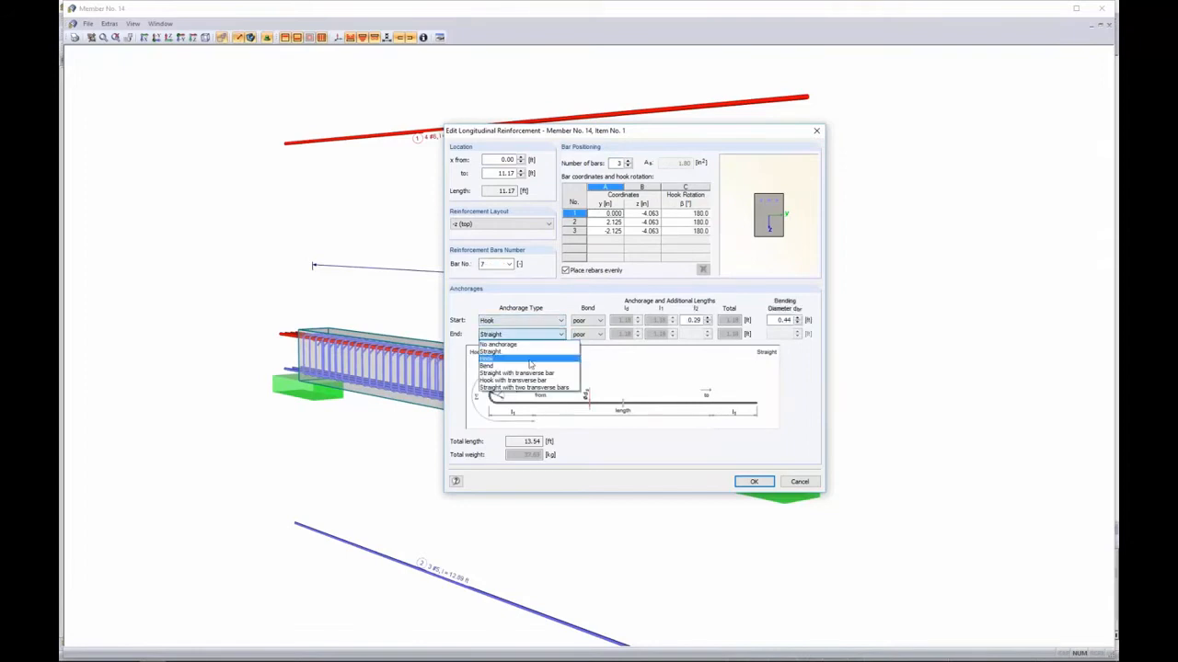
pyautogui.click(531, 359)
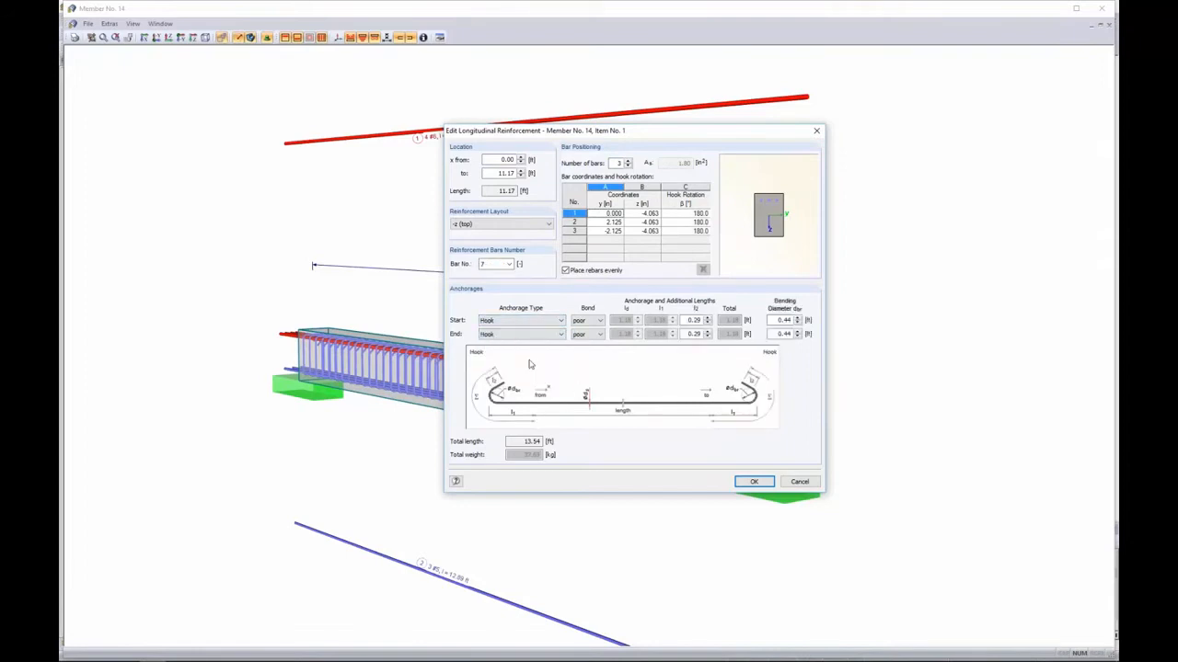
pyautogui.click(750, 484)
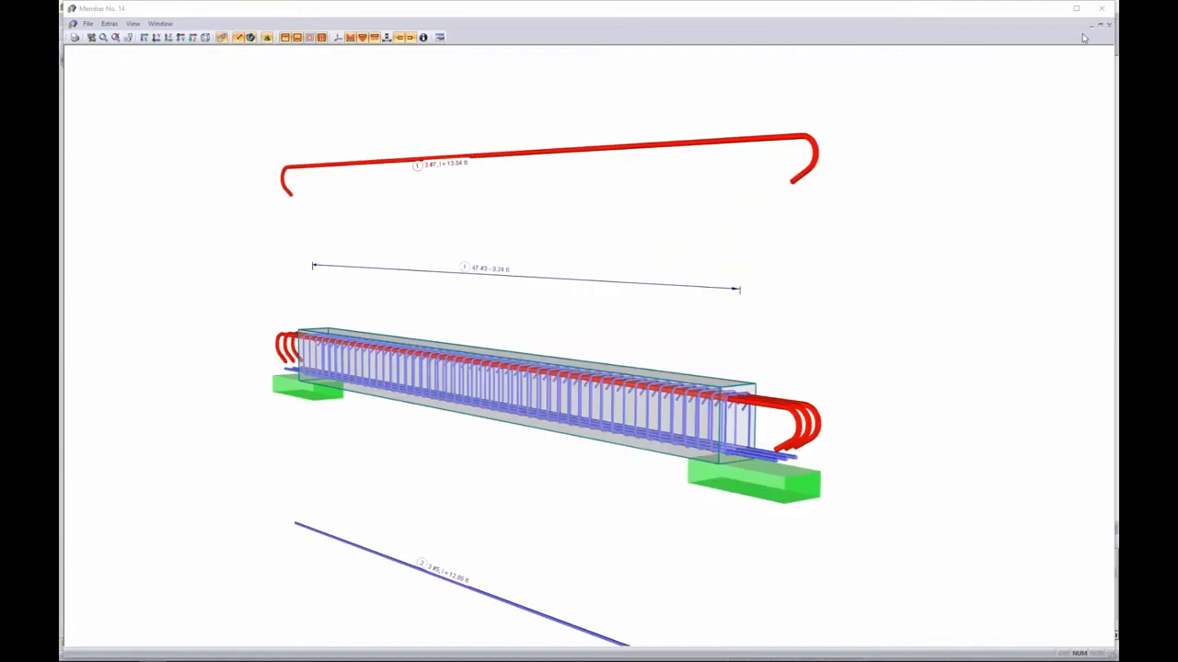
# Step: Close the 3D view and recalculate the provided safety, continuing to the provided shear reinforcement
pyautogui.click(1102, 9)
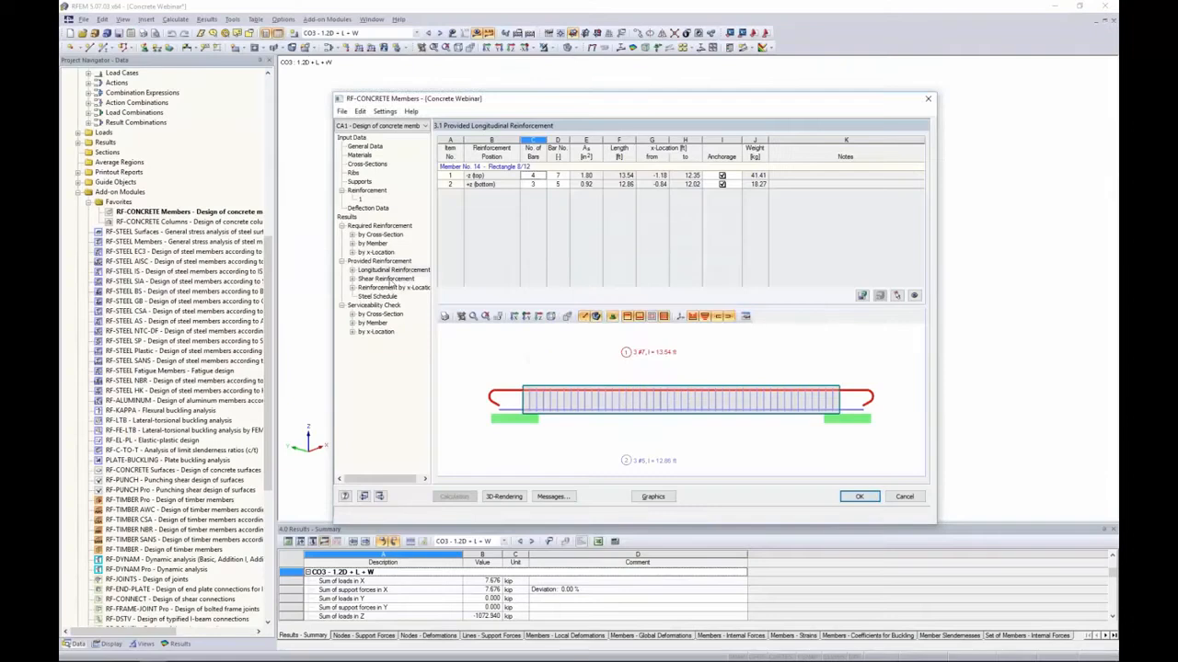
pyautogui.click(387, 279)
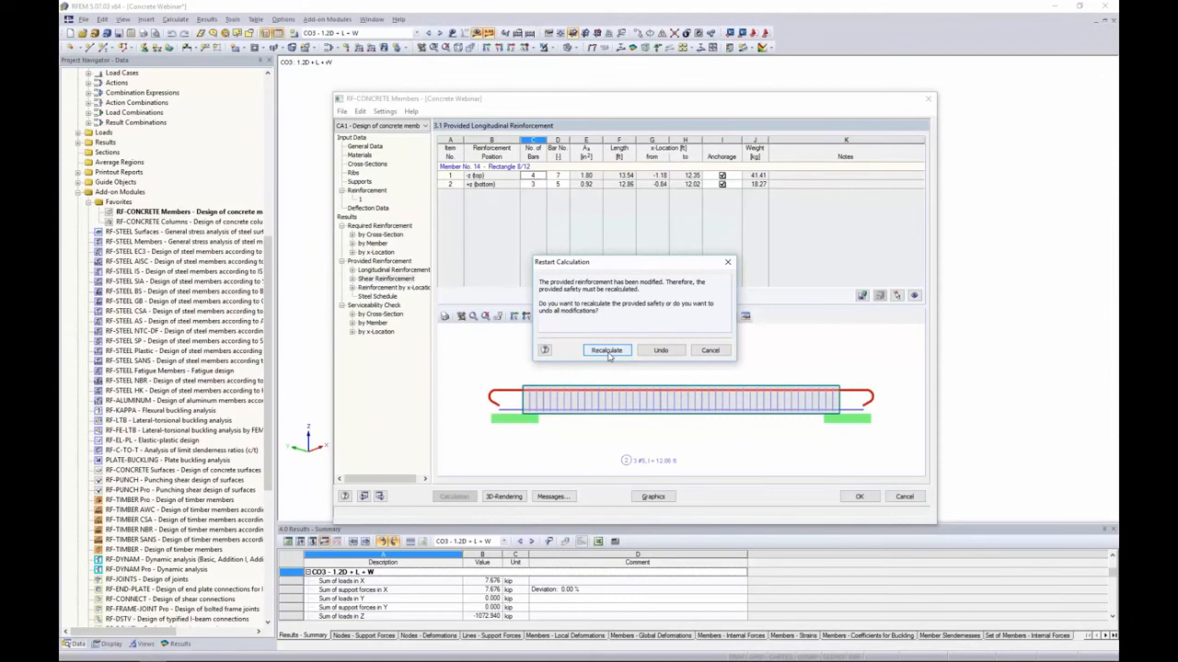
pyautogui.click(607, 350)
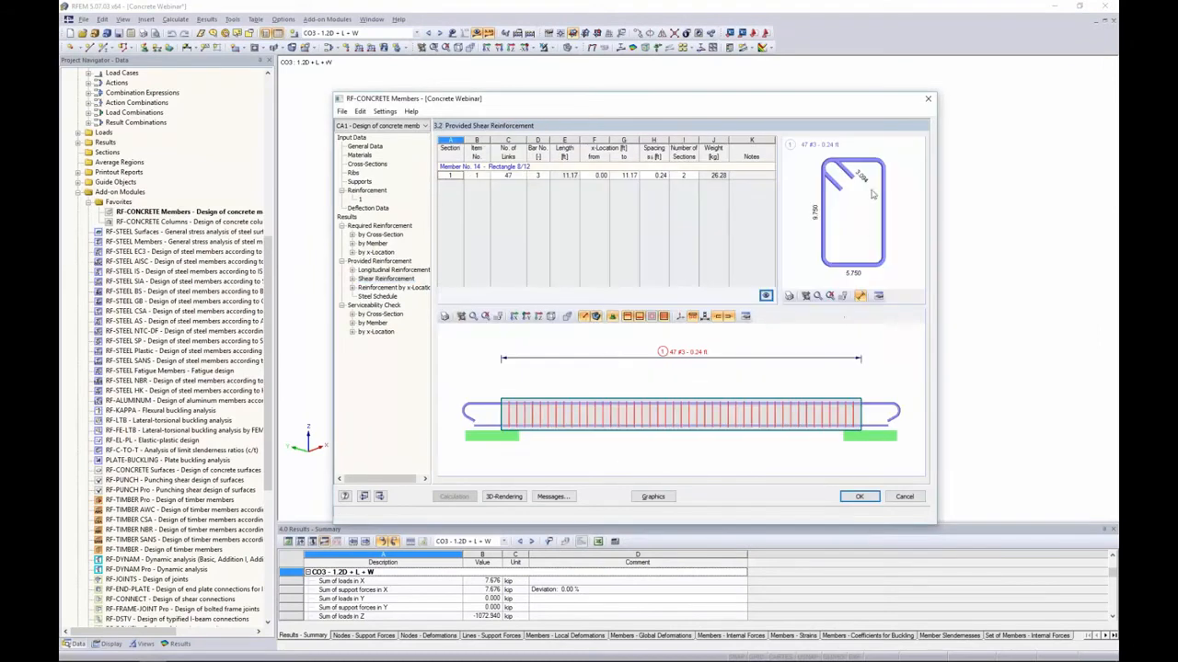
# Step: Compare member 14's provided longitudinal and shear reinforcement, and inspect the stirrup layout in the 3D view before closing it
pyautogui.click(384, 270)
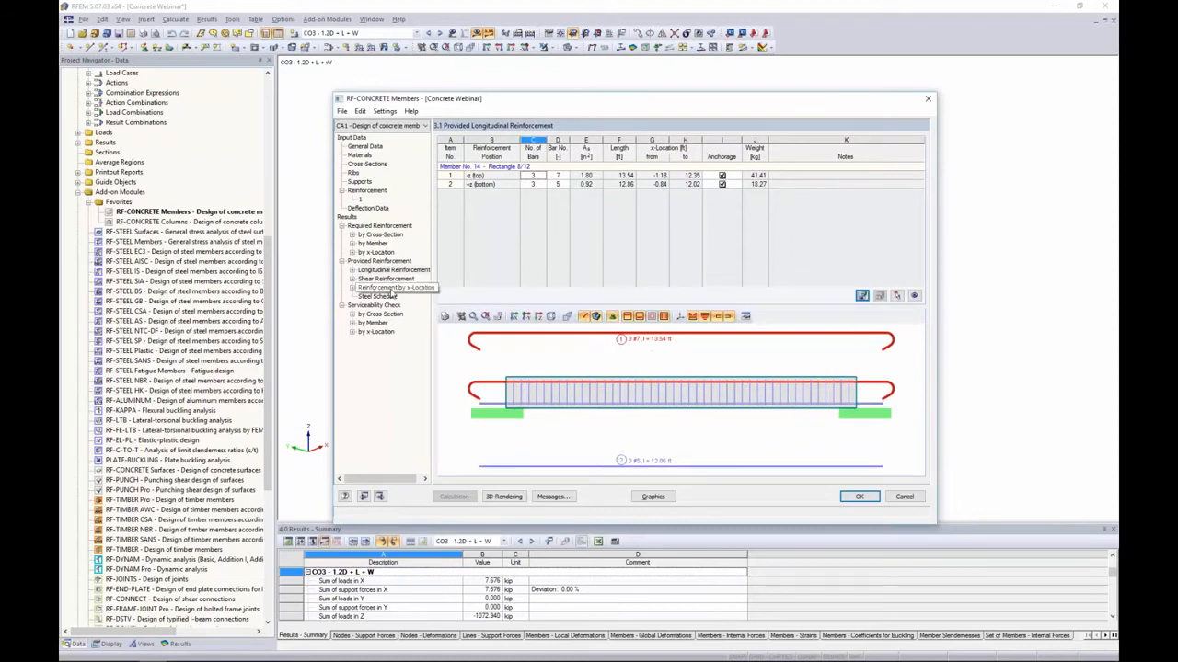
pyautogui.click(386, 278)
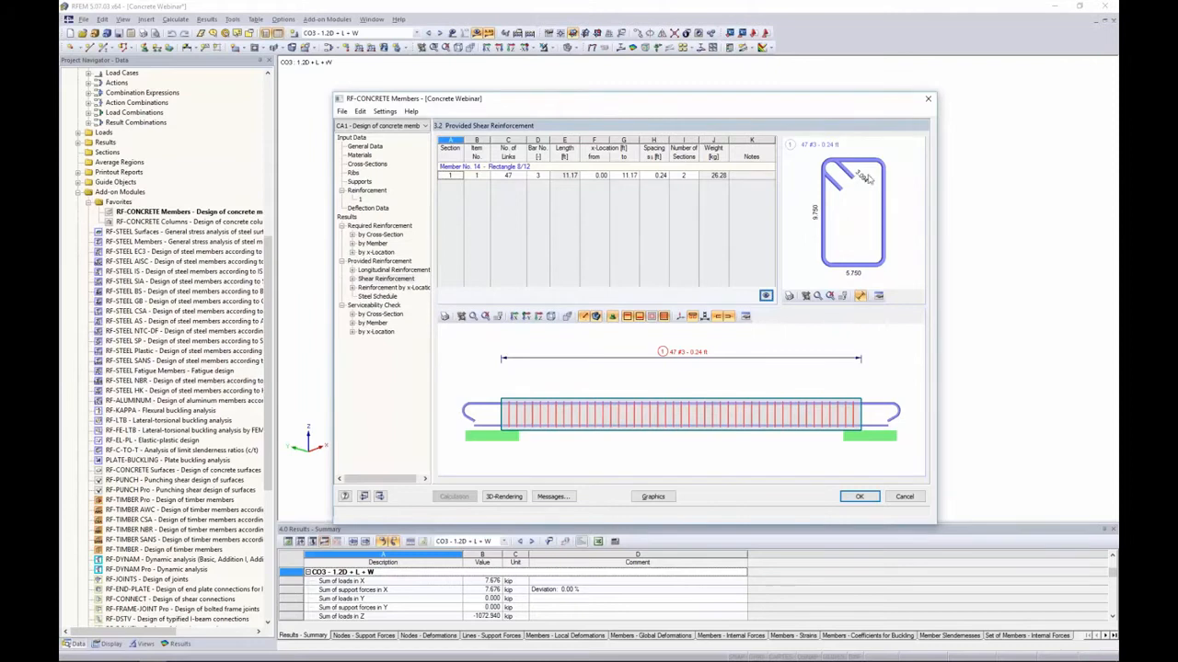
pyautogui.doubleClick(749, 381)
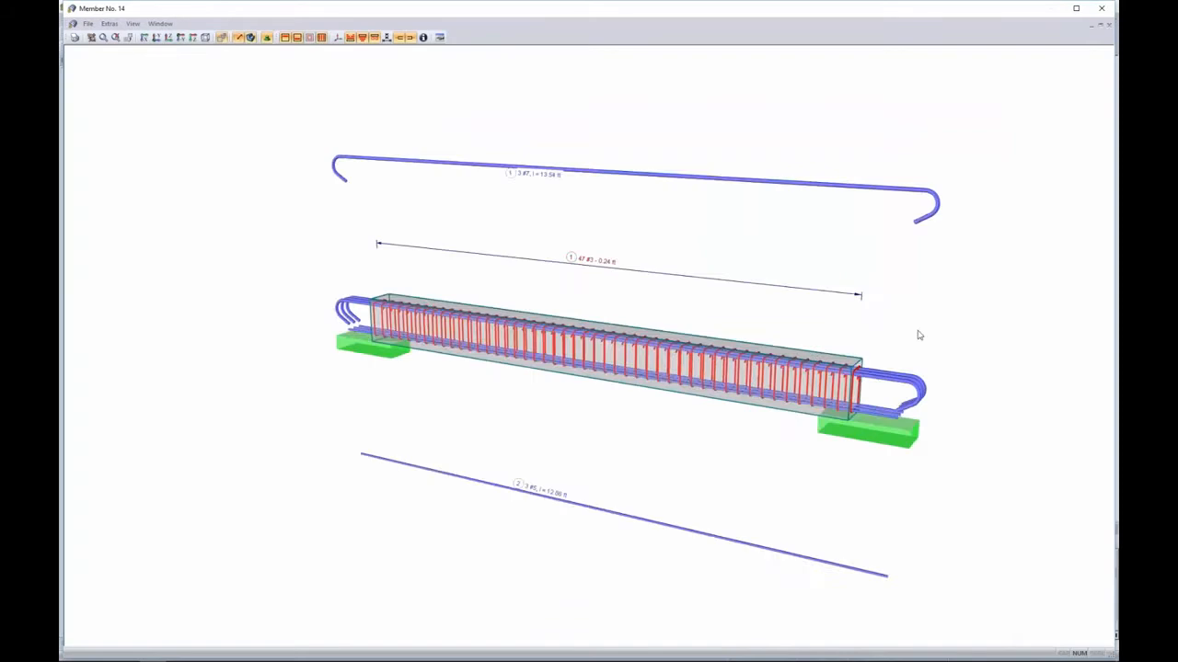
pyautogui.keyDown('ctrl'); pyautogui.moveTo(917, 334); pyautogui.dragTo(822, 286, button='middle'); pyautogui.keyUp('ctrl')
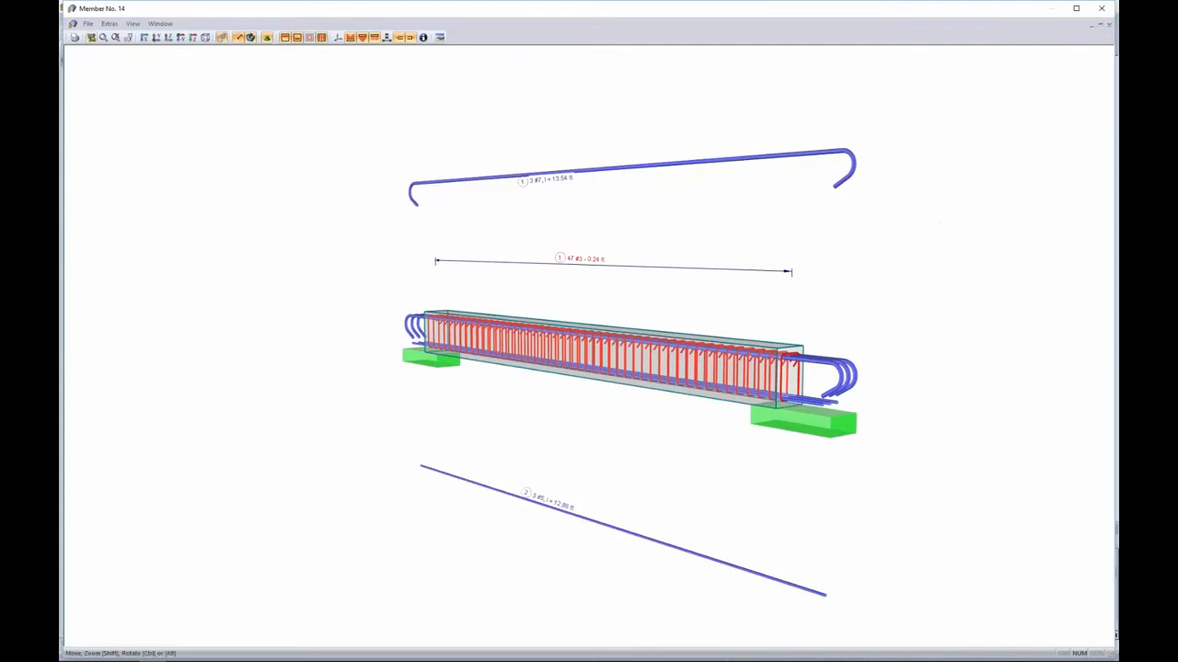
pyautogui.click(1103, 11)
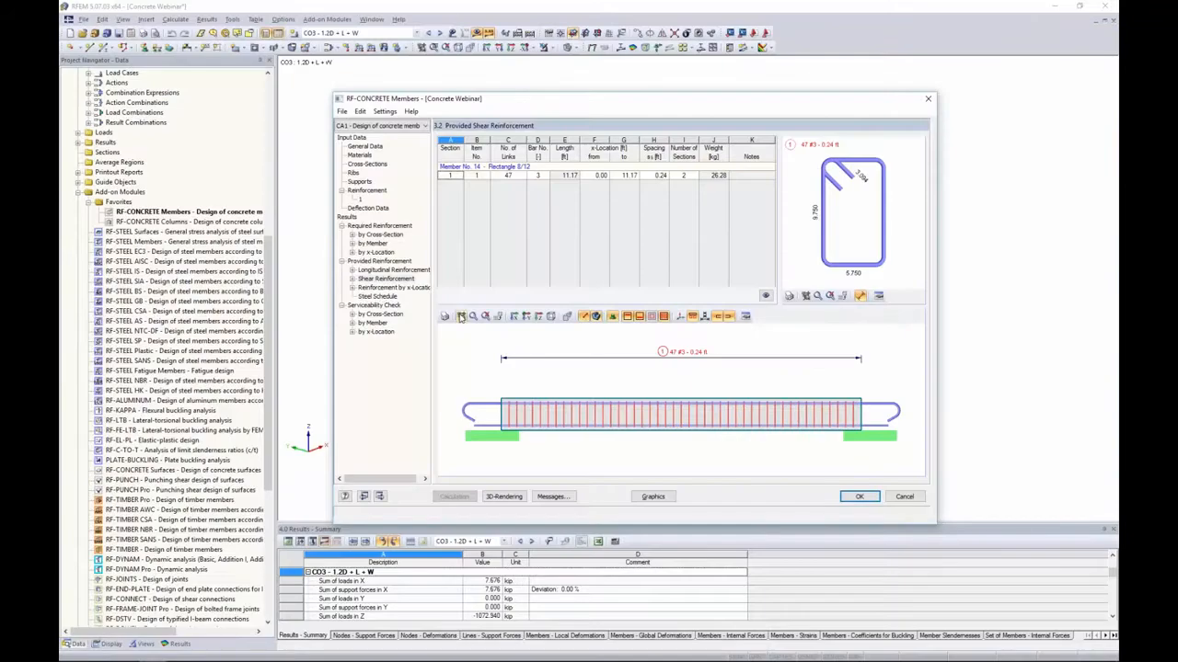
# Step: Step through member 14's provided reinforcement by x-location up to x = 9.14 ft, with the frame model uncovered to follow each location
pyautogui.click(393, 287)
pyautogui.click(579, 202)
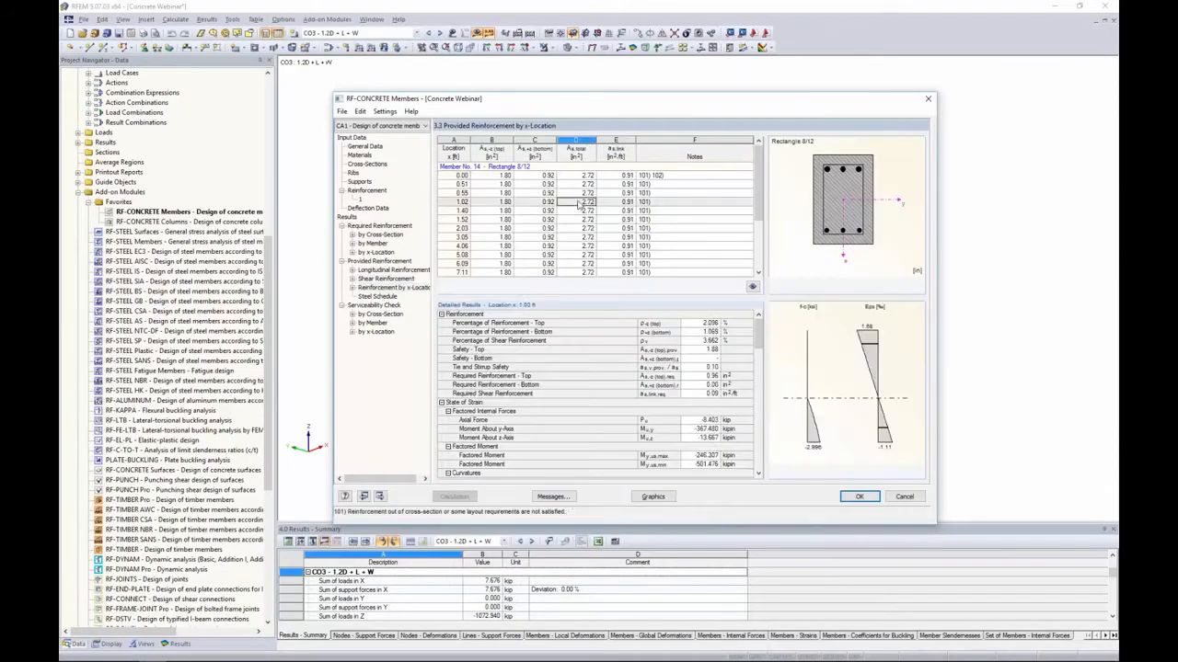
pyautogui.click(508, 230)
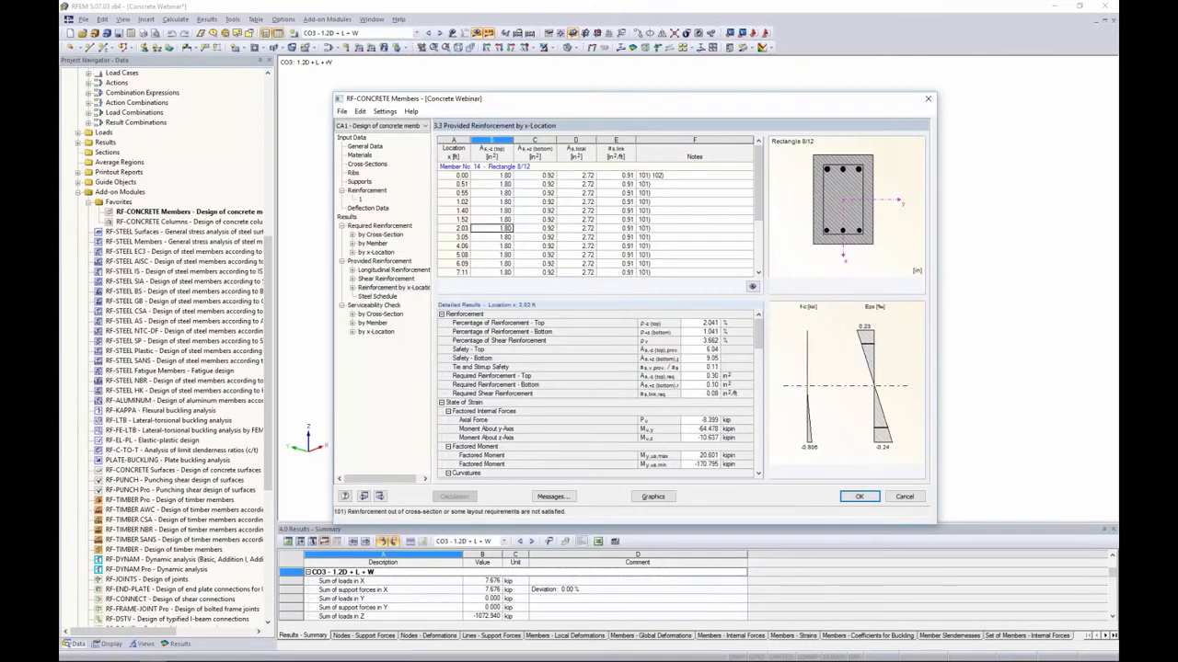
pyautogui.moveTo(624, 101); pyautogui.dragTo(625, 152)
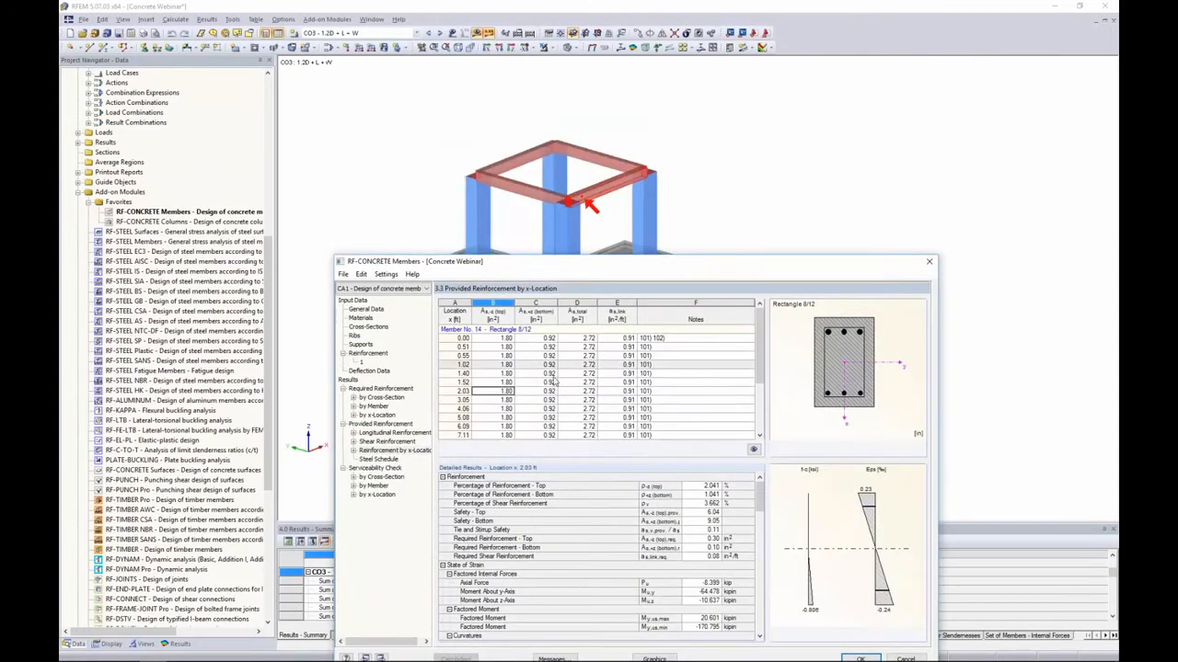
pyautogui.click(522, 418)
pyautogui.scroll(-3, 521, 417)
pyautogui.click(508, 410)
pyautogui.click(509, 381)
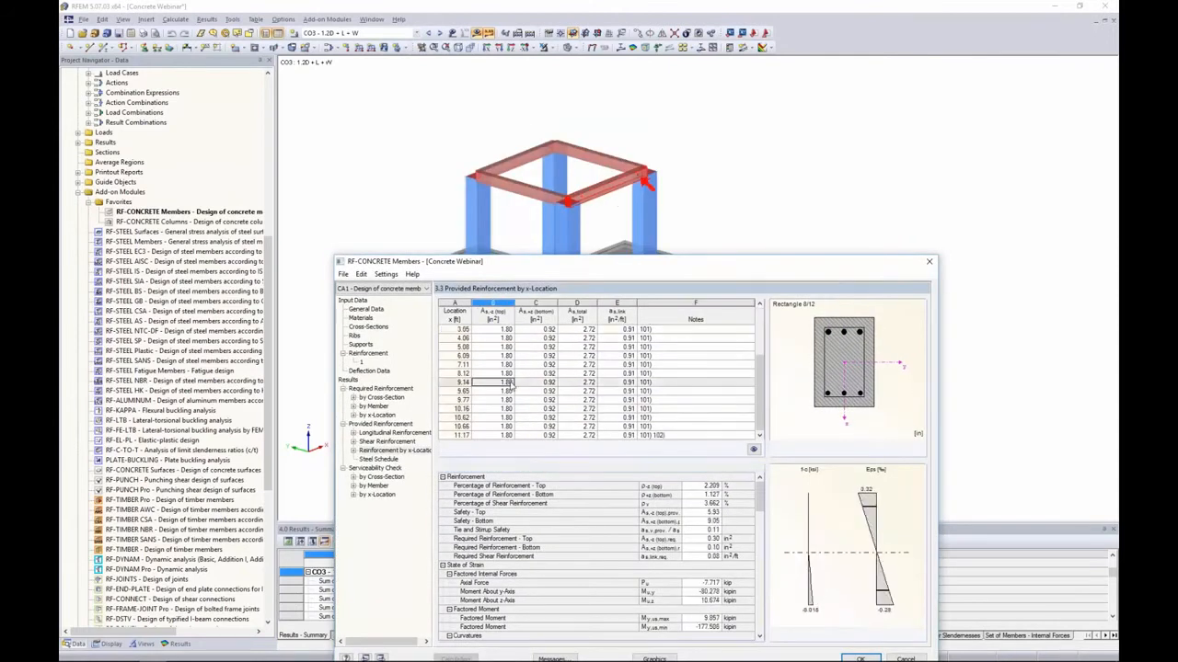
# Step: Move the dialog back up and examine the detailed strain and shear capacity results of the provided reinforcement at x = 9.14 ft
pyautogui.moveTo(633, 262); pyautogui.dragTo(635, 95)
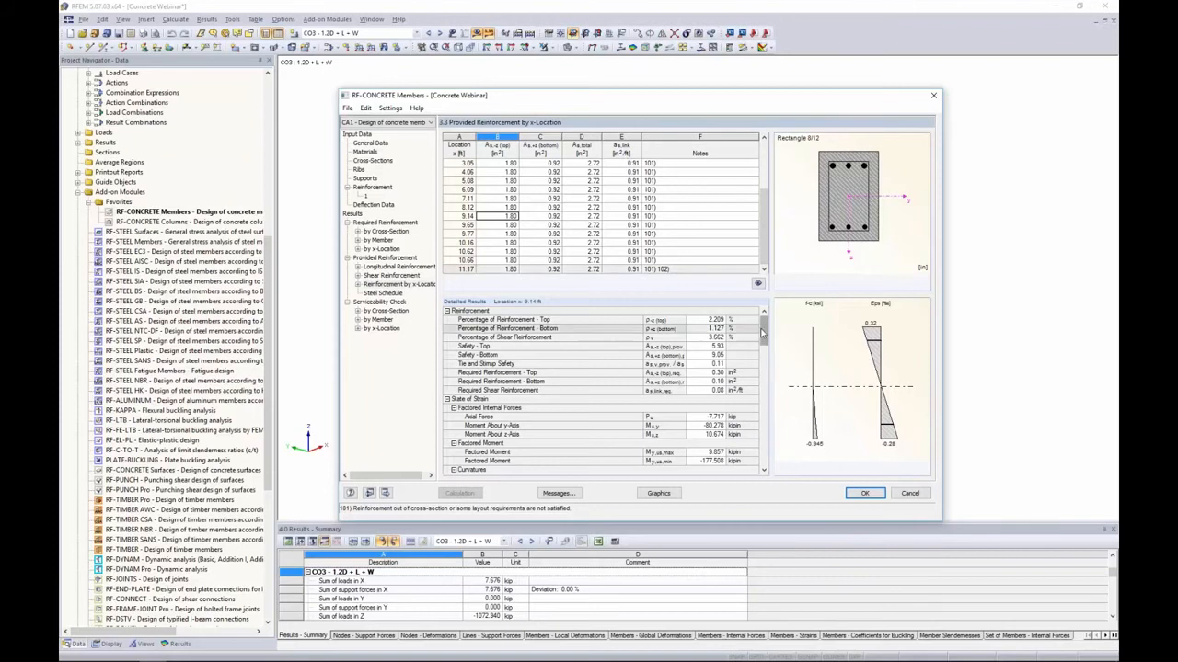
pyautogui.moveTo(763, 330); pyautogui.dragTo(766, 420)
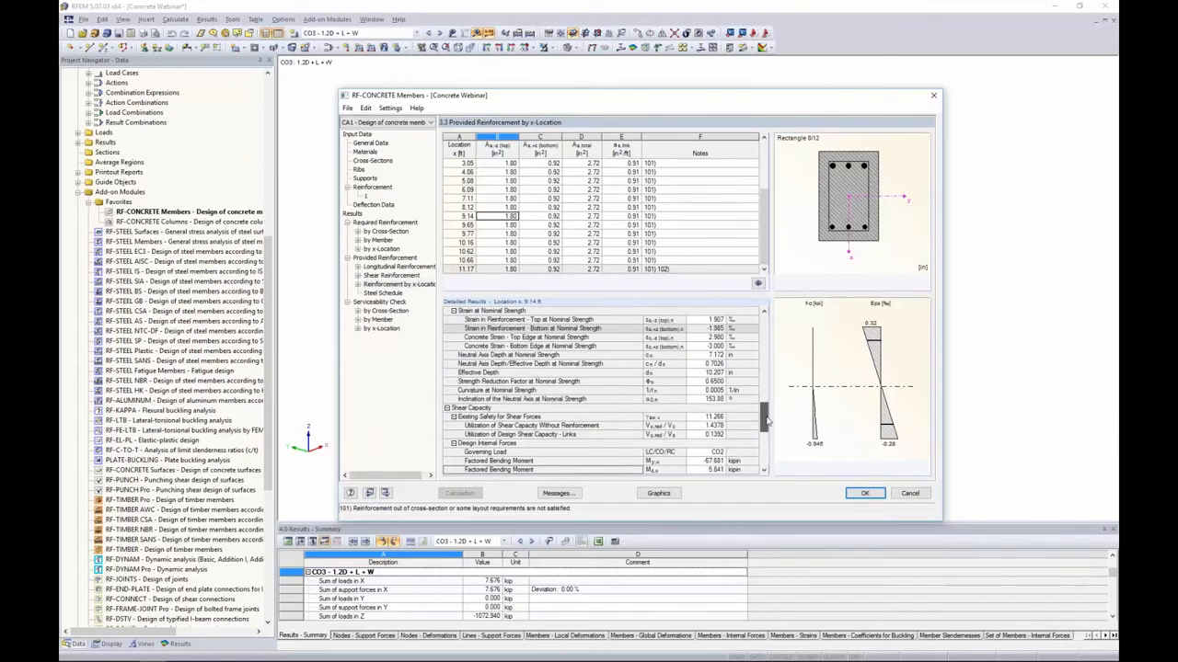
pyautogui.moveTo(766, 421); pyautogui.dragTo(771, 329)
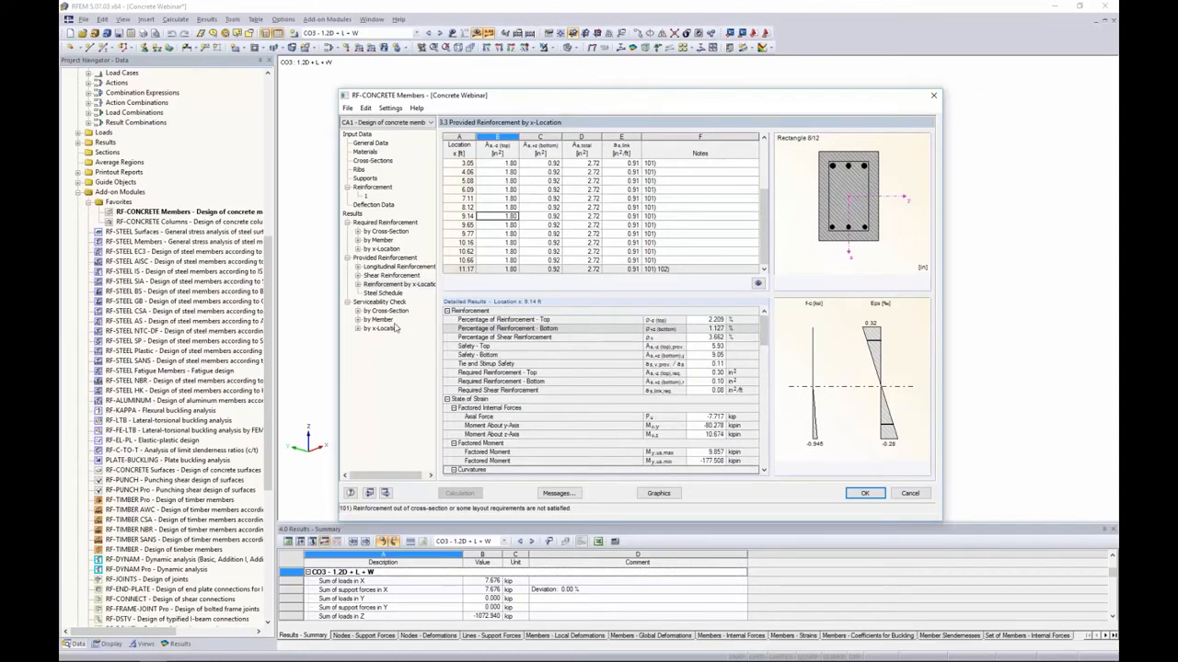
# Step: Review the steel schedule and member 14's deflection results in the serviceability check by cross-section
pyautogui.click(385, 293)
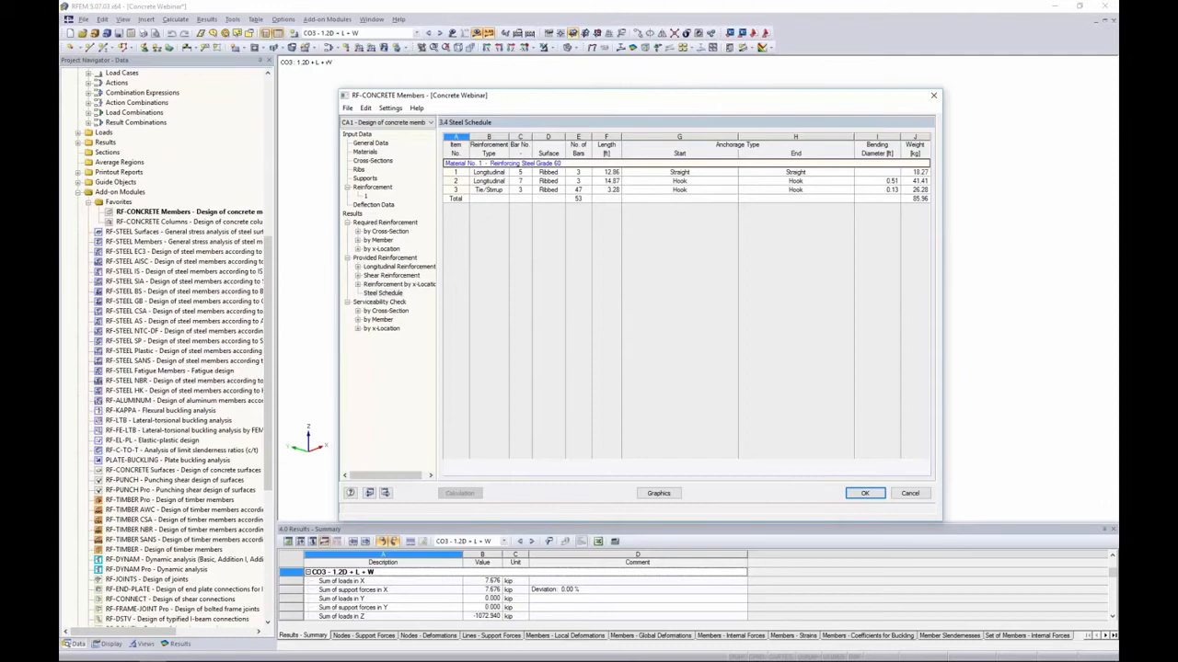
pyautogui.click(384, 311)
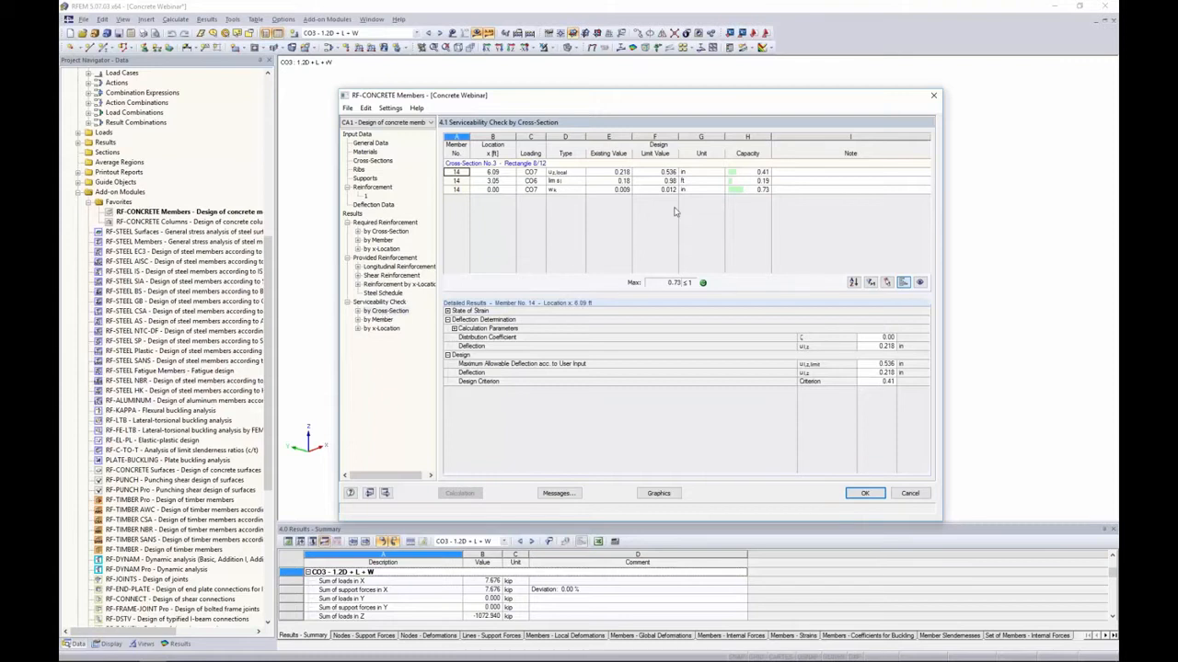
pyautogui.click(570, 173)
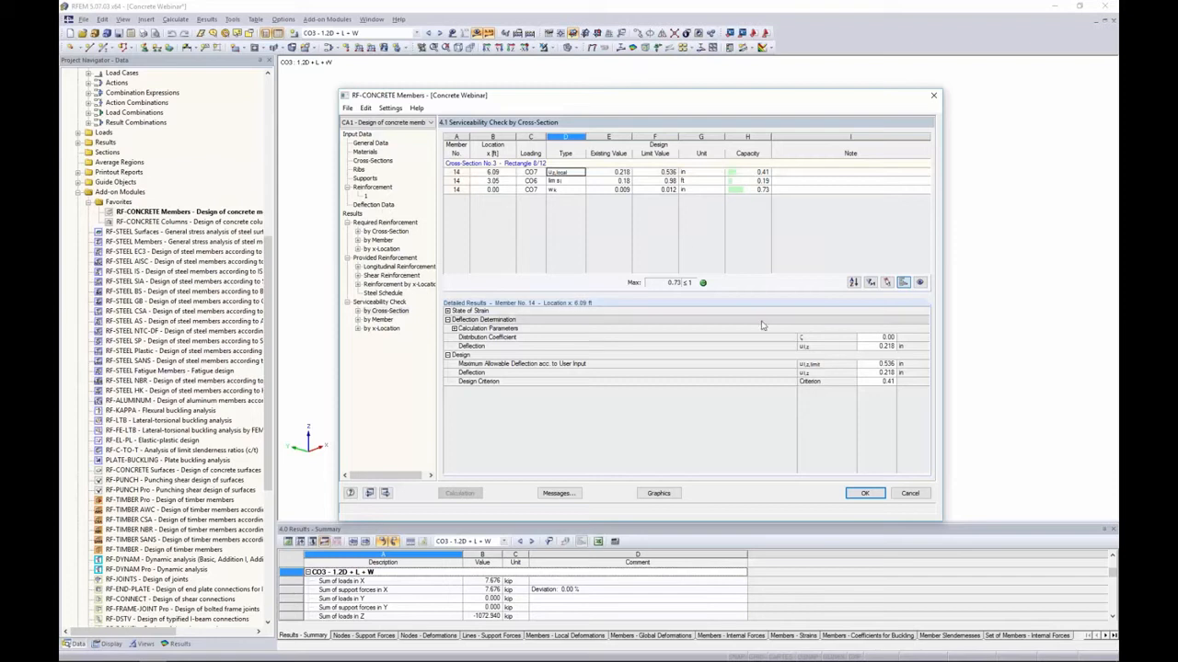
# Step: Review member 14's bar spacing and crack width checks, the serviceability results by member and by x-location, and the design messages
pyautogui.click(605, 182)
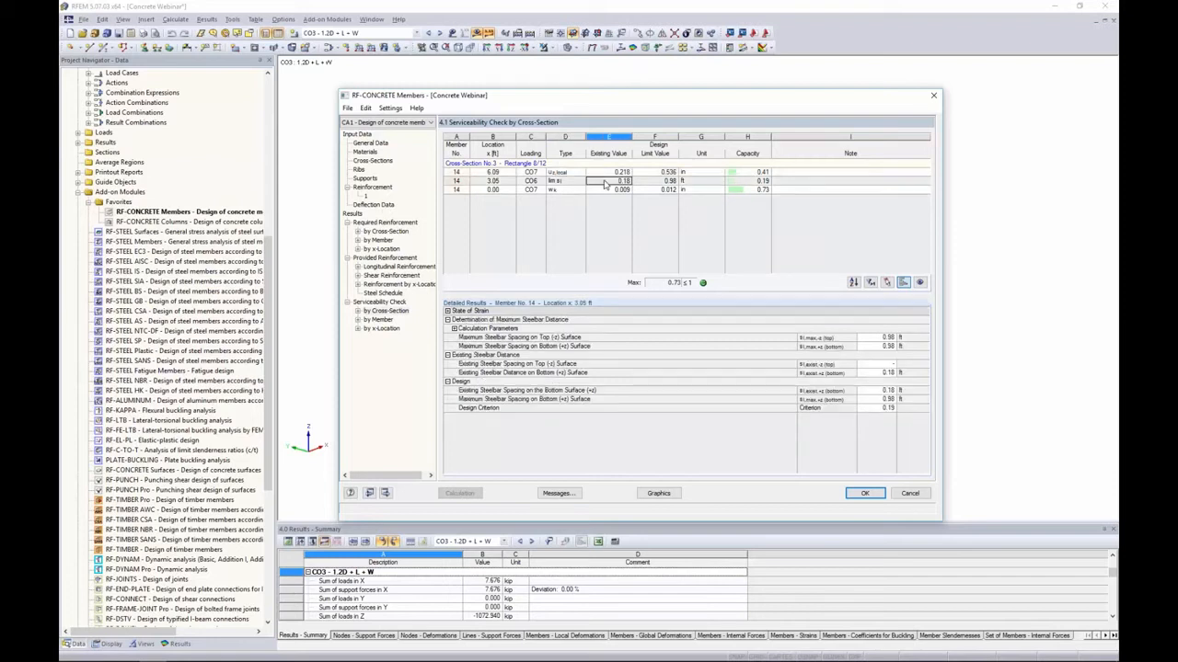
pyautogui.click(570, 190)
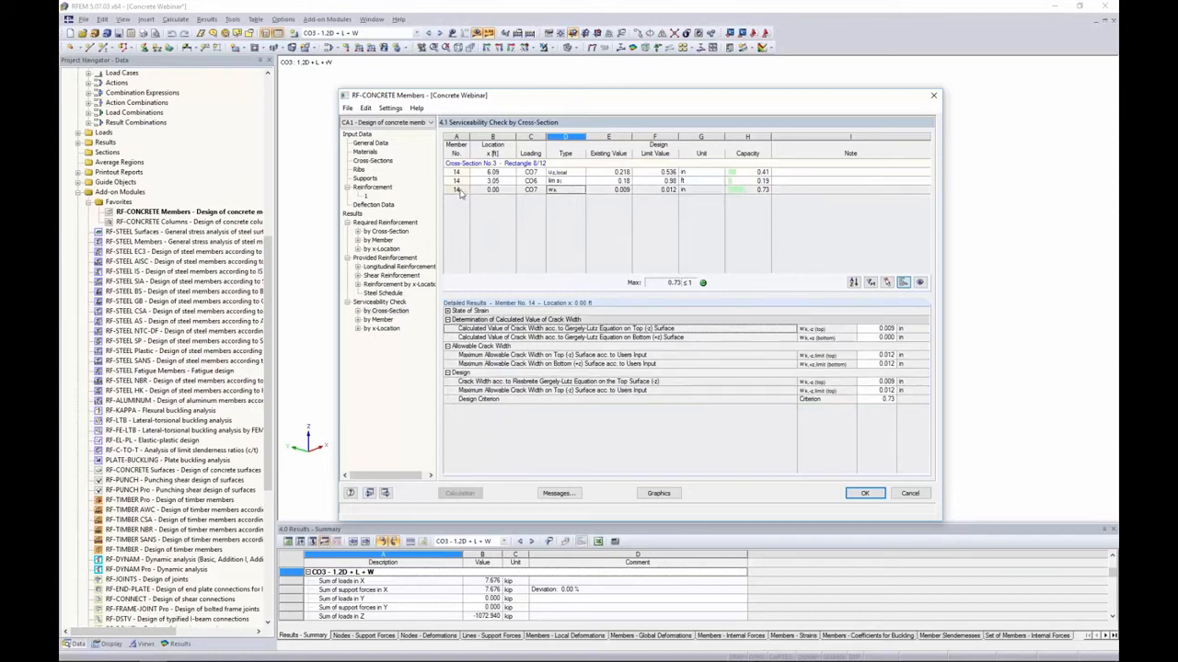
pyautogui.click(385, 320)
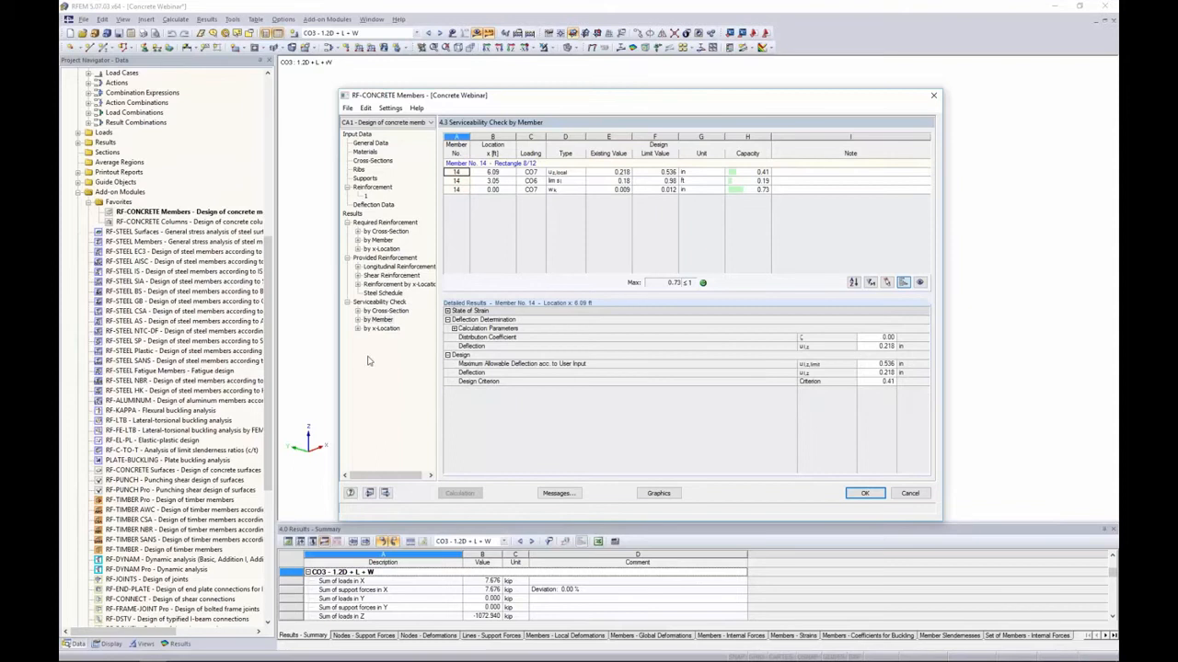
pyautogui.click(379, 331)
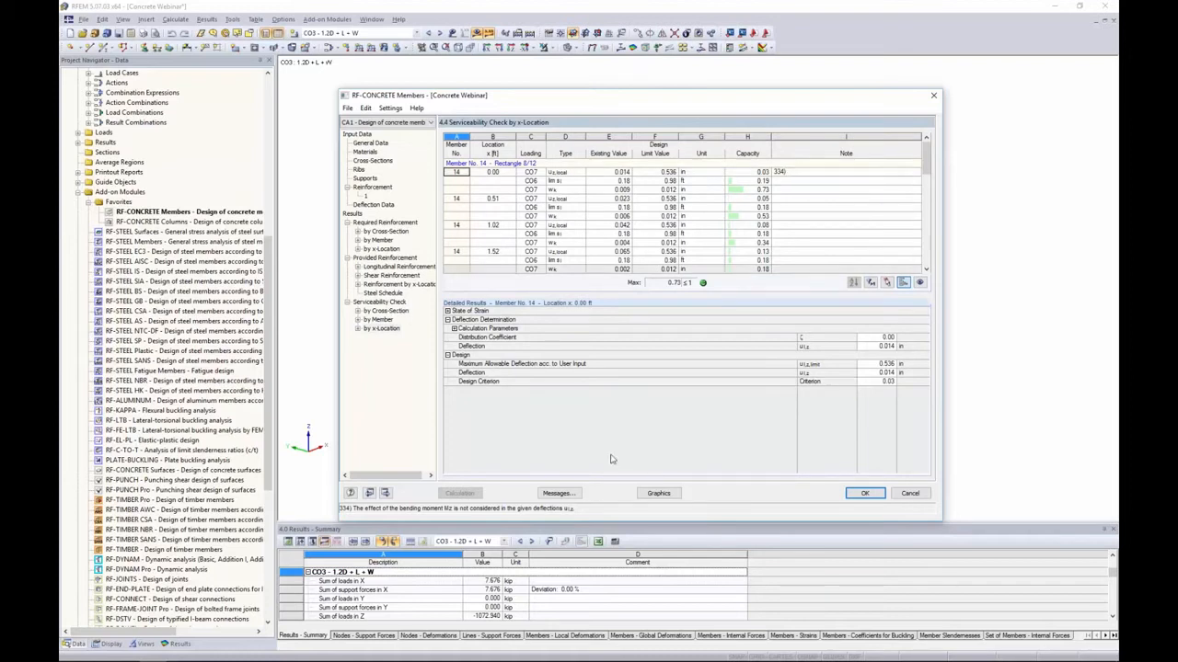
pyautogui.click(557, 494)
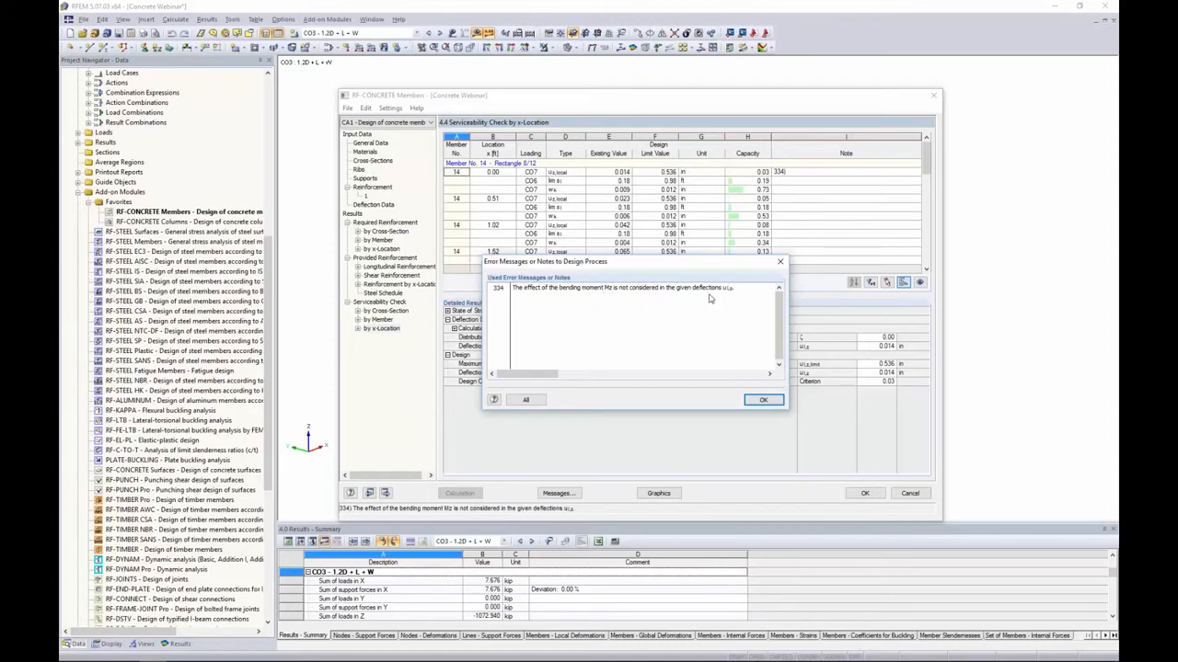
pyautogui.click(762, 399)
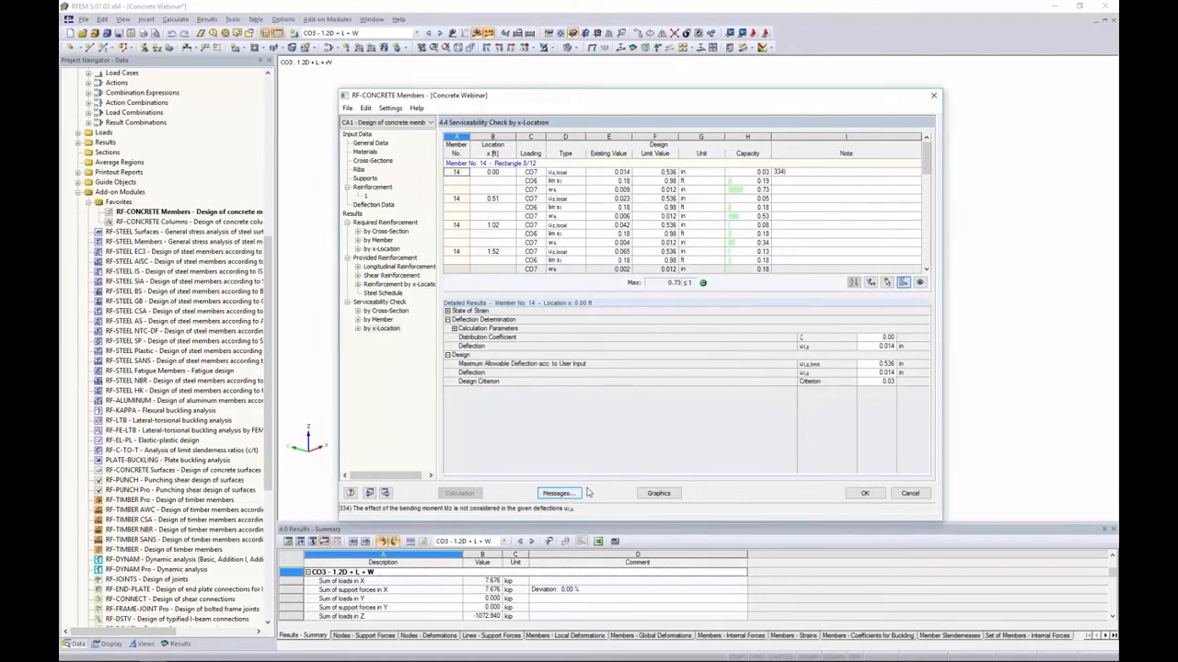
# Step: Show the RF-CONCRETE Members CA1 design results graphically on the model, with the reinforcement rendering hidden
pyautogui.click(658, 494)
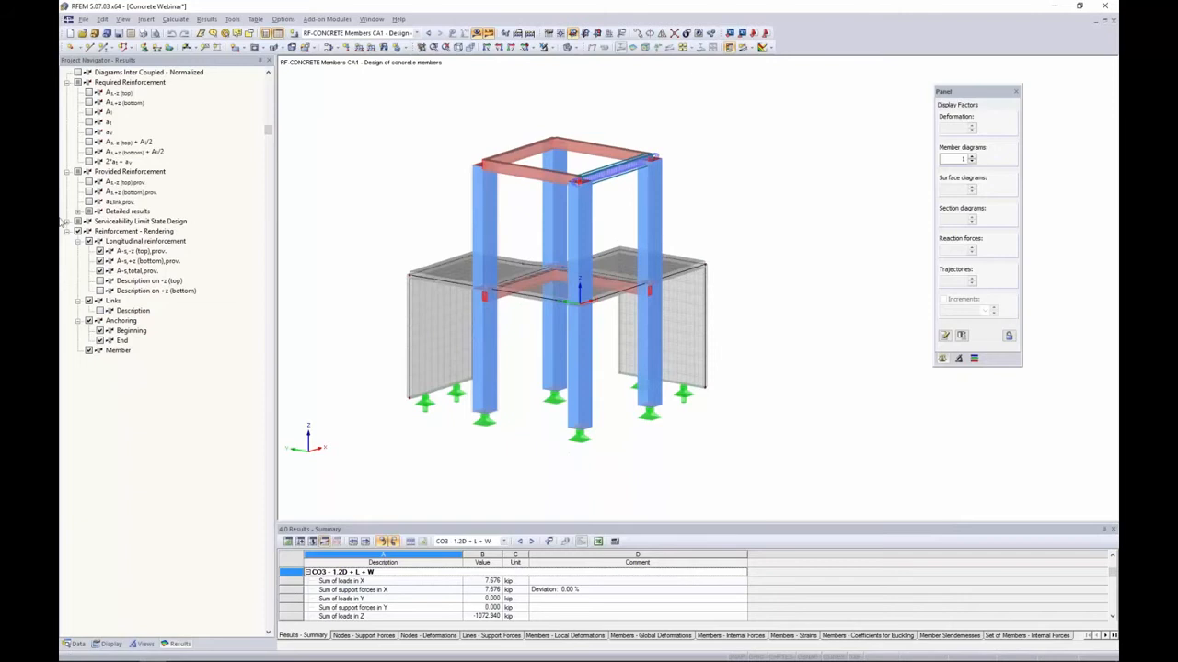
pyautogui.click(76, 278)
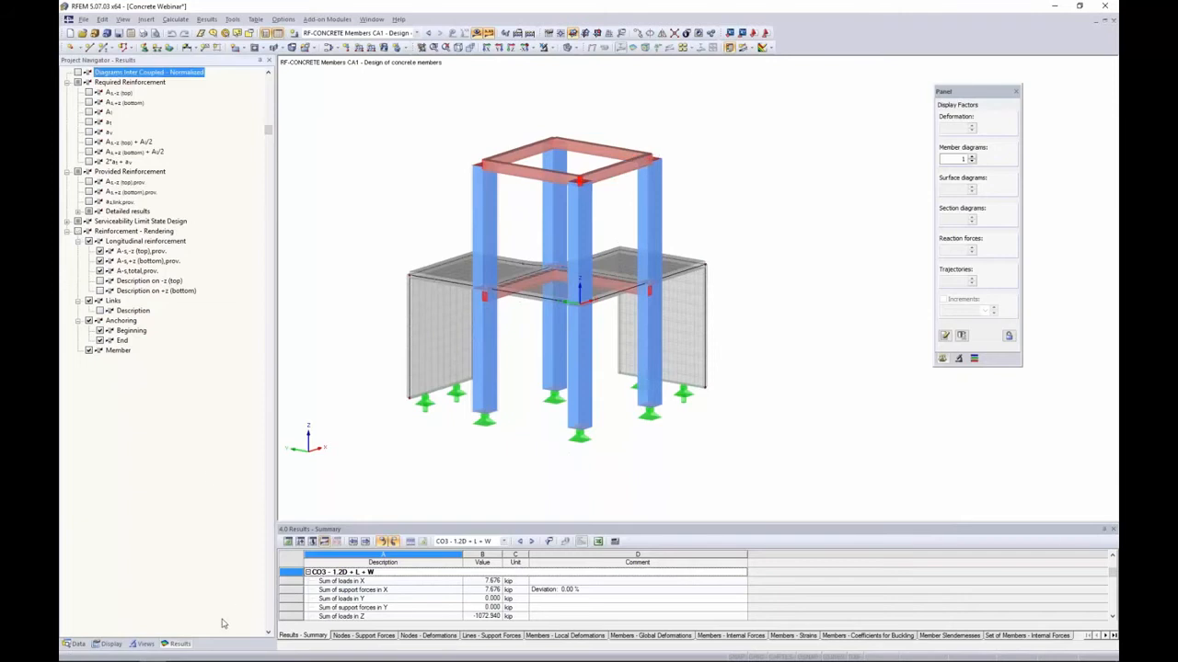
pyautogui.click(416, 34)
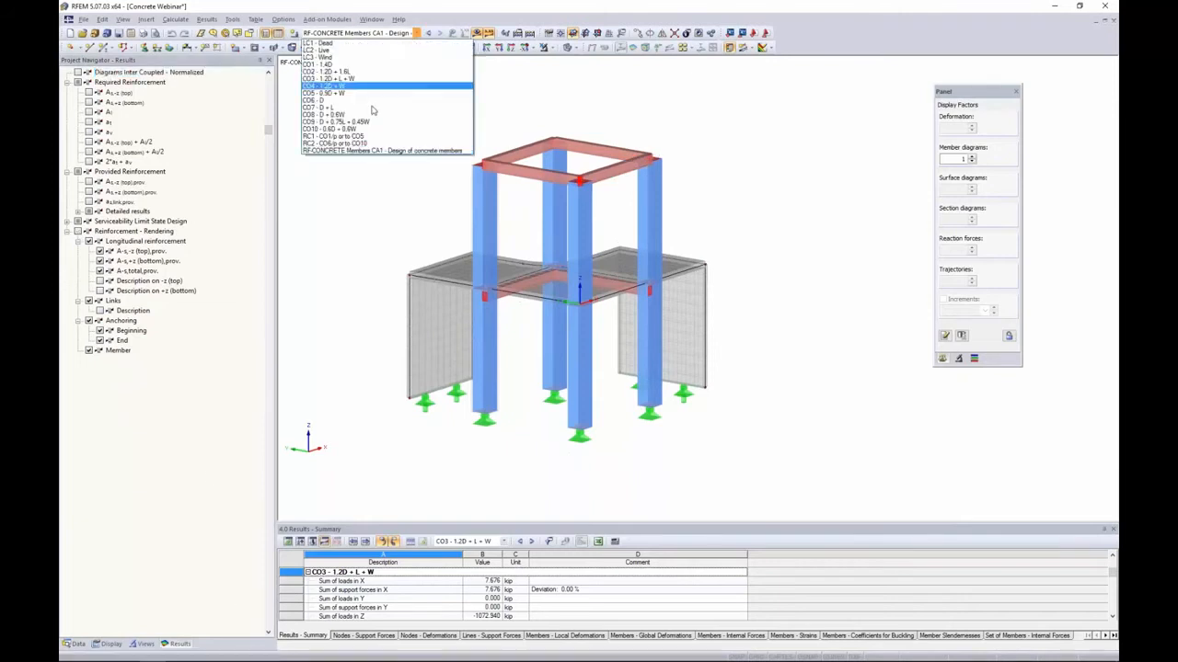
pyautogui.click(320, 152)
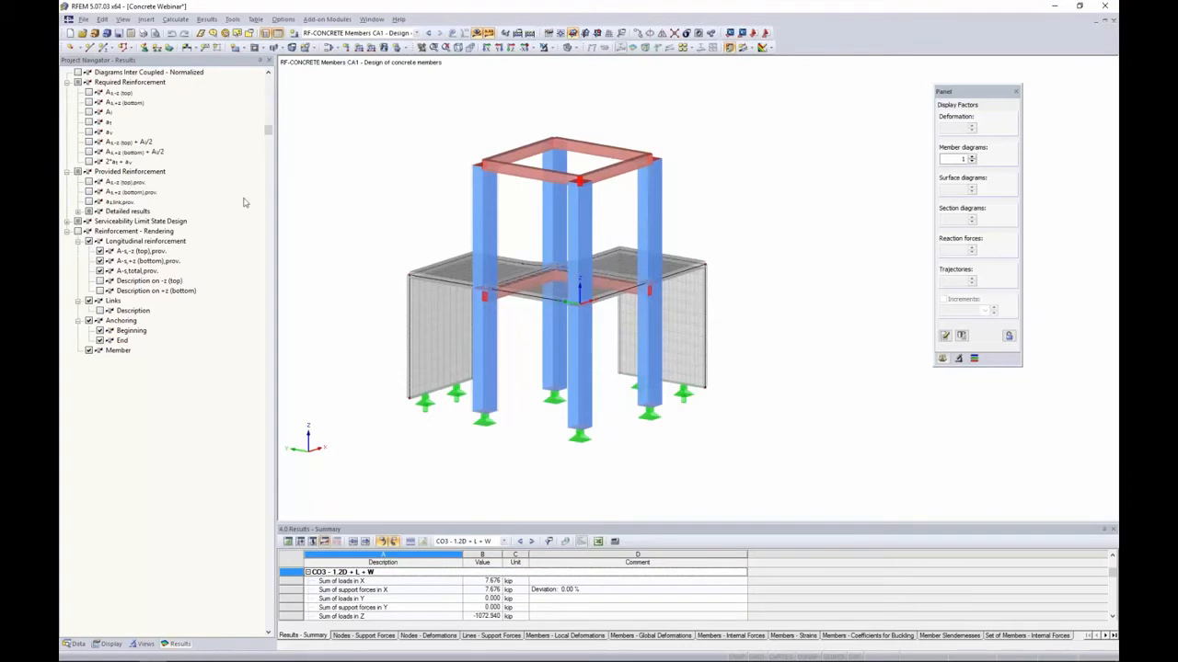
pyautogui.click(417, 33)
pyautogui.click(418, 33)
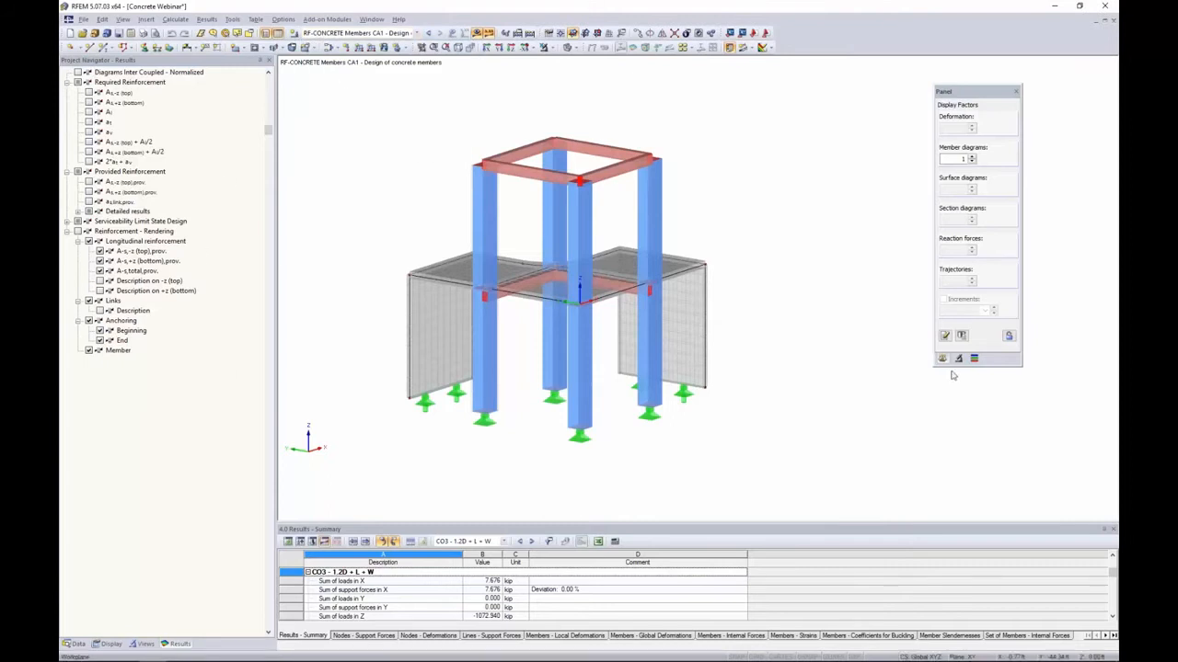
# Step: View member 14's required top, bottom and shear reinforcement diagrams on the wireframe model, and hide the diagrams again
pyautogui.click(567, 47)
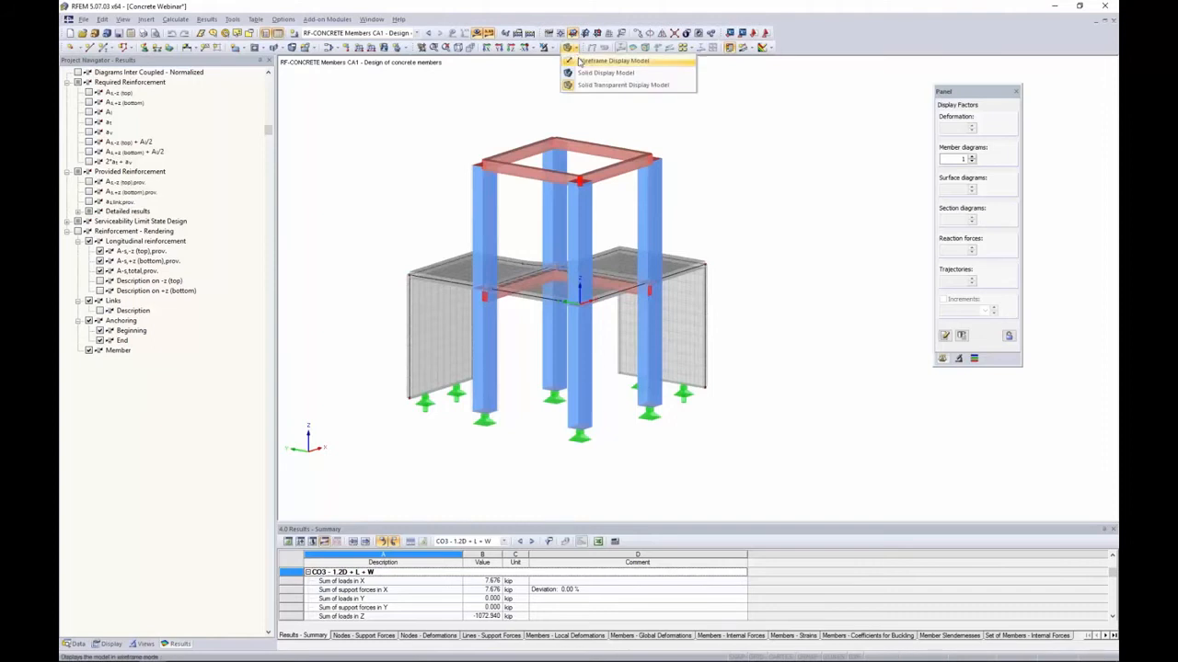
pyautogui.click(579, 62)
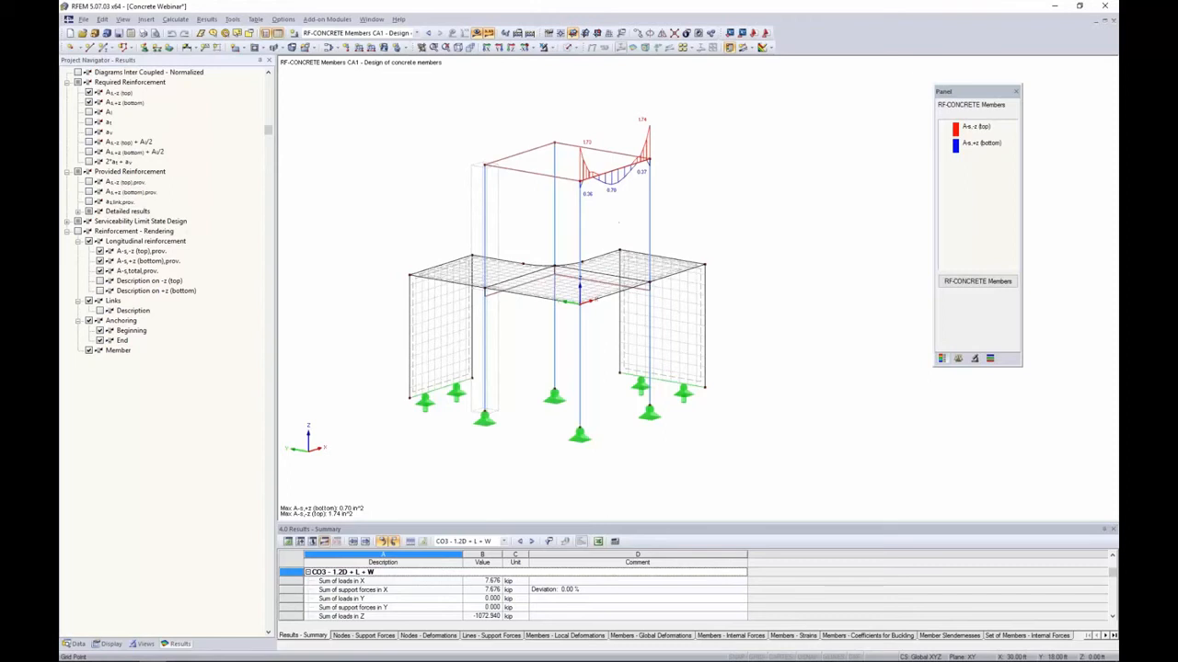
pyautogui.scroll(5, 612, 203)
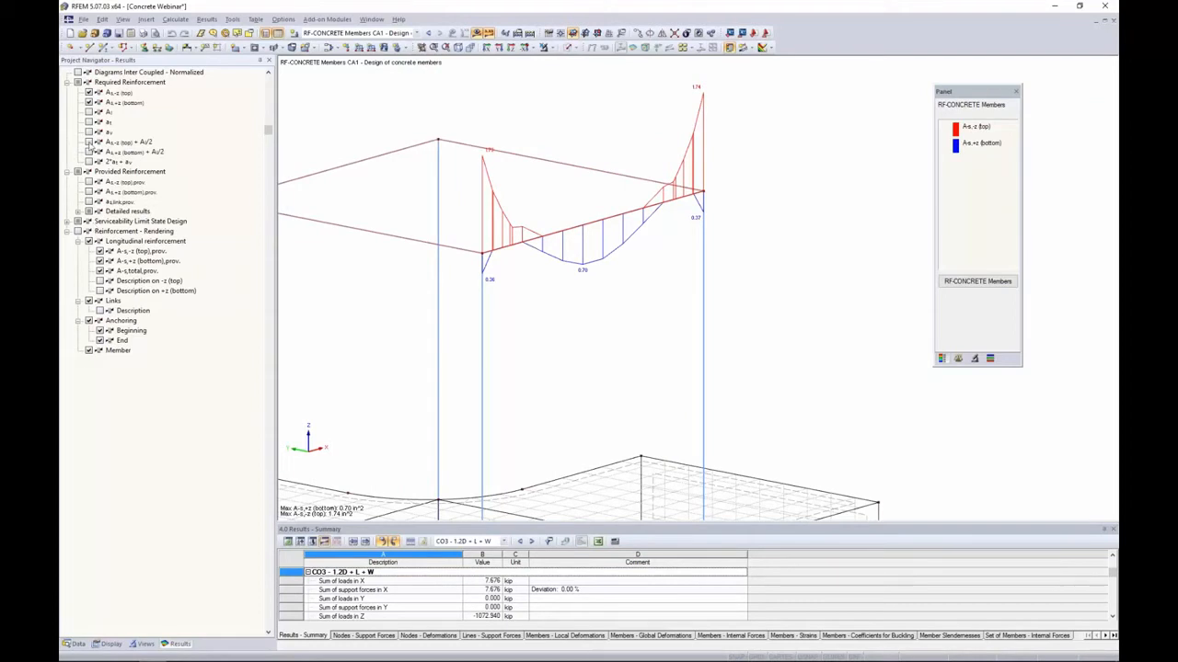
pyautogui.click(88, 132)
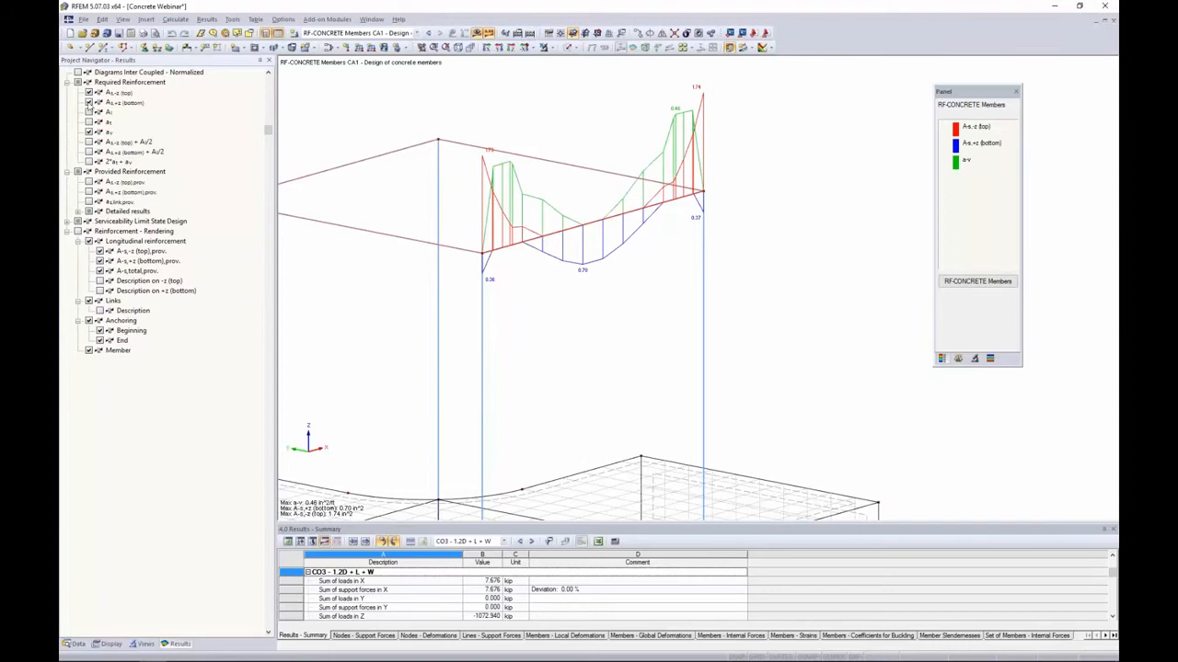
pyautogui.click(89, 102)
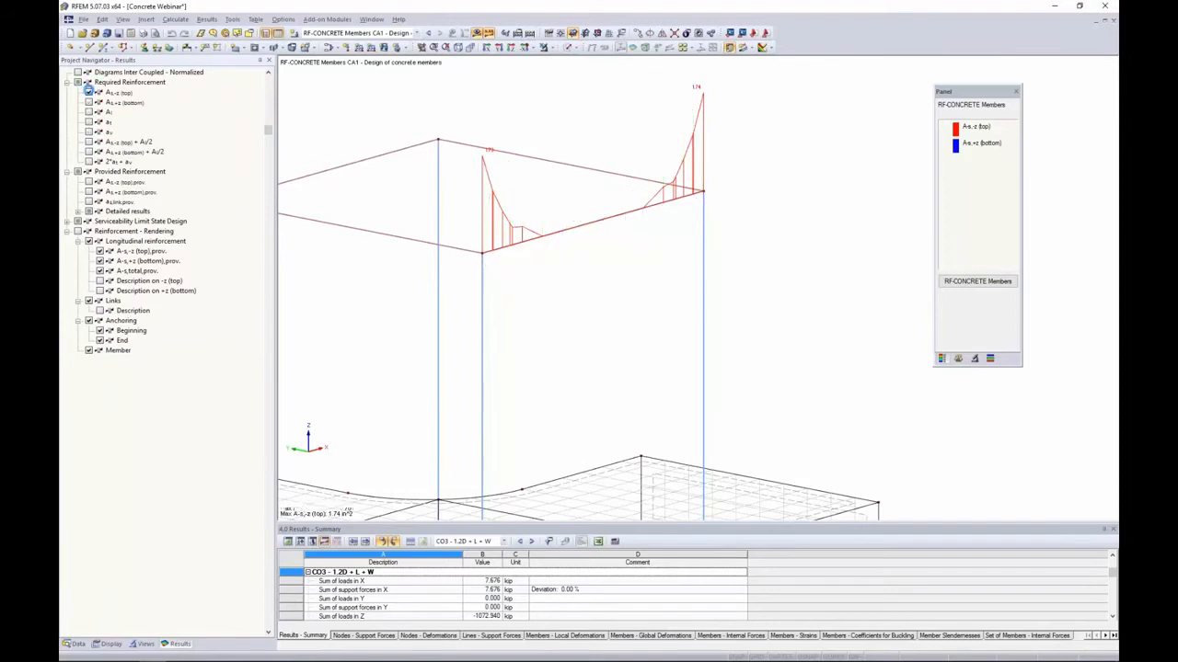
pyautogui.click(89, 92)
# Step: Restore the reinforcement rendering, inspect member 14's bars and stirrups in the solid transparent model, and return to the project data tree
pyautogui.click(77, 231)
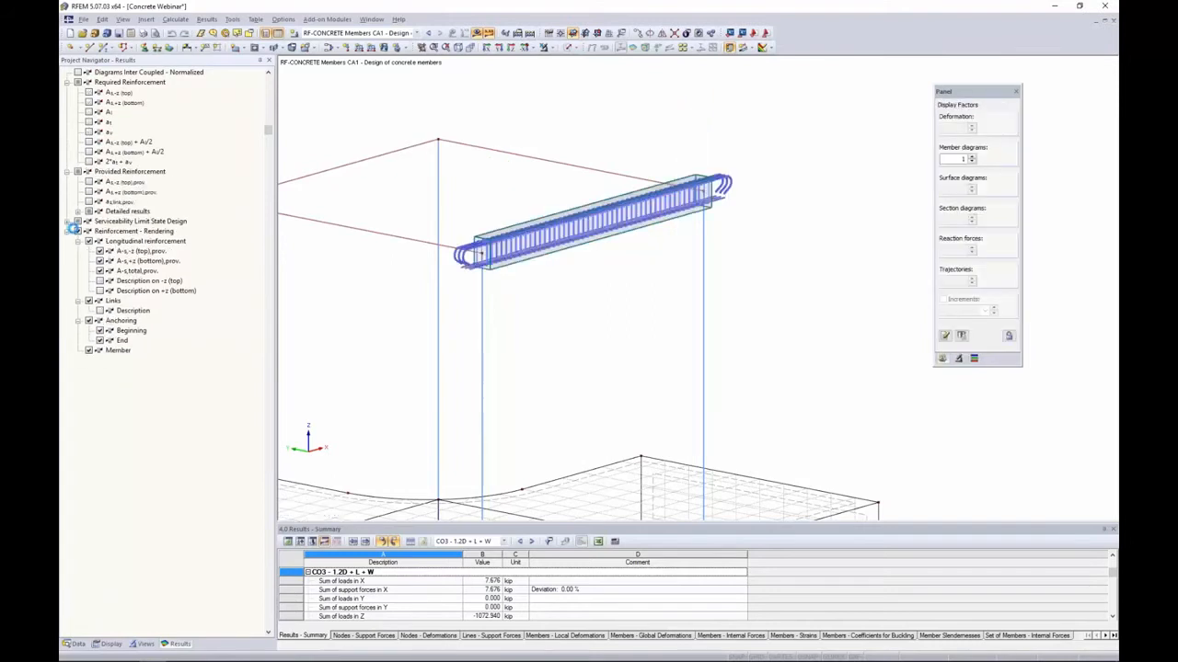
pyautogui.scroll(2, 494, 264)
pyautogui.scroll(3, 494, 264)
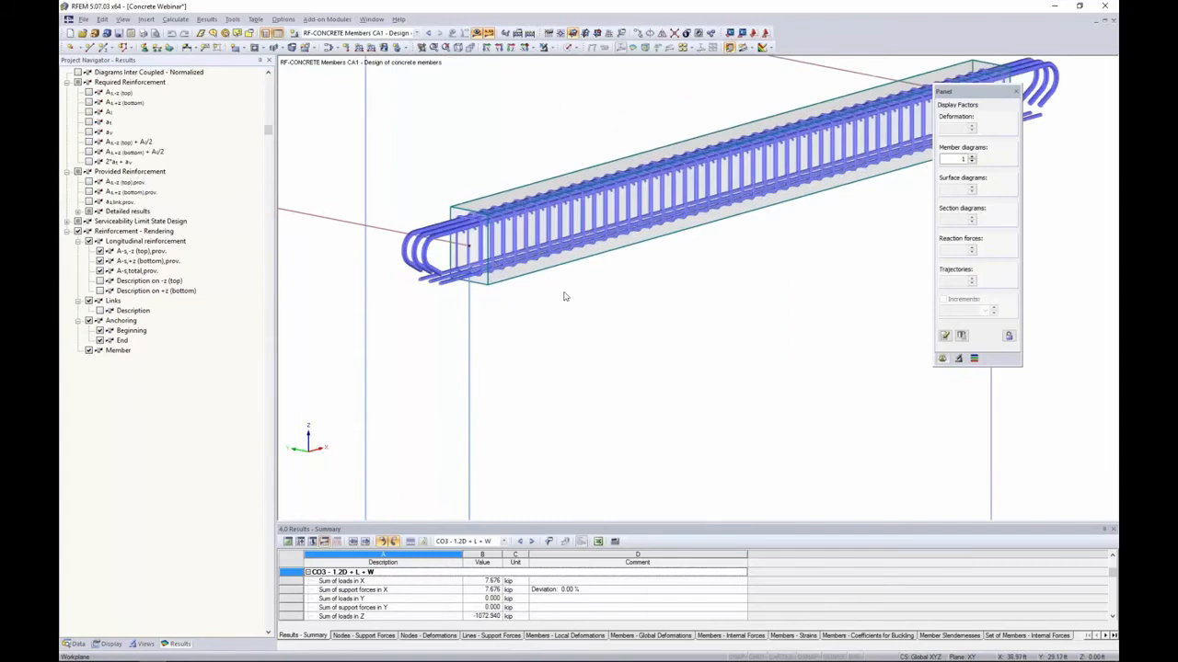
pyautogui.scroll(-3, 571, 287)
pyautogui.click(568, 47)
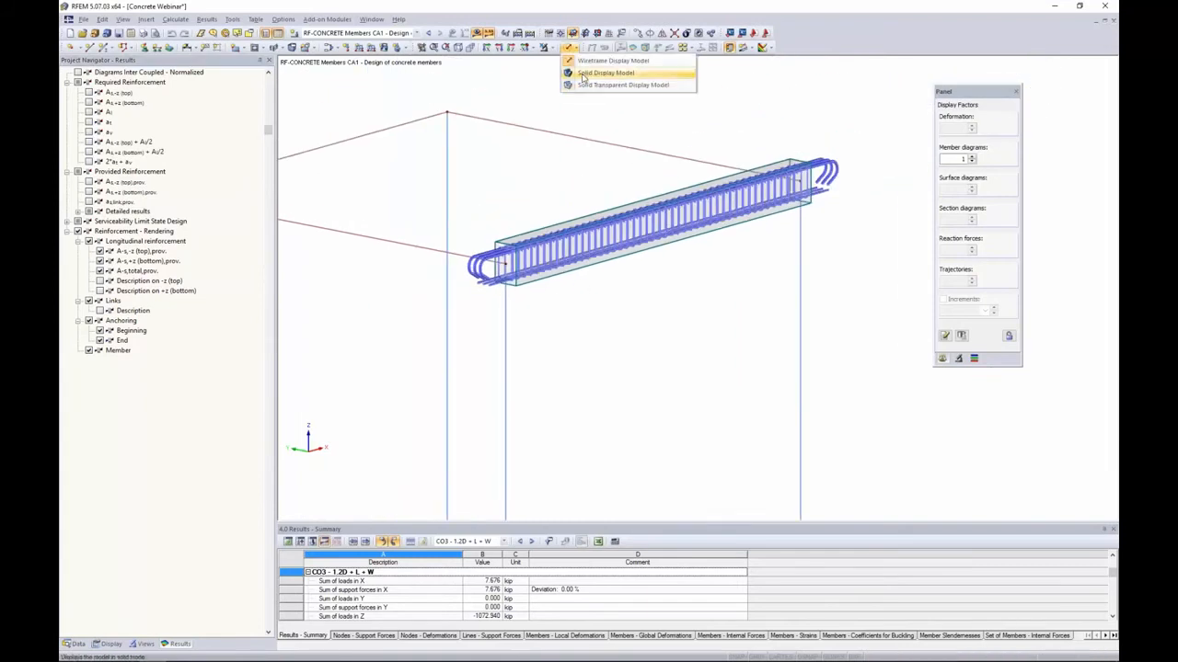
pyautogui.click(594, 87)
pyautogui.scroll(-4, 570, 225)
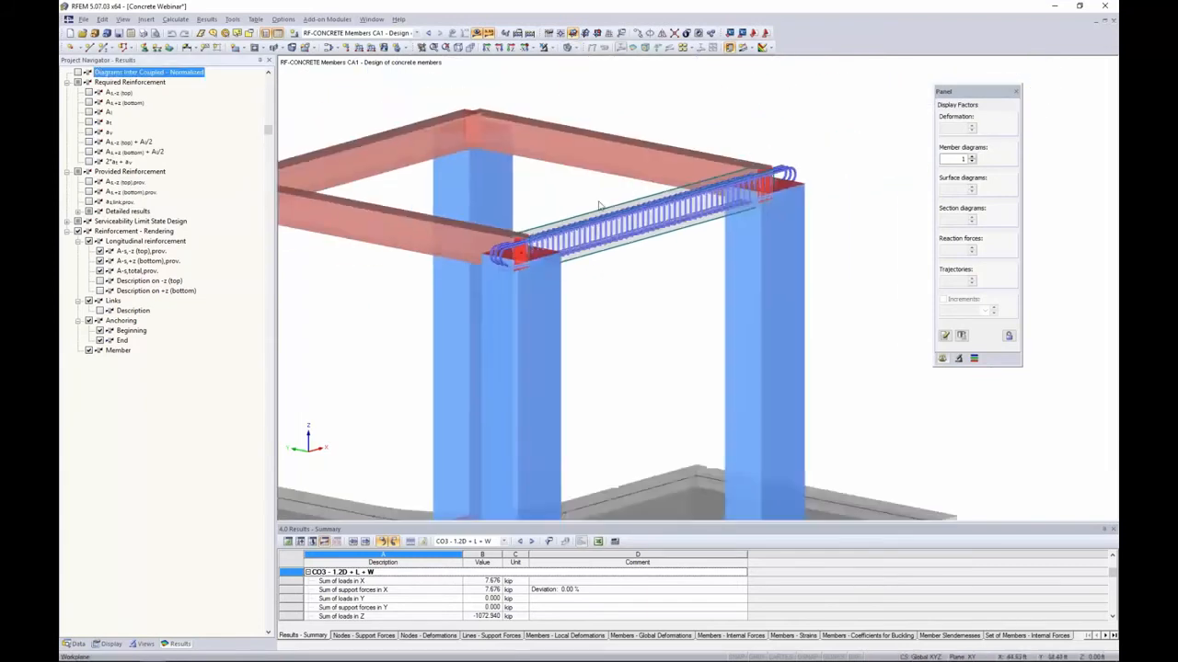
pyautogui.keyDown('ctrl'); pyautogui.moveTo(571, 226); pyautogui.dragTo(608, 213, button='middle'); pyautogui.keyUp('ctrl')
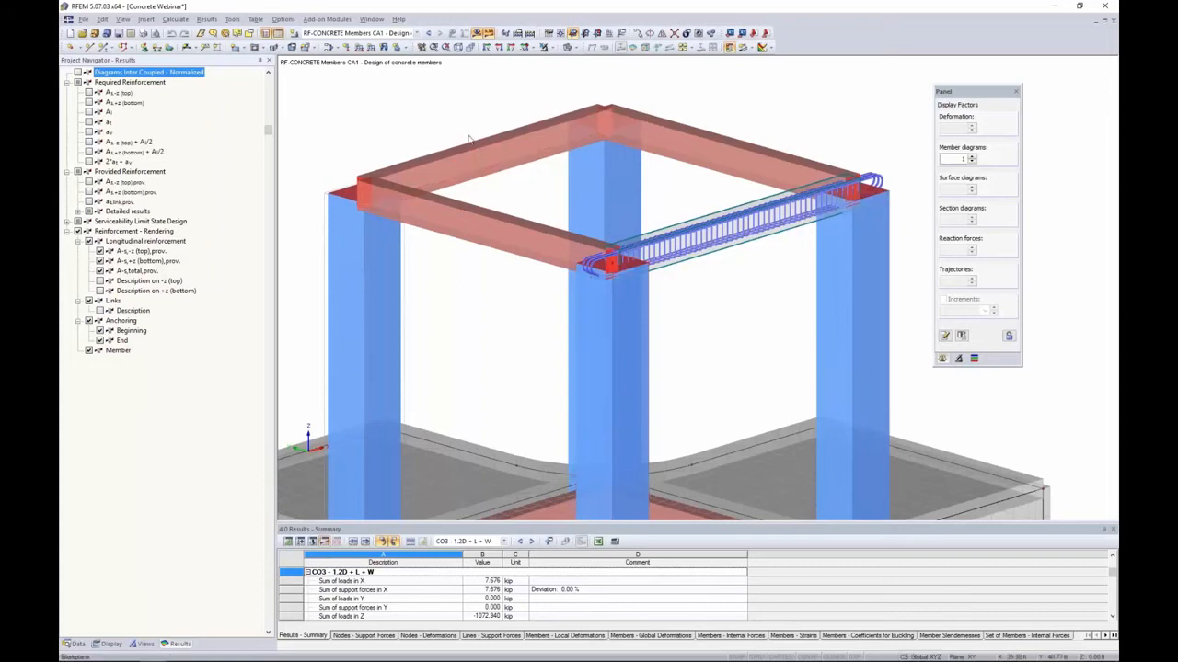
pyautogui.scroll(-4, 476, 150)
pyautogui.keyDown('ctrl'); pyautogui.moveTo(484, 231); pyautogui.dragTo(539, 236, button='middle'); pyautogui.keyUp('ctrl')
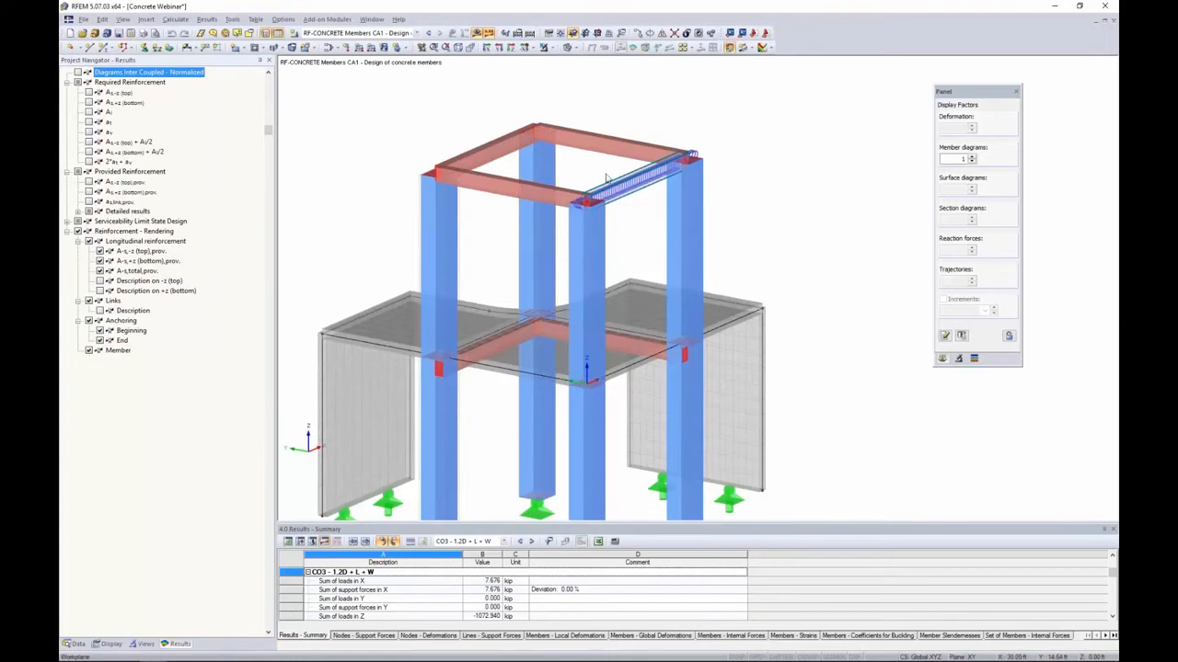
pyautogui.click(74, 644)
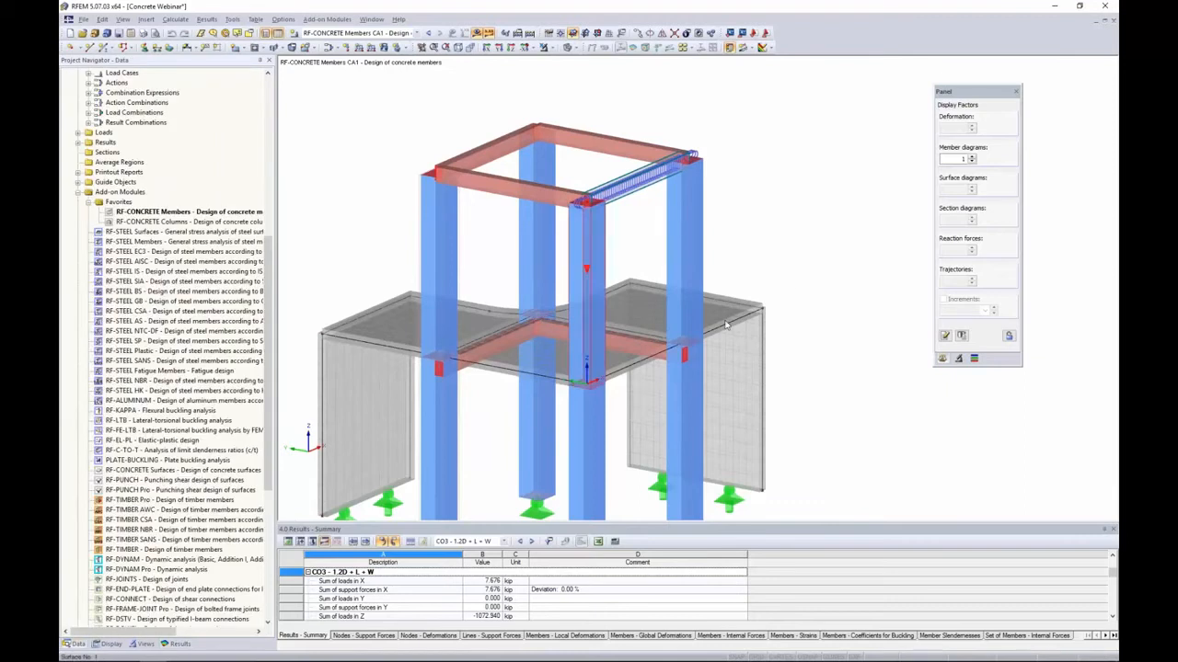
pyautogui.moveTo(797, 286); pyautogui.dragTo(823, 246, button='middle')
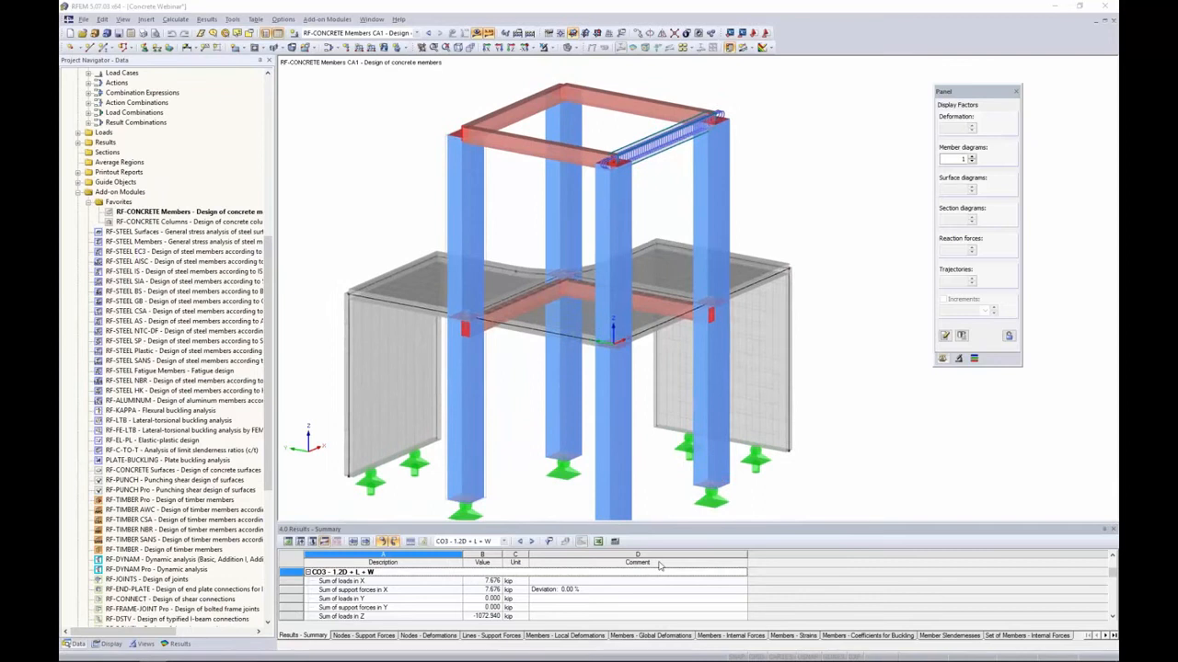
pyautogui.hotkey('alt', 'Tab')
pyautogui.hotkey('alt', 'Tab')
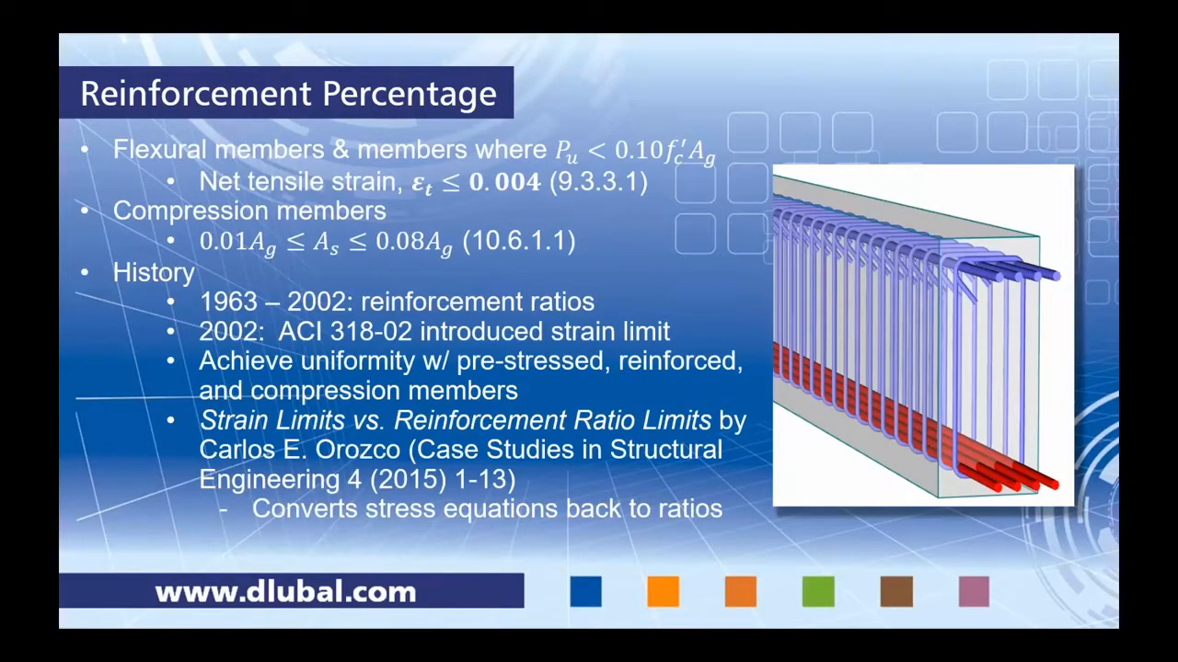
pyautogui.press('Right')
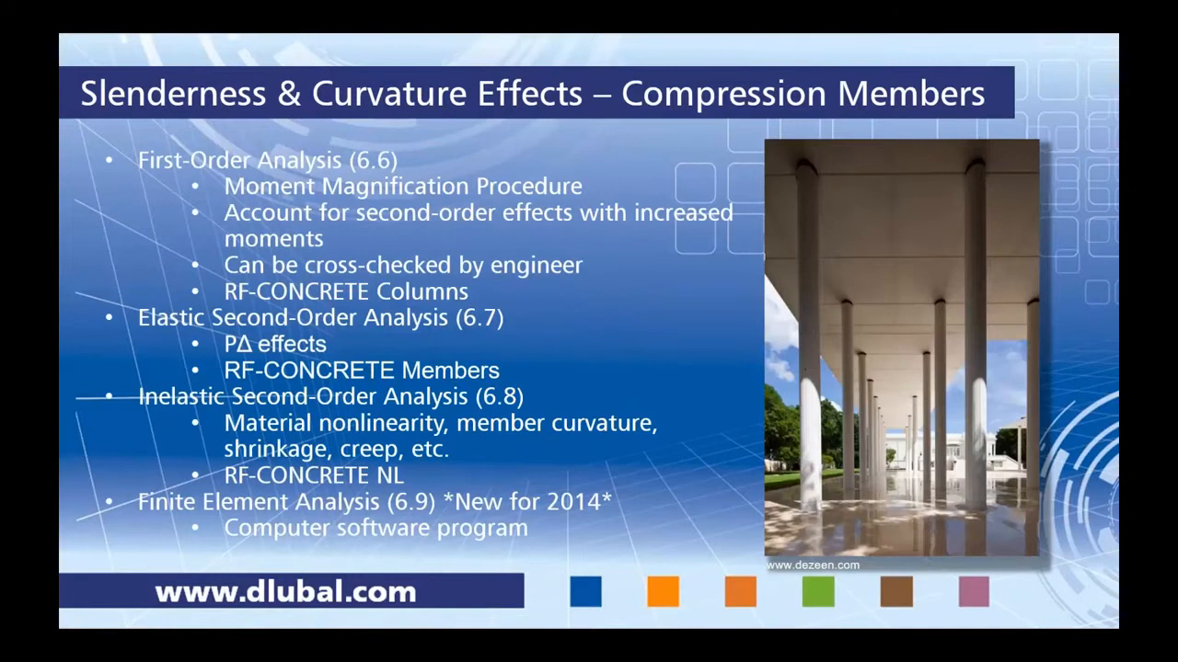
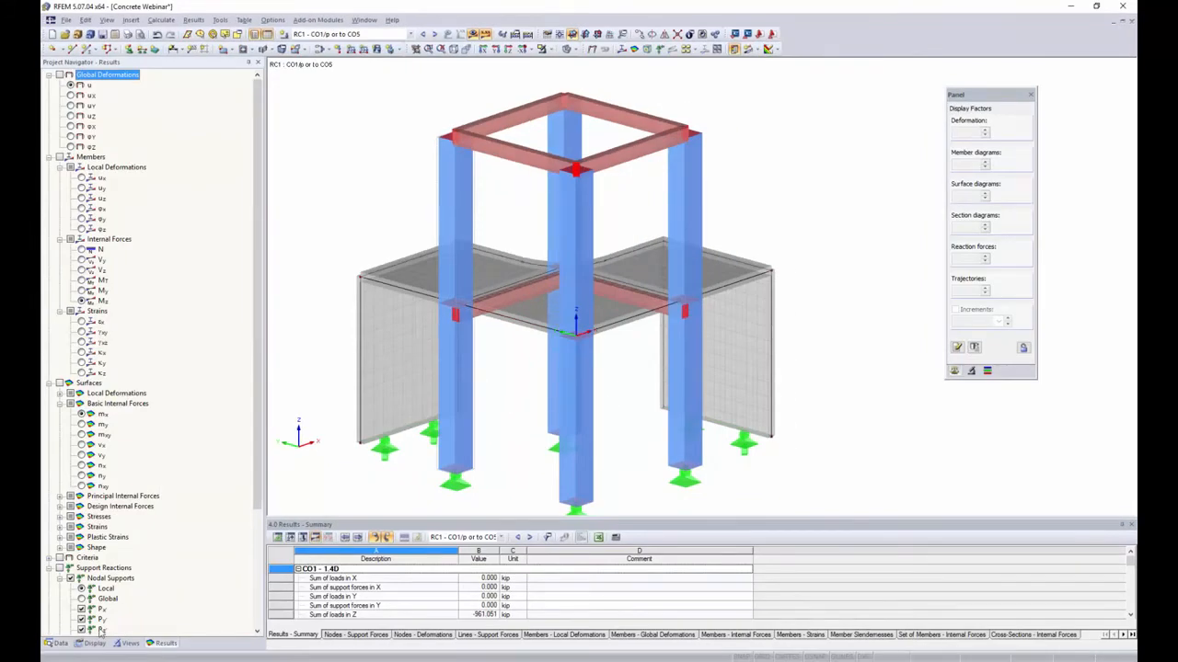
# Step: Set the method of analysis to geometrically linear for all load combinations CO1 to CO10, and check the setting on CO9
pyautogui.click(57, 643)
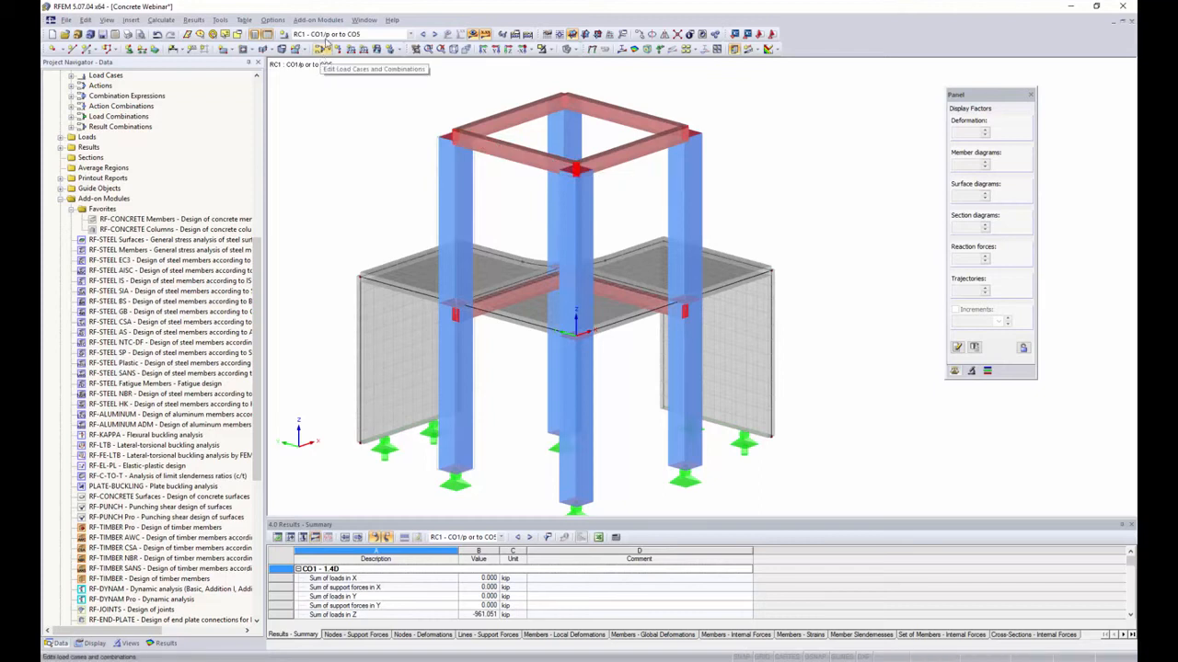
pyautogui.click(321, 49)
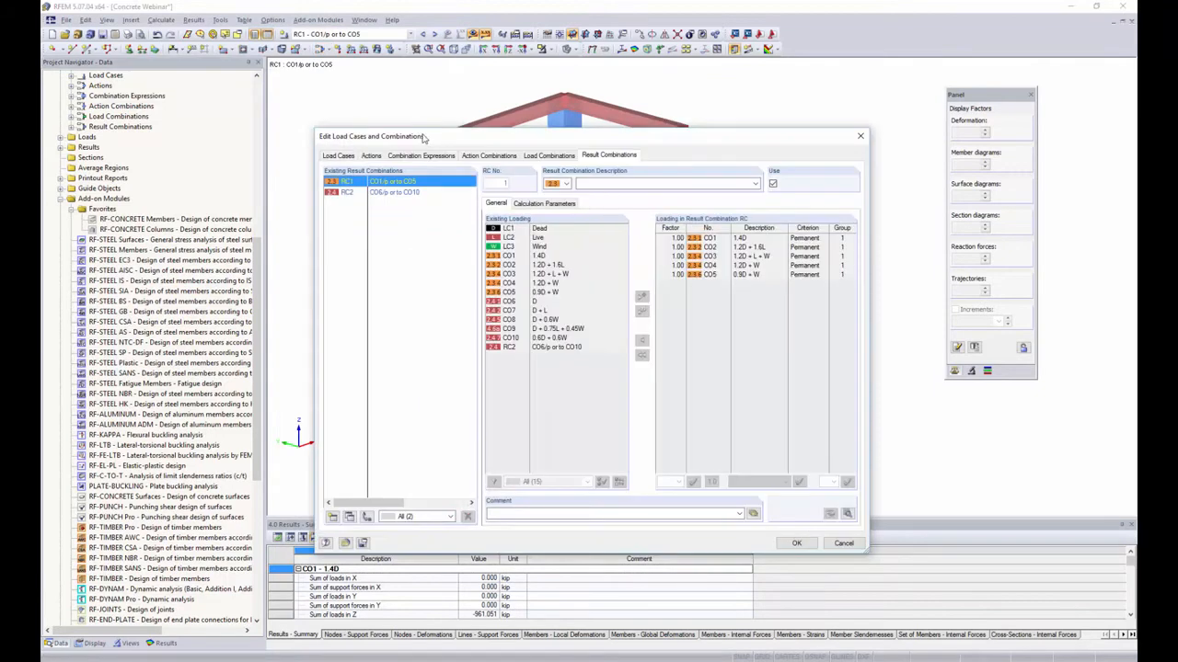
pyautogui.moveTo(428, 138); pyautogui.dragTo(410, 123)
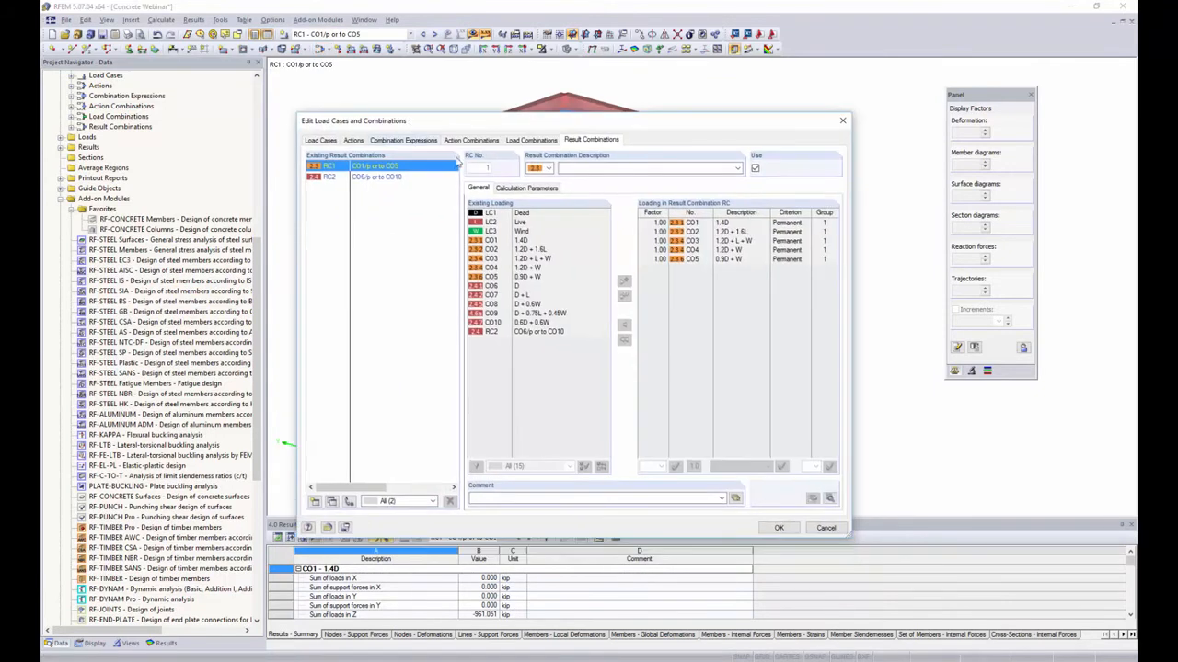
pyautogui.click(525, 142)
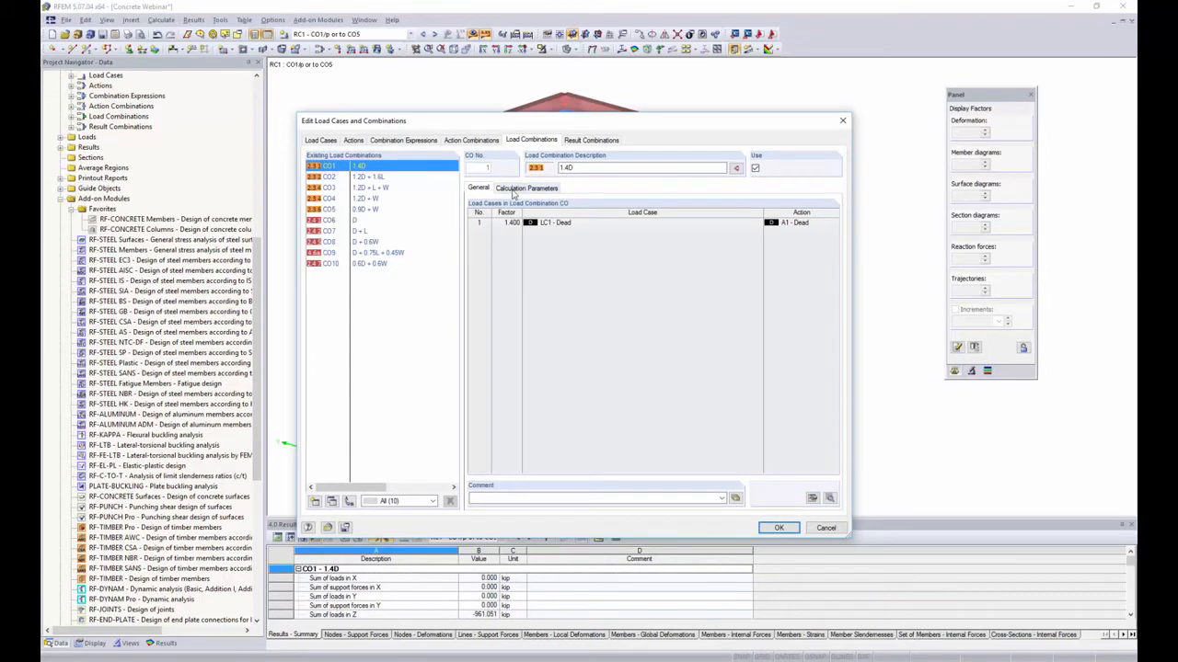
pyautogui.click(515, 189)
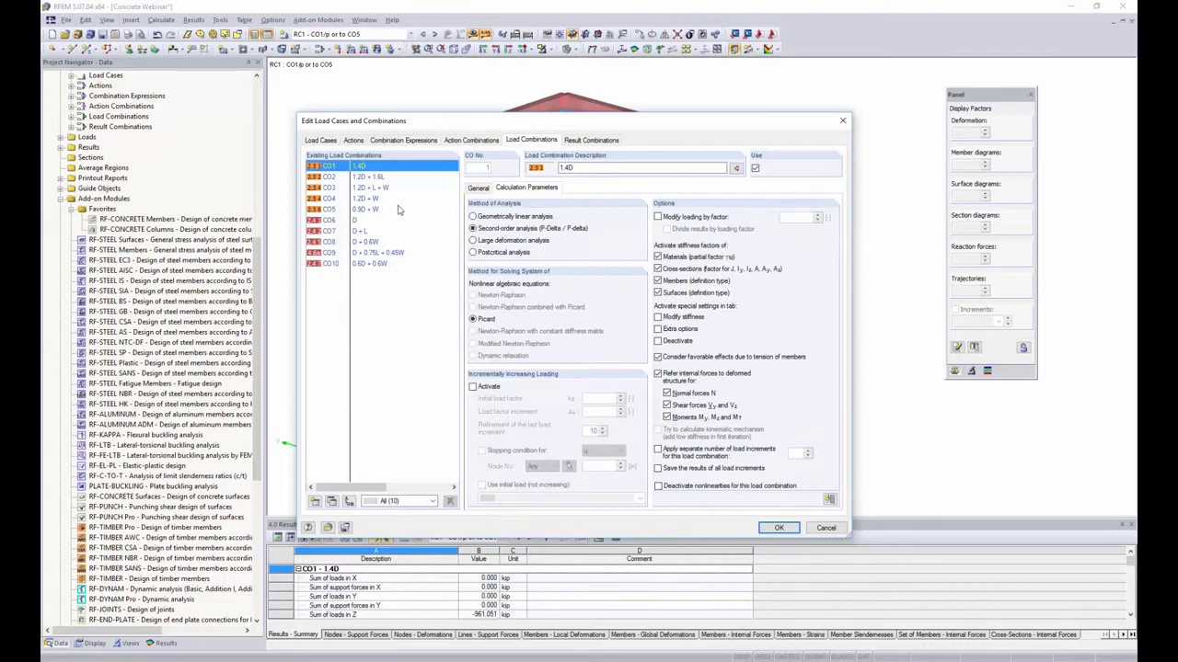
pyautogui.keyDown('shift'); pyautogui.click(384, 264); pyautogui.keyUp('shift')
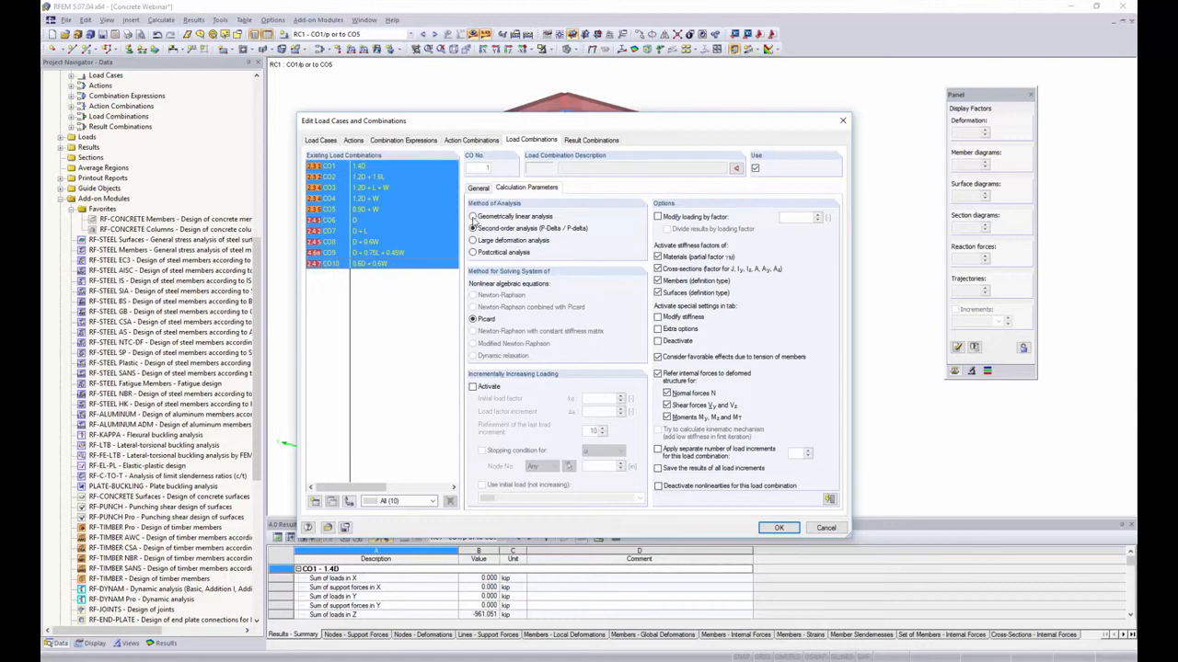
pyautogui.click(473, 217)
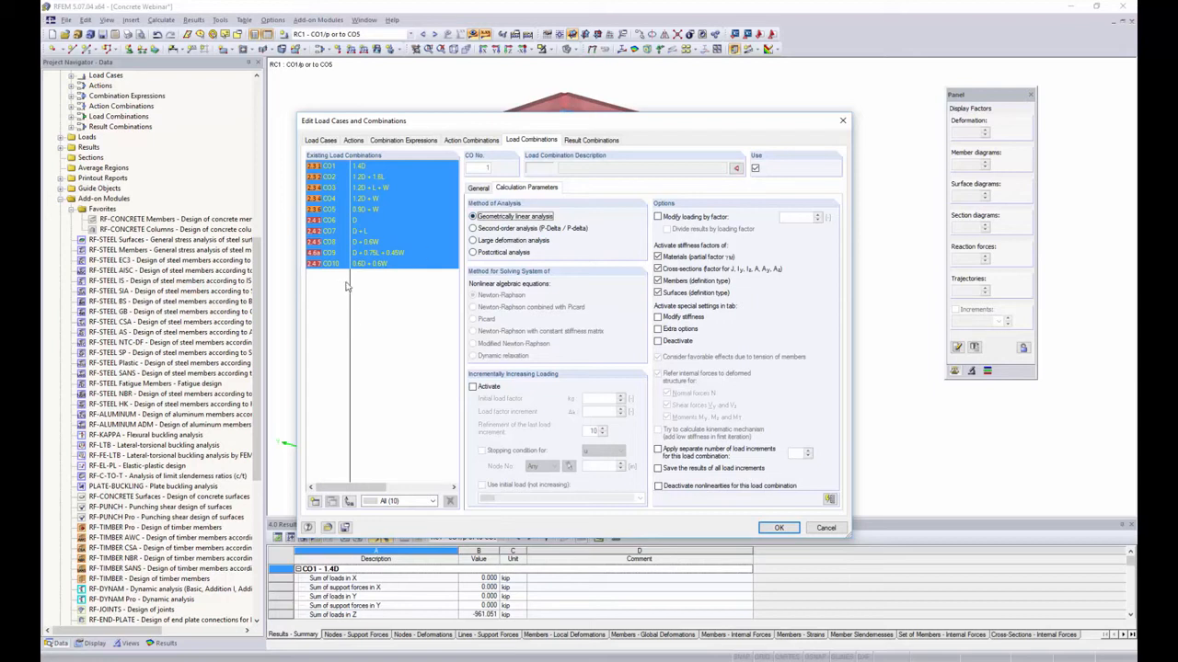
pyautogui.click(404, 253)
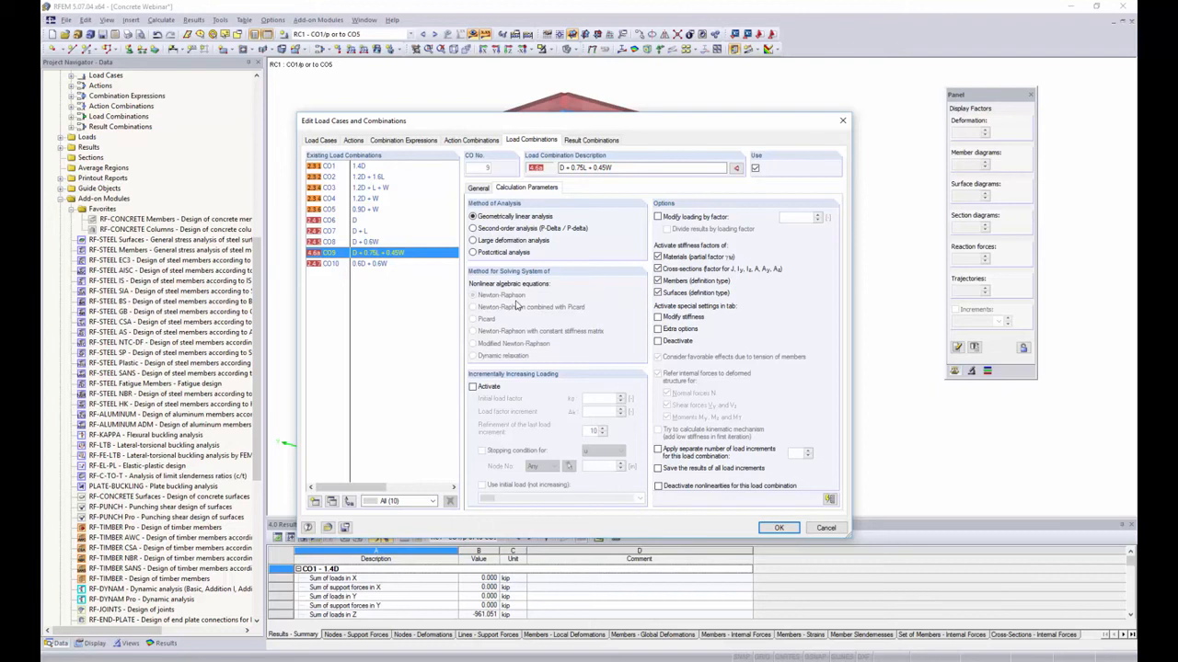
# Step: Accept the load combination settings, open the RF-CONCRETE Columns module, and close it again to return to the model
pyautogui.click(782, 528)
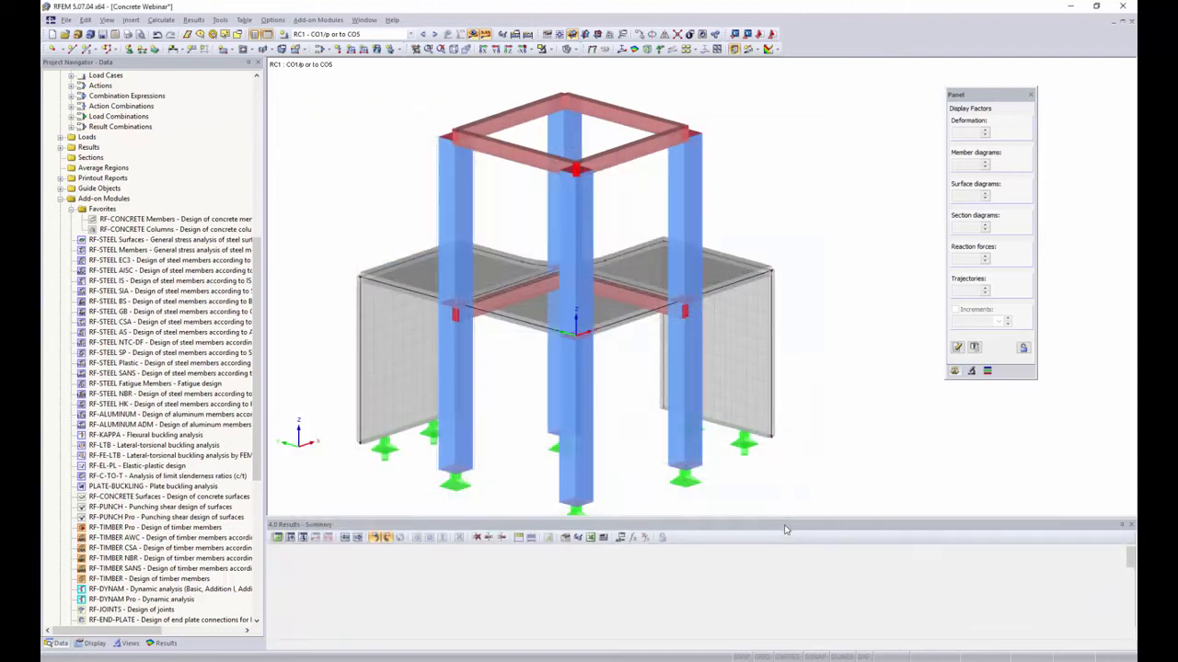
pyautogui.doubleClick(227, 234)
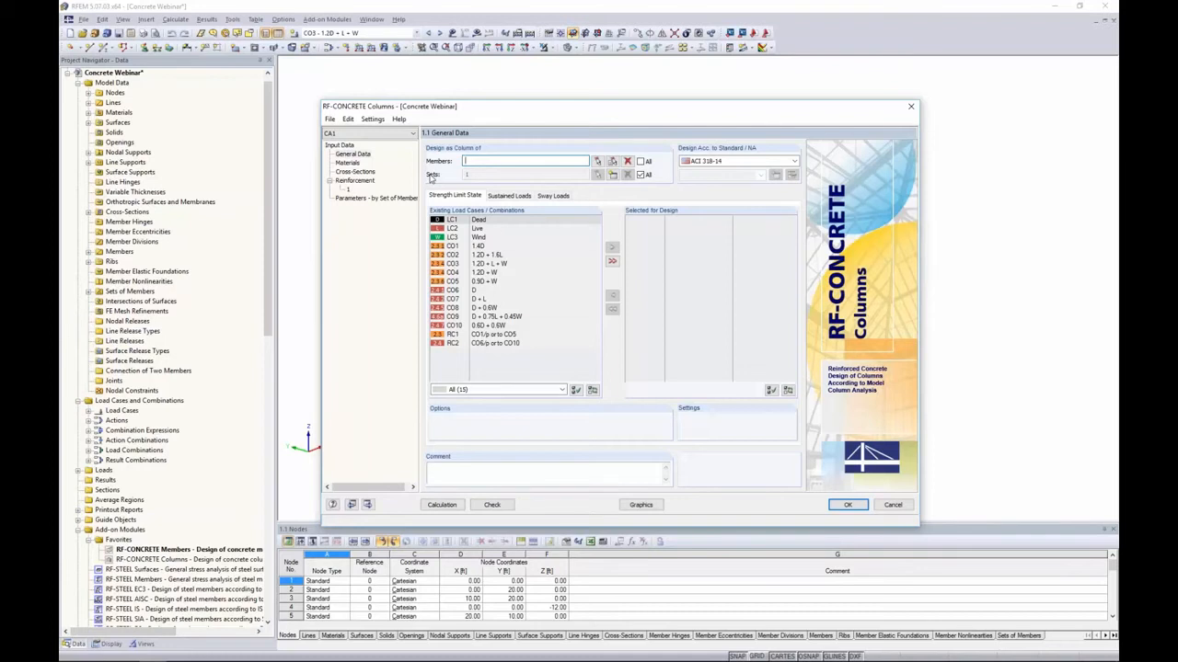
pyautogui.click(848, 504)
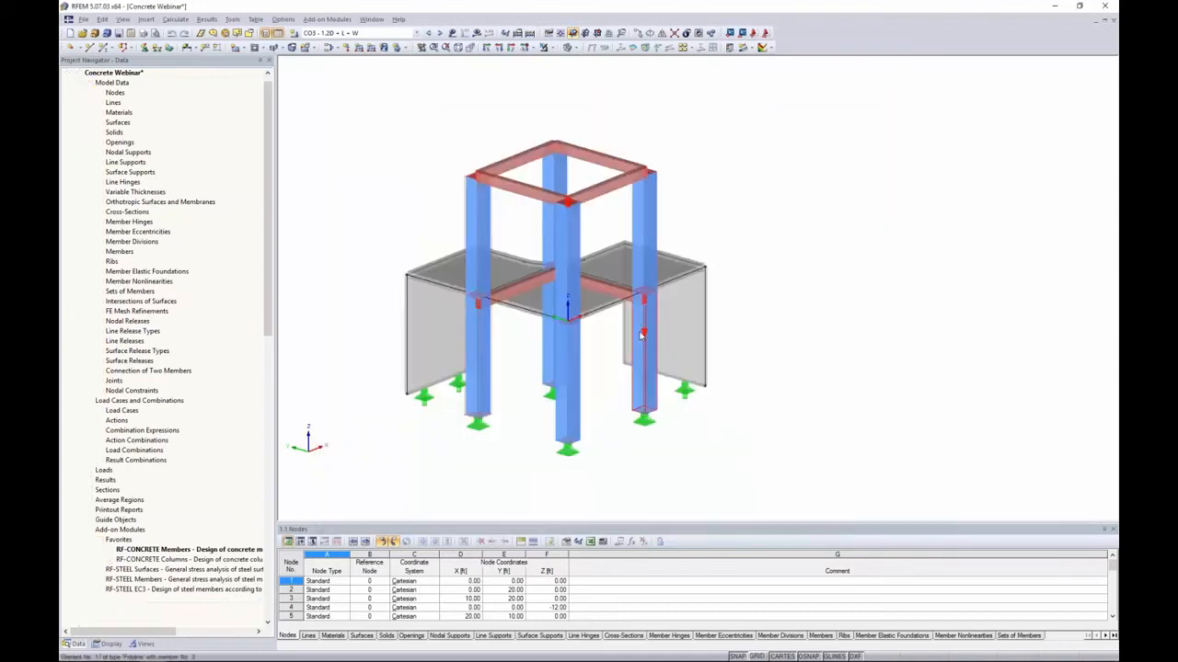
# Step: Display the model as wireframe and open a new set of members for column members 1 and 7, leaving without creating it
pyautogui.click(567, 47)
pyautogui.click(613, 60)
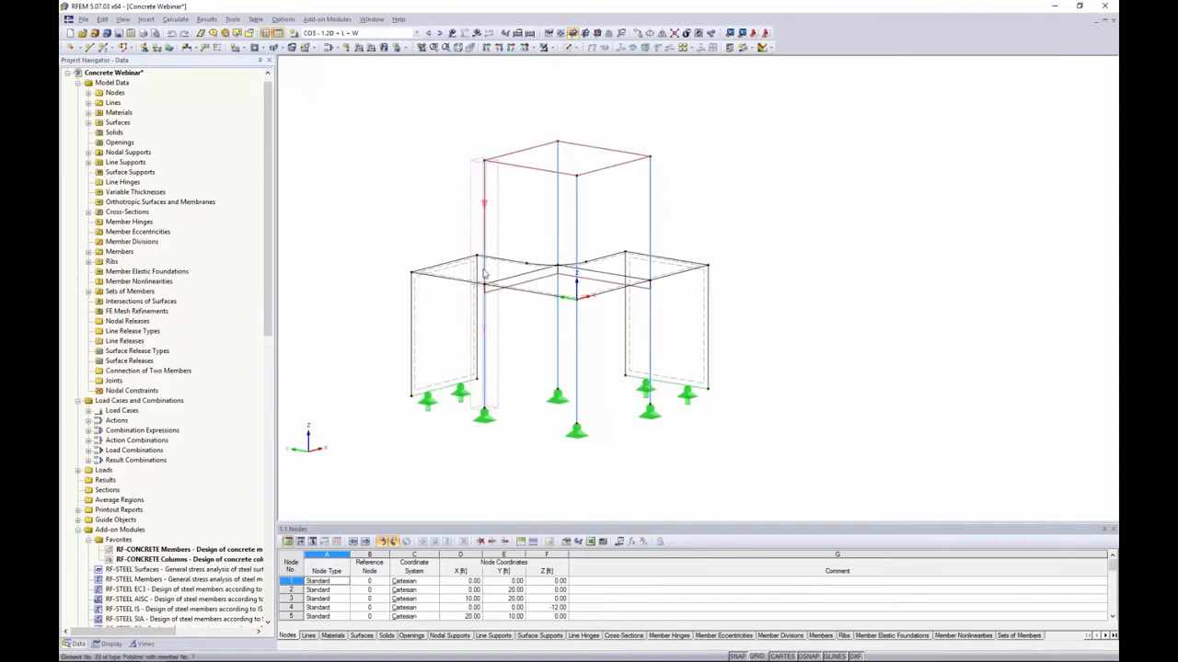
pyautogui.keyDown('ctrl'); pyautogui.moveTo(515, 248); pyautogui.dragTo(474, 250, button='middle'); pyautogui.keyUp('ctrl')
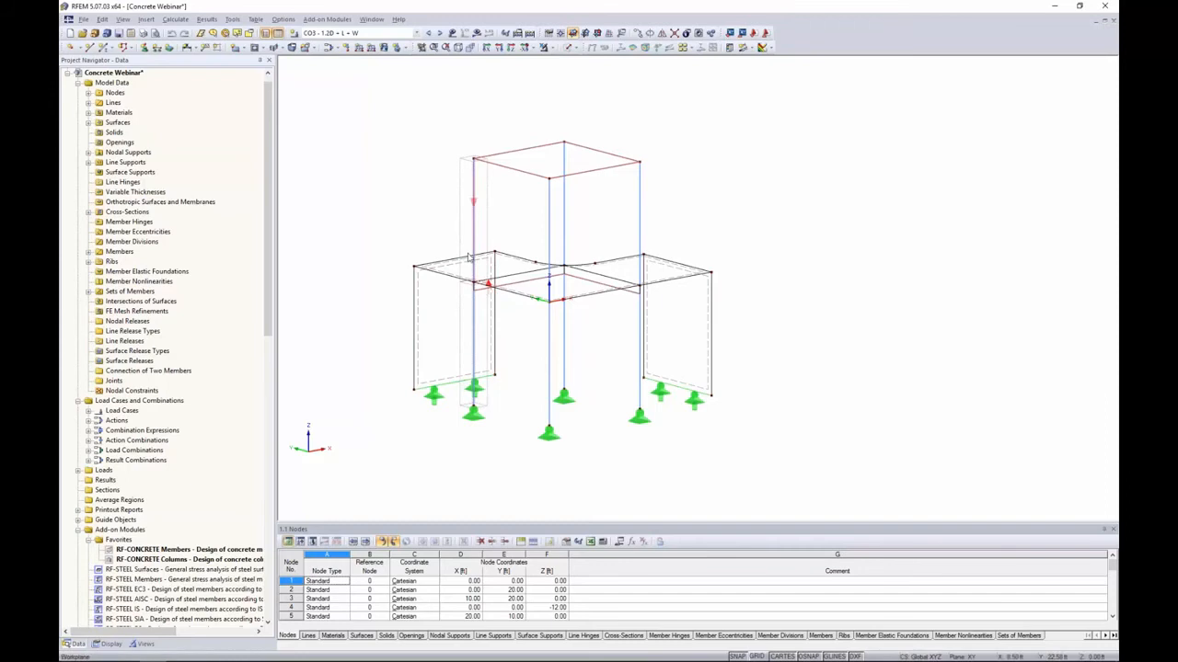
pyautogui.rightClick(474, 315)
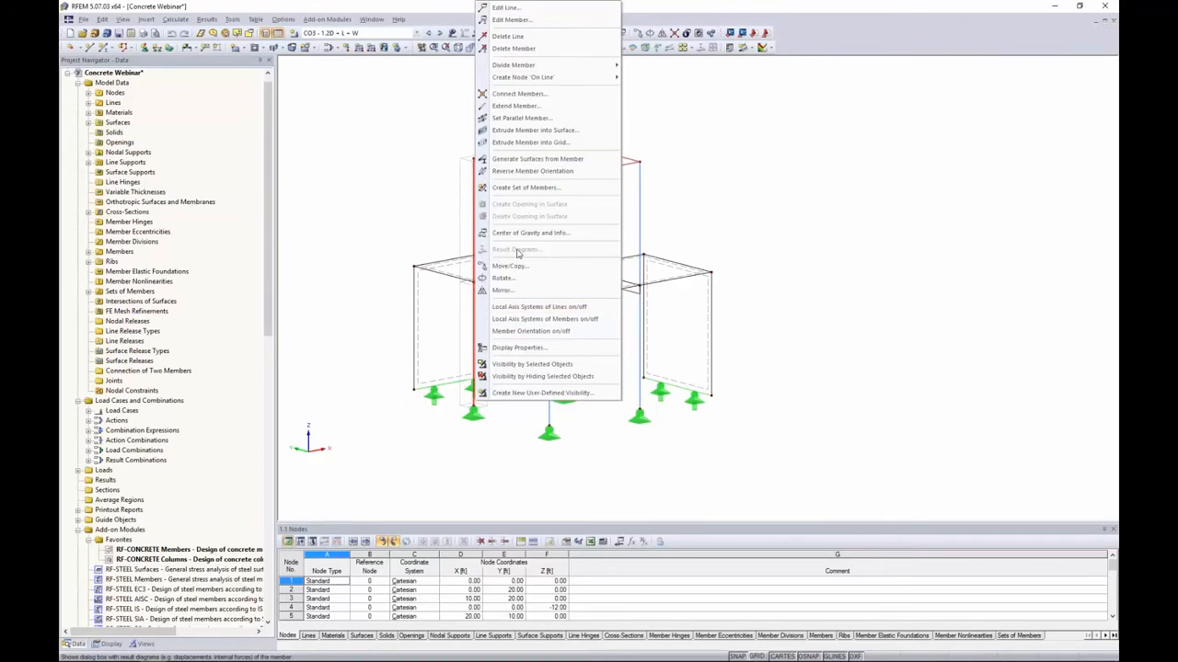
pyautogui.click(523, 188)
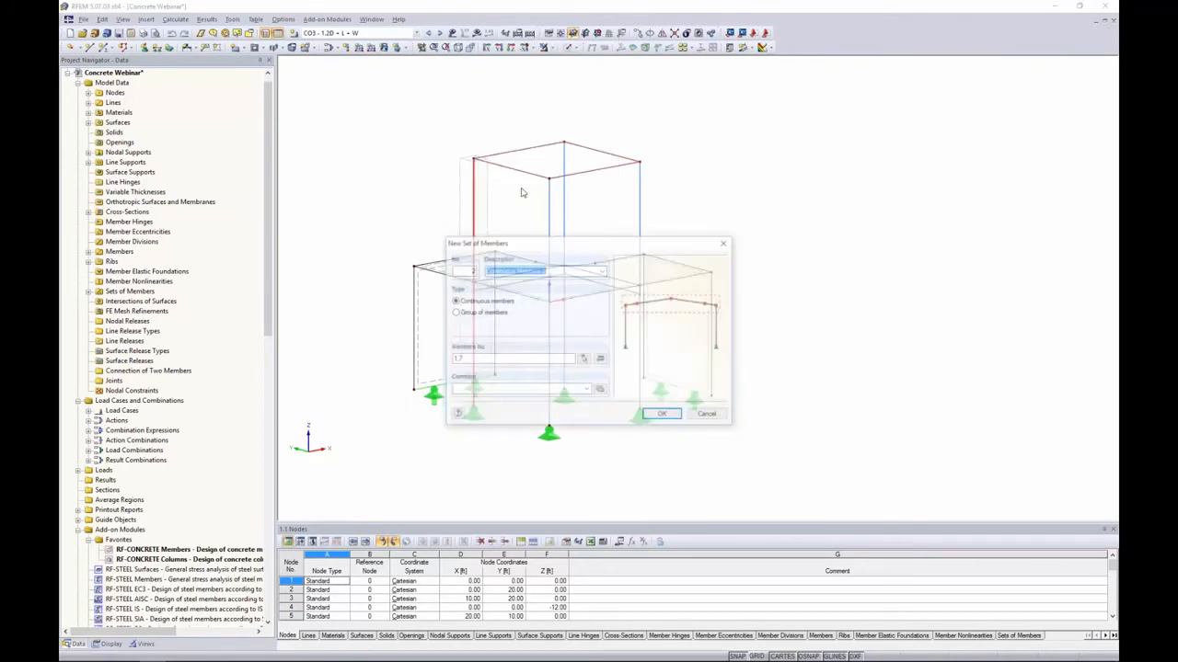
pyautogui.click(724, 415)
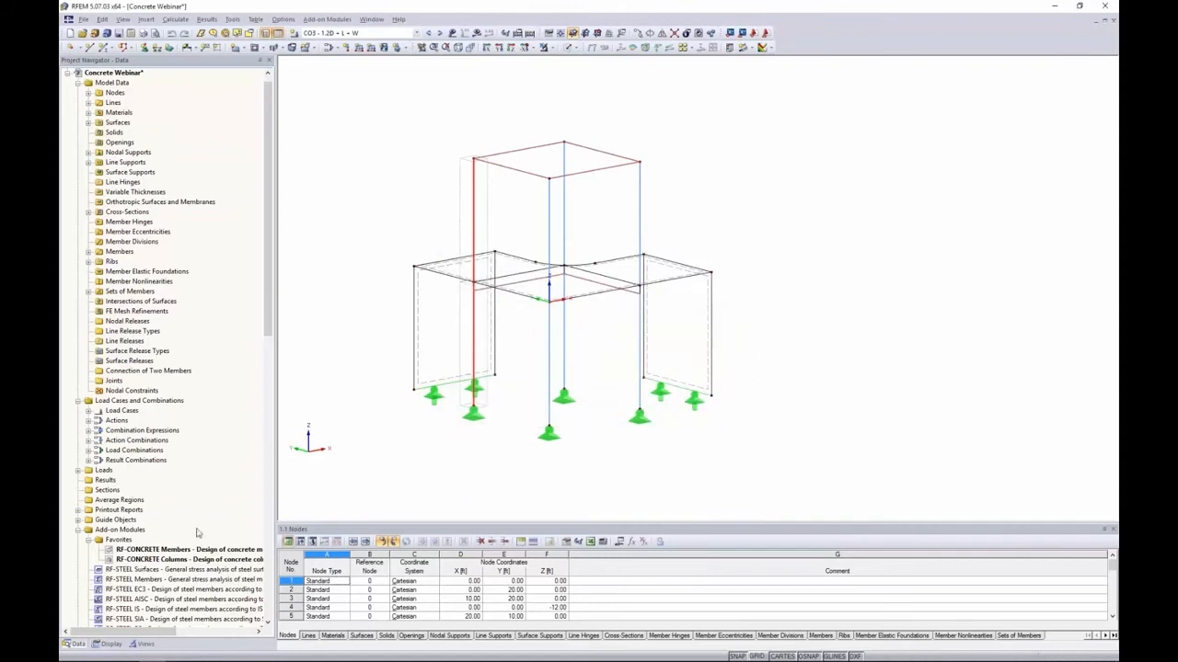
# Step: Open RF-CONCRETE Columns and turn off the design of all sets, keeping only set 1 entered as the column
pyautogui.doubleClick(189, 559)
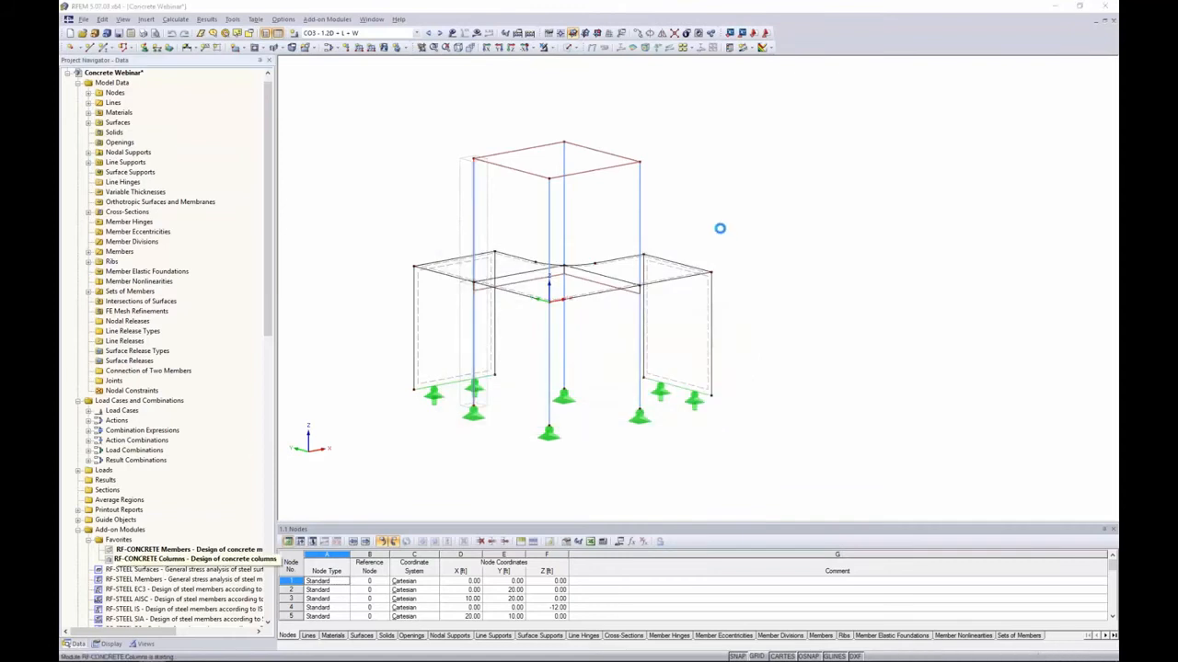
pyautogui.moveTo(557, 124); pyautogui.dragTo(643, 113)
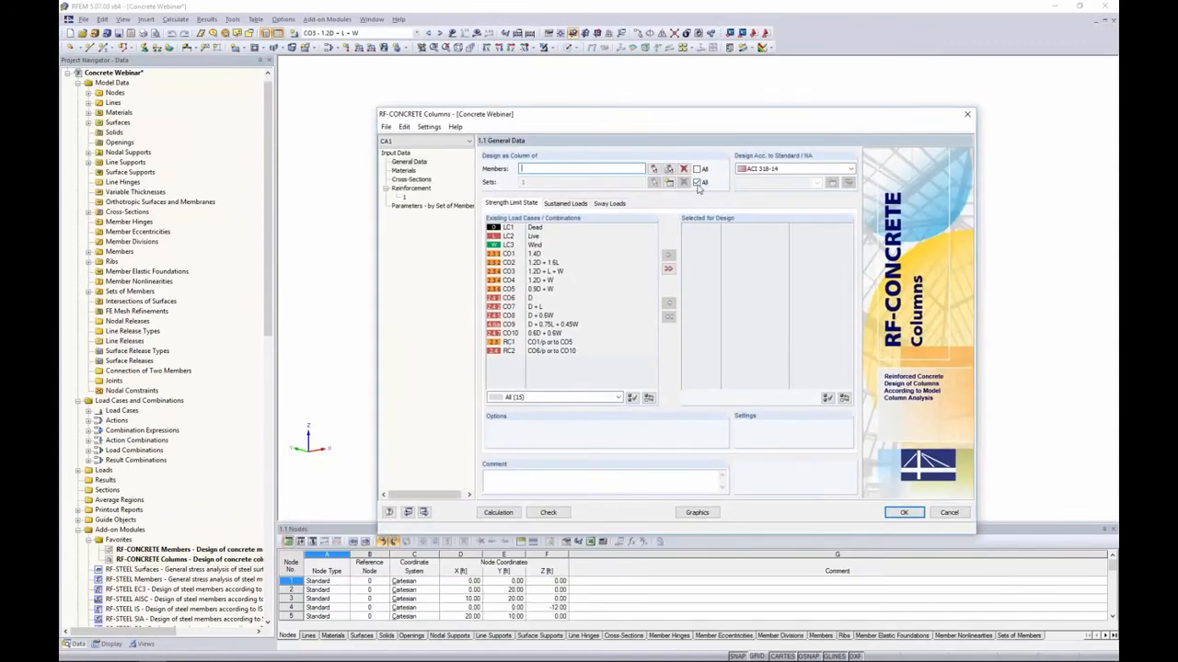
pyautogui.click(696, 182)
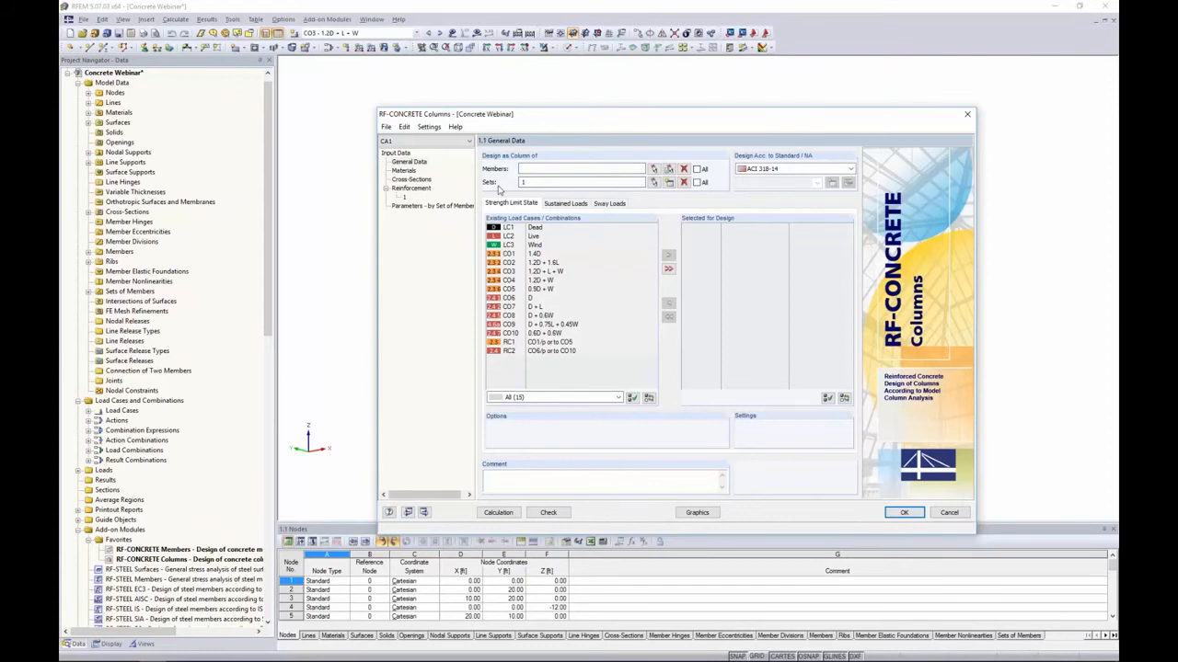
pyautogui.moveTo(525, 120)
pyautogui.mouseDown()
pyautogui.moveTo(816, 161)
pyautogui.moveTo(529, 120)
pyautogui.moveTo(539, 124)
pyautogui.mouseUp()
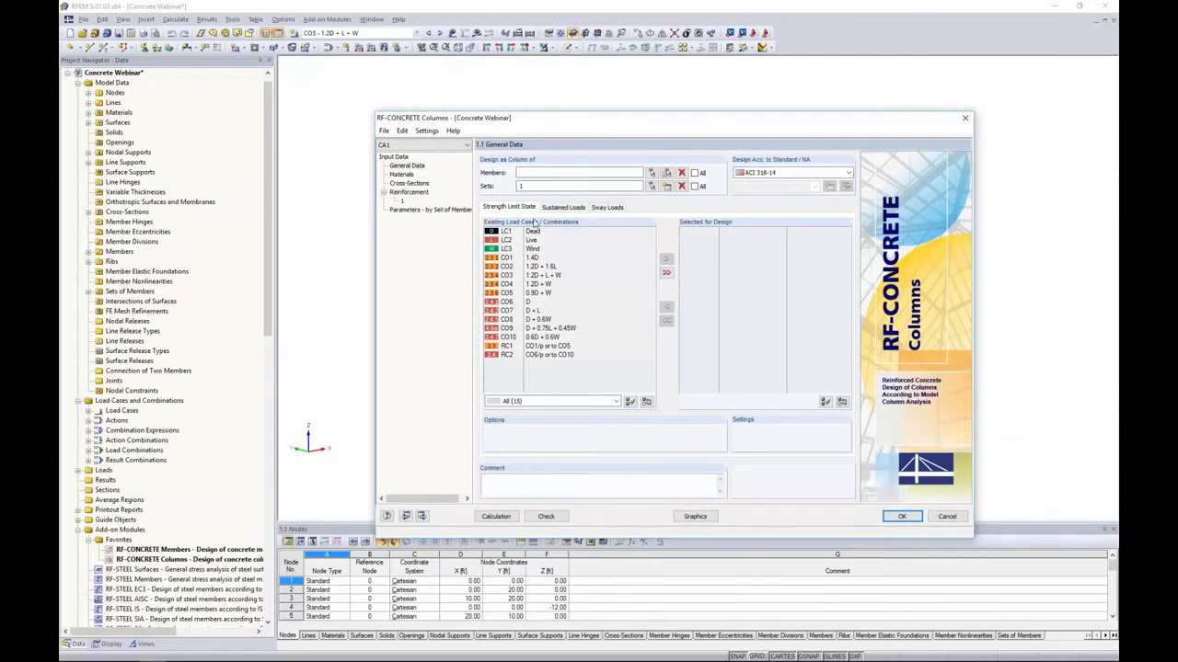
# Step: Add load combinations CO1 to CO5 to the strength limit state design
pyautogui.click(533, 259)
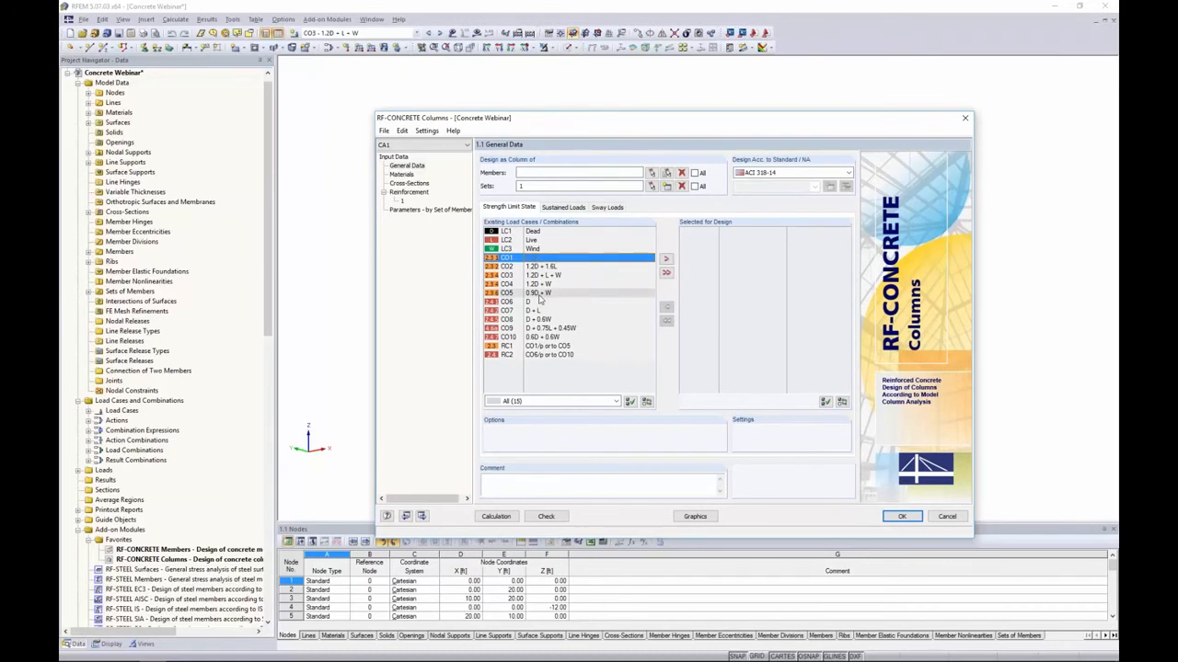
pyautogui.keyDown('shift'); pyautogui.click(540, 292); pyautogui.keyUp('shift')
pyautogui.click(666, 260)
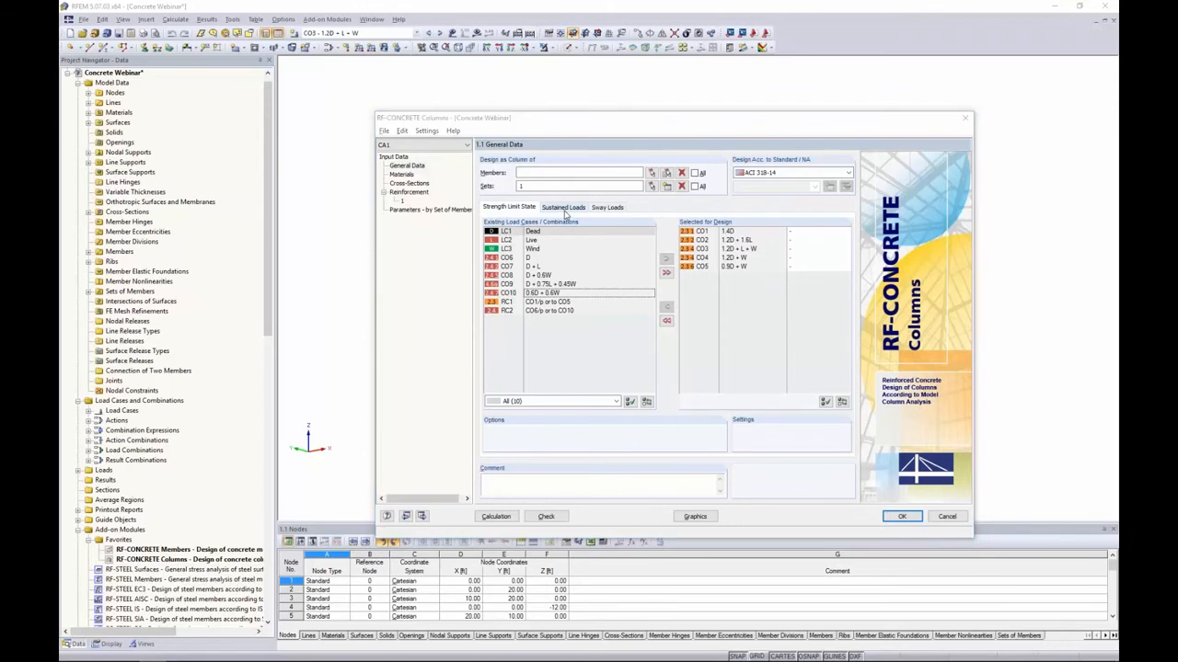
# Step: Switch to PowerPoint and present the RF-CONCRETE Column - Loads slide on first-order analysis
pyautogui.hotkey('alt', 'Tab')
pyautogui.click(810, 362)
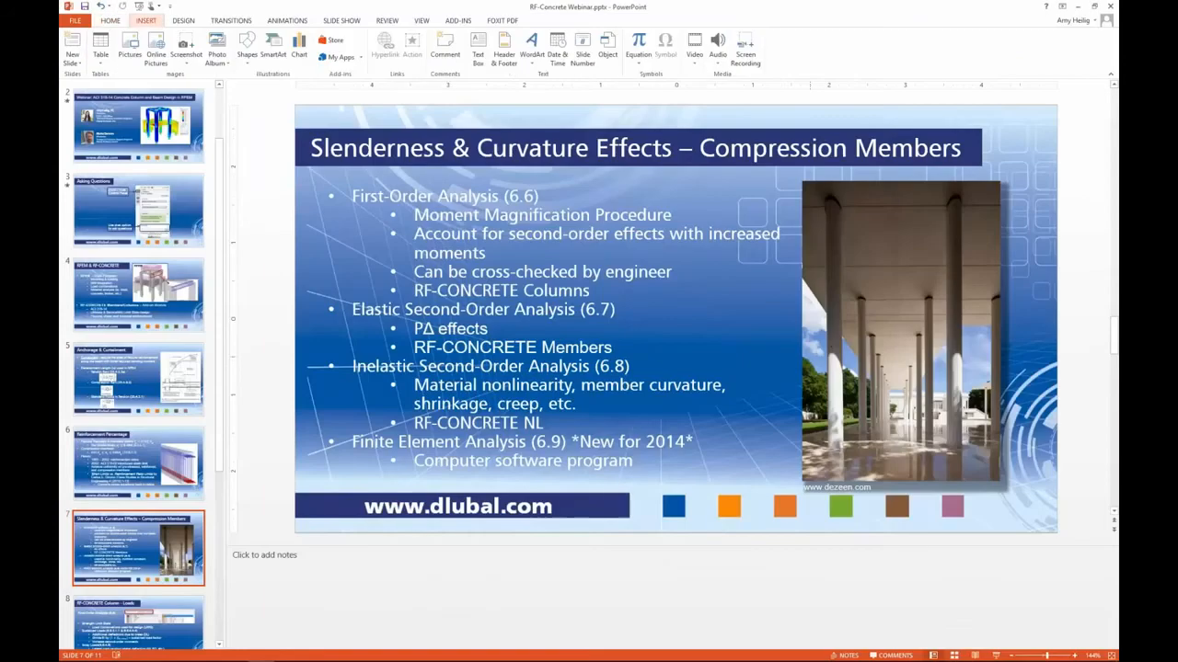
pyautogui.click(995, 656)
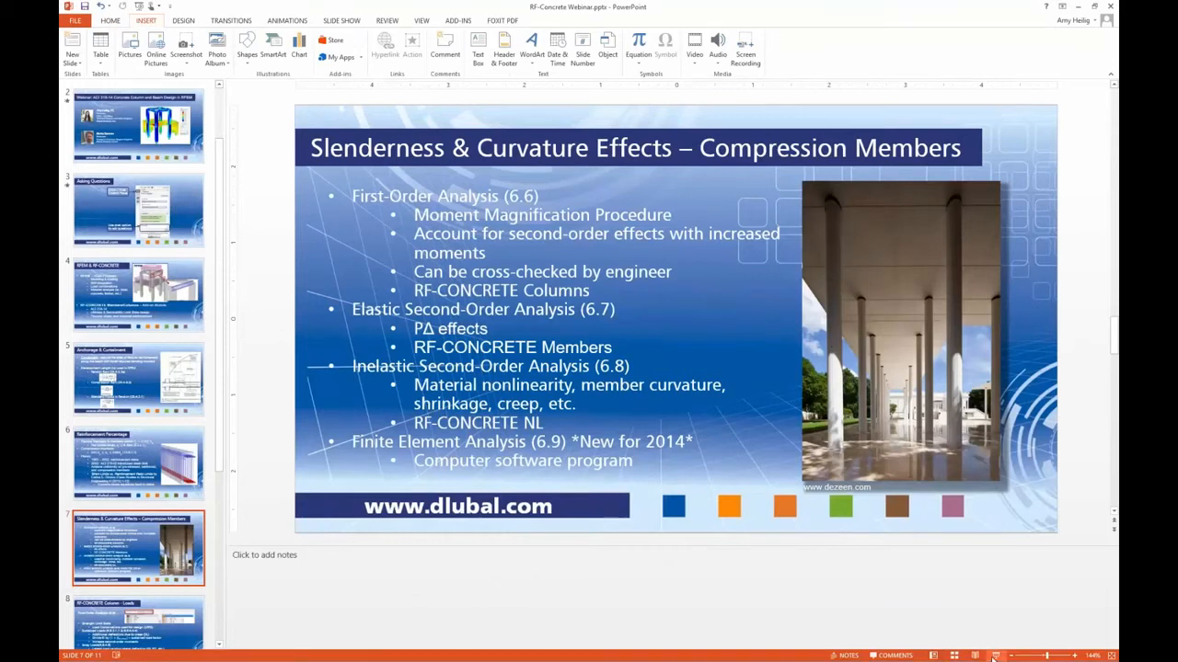
pyautogui.press('Right')
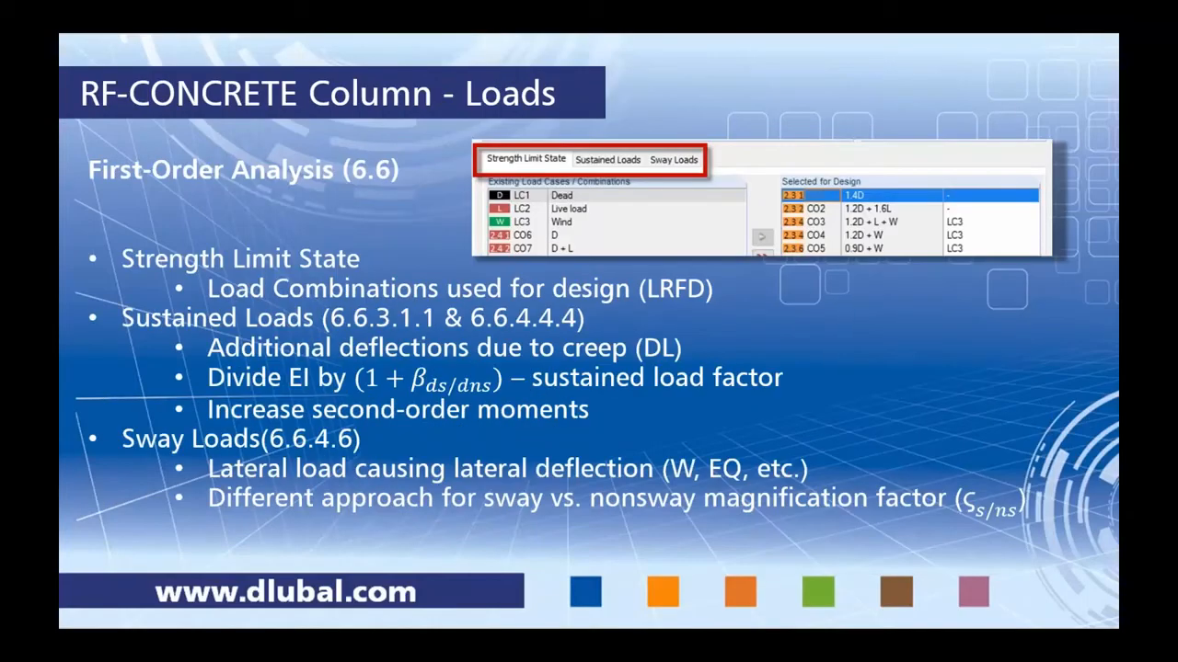
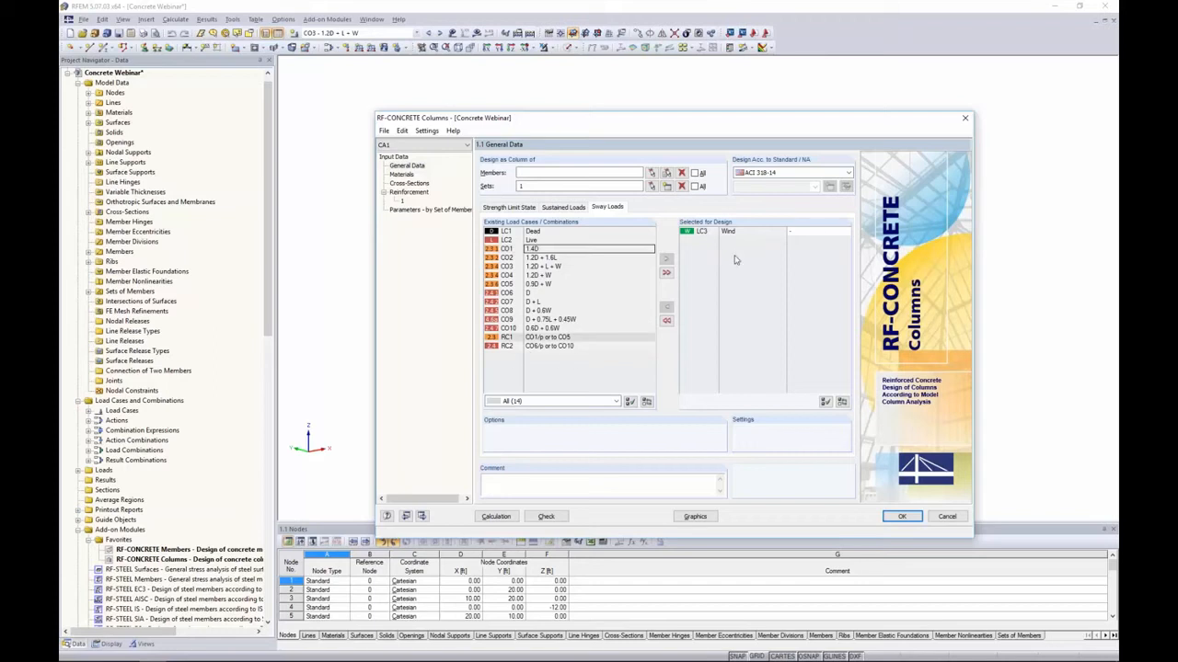
# Step: Assign wind load case LC3 as the sway load for CO3, CO4 and CO5 in the strength limit state
pyautogui.click(512, 208)
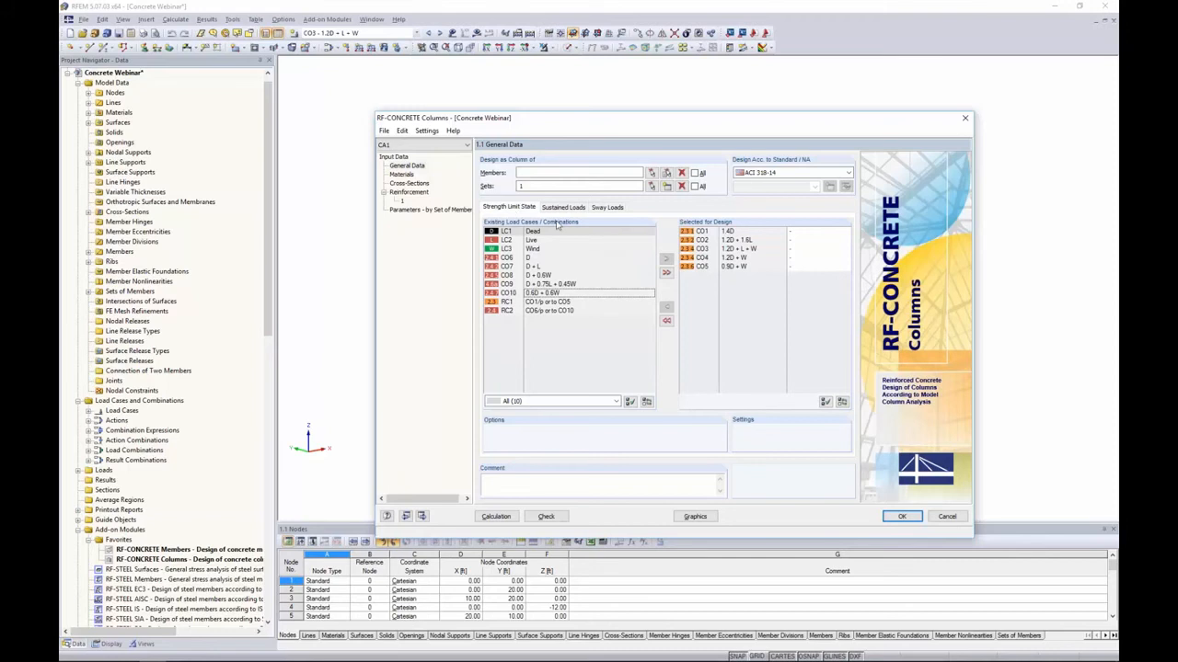
pyautogui.click(795, 249)
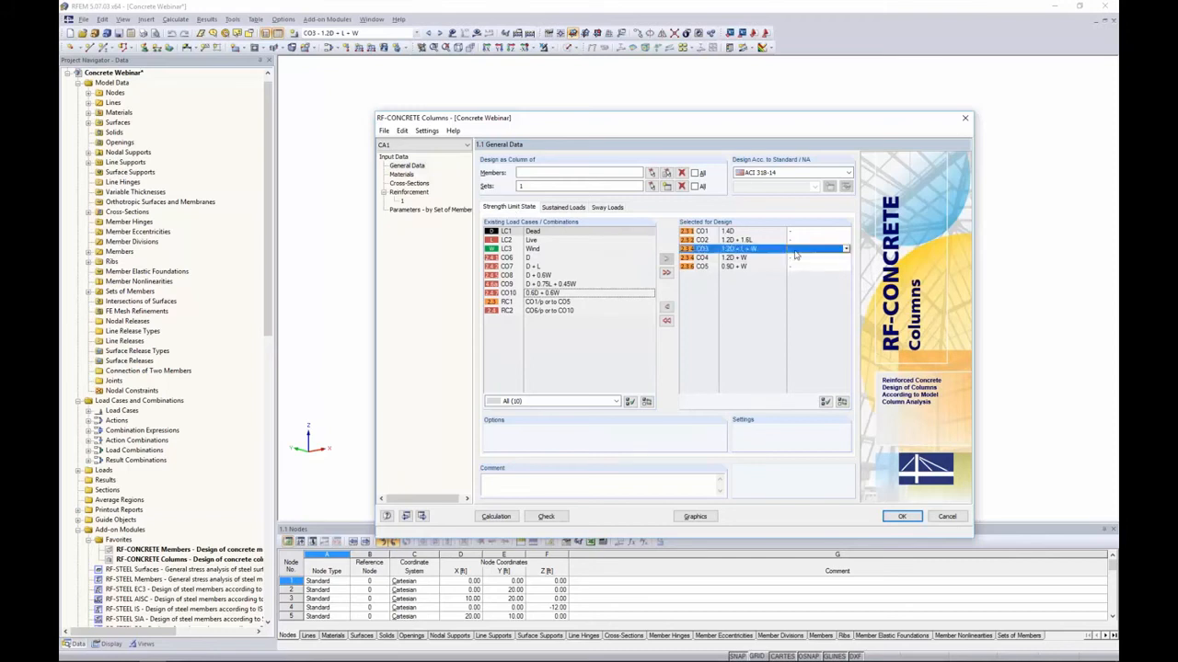
pyautogui.click(846, 249)
pyautogui.click(837, 267)
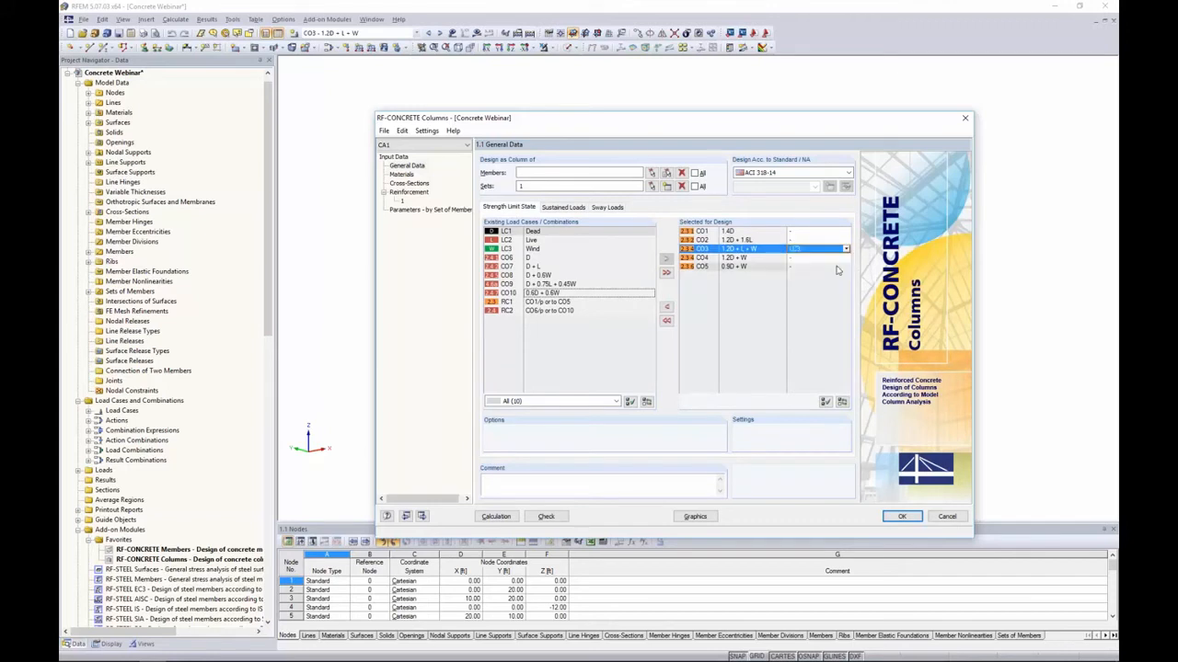
pyautogui.click(833, 258)
pyautogui.click(846, 259)
pyautogui.click(844, 274)
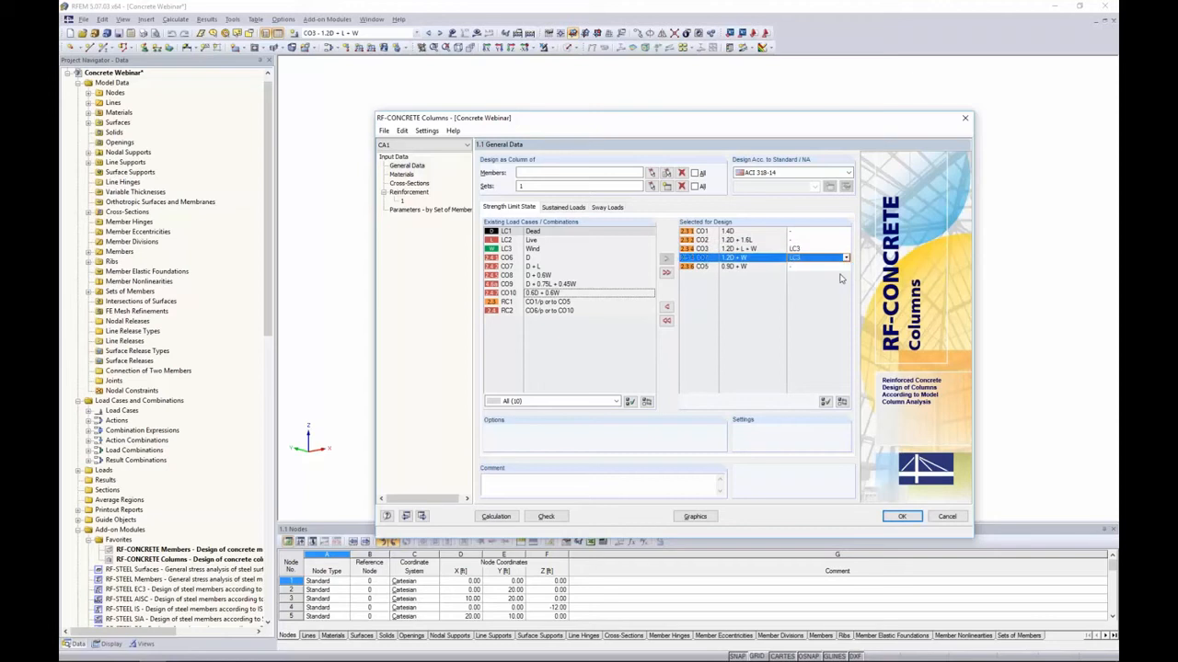
pyautogui.click(833, 267)
pyautogui.click(846, 267)
pyautogui.click(844, 283)
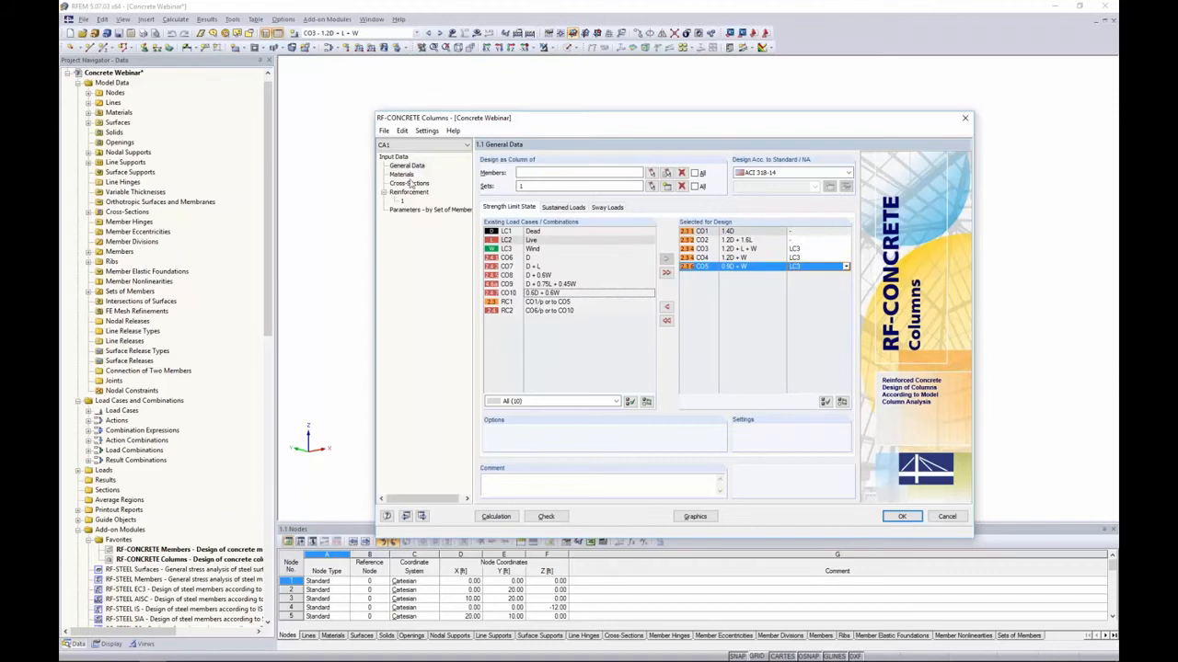
# Step: Check the column's materials and cross-section, and allow #4, #5 and #6 as possible longitudinal reinforcement bars
pyautogui.click(404, 175)
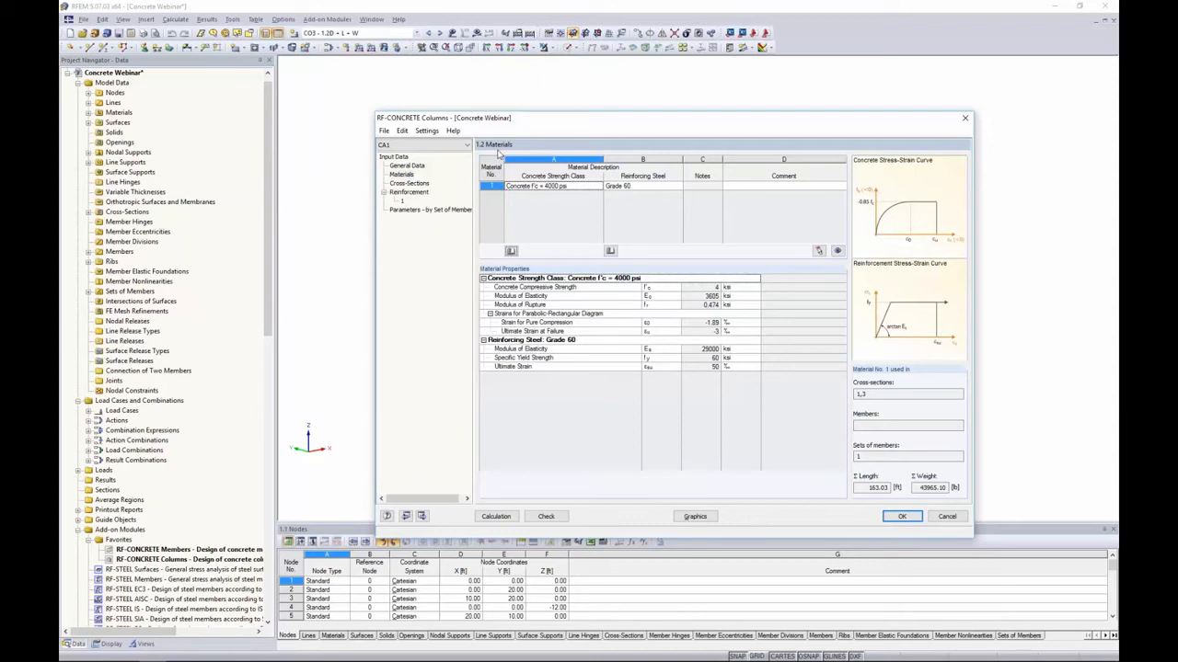
pyautogui.click(421, 184)
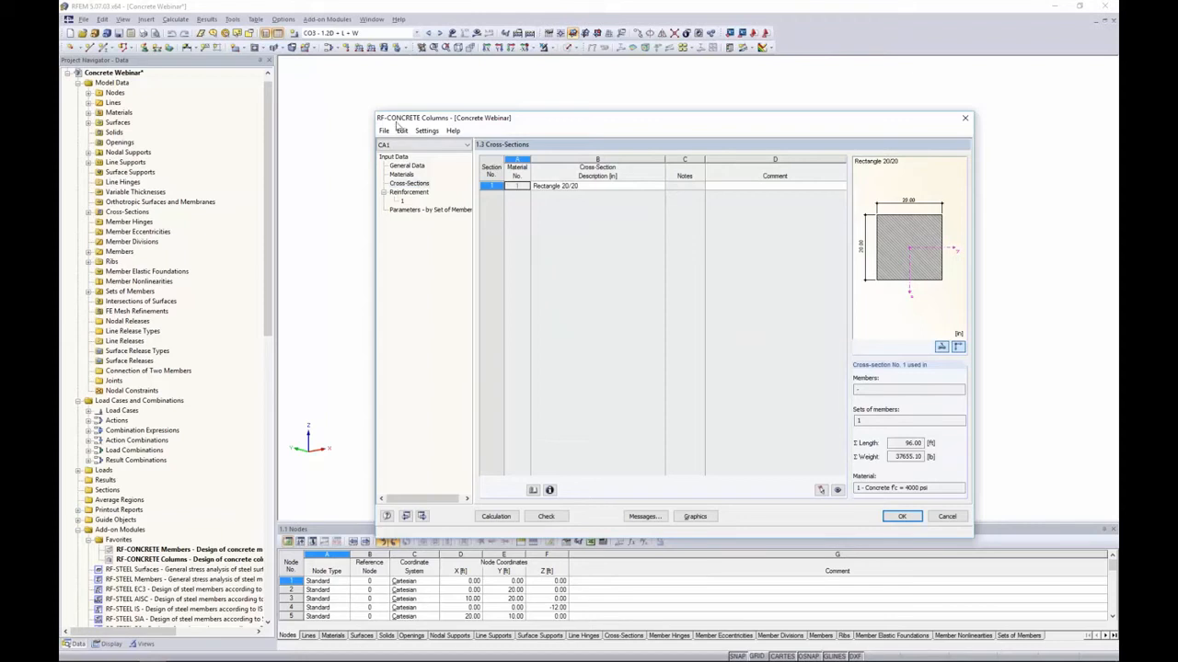
pyautogui.click(415, 193)
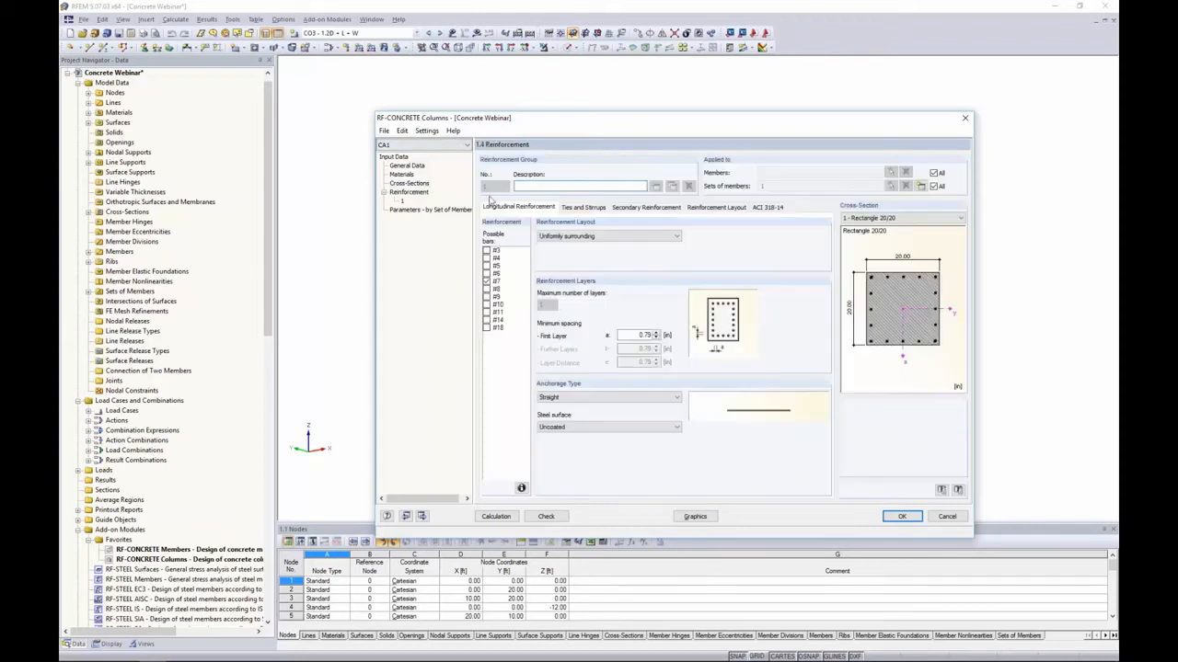
pyautogui.click(487, 258)
pyautogui.click(487, 266)
pyautogui.click(487, 273)
# Step: Keep the longitudinal reinforcement layout uniformly surrounding, with straight anchorage and an uncoated steel surface
pyautogui.click(580, 237)
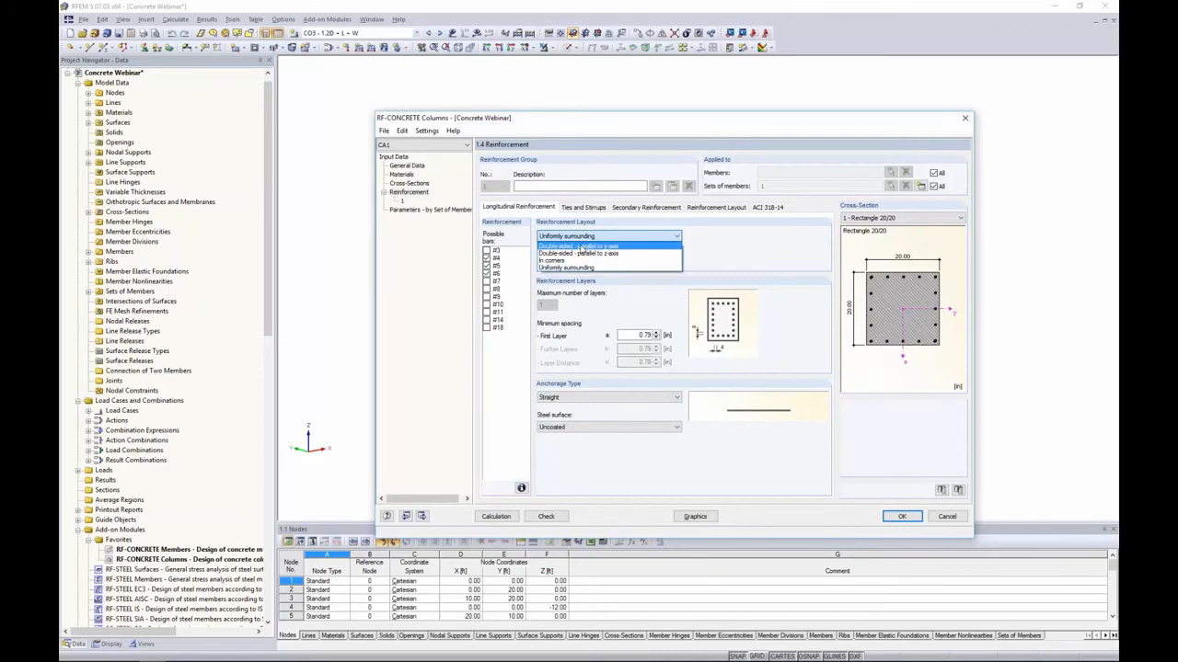
pyautogui.click(589, 267)
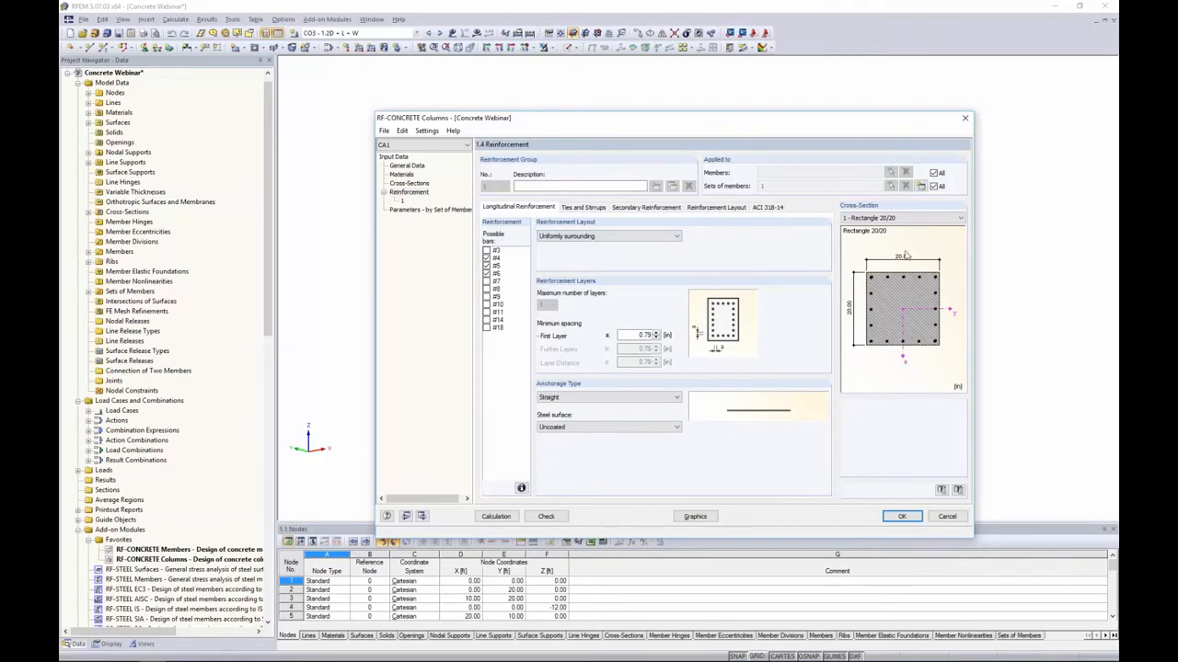
pyautogui.click(592, 398)
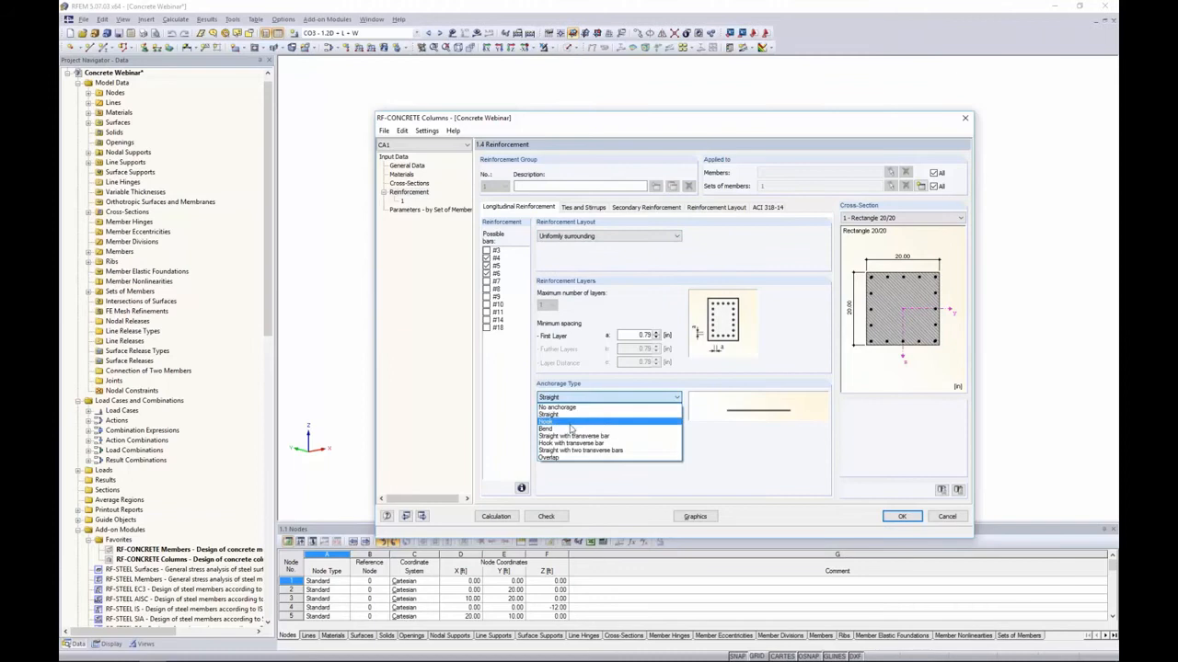
pyautogui.click(552, 414)
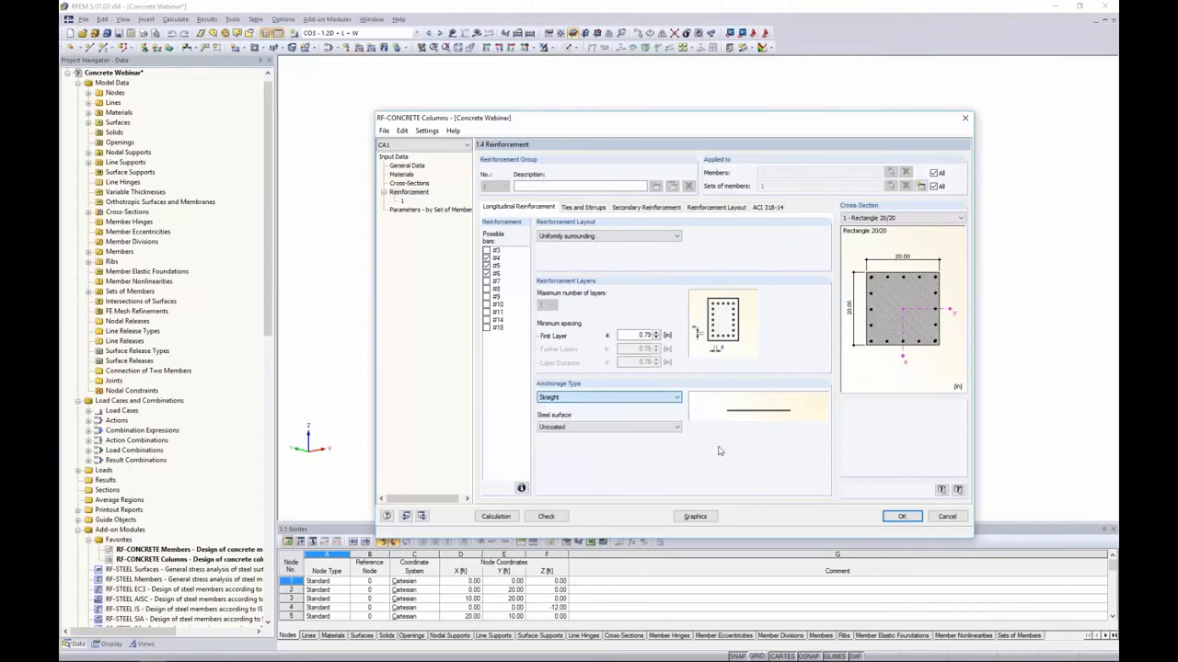
pyautogui.click(580, 428)
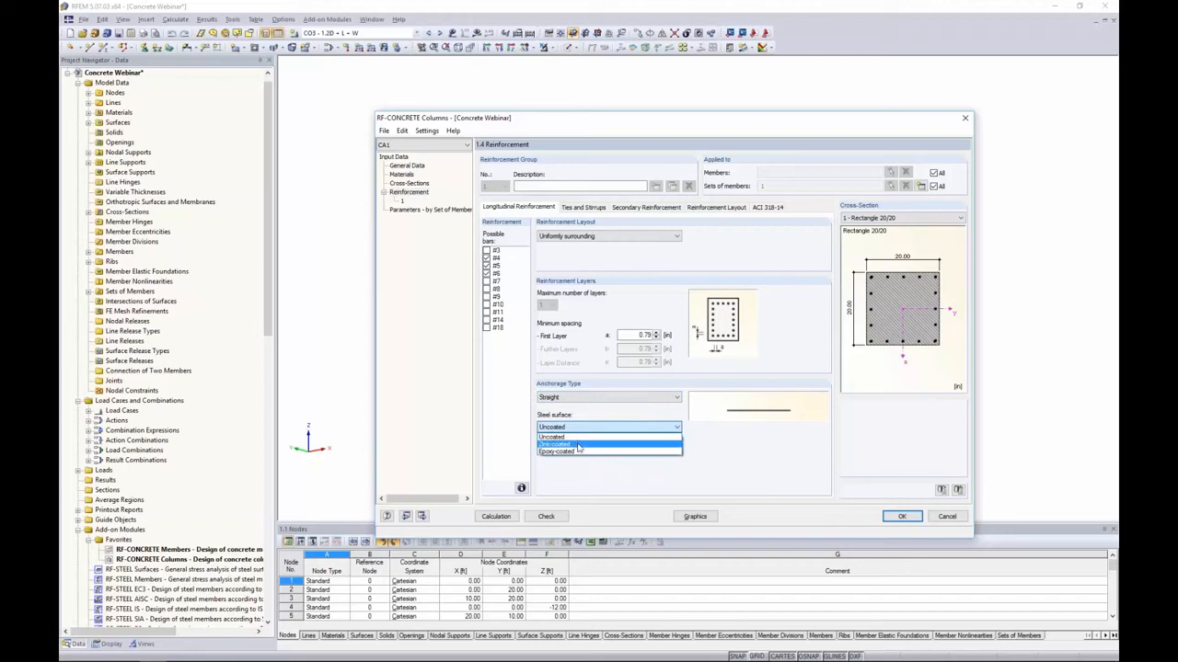
pyautogui.click(587, 472)
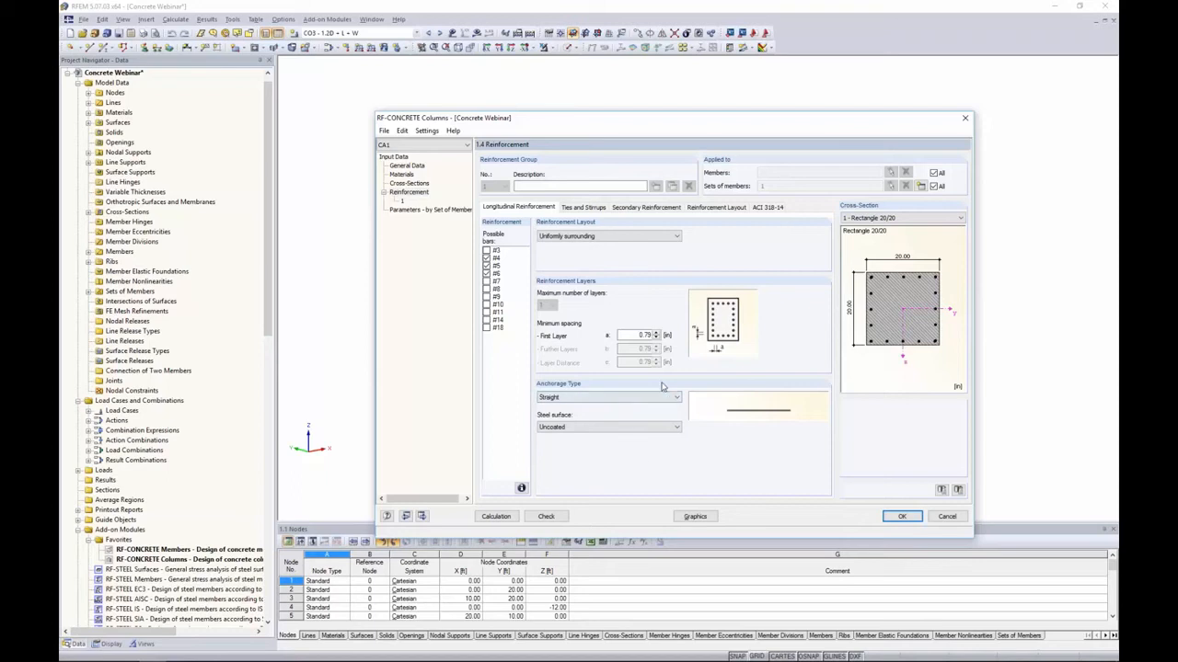
# Step: Adjust the possible tie and stirrup bar sizes #3 and #4, and keep the maximum secondary reinforcement distance not considered
pyautogui.click(584, 208)
pyautogui.click(487, 251)
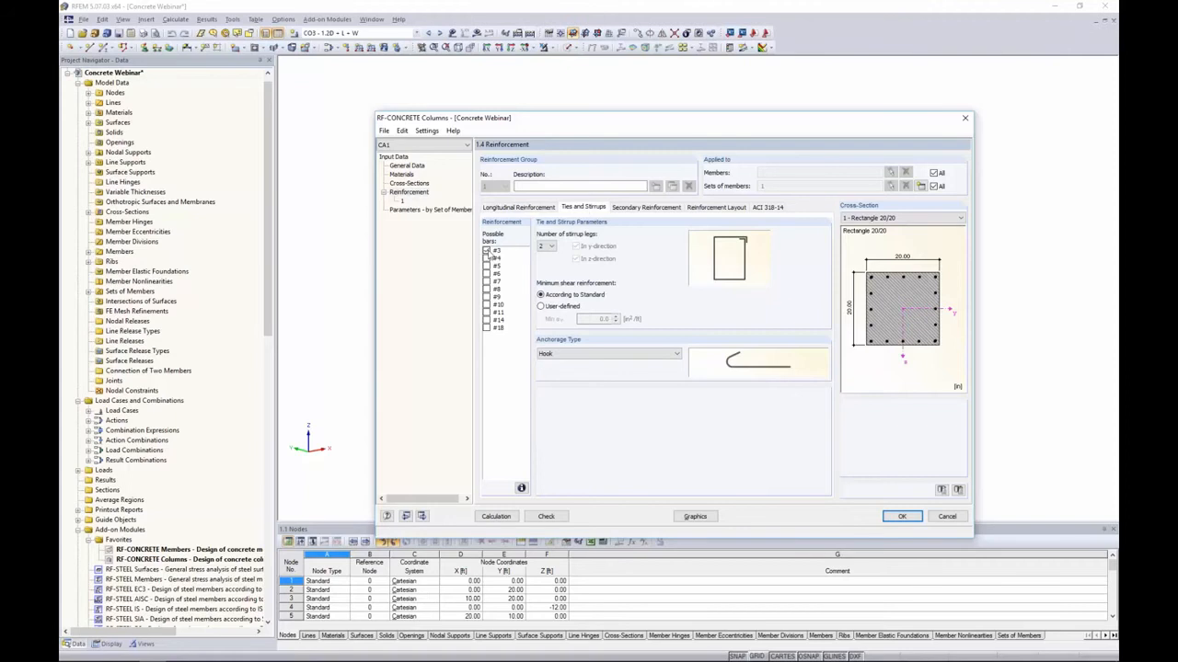
pyautogui.click(486, 258)
pyautogui.click(626, 212)
pyautogui.click(487, 234)
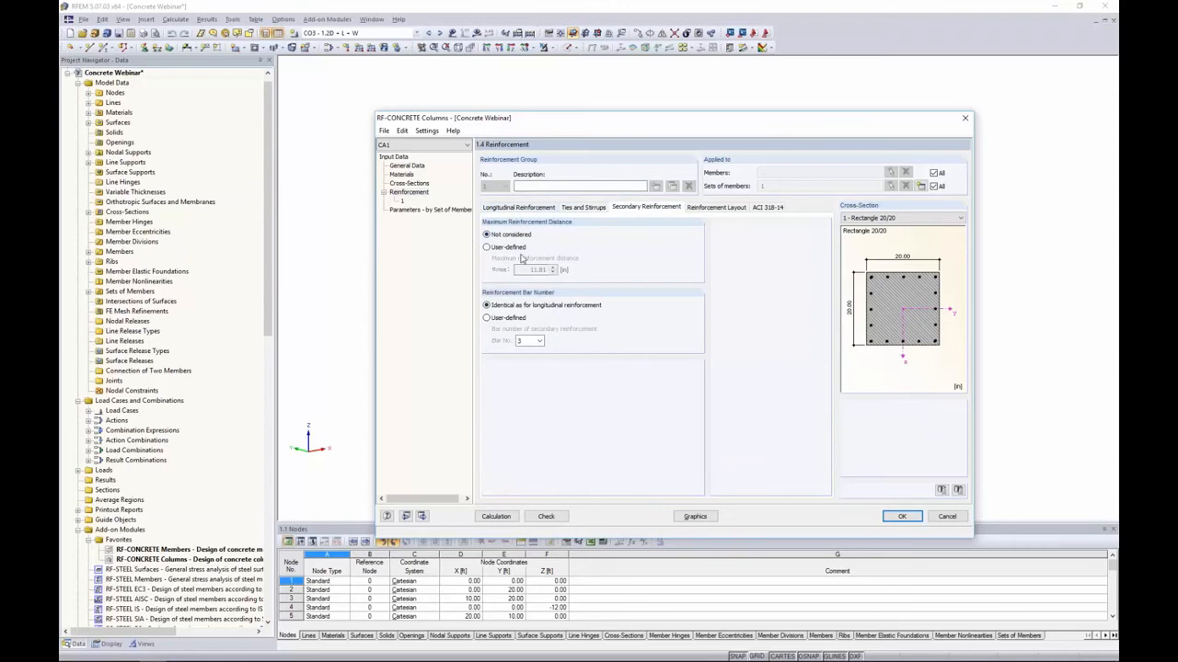
# Step: Define the concrete cover from the edge of rebar as 1.50 in in both directions, using bar No. 4 for preliminary design
pyautogui.click(719, 208)
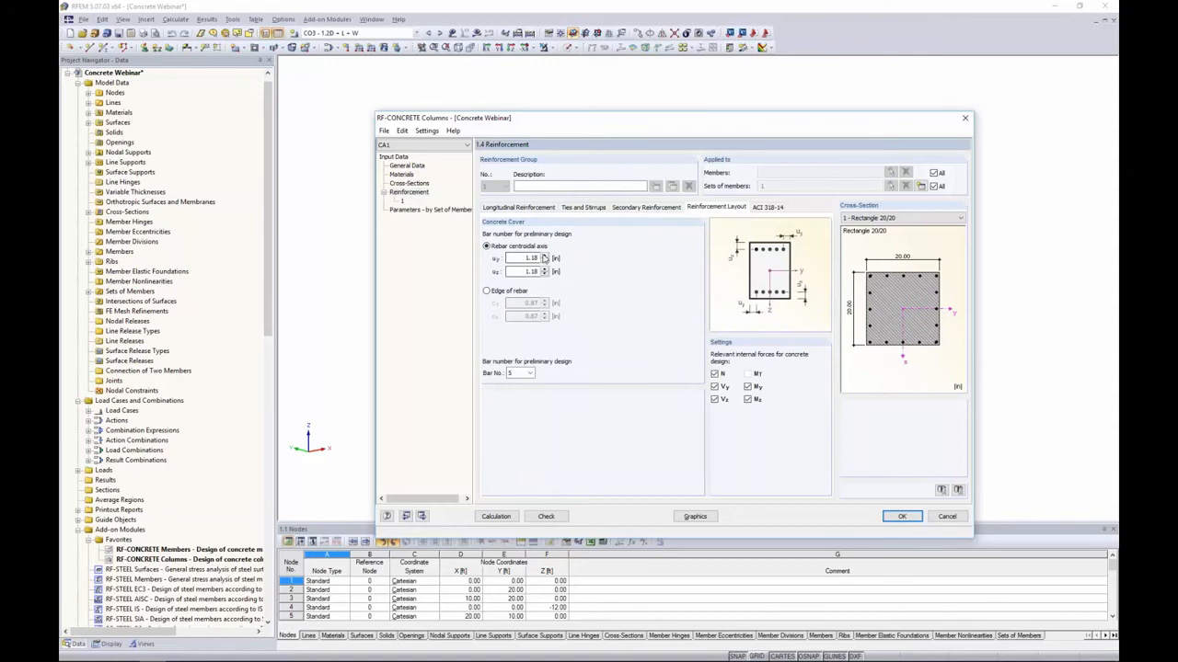
pyautogui.click(506, 292)
pyautogui.moveTo(509, 304); pyautogui.dragTo(551, 307)
pyautogui.write('1.5')
pyautogui.press('Tab')
pyautogui.write('1.5')
pyautogui.press('Tab')
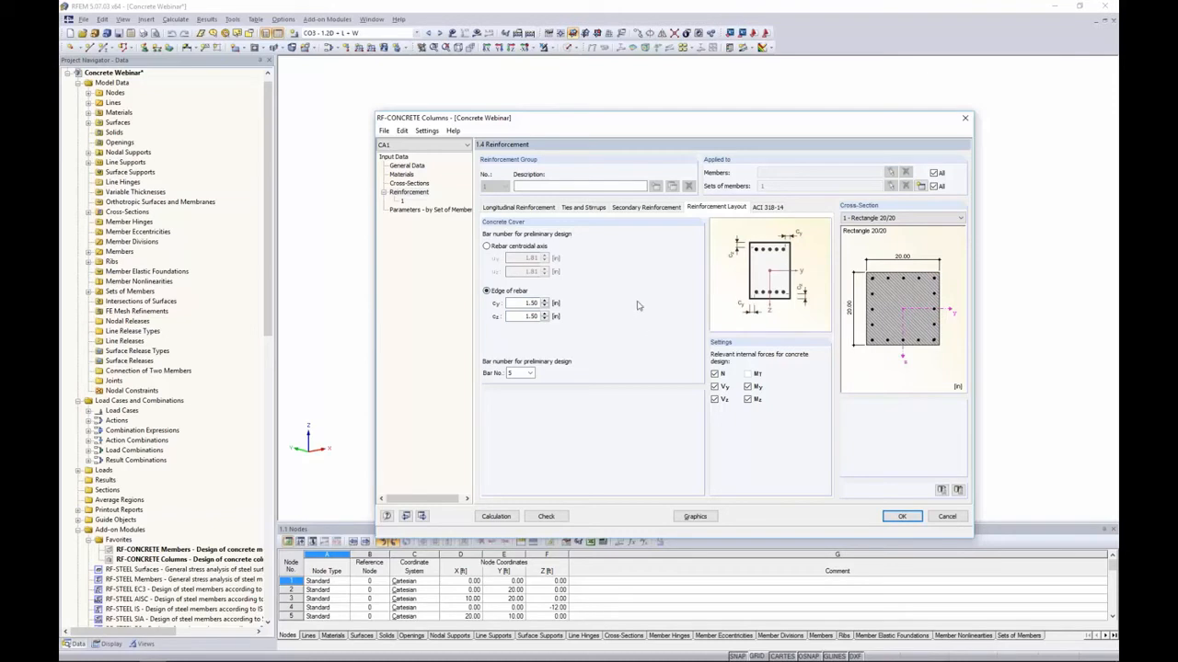
pyautogui.click(519, 376)
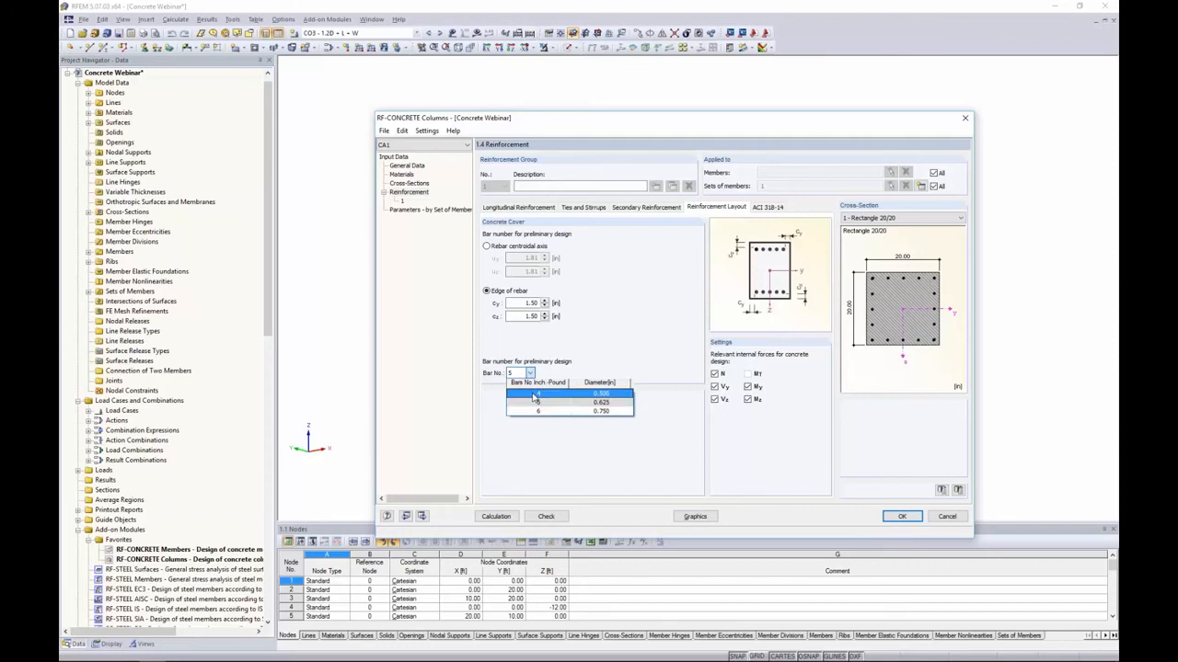
pyautogui.click(535, 396)
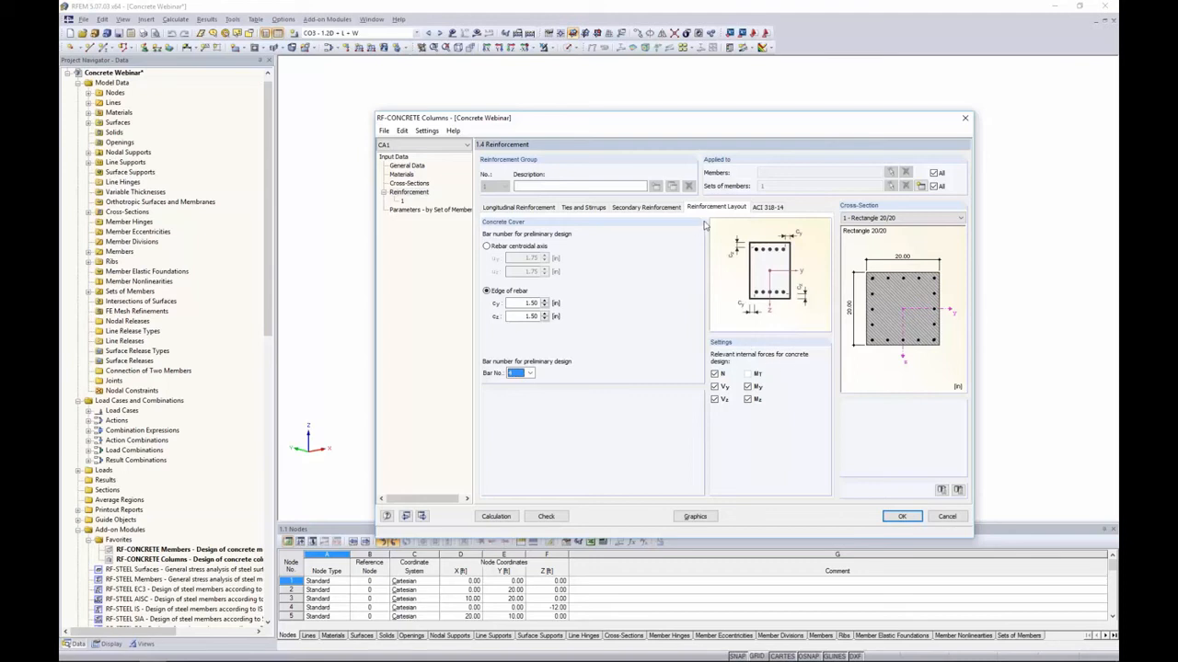
# Step: Check the ACI 318-14 reinforcement settings and the column parameters by set of members, and accept the module input
pyautogui.click(762, 211)
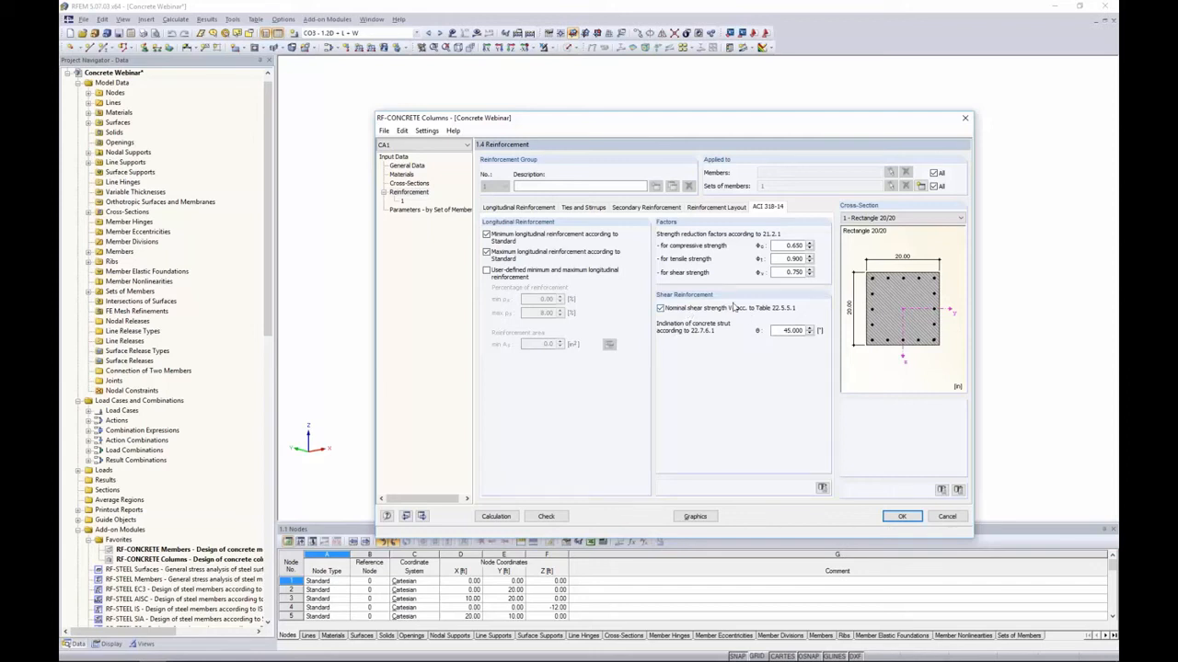
pyautogui.click(453, 212)
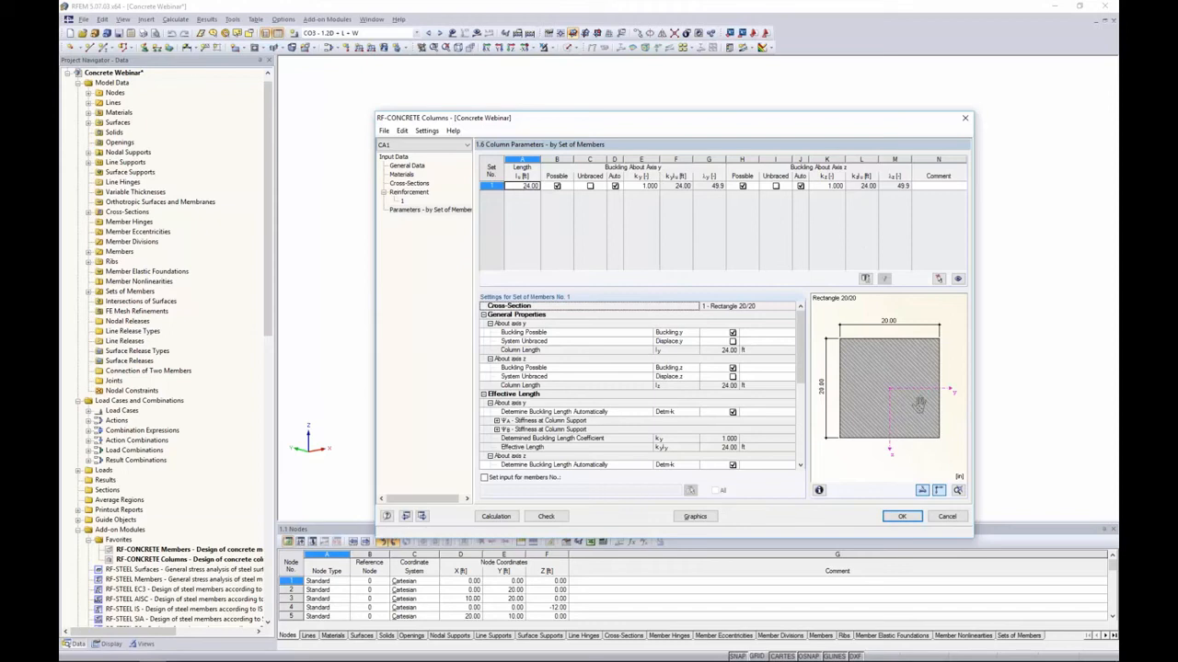
pyautogui.click(901, 516)
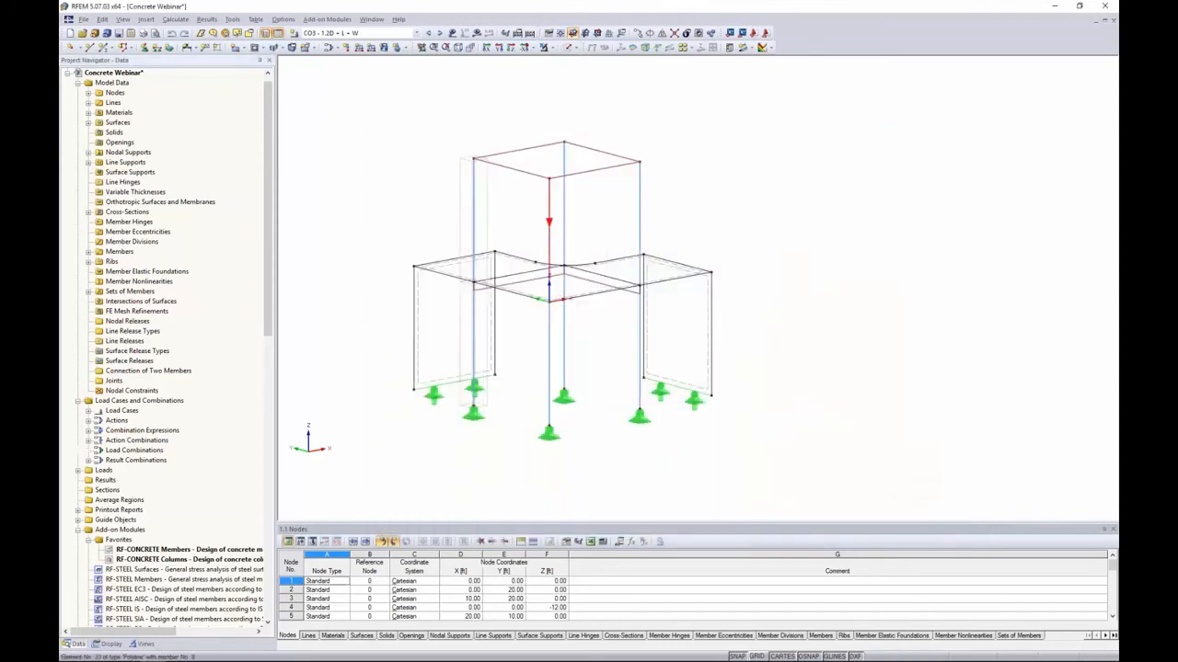
# Step: Show the local axis systems of the members and render the structure as a transparent solid model
pyautogui.rightClick(549, 232)
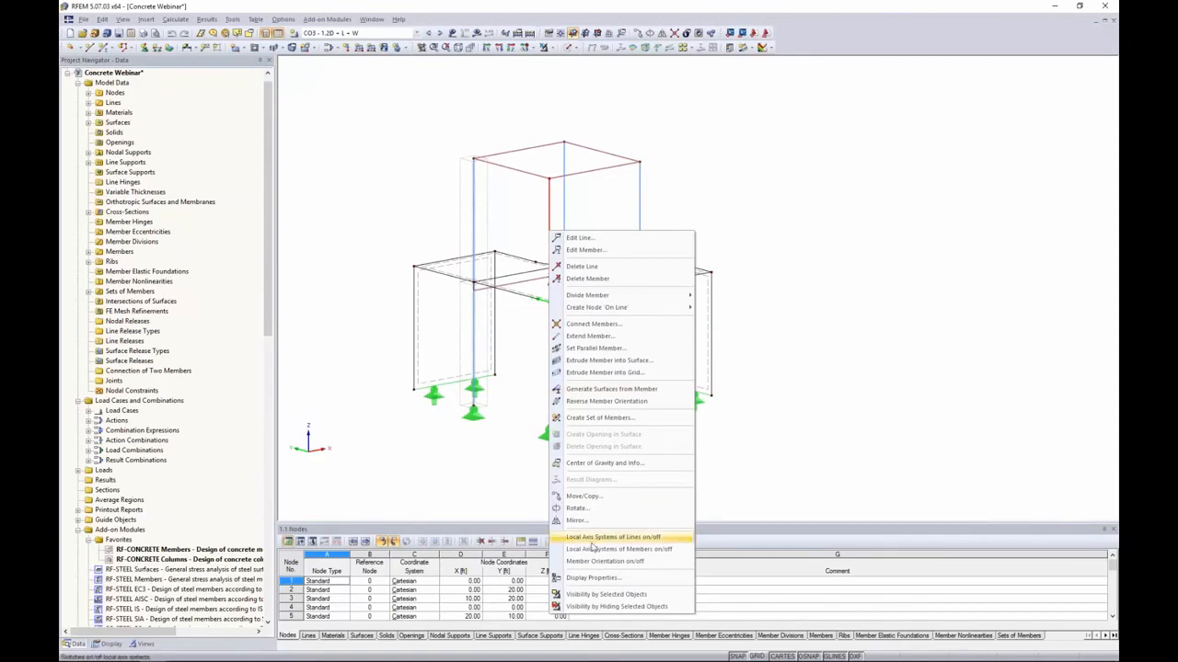
pyautogui.click(618, 549)
pyautogui.scroll(5, 455, 205)
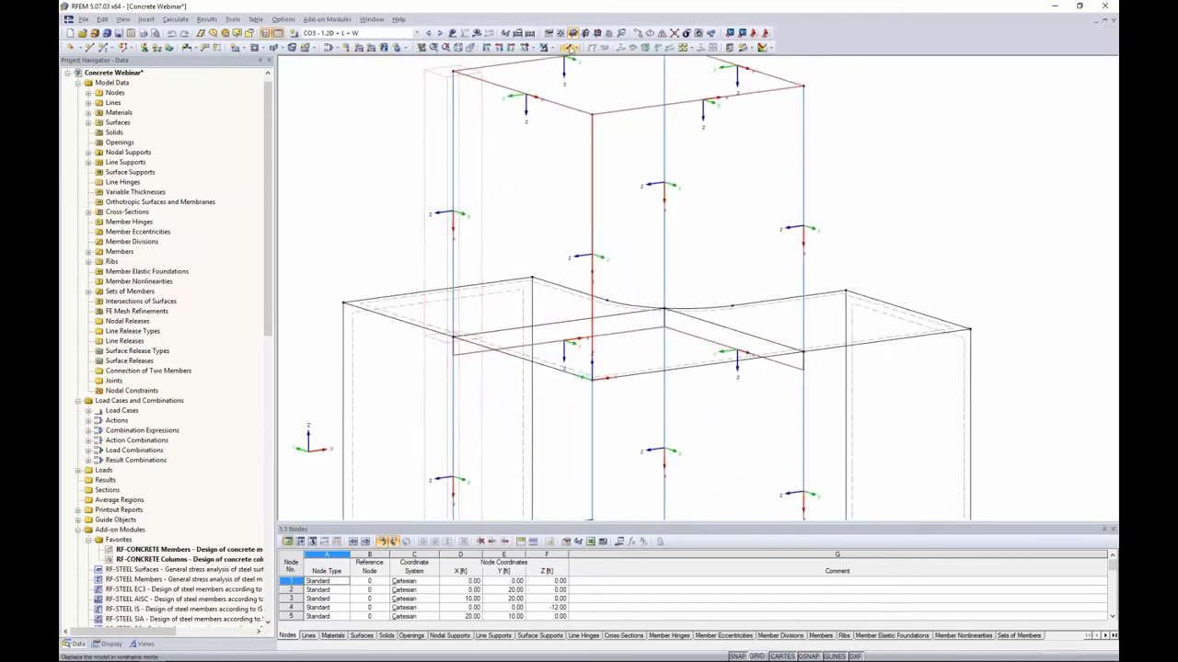
pyautogui.click(563, 48)
pyautogui.click(599, 81)
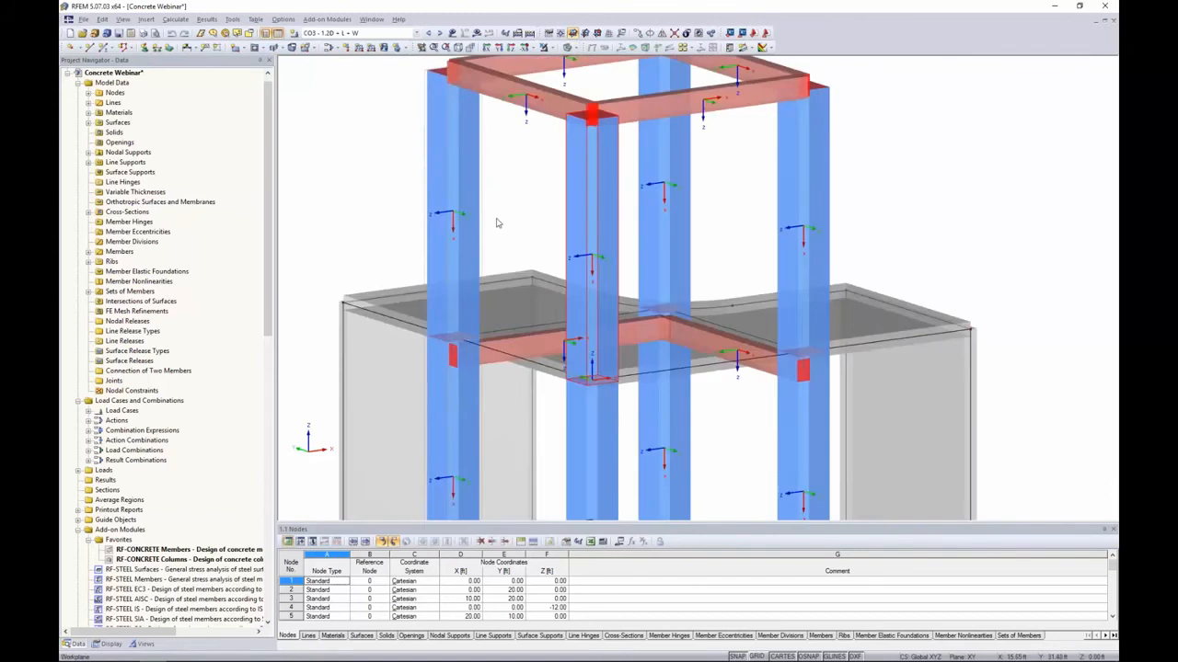
pyautogui.scroll(-4, 496, 223)
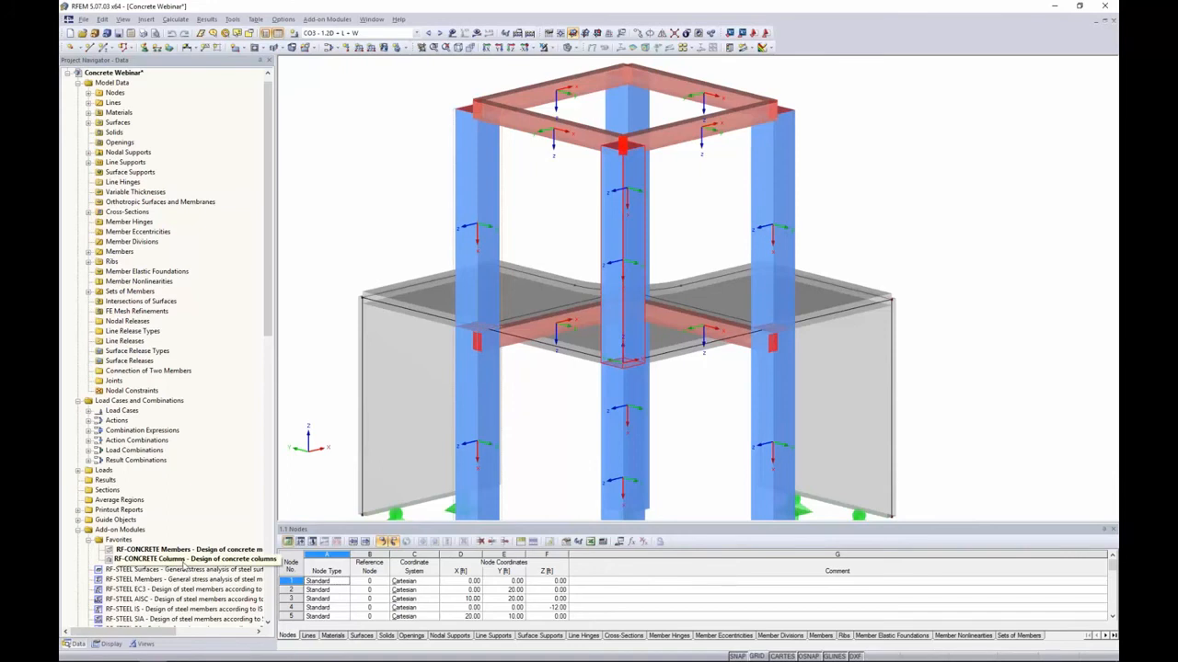
# Step: Reopen RF-CONCRETE Columns and disable possible buckling about both the y and z axes for set of members 1
pyautogui.doubleClick(184, 558)
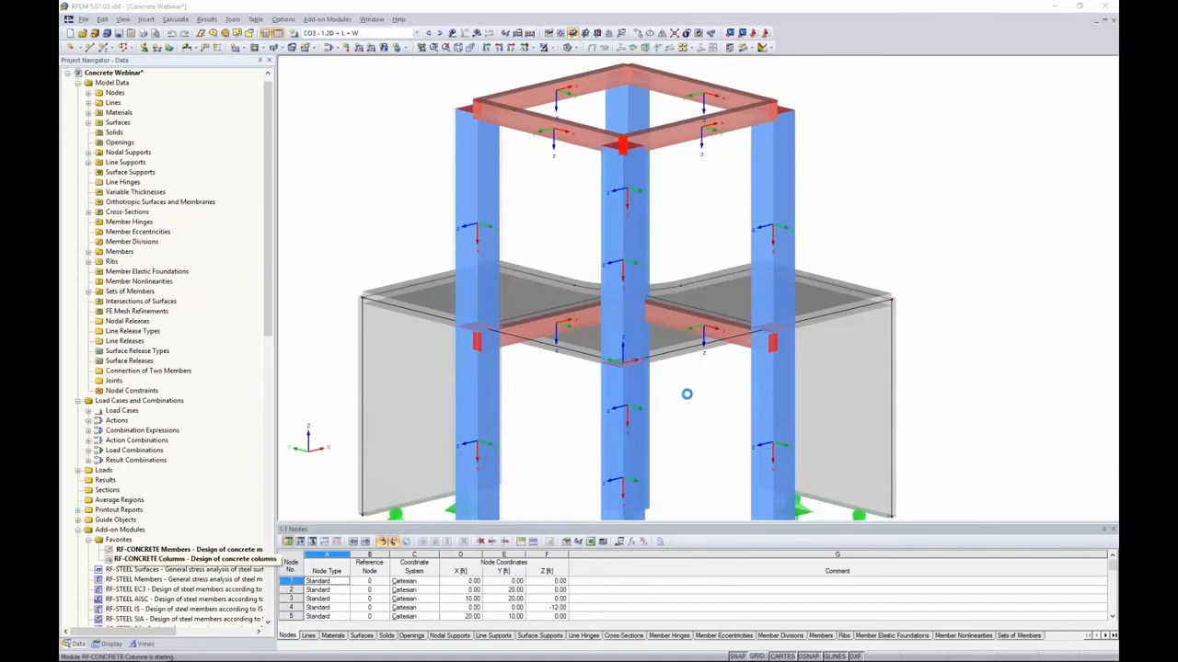
pyautogui.click(342, 215)
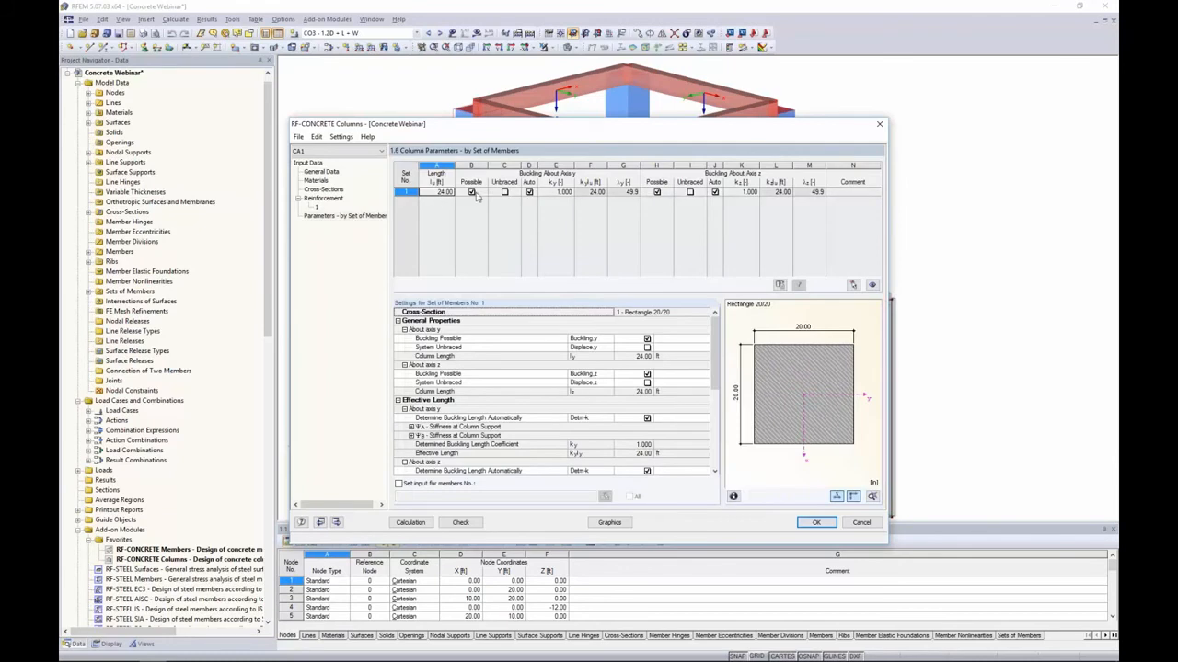
pyautogui.click(504, 191)
pyautogui.click(504, 191)
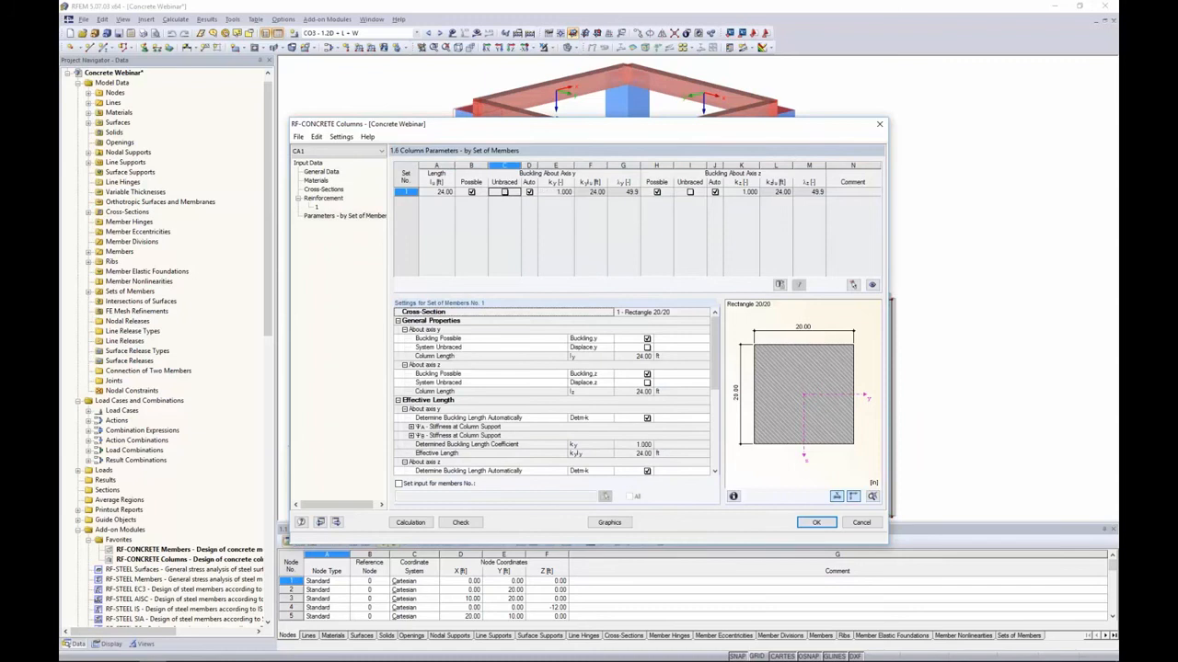
pyautogui.click(565, 191)
pyautogui.click(471, 191)
pyautogui.click(656, 192)
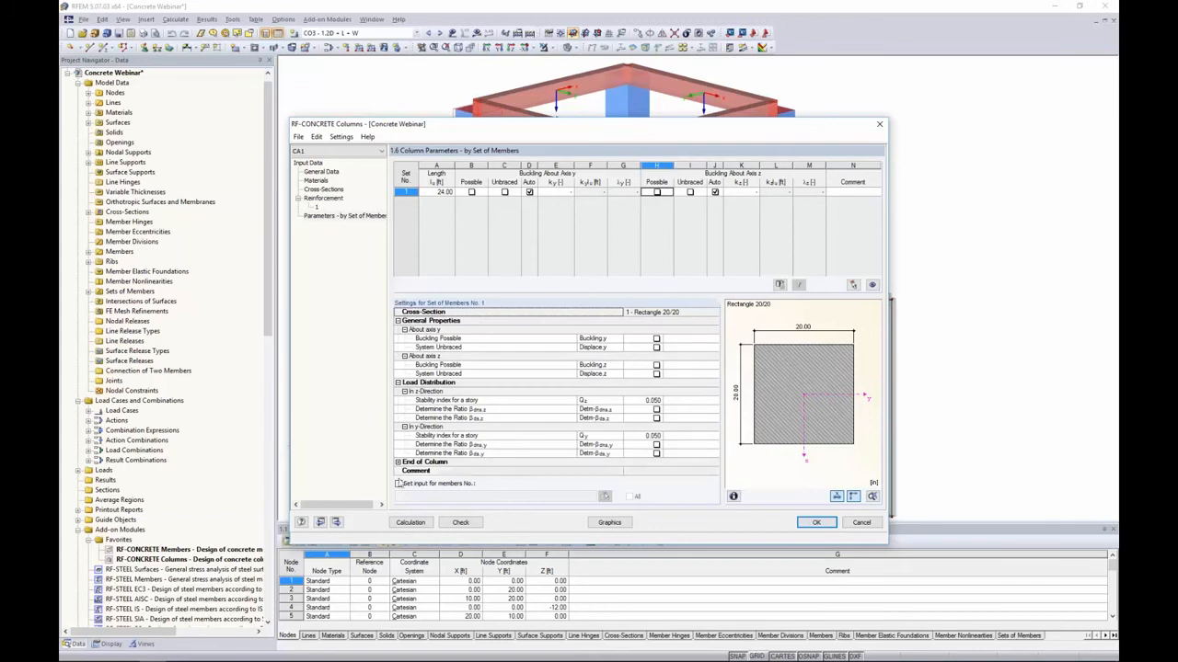
# Step: Run the column design calculation and review the intermediate strength and verification results for the set of members
pyautogui.click(415, 523)
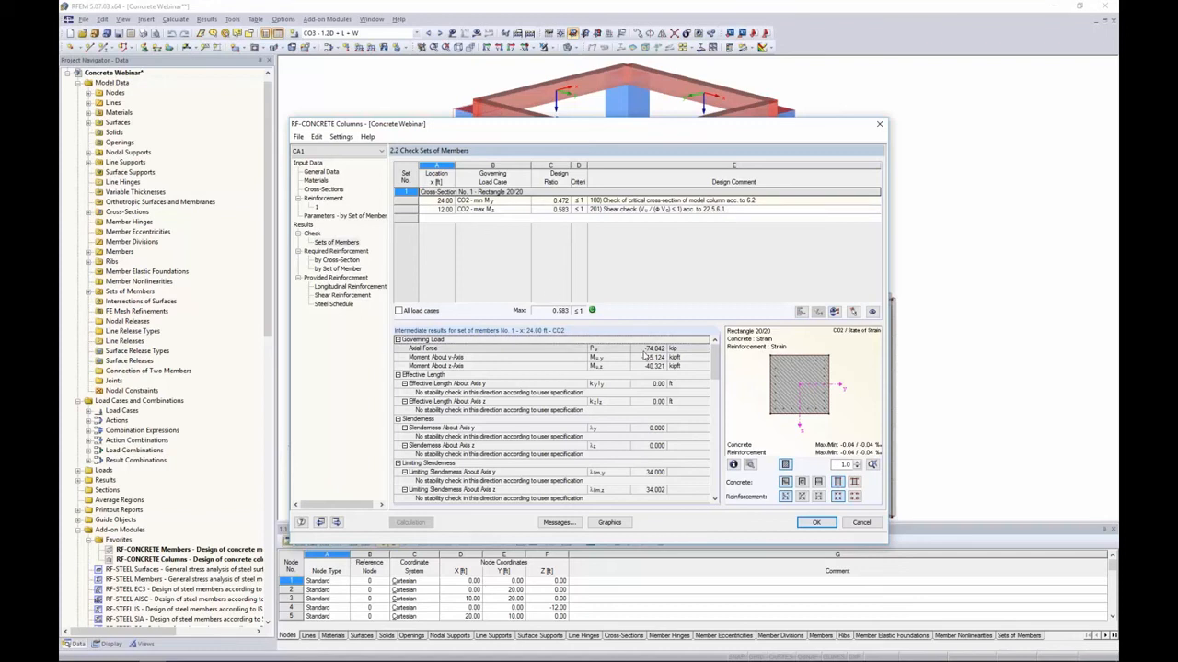
pyautogui.moveTo(717, 356); pyautogui.dragTo(721, 428)
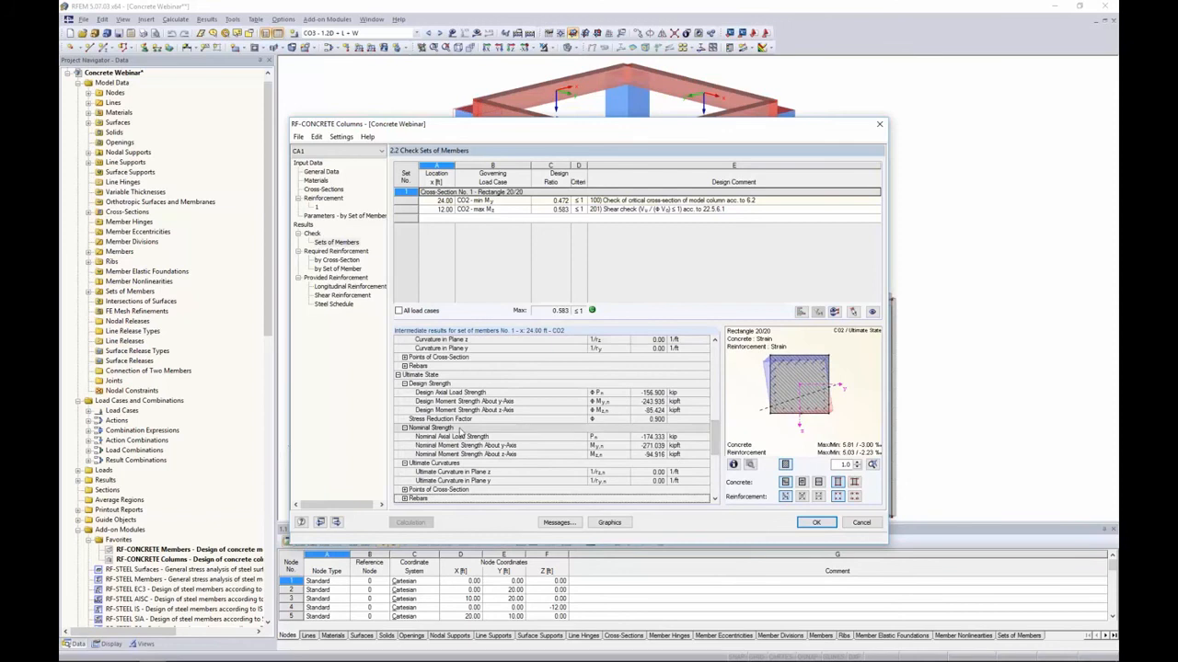
pyautogui.scroll(-5, 504, 402)
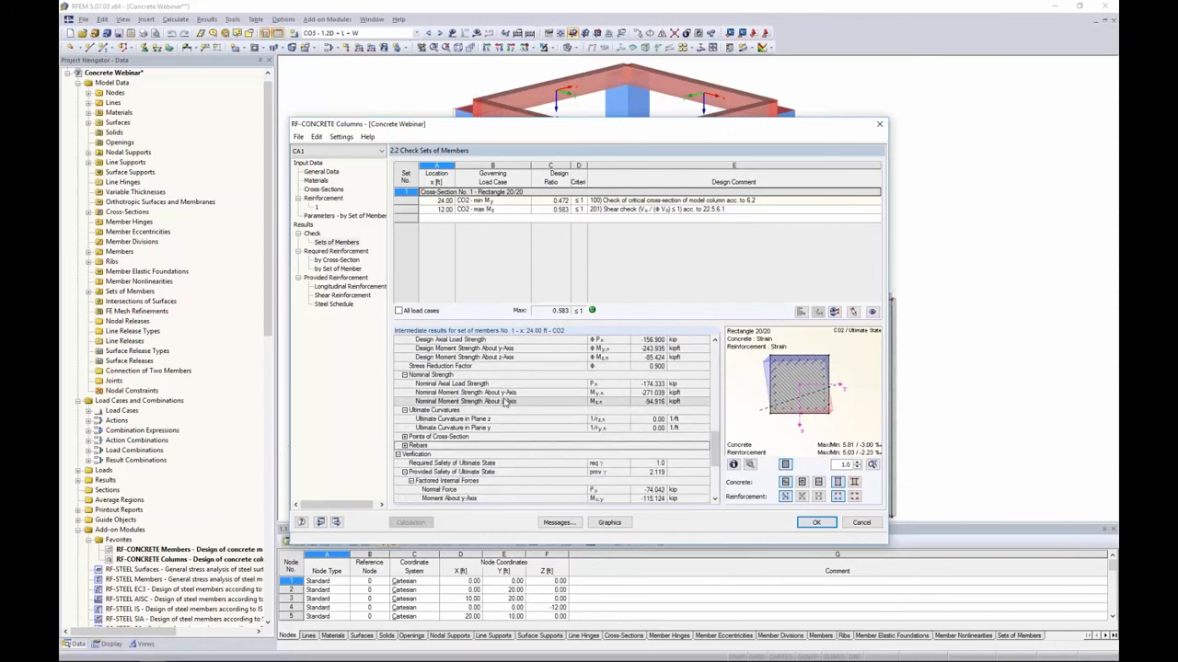
pyautogui.scroll(-3, 504, 402)
pyautogui.click(492, 429)
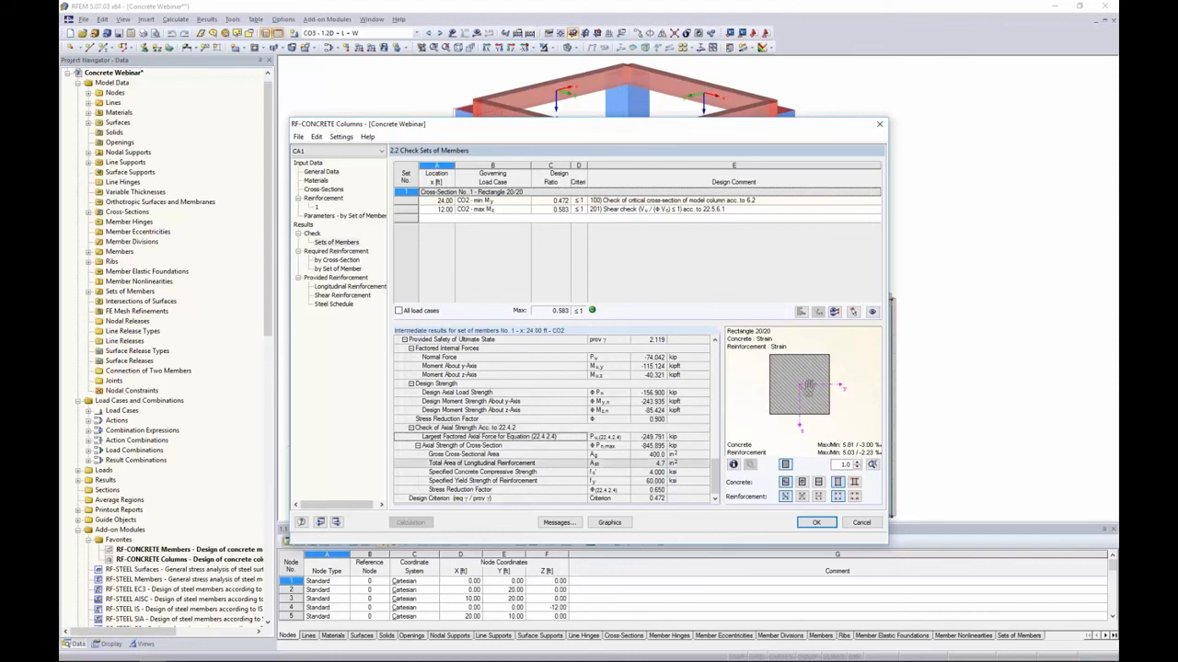
# Step: Show concrete stresses in the cross-section diagram and check the required reinforcement by cross-section
pyautogui.click(786, 482)
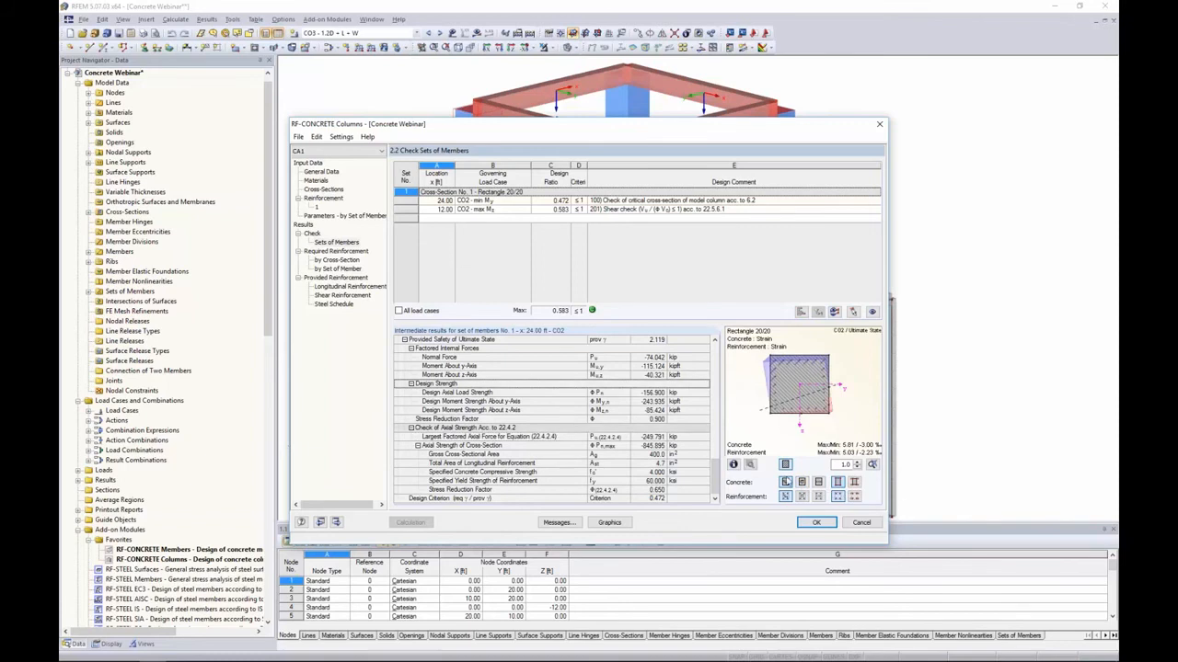
pyautogui.click(802, 483)
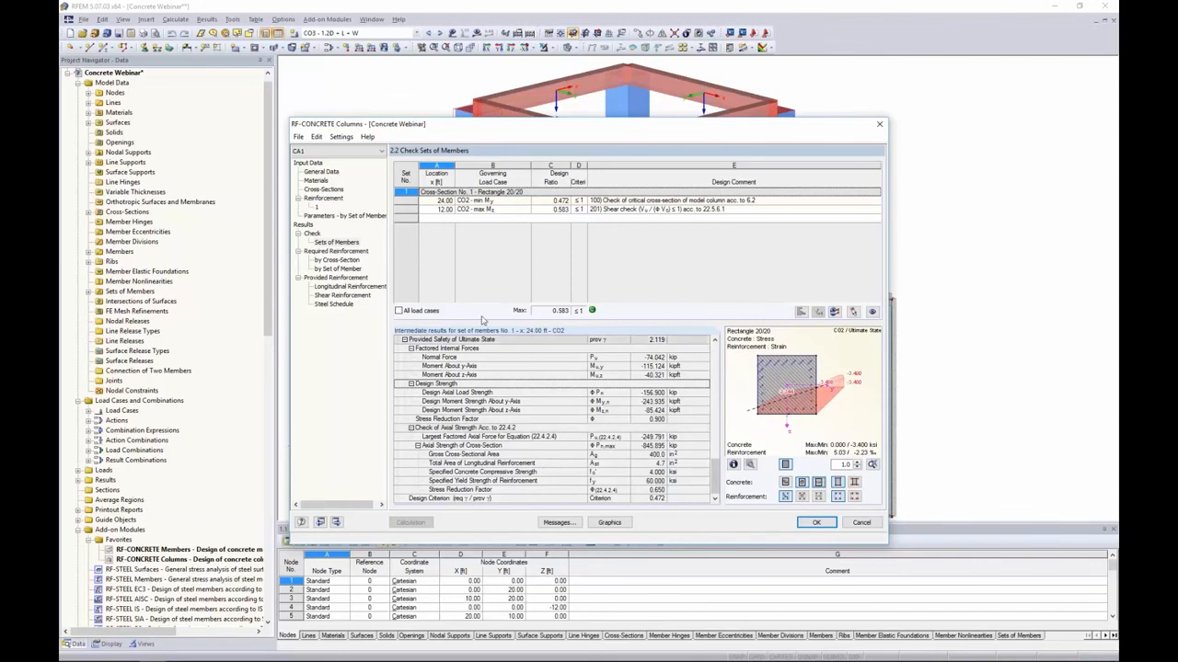
pyautogui.click(327, 260)
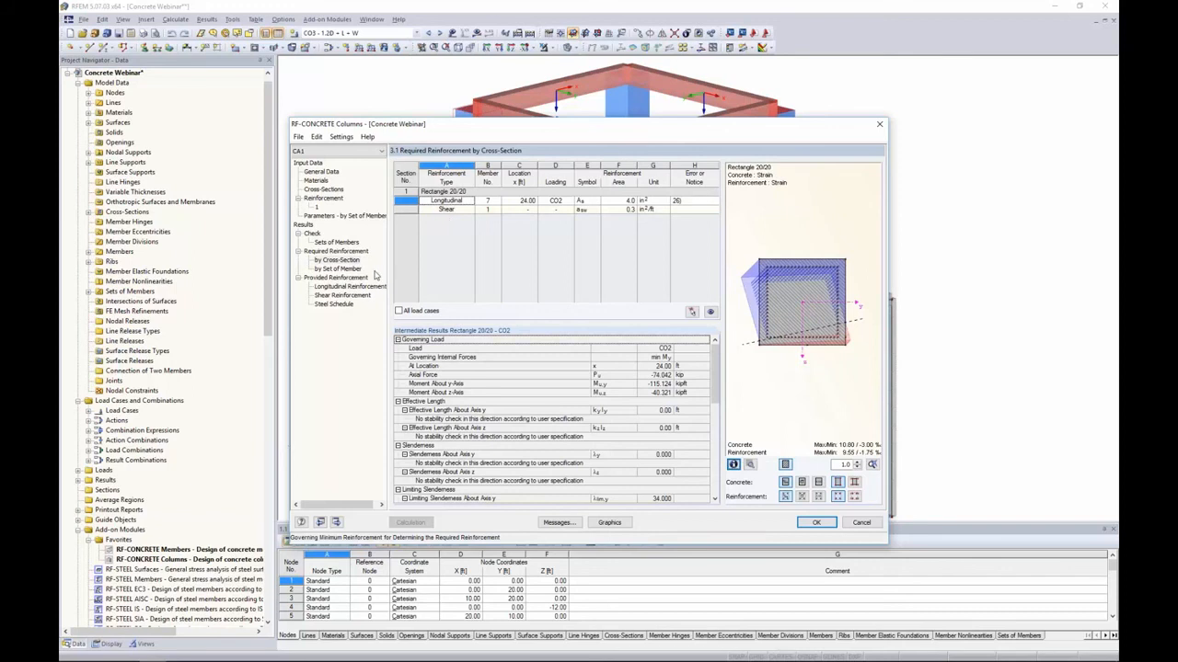
# Step: Examine the column's provided longitudinal reinforcement in an enlarged 3D view from several angles
pyautogui.click(333, 278)
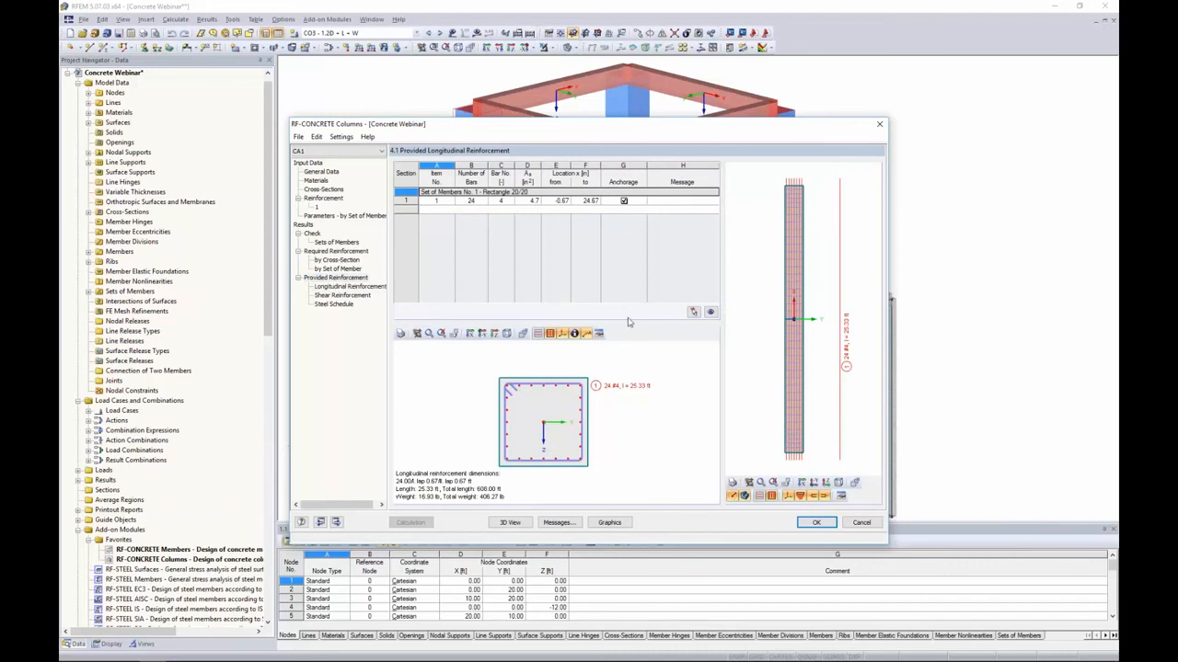
pyautogui.doubleClick(750, 323)
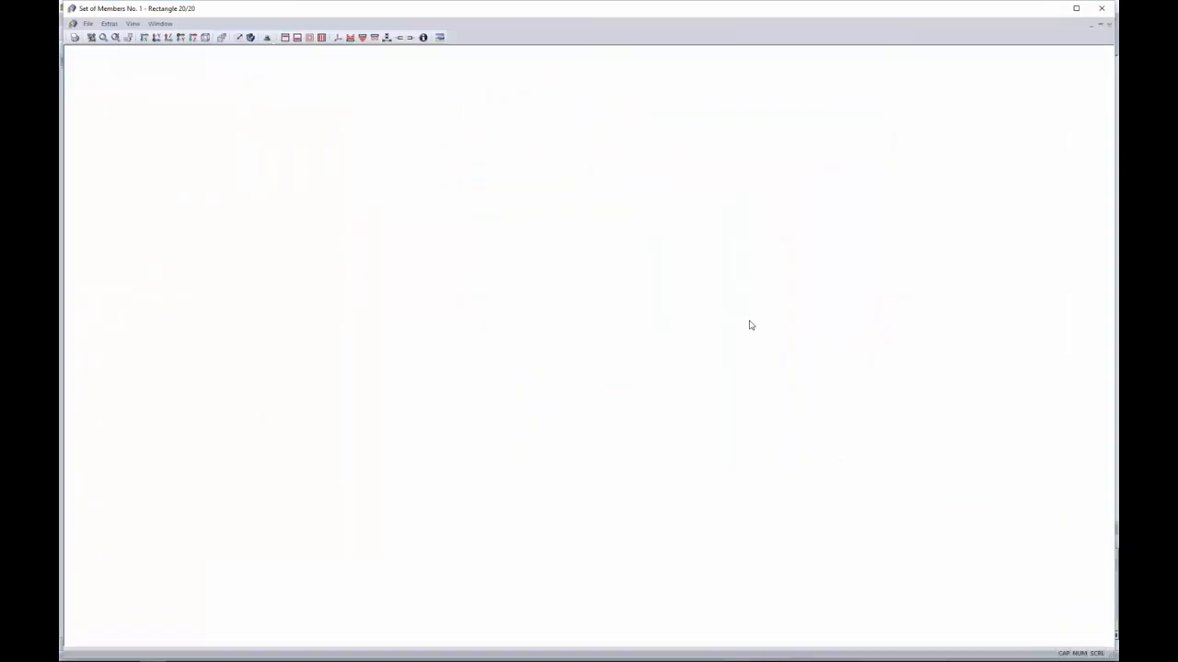
pyautogui.keyDown('ctrl'); pyautogui.moveTo(808, 307); pyautogui.dragTo(705, 254, button='middle'); pyautogui.keyUp('ctrl')
pyautogui.scroll(4, 771, 302)
pyautogui.scroll(-4, 771, 302)
pyautogui.keyDown('ctrl'); pyautogui.moveTo(771, 304); pyautogui.dragTo(758, 502, button='middle'); pyautogui.keyUp('ctrl')
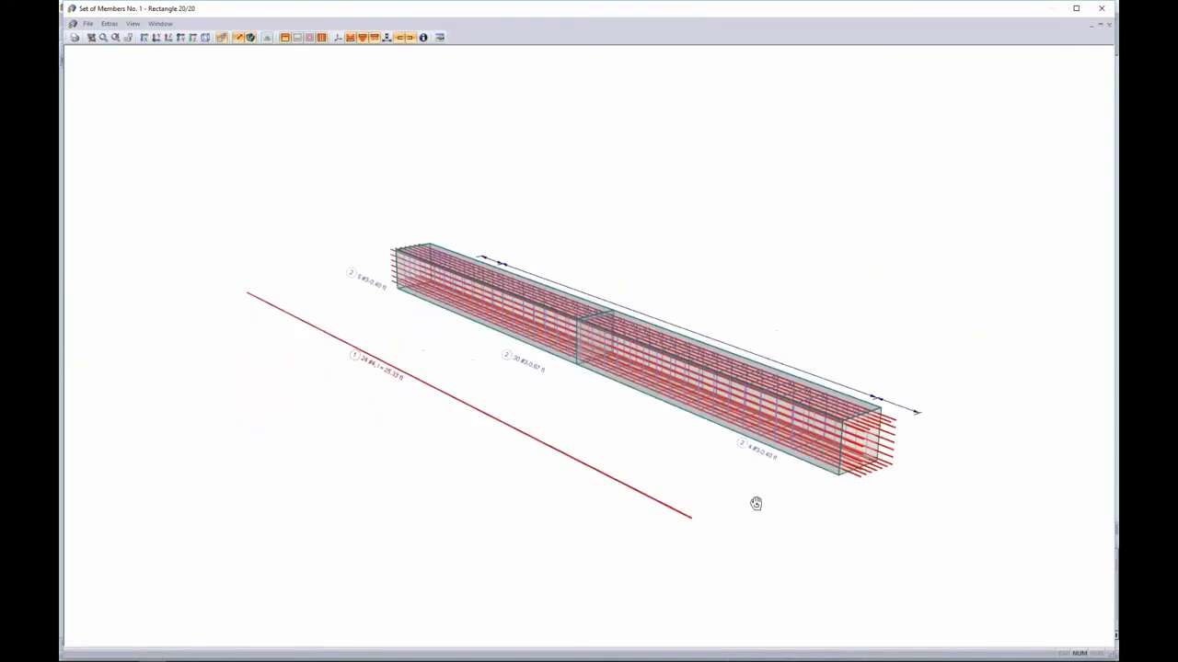
# Step: Inspect the editable properties of the longitudinal bars without changing them, and close the 3D reinforcement view
pyautogui.doubleClick(393, 377)
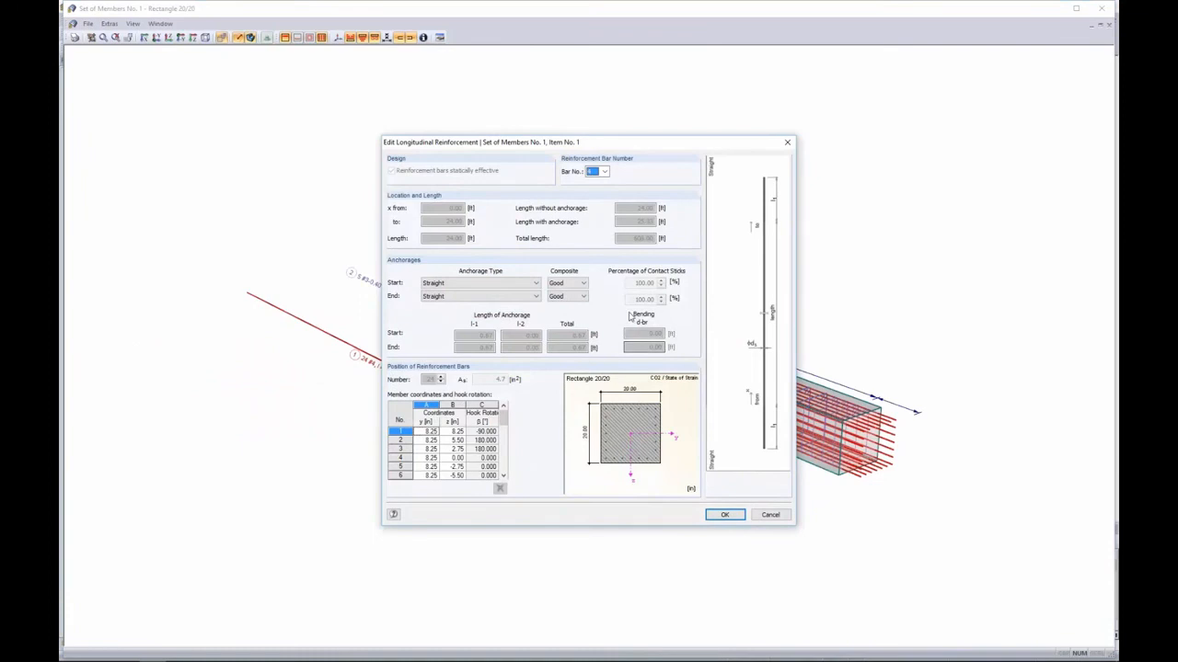
pyautogui.click(766, 516)
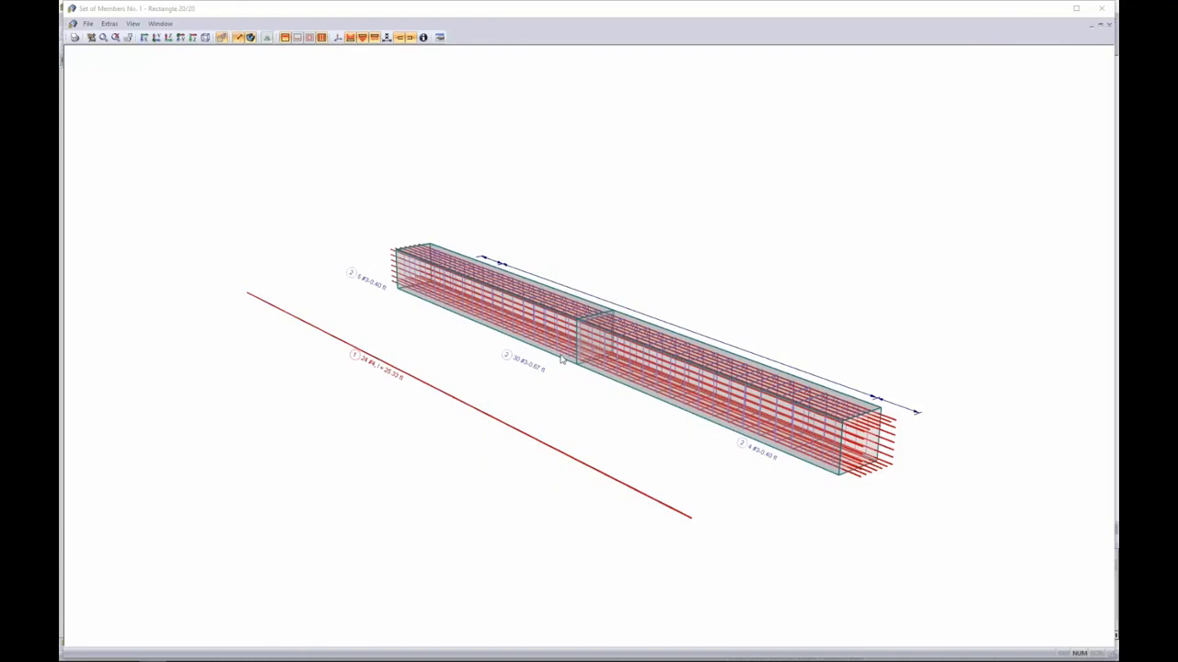
pyautogui.click(1101, 8)
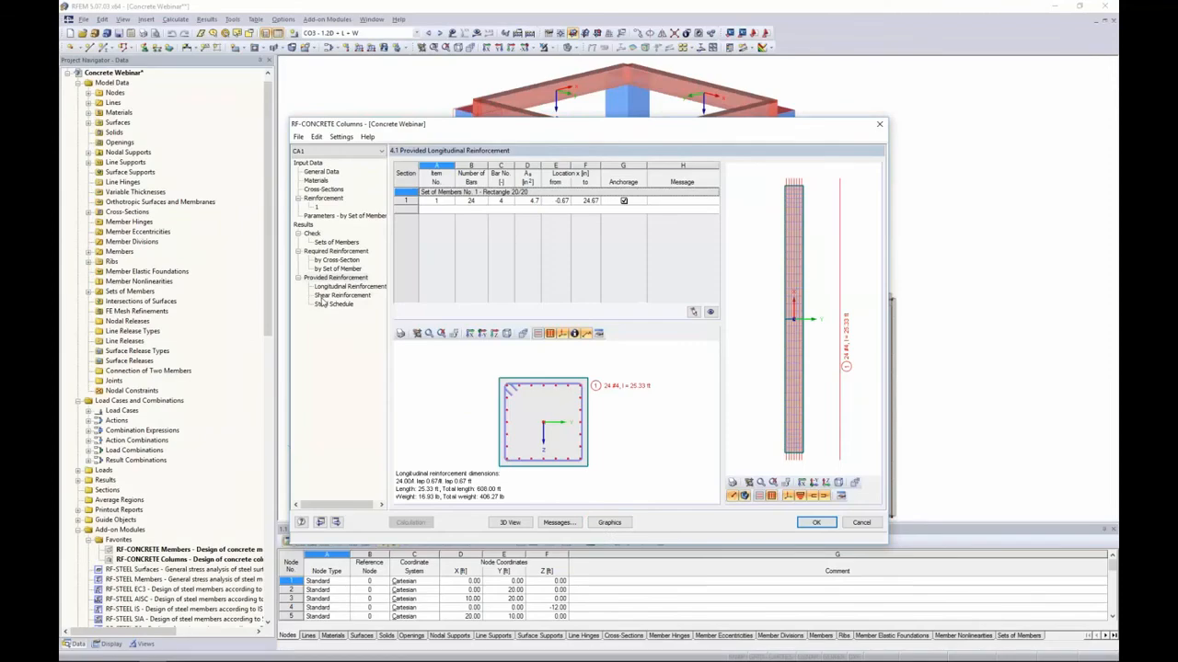
# Step: View the column's provided reinforcement graphically on the structural model, and expand the required reinforcement result options
pyautogui.click(608, 523)
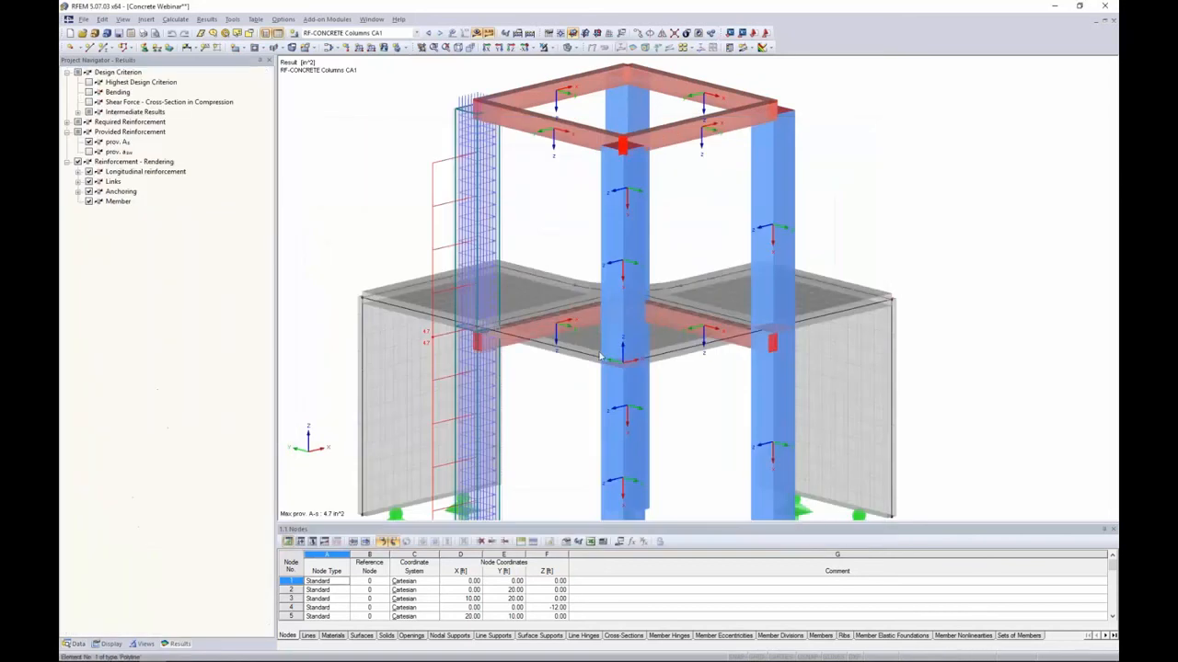
pyautogui.moveTo(511, 212); pyautogui.dragTo(577, 178, button='middle')
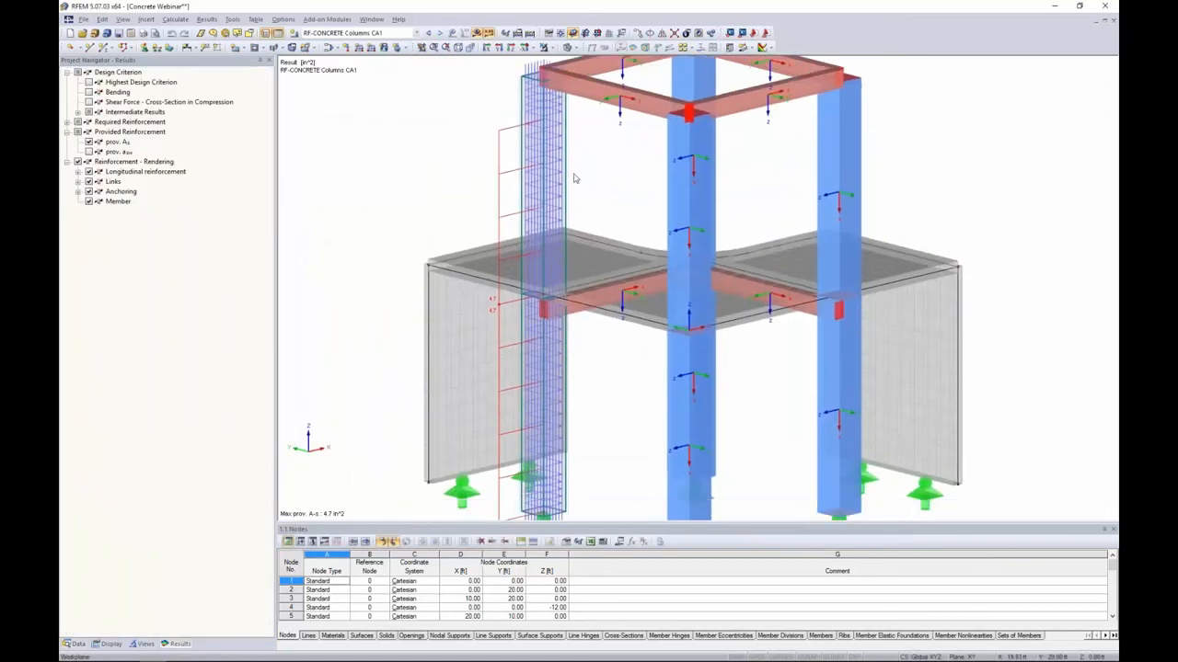
pyautogui.click(66, 123)
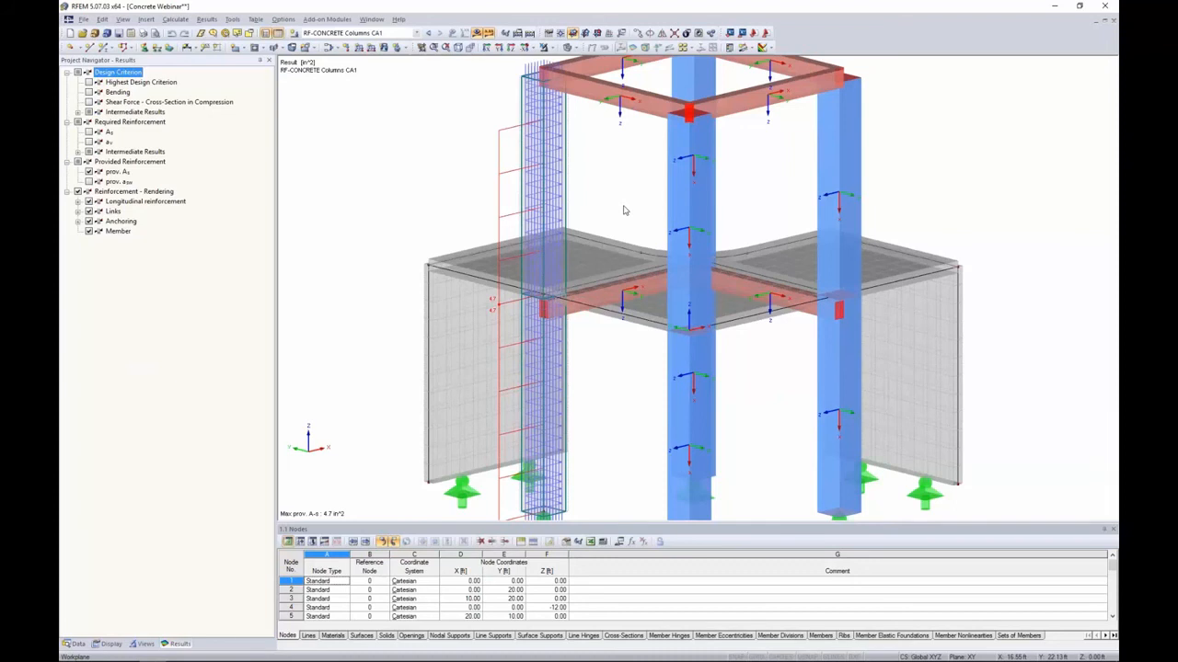
pyautogui.keyDown('ctrl'); pyautogui.moveTo(622, 212); pyautogui.dragTo(673, 228, button='middle'); pyautogui.keyUp('ctrl')
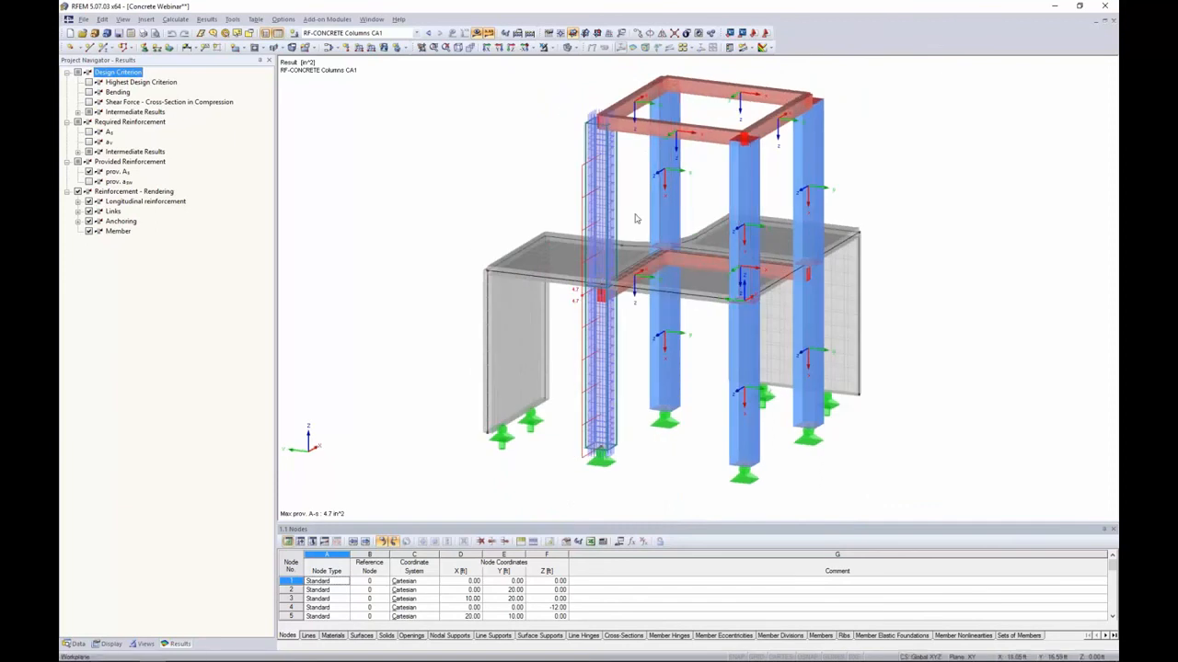
# Step: Return to the model data and look through the list of available add-on modules
pyautogui.click(78, 644)
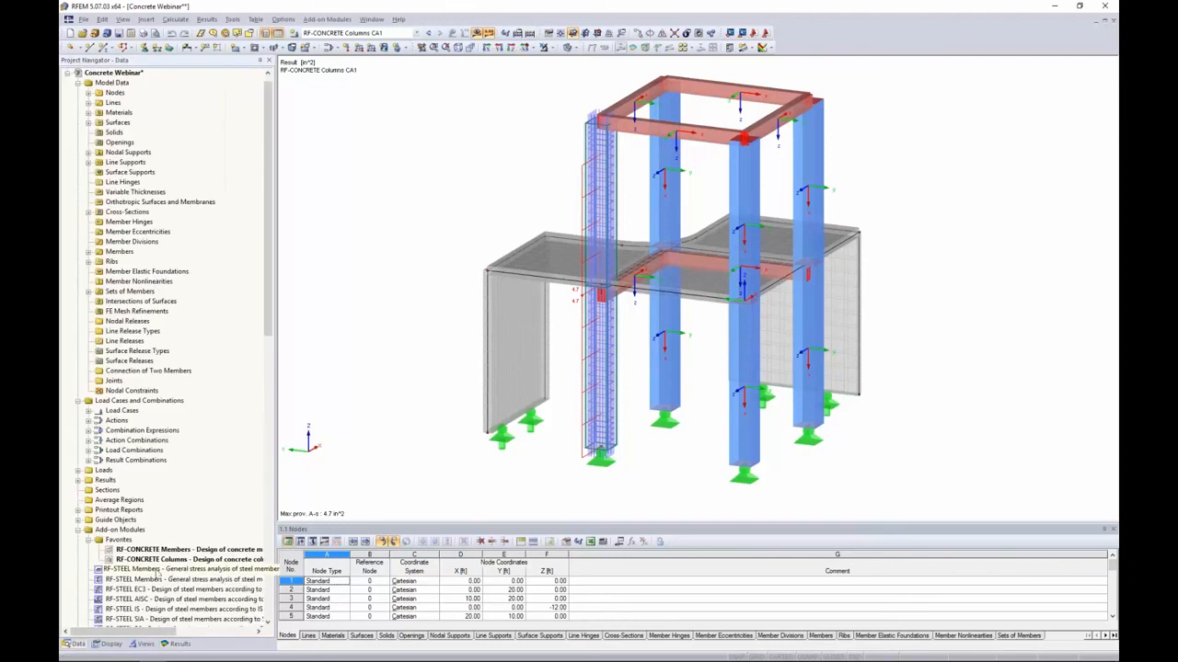
pyautogui.scroll(-7, 174, 387)
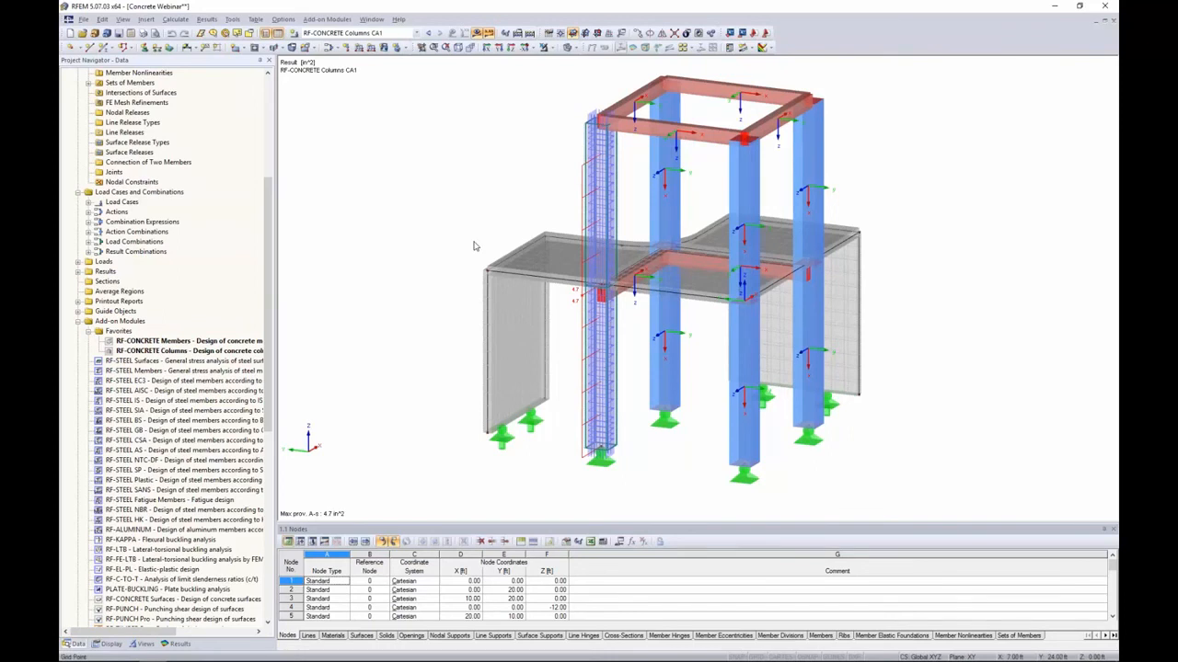
pyautogui.hotkey('alt', 'Tab')
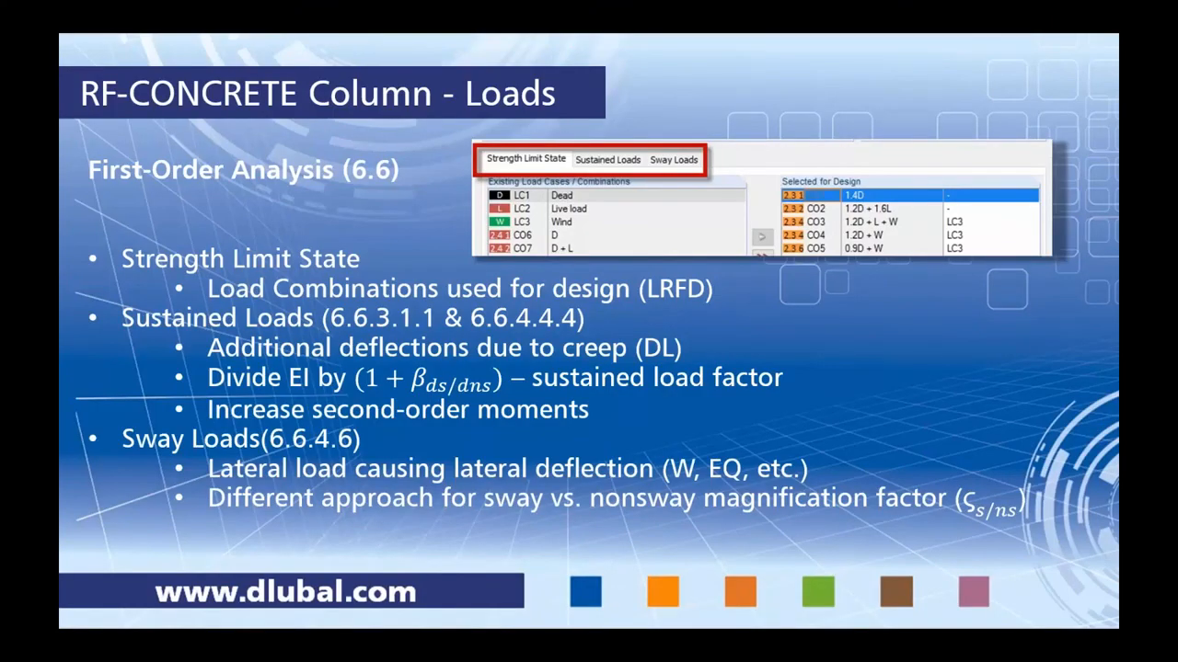
pyautogui.press('Right')
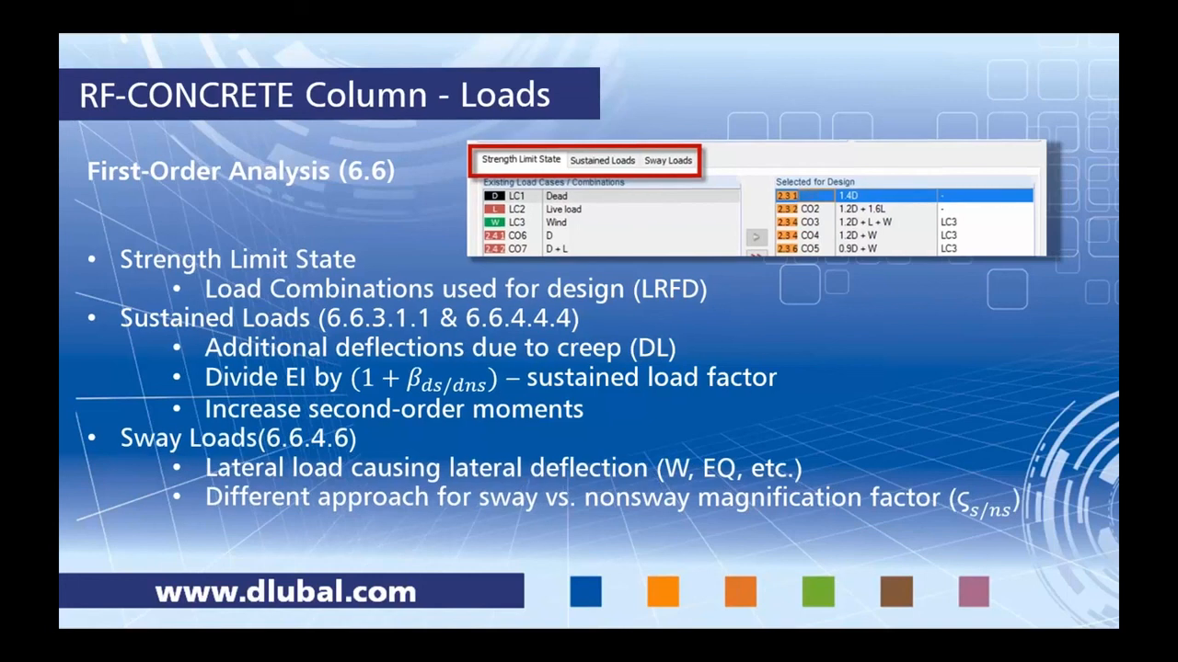